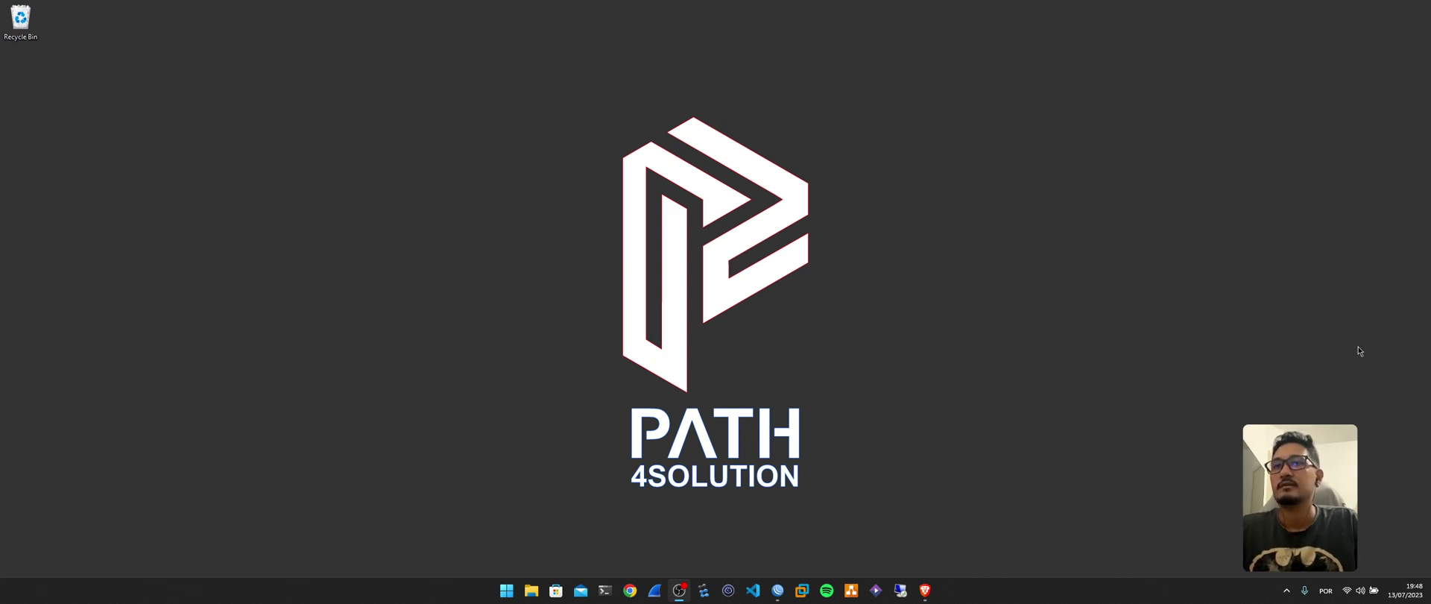
Bring up the Net–BORDA–BNG–CPE topology in Brave and zoom it in with the sidebar slider.
left_click(926, 591)
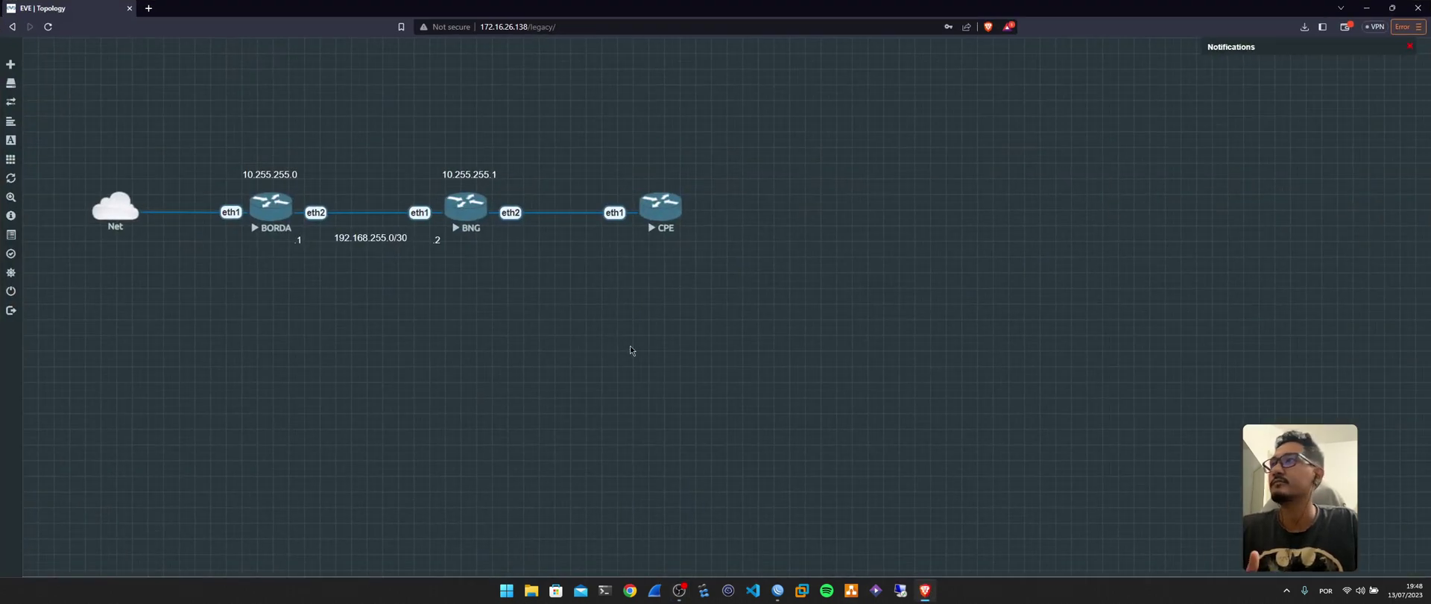
mouse_move(15, 198)
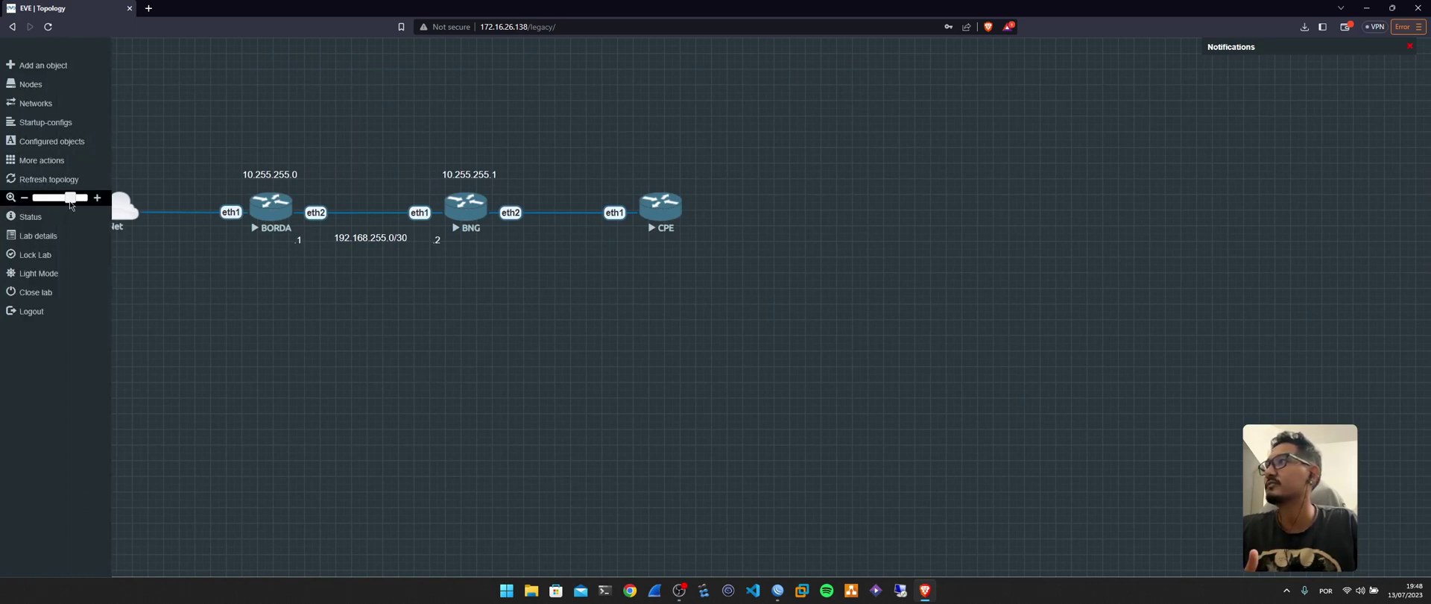
left_click_drag(67, 202, 76, 203)
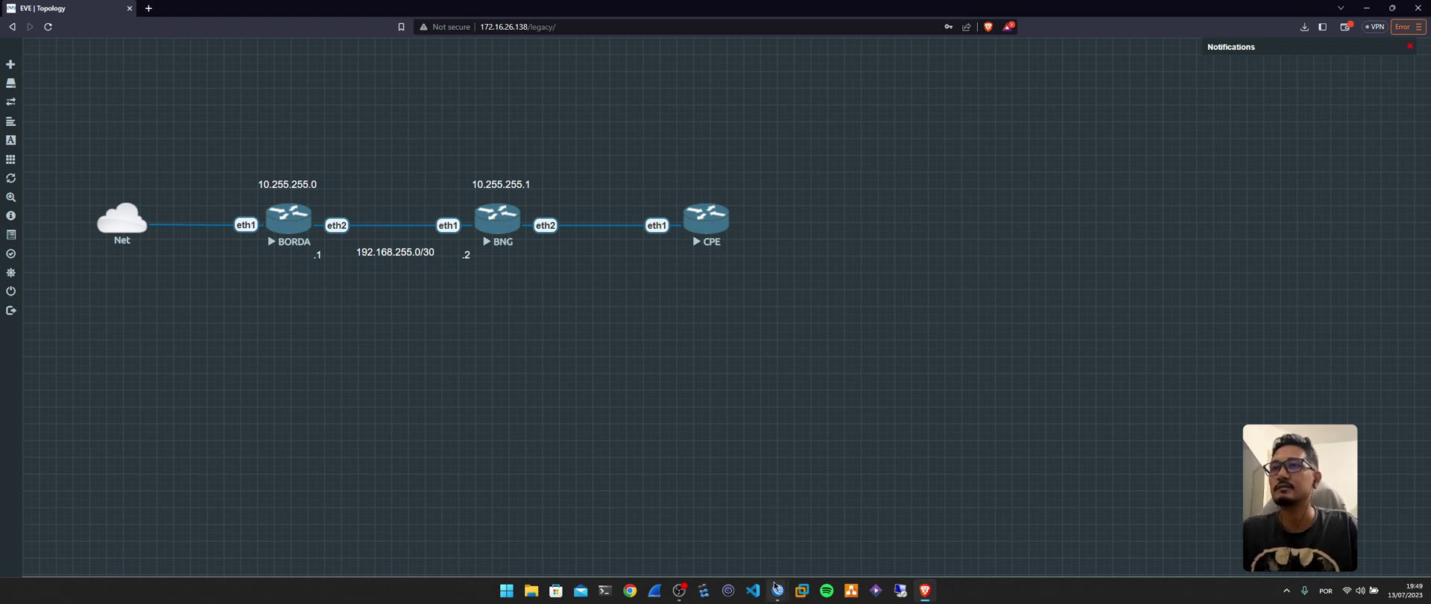
Bring the BORDA WinBox session forward, enlarge its window, and list its bridges.
mouse_move(778, 589)
left_click(753, 545)
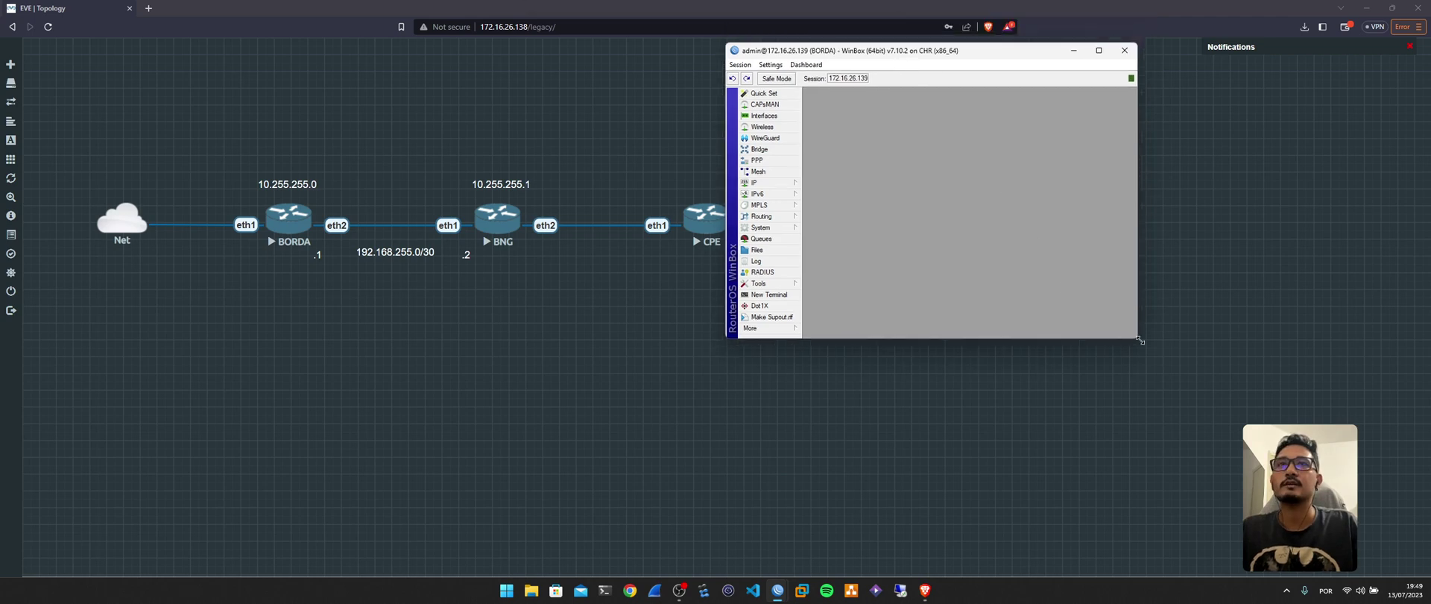
left_click_drag(1138, 339, 1204, 422)
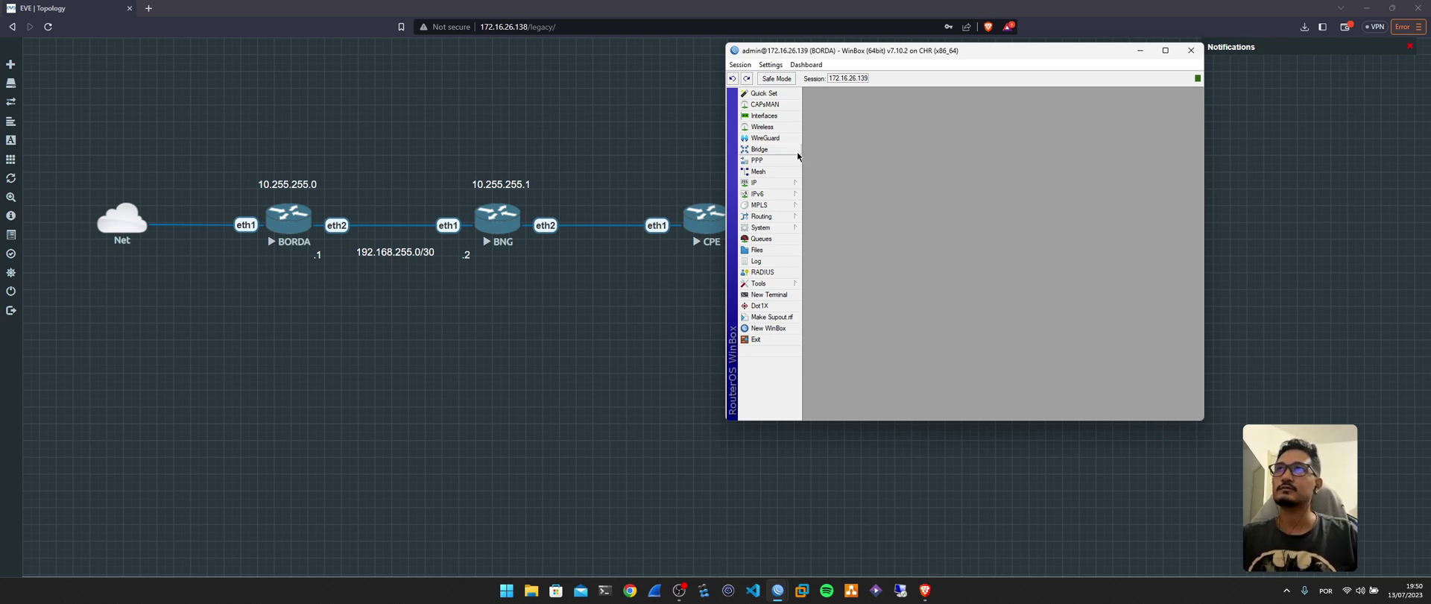
left_click(797, 150)
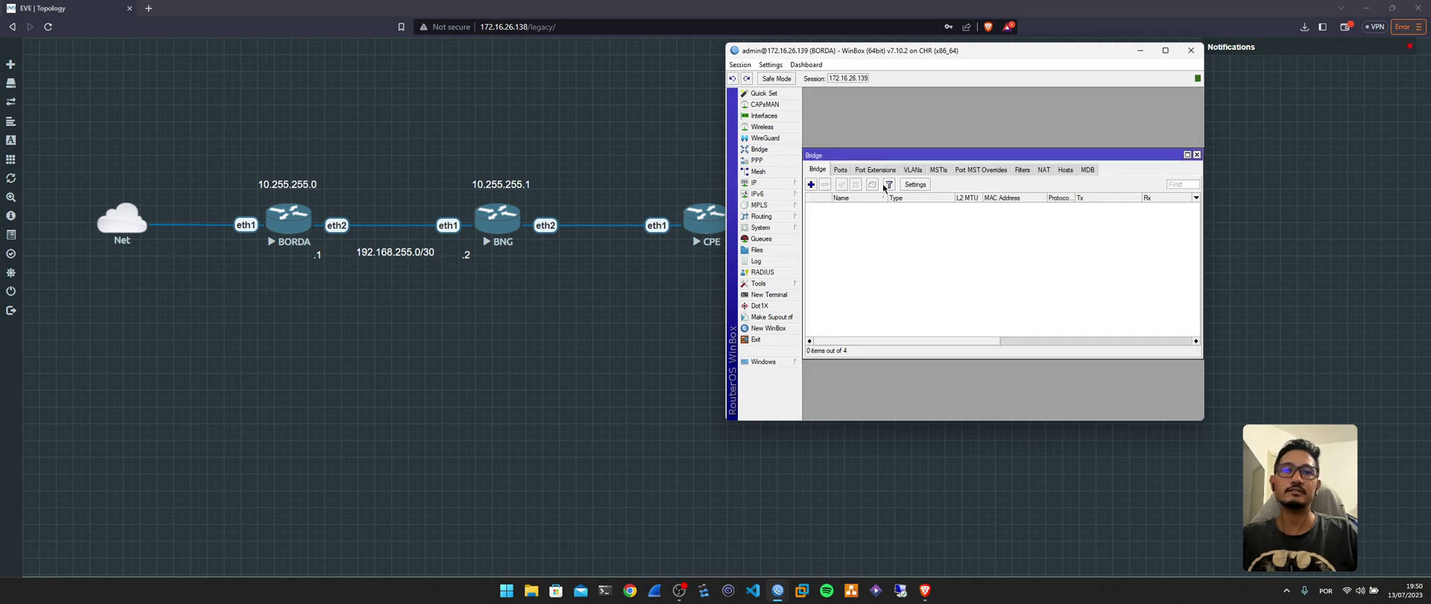
Add a new bridge named 'Loopback' in BORDA's Bridge window.
left_click(811, 184)
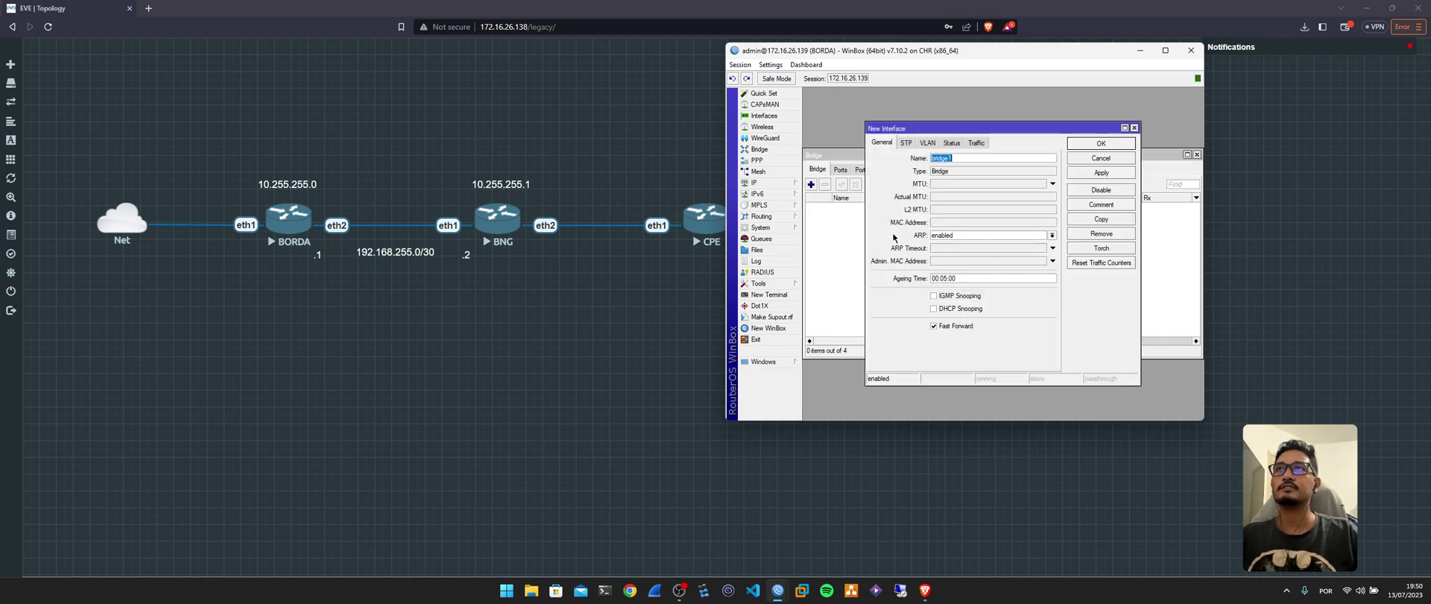
type("Loopback")
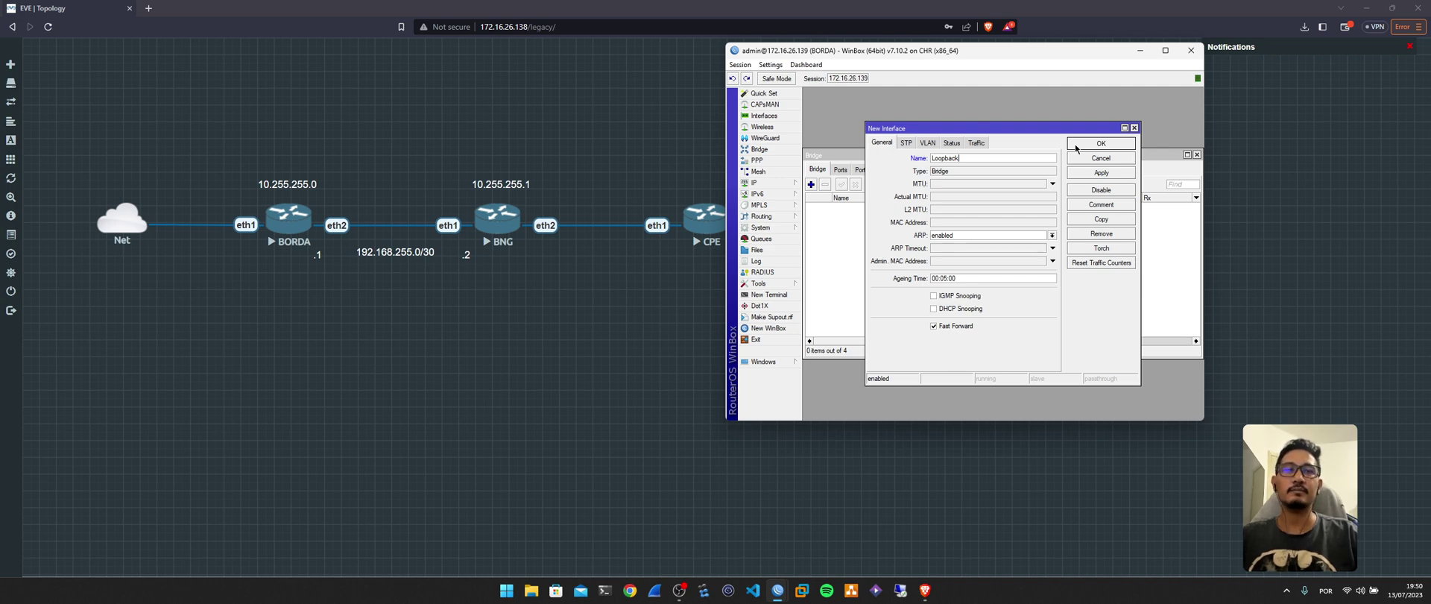
left_click(1077, 146)
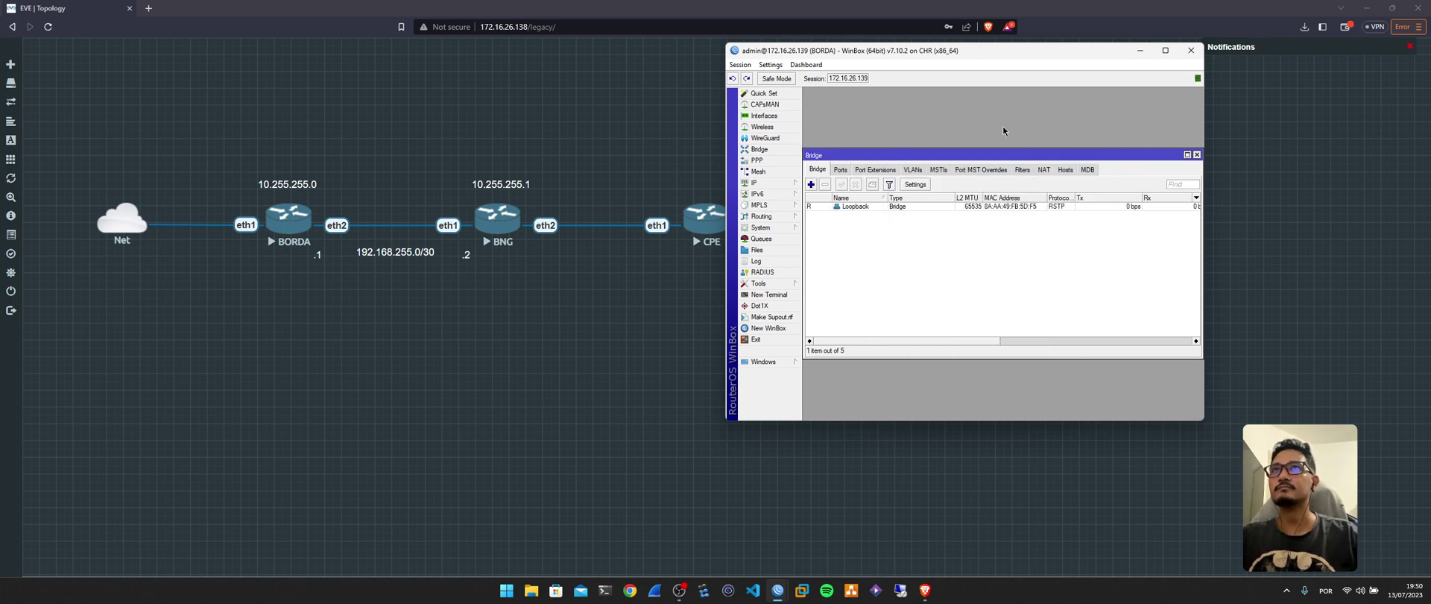
Assign address 10.255.255.0 to the Loopback bridge in BORDA's Address List.
left_click(754, 182)
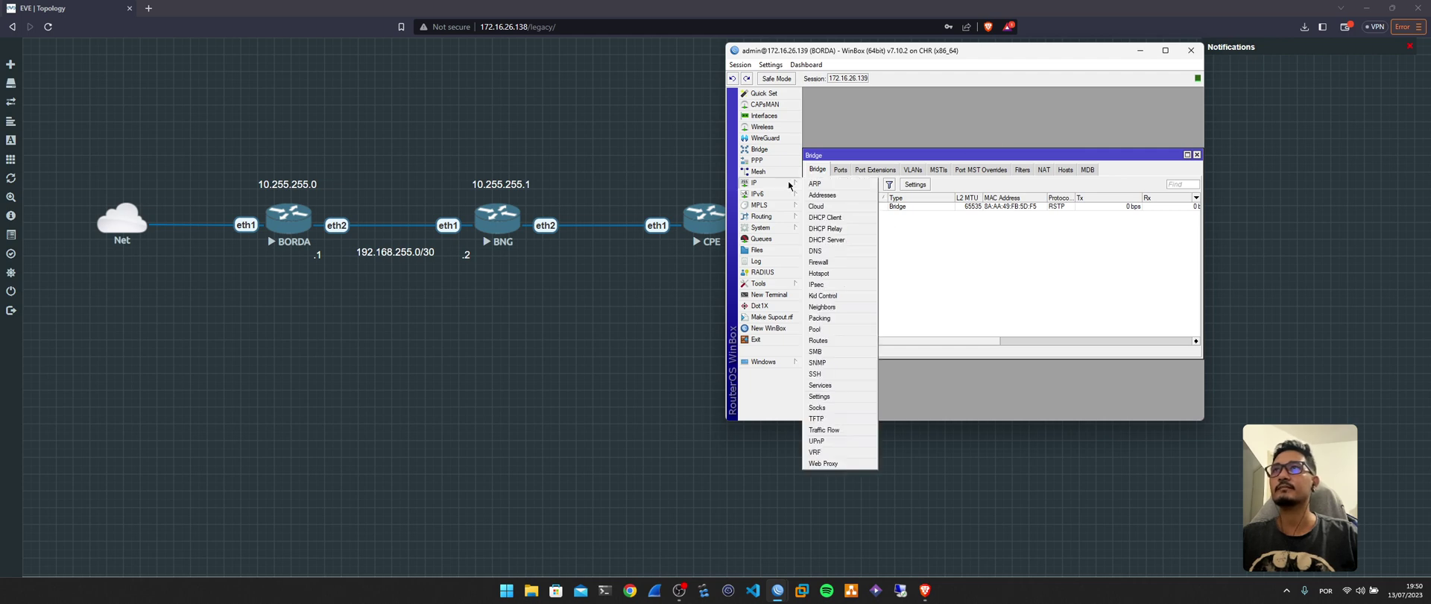
left_click(828, 194)
left_click_drag(980, 163, 954, 133)
left_click(892, 147)
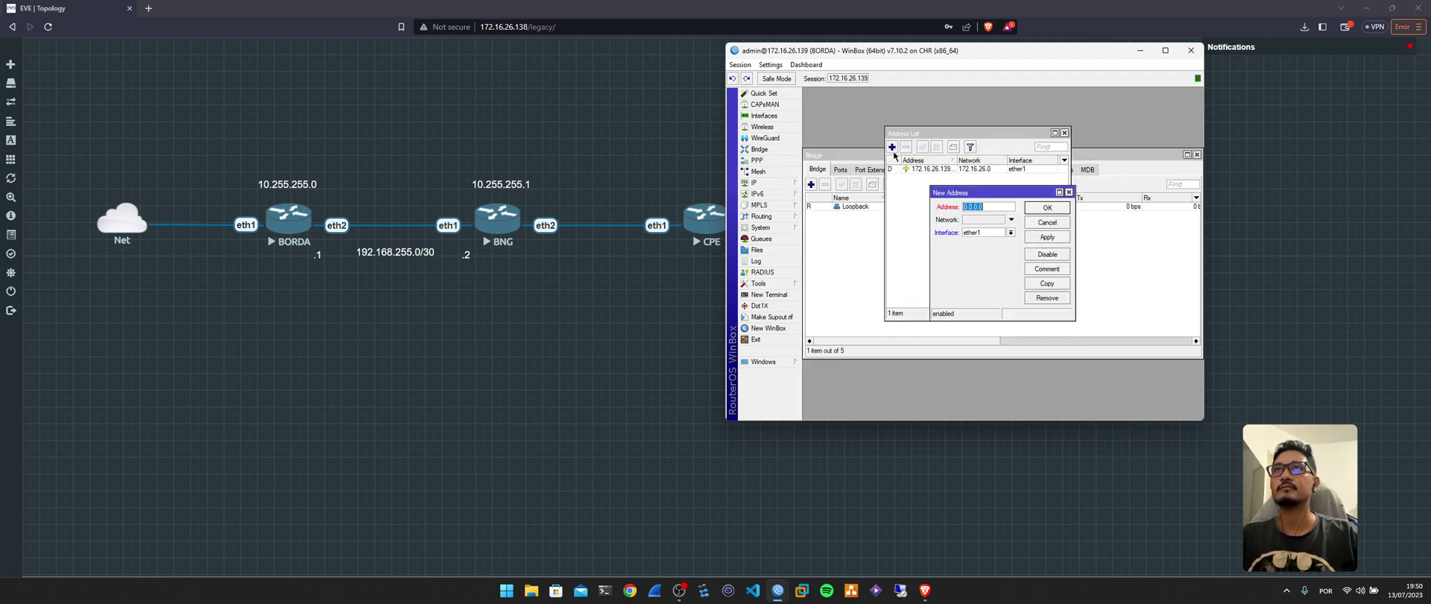
type("10")
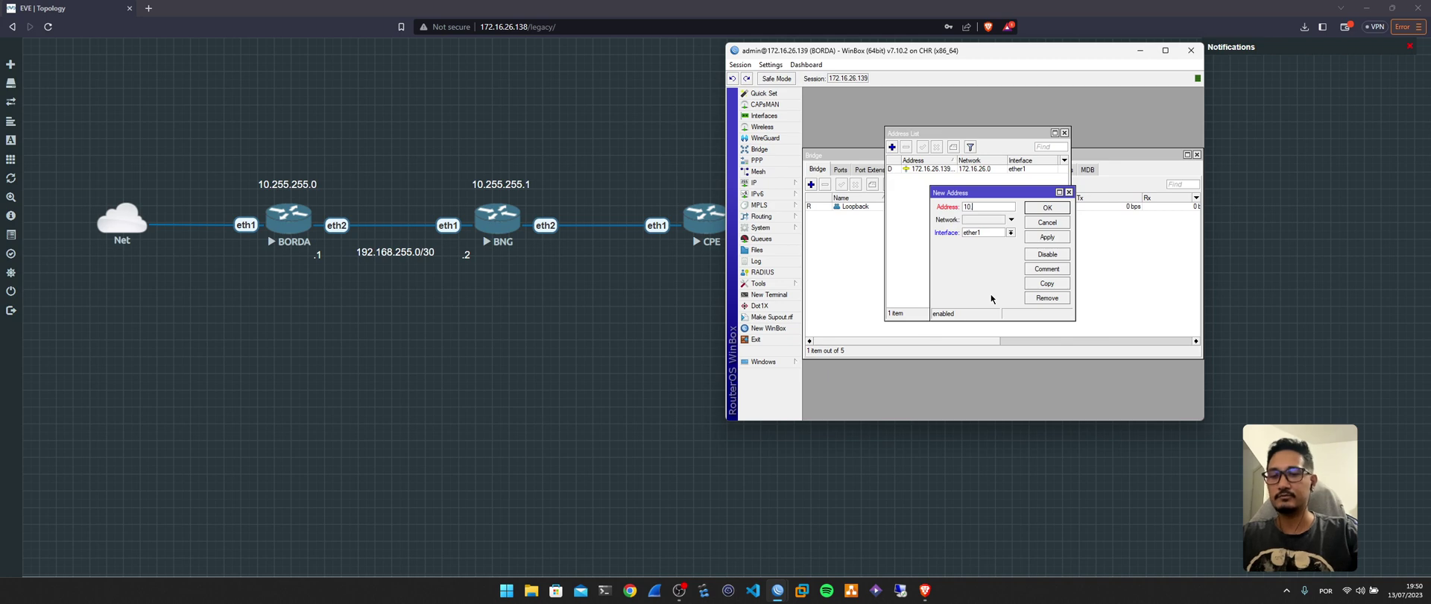
type(".255.255.0")
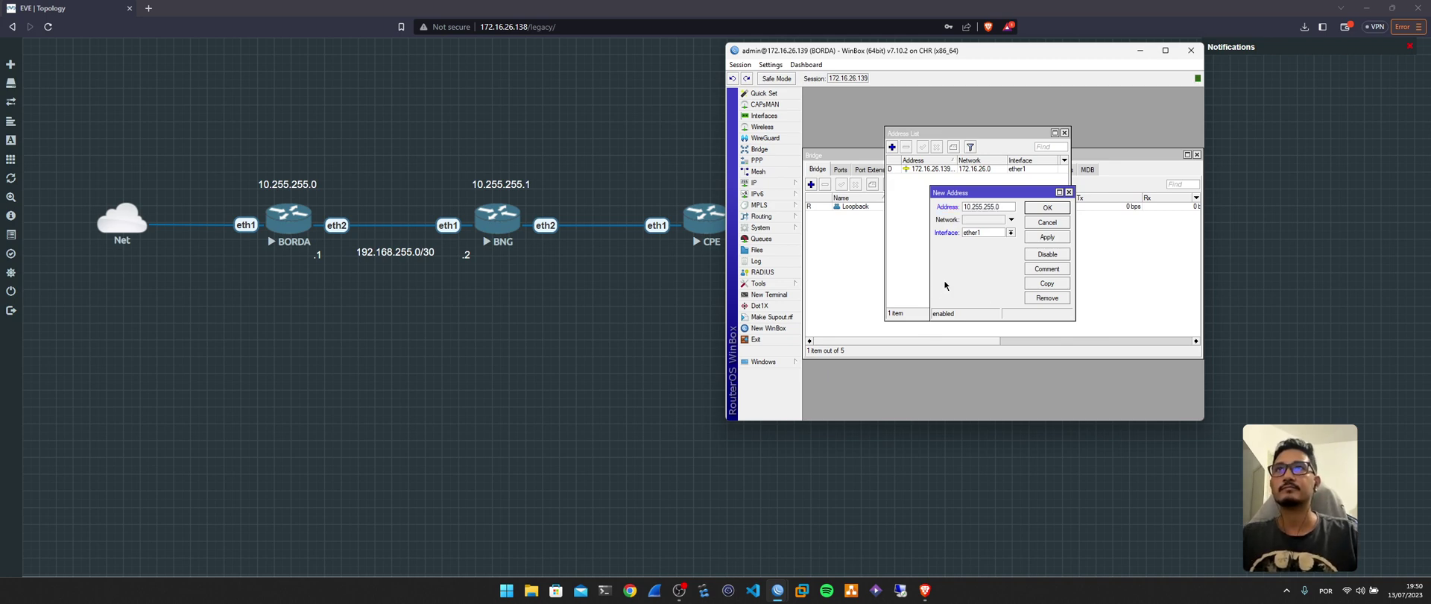
left_click(987, 232)
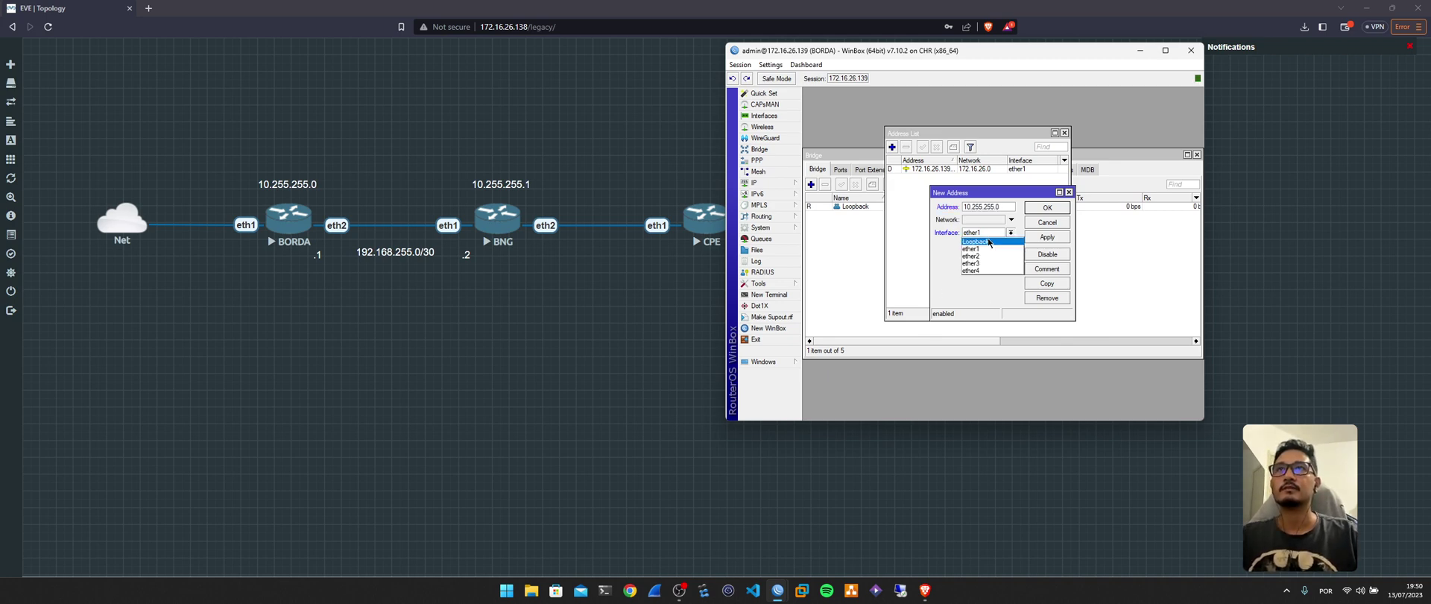
left_click(976, 241)
left_click(1048, 207)
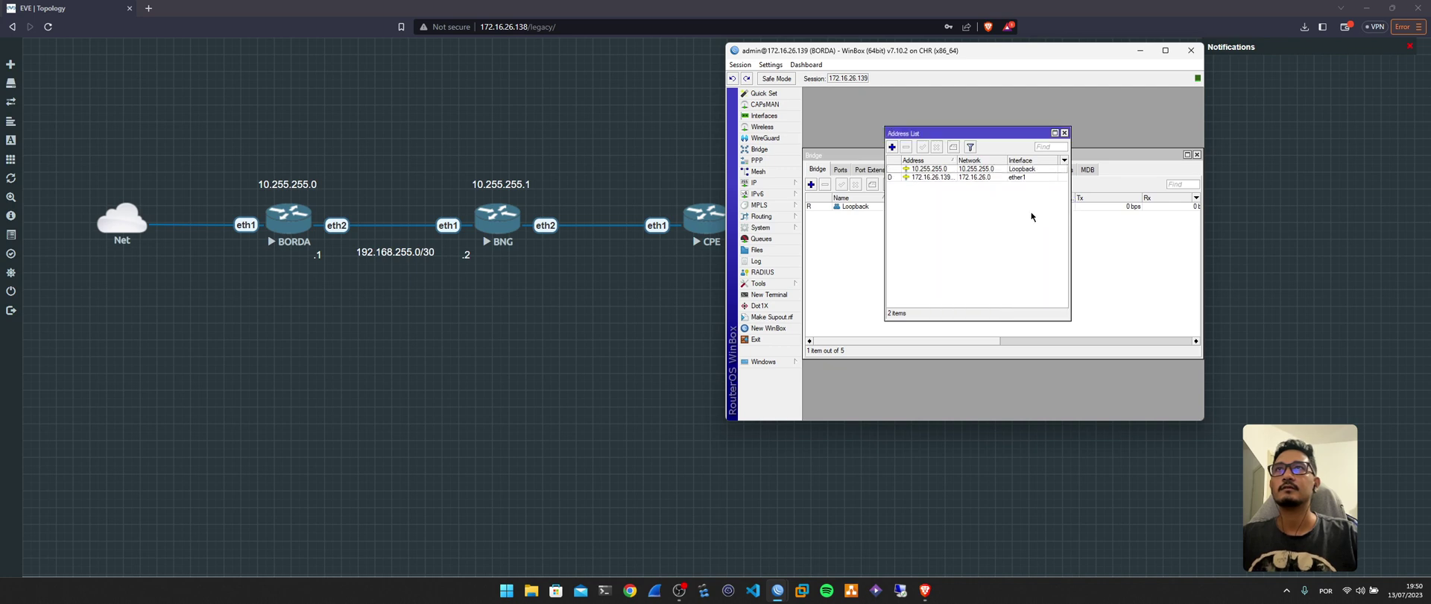
left_click_drag(972, 135, 966, 98)
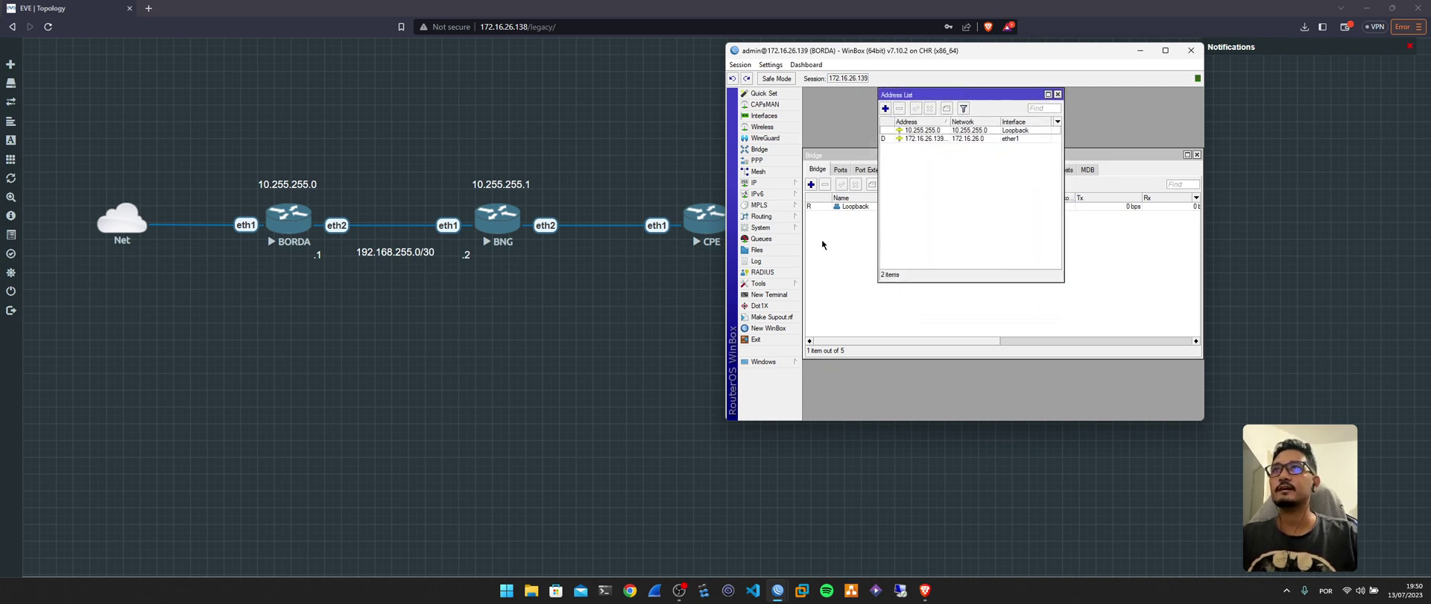
Enlarge the WinBox window and zoom in its interface via Settings > Zoom In.
left_click(761, 216)
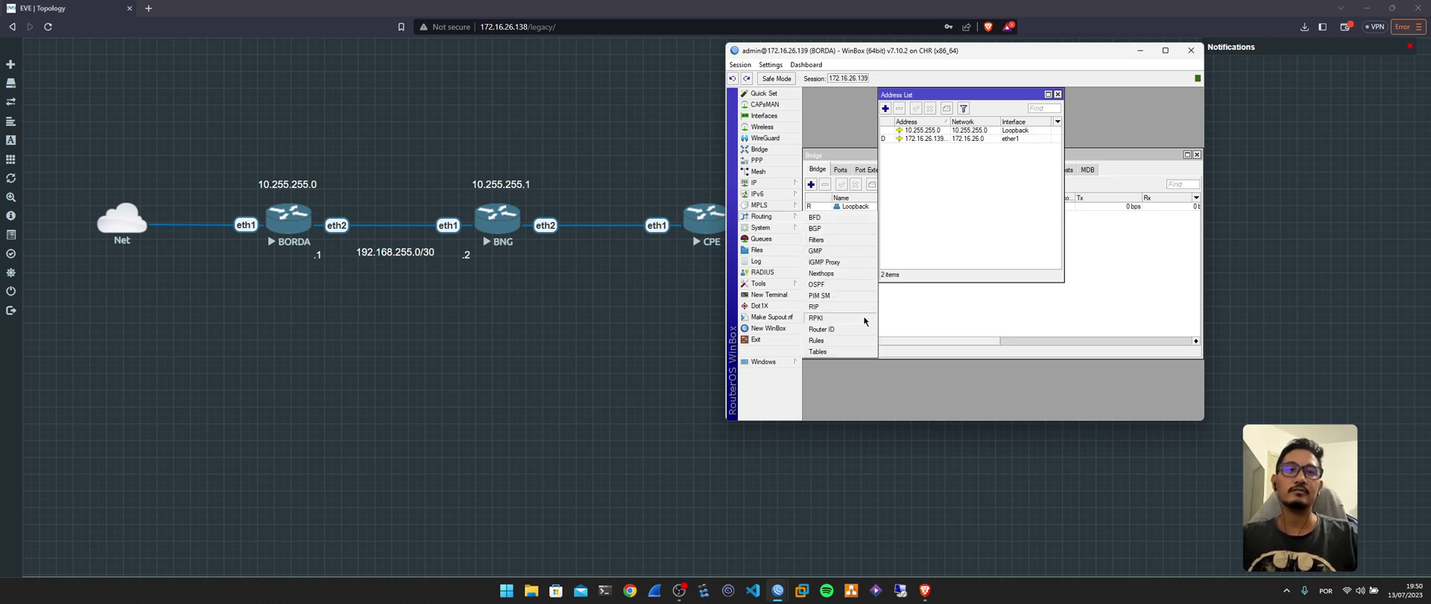
left_click(972, 261)
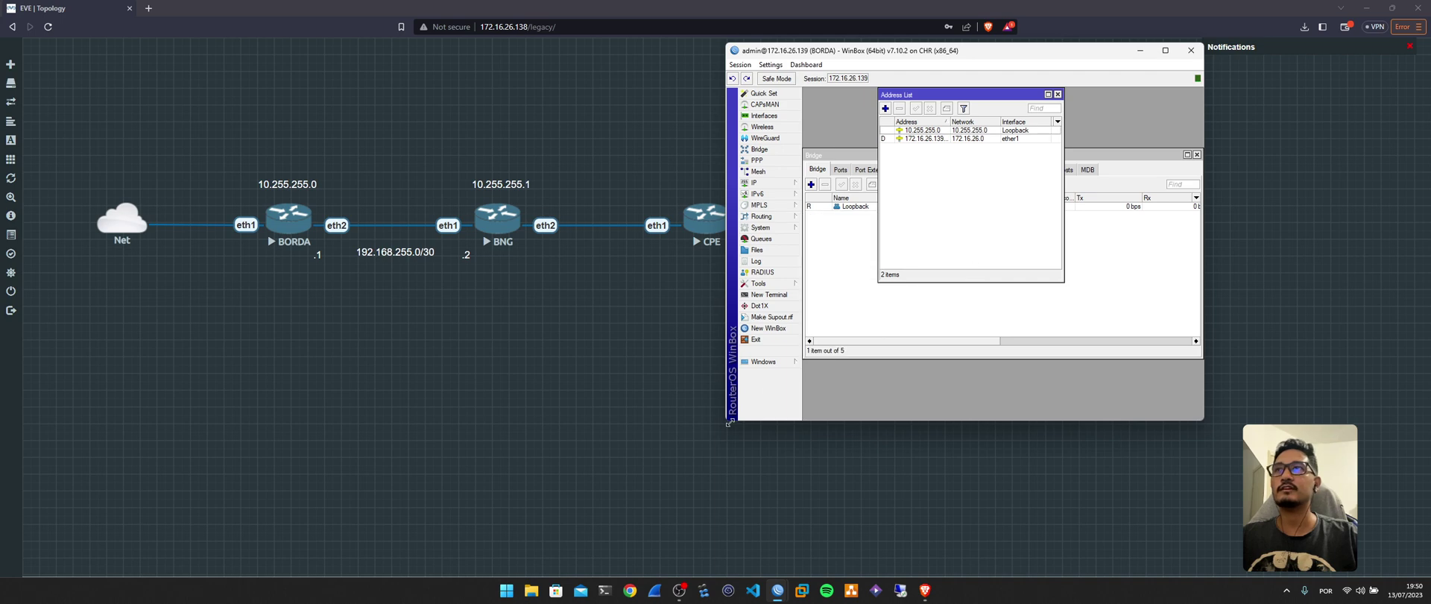
left_click_drag(728, 419, 507, 521)
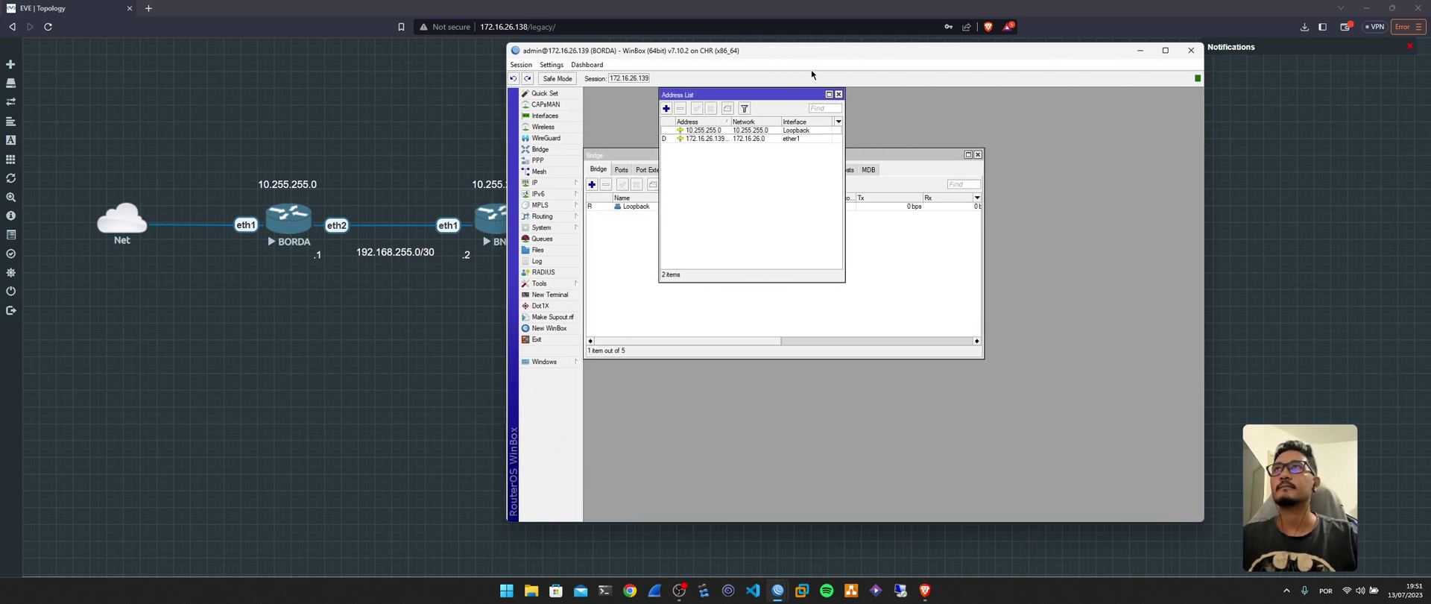
left_click_drag(807, 52, 923, 56)
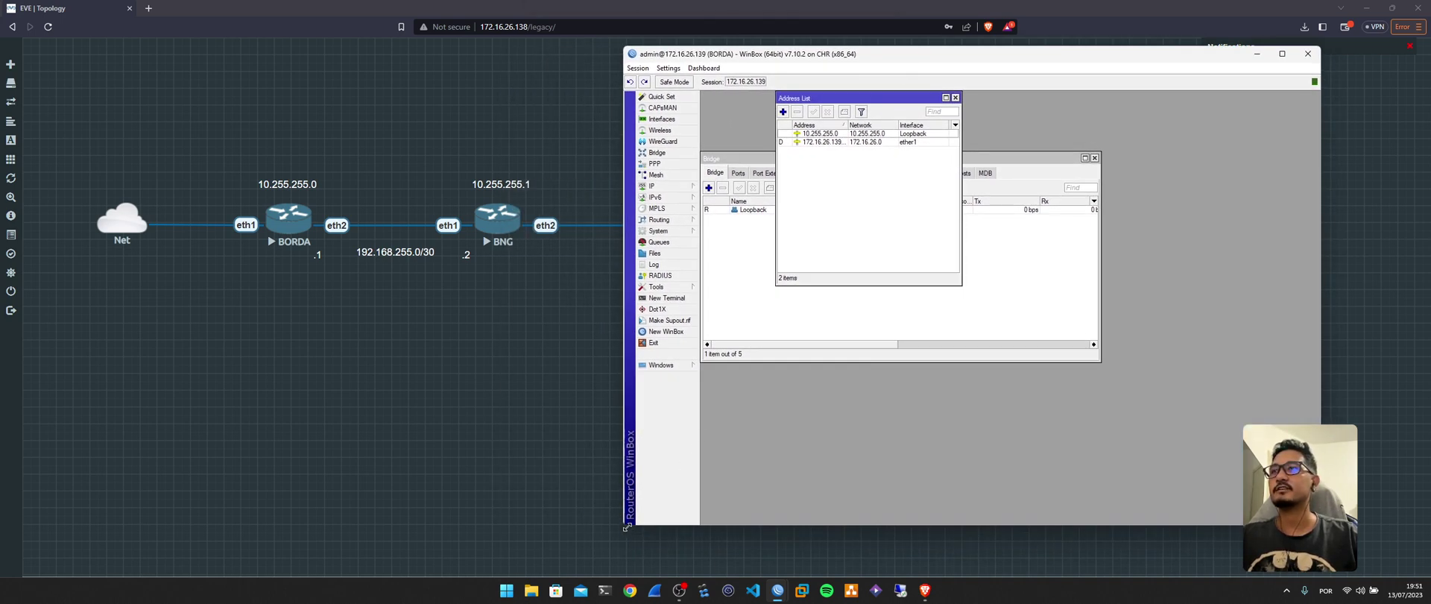
left_click_drag(626, 527, 546, 556)
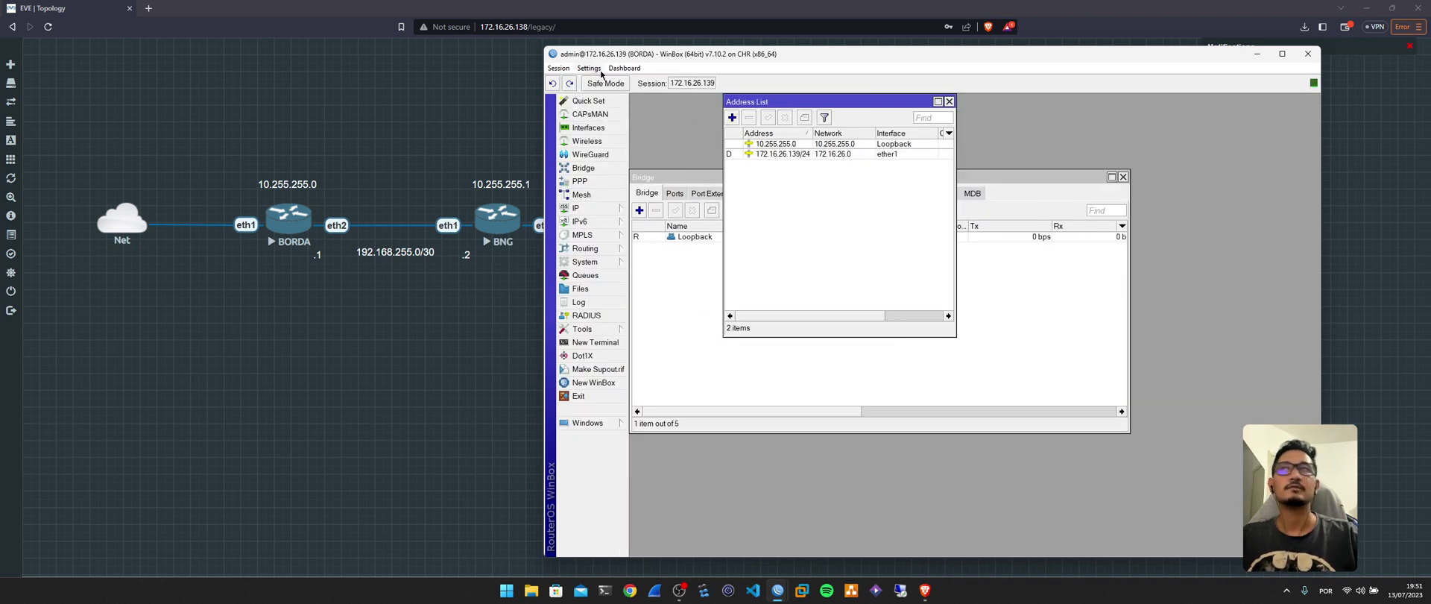
left_click(589, 68)
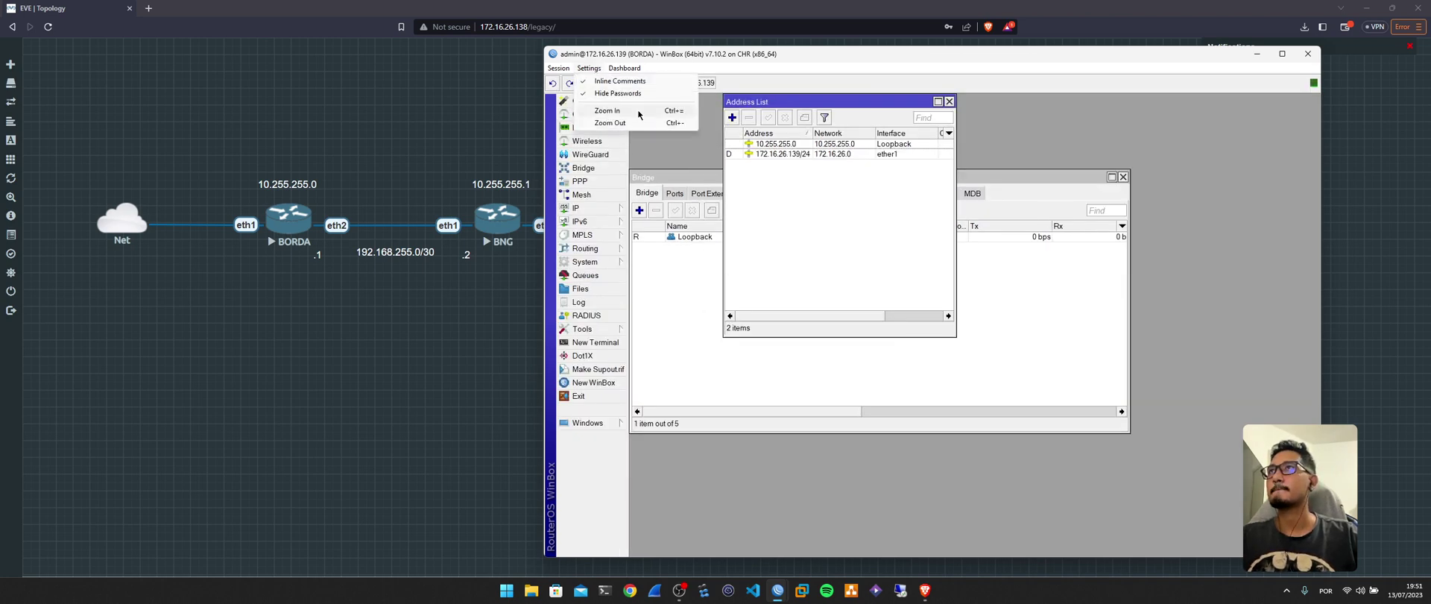
left_click(632, 124)
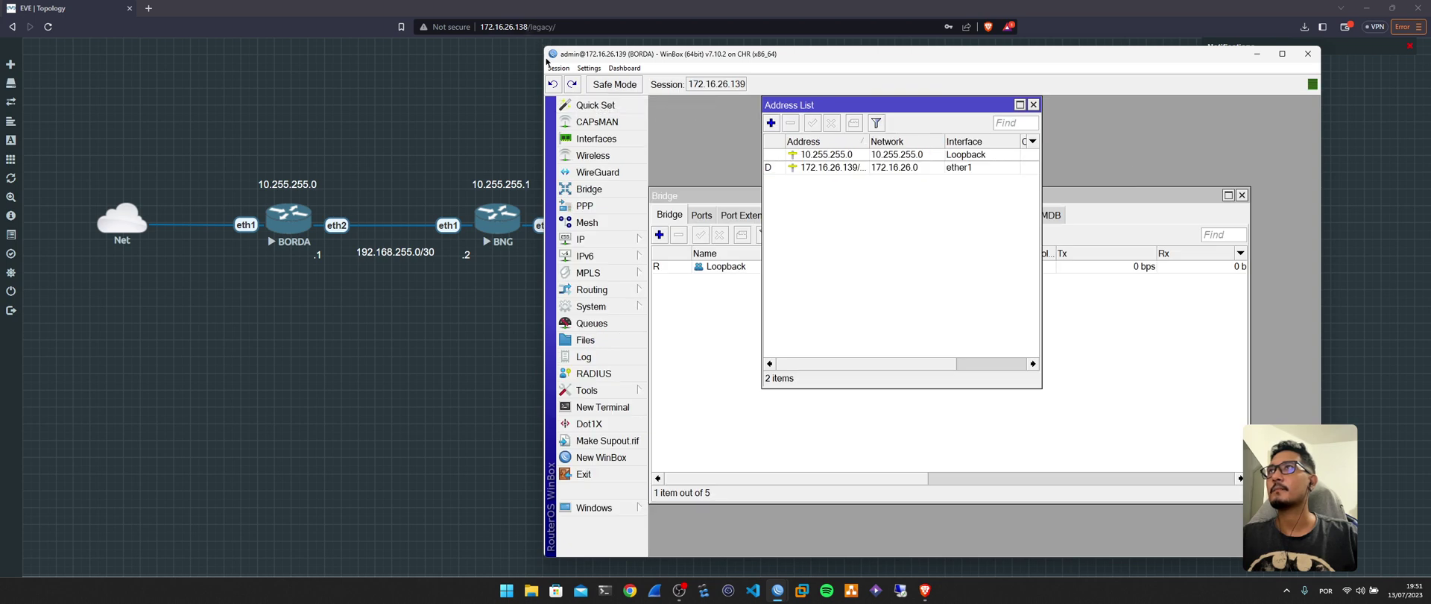
left_click_drag(543, 47, 499, 14)
left_click_drag(686, 27, 766, 34)
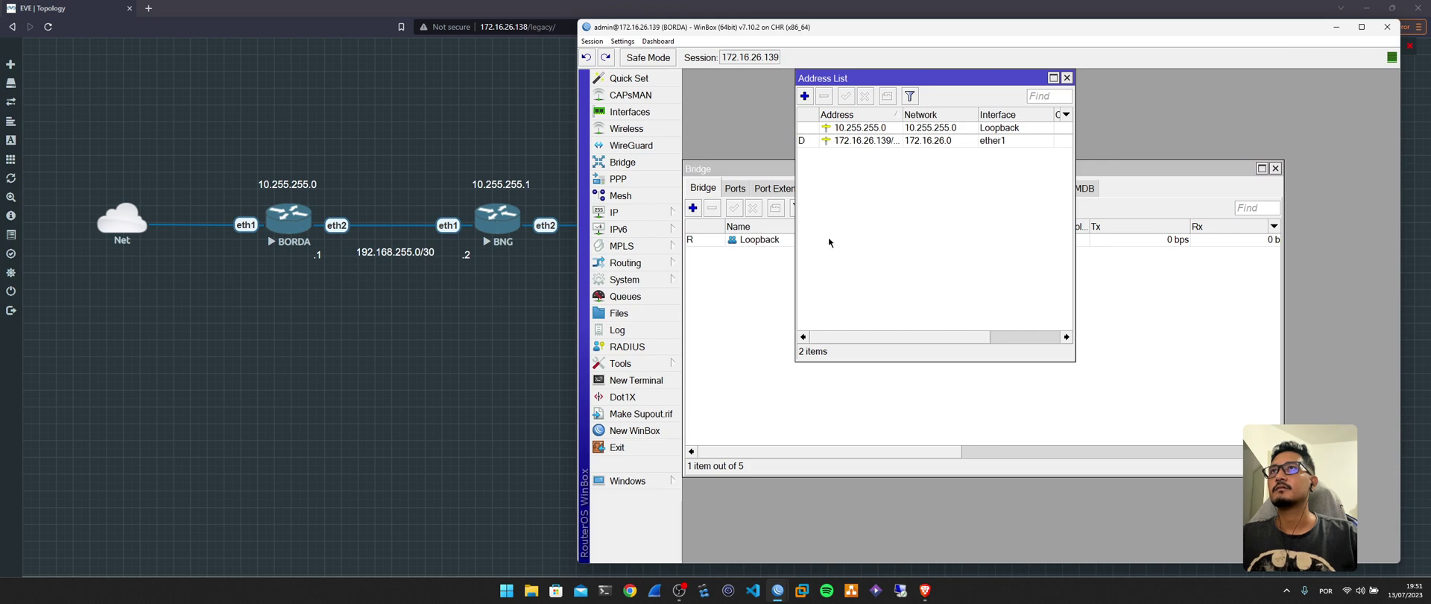
left_click(649, 263)
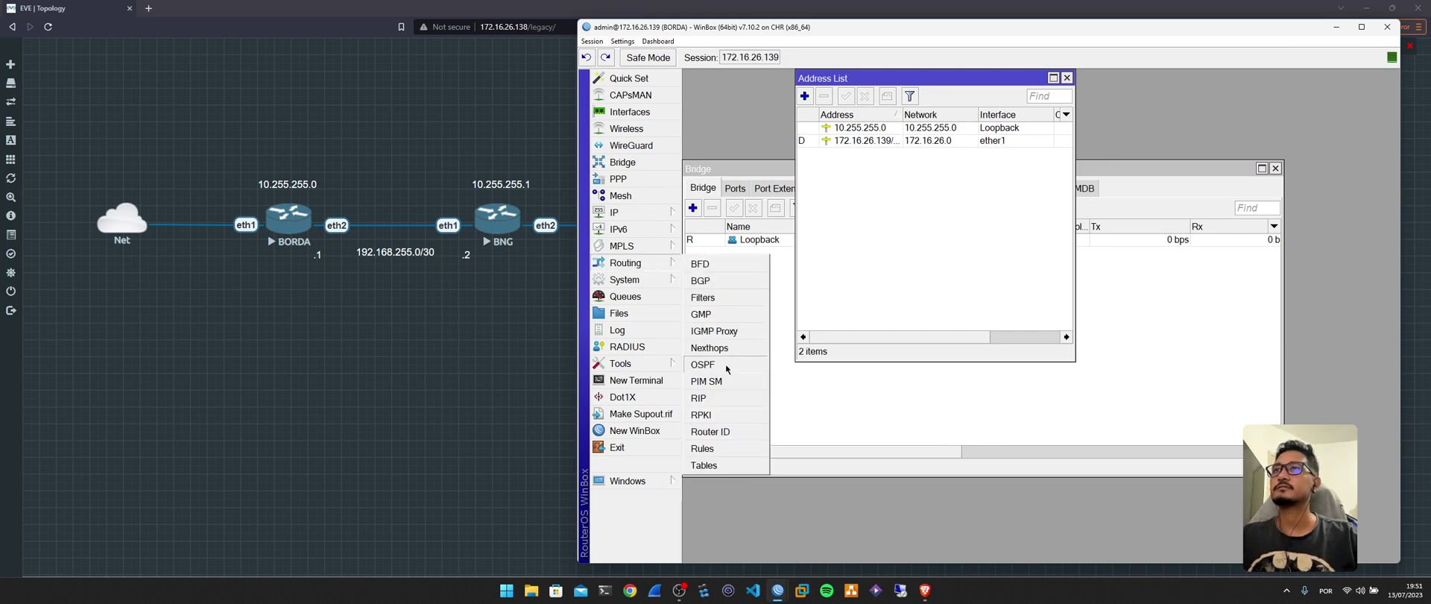
Start a new OSPF instance ospf-instance-1, keeping version 2 and VRF main.
left_click(702, 363)
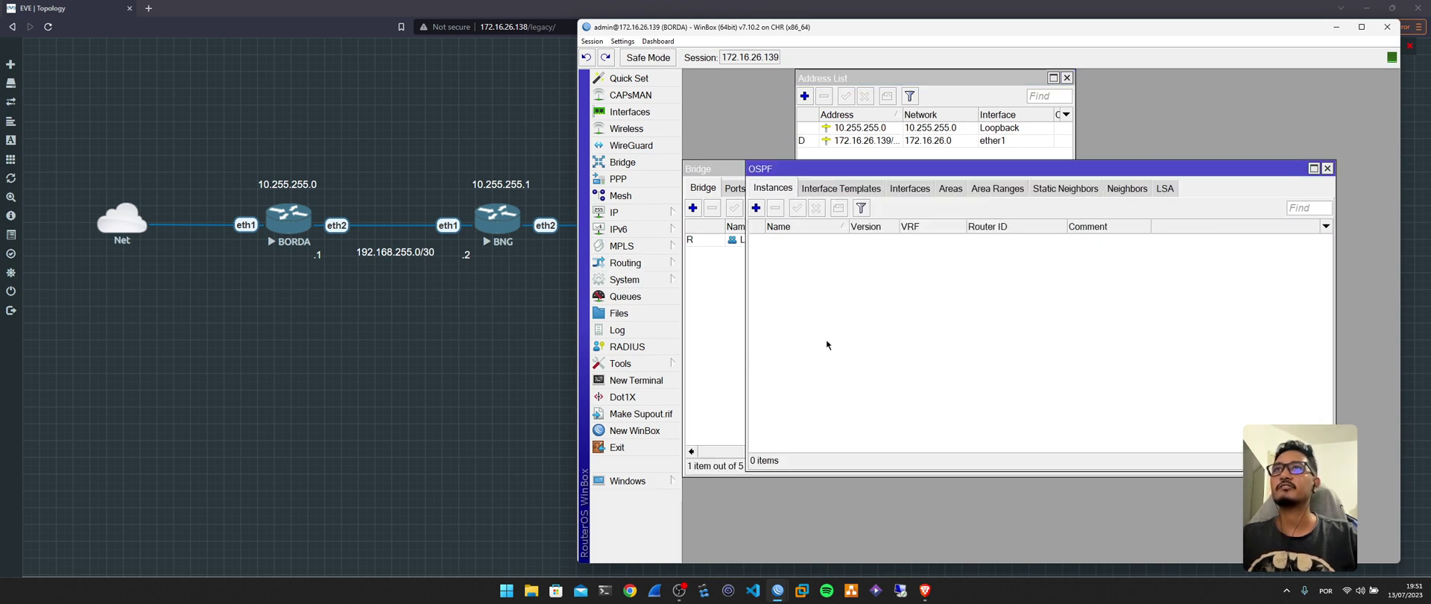
left_click(757, 209)
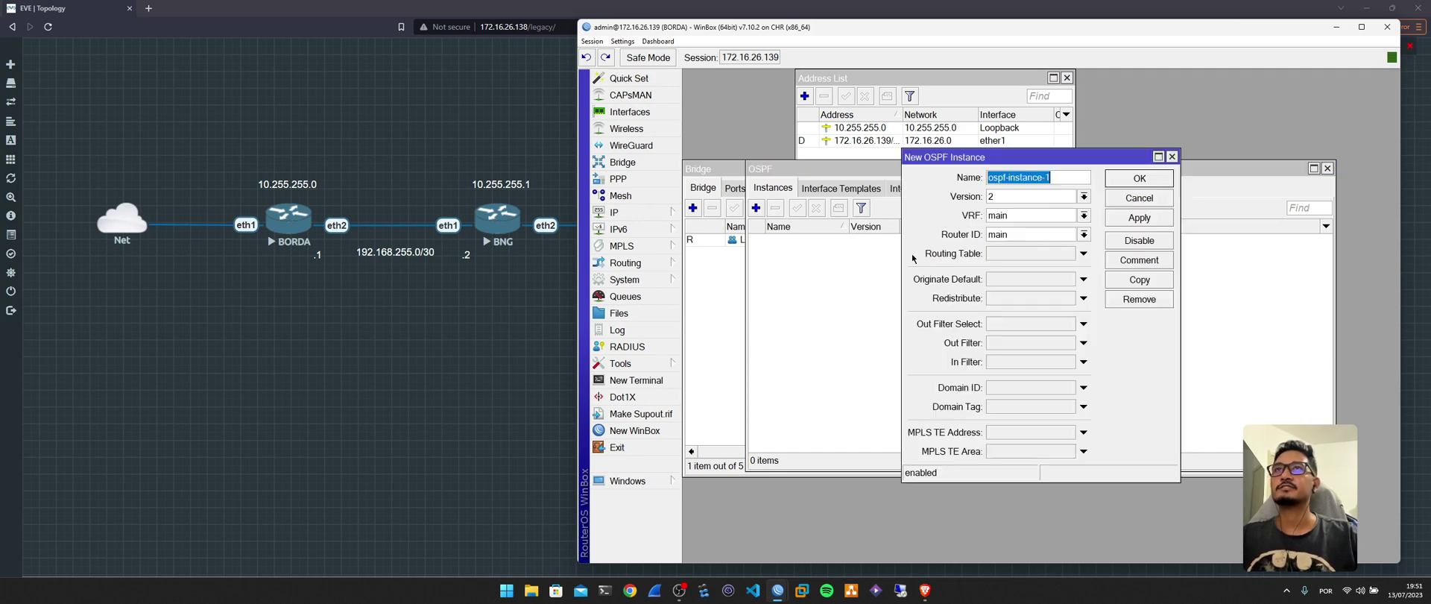
left_click(1009, 179)
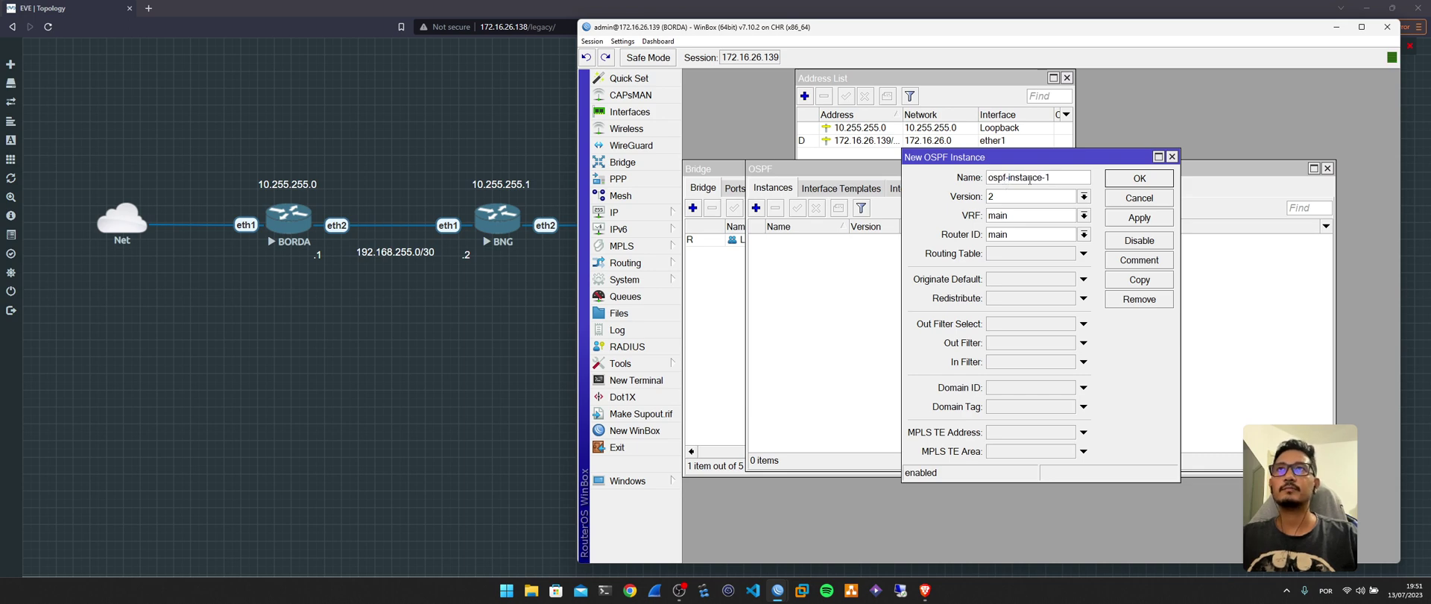
left_click(1025, 199)
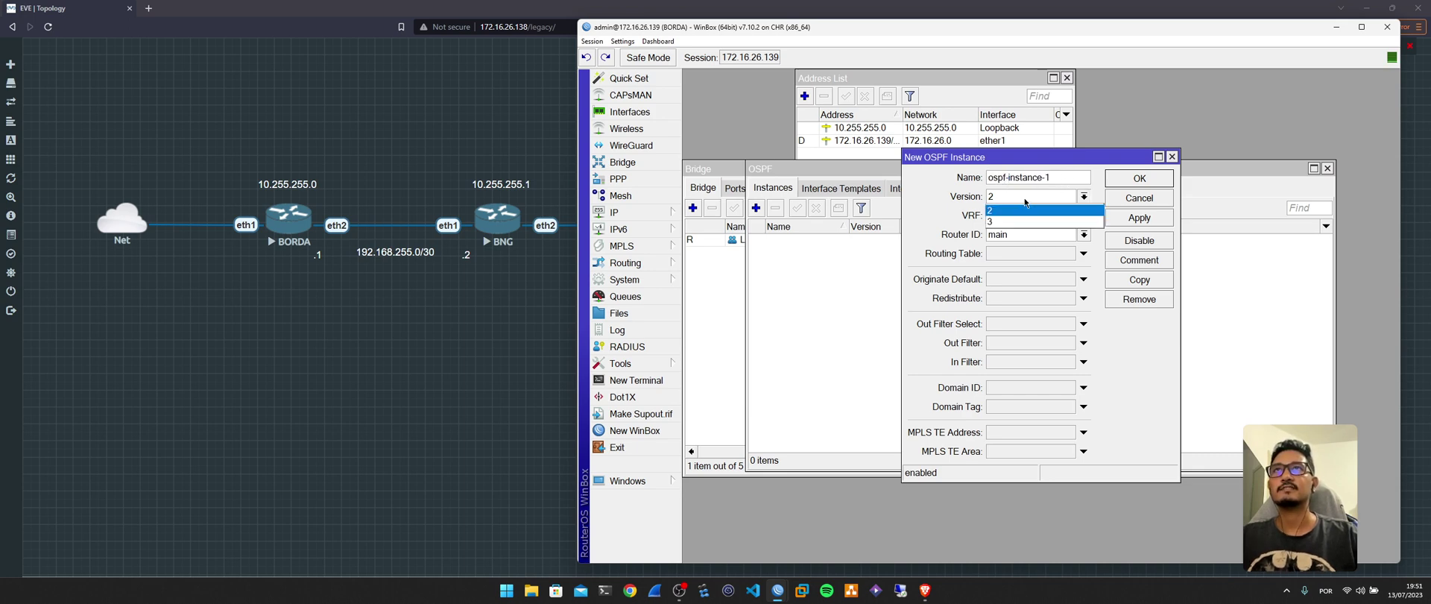
left_click(1024, 199)
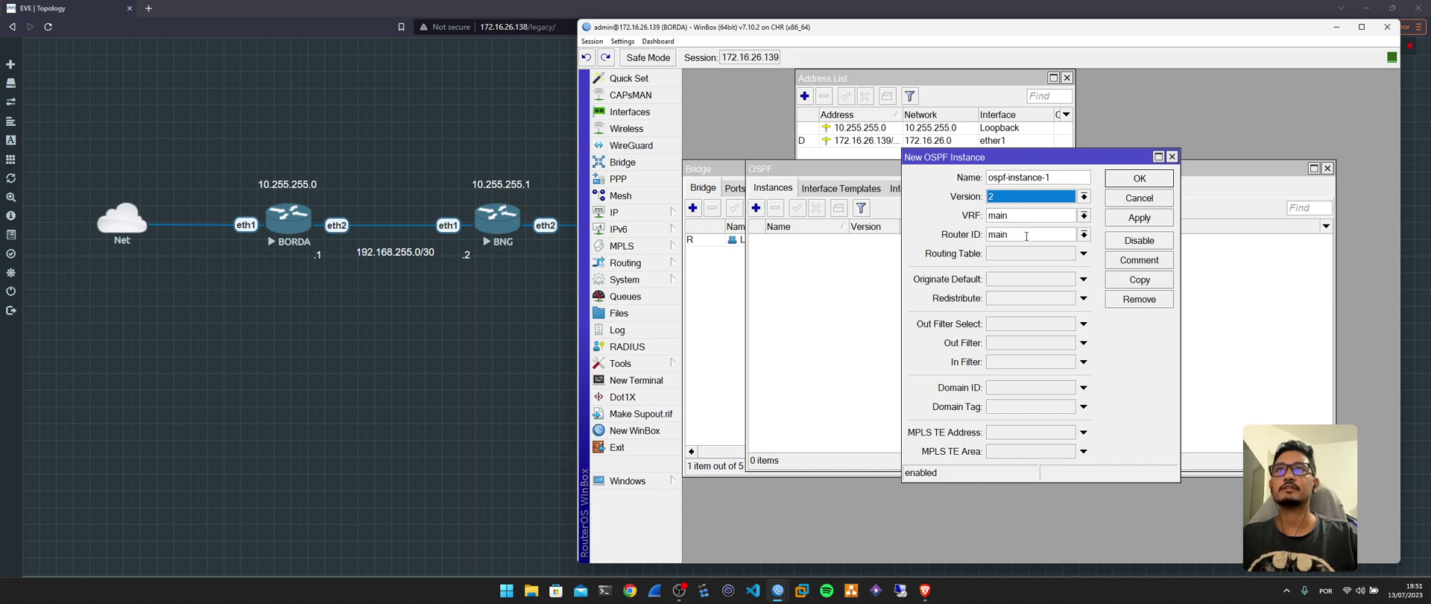
double_click(1058, 233)
left_click(1083, 235)
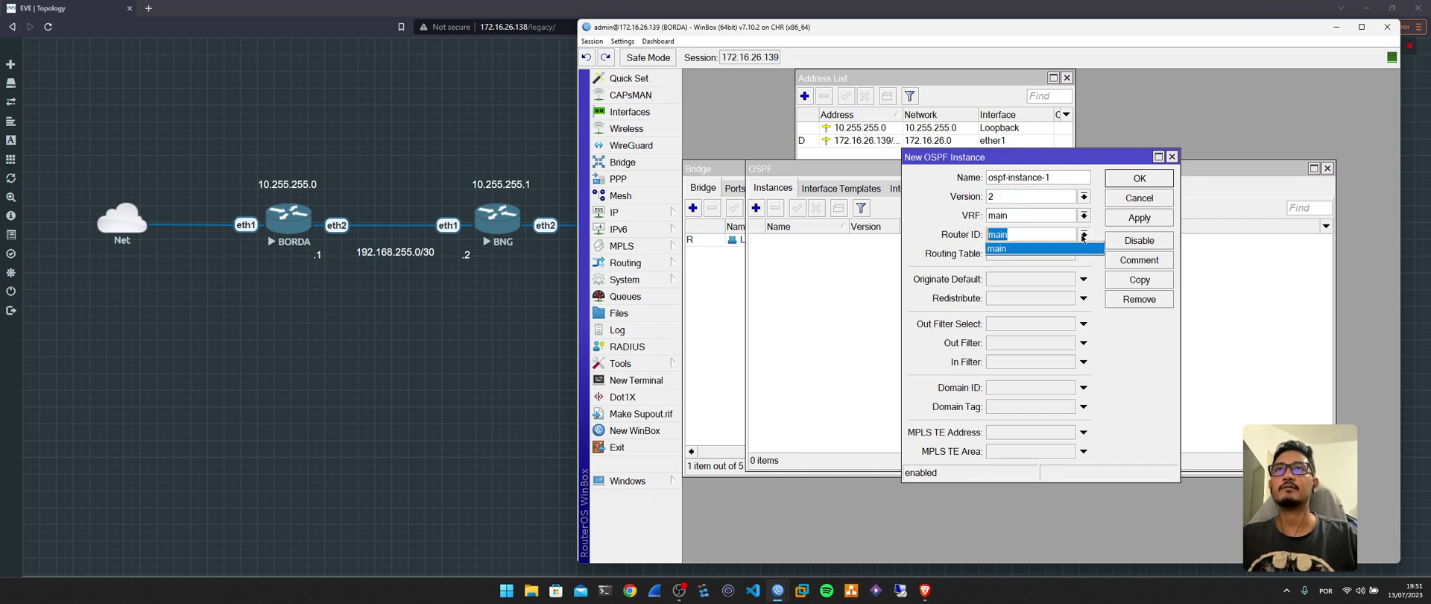
left_click(937, 222)
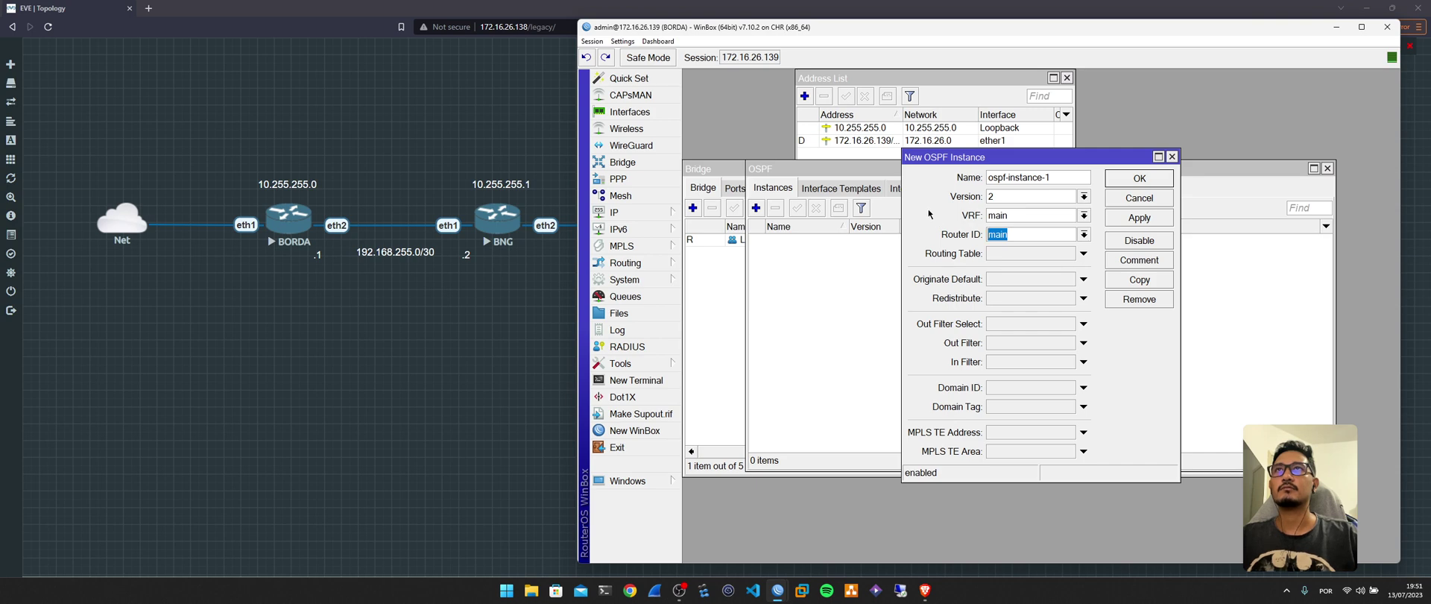
Copy 10.255.255.0 from the Address List into Router ID and save the instance.
left_click(648, 280)
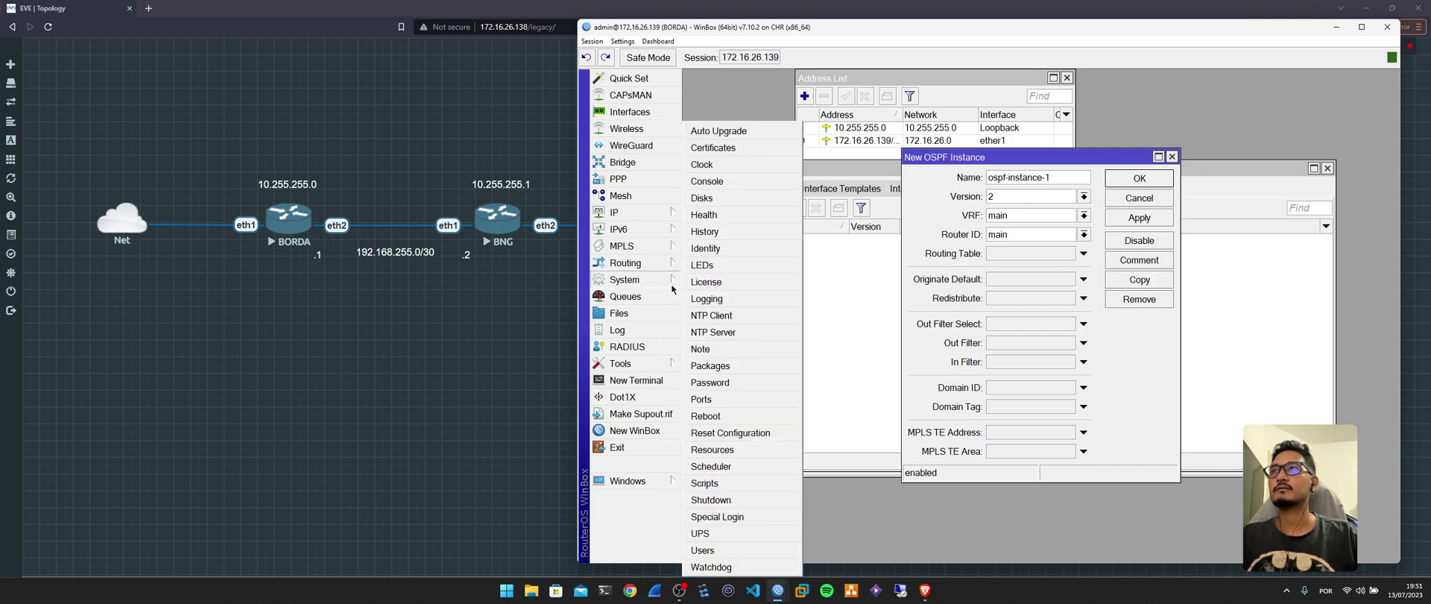
left_click(649, 262)
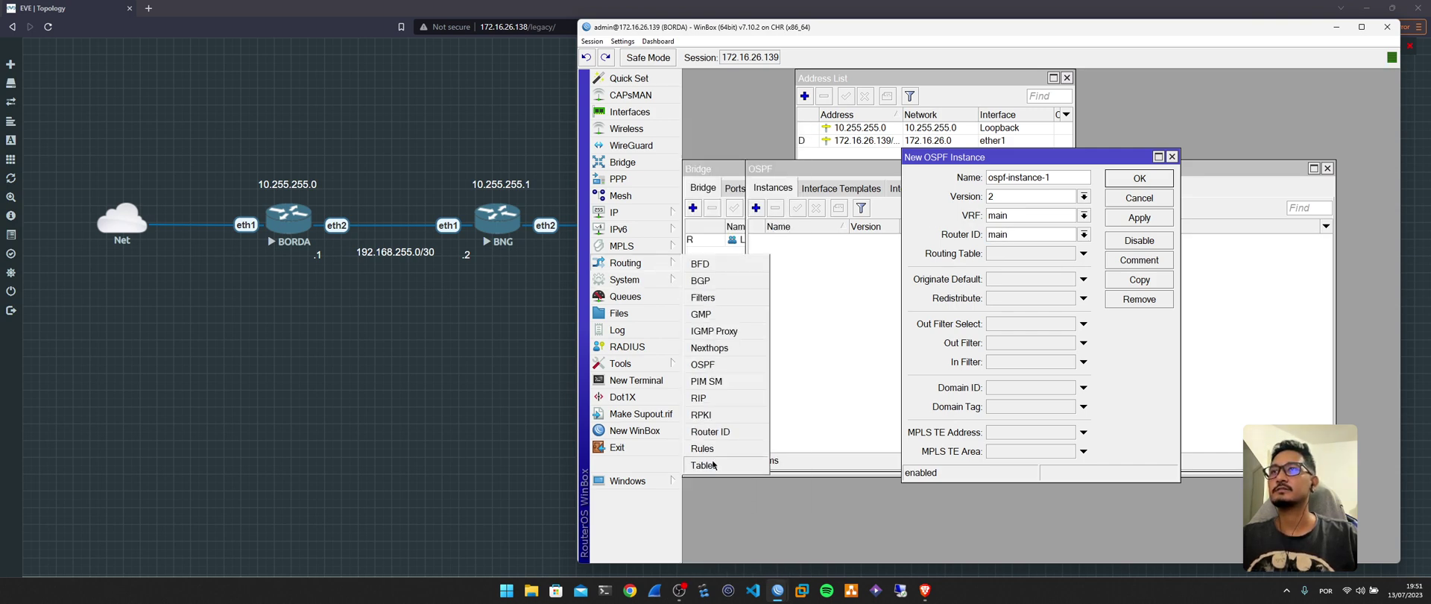
left_click(727, 432)
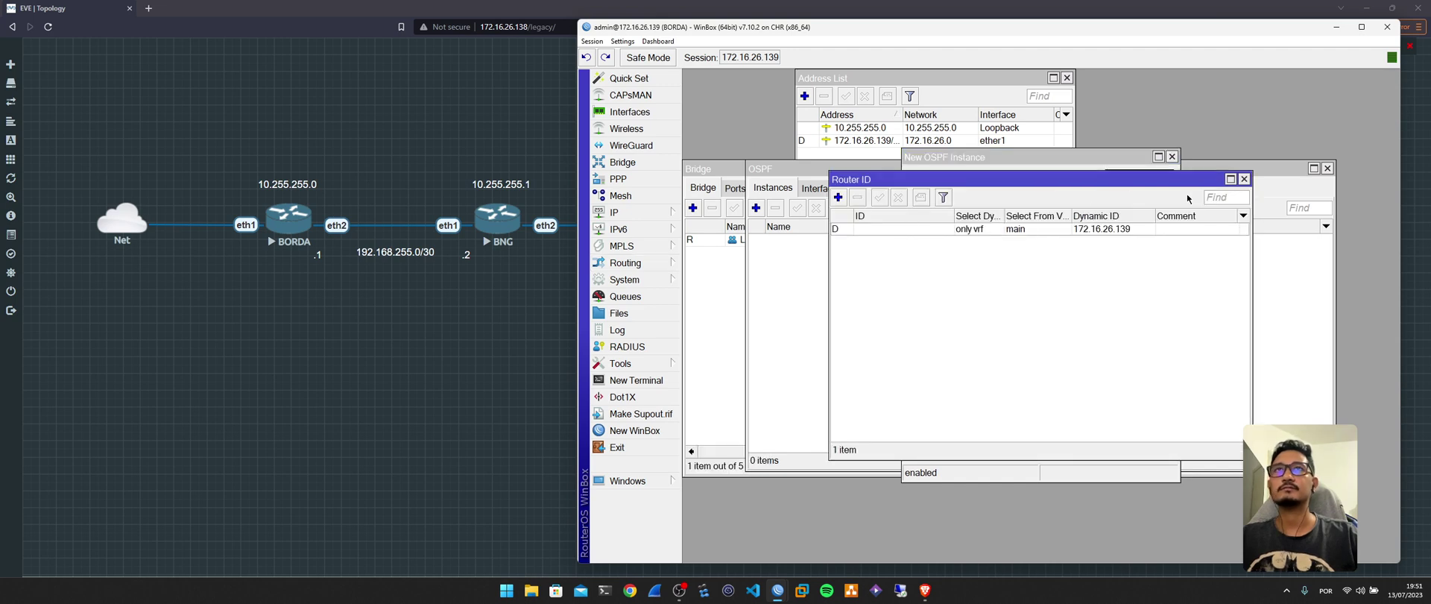
left_click(1244, 179)
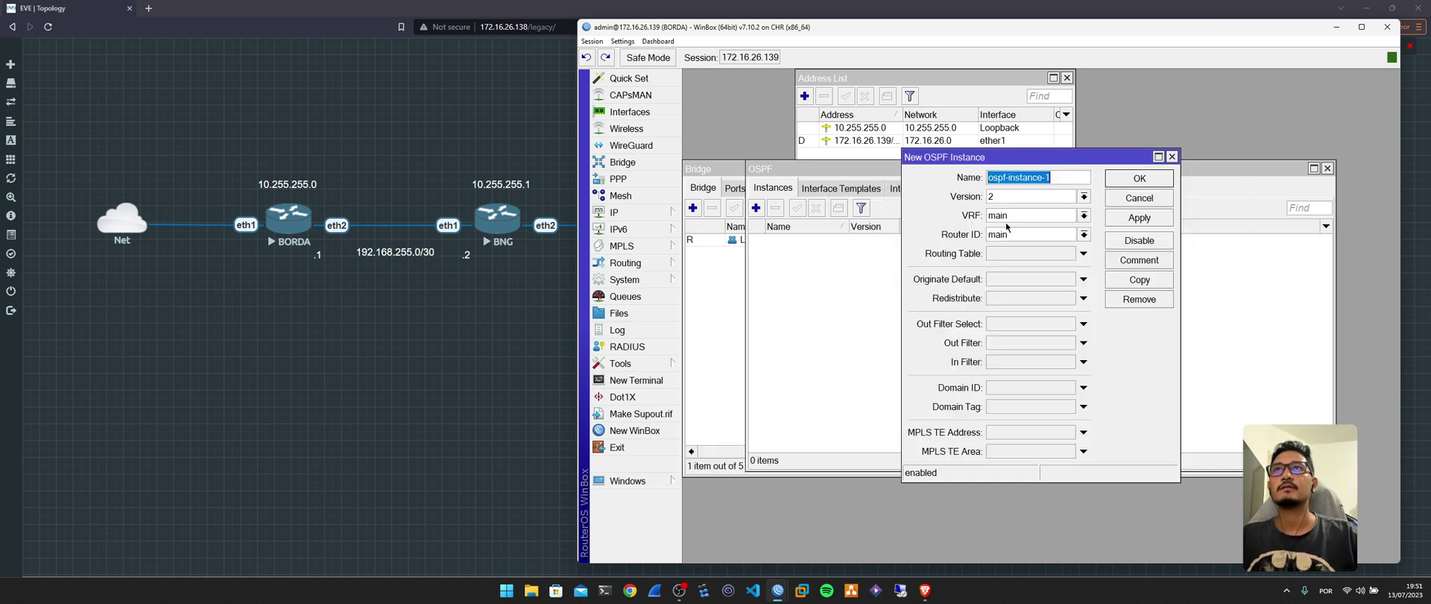
double_click(869, 128)
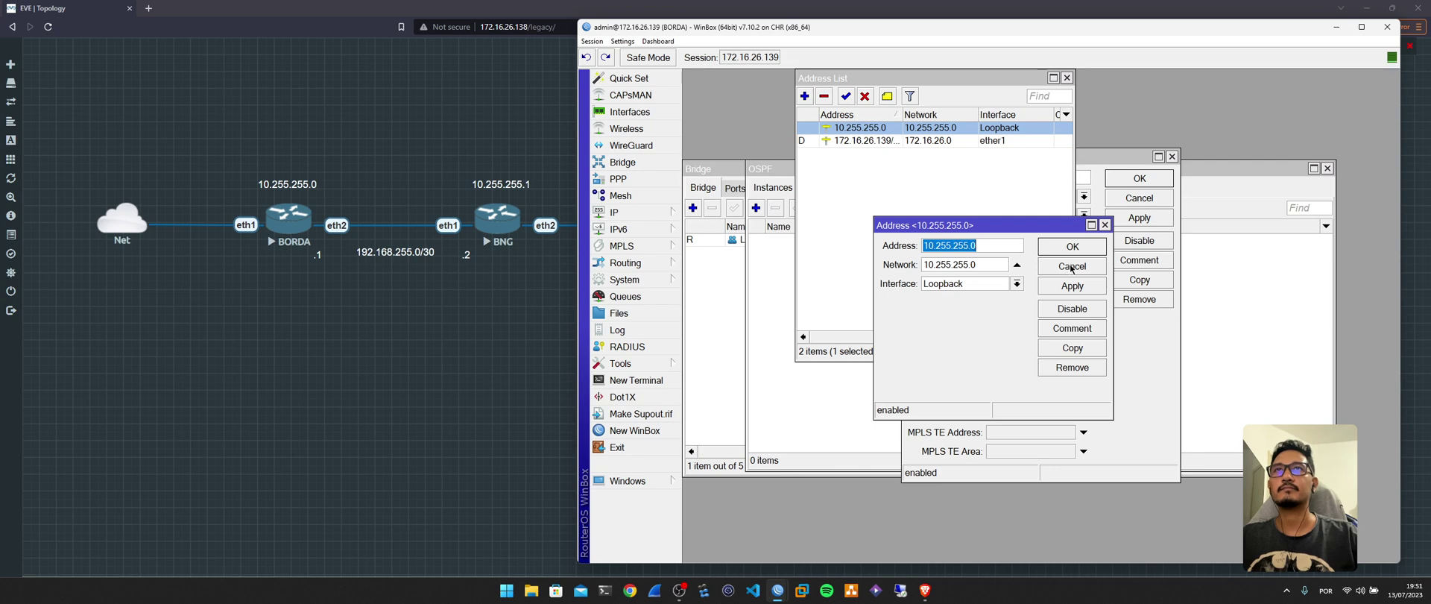
left_click(1071, 268)
double_click(998, 234)
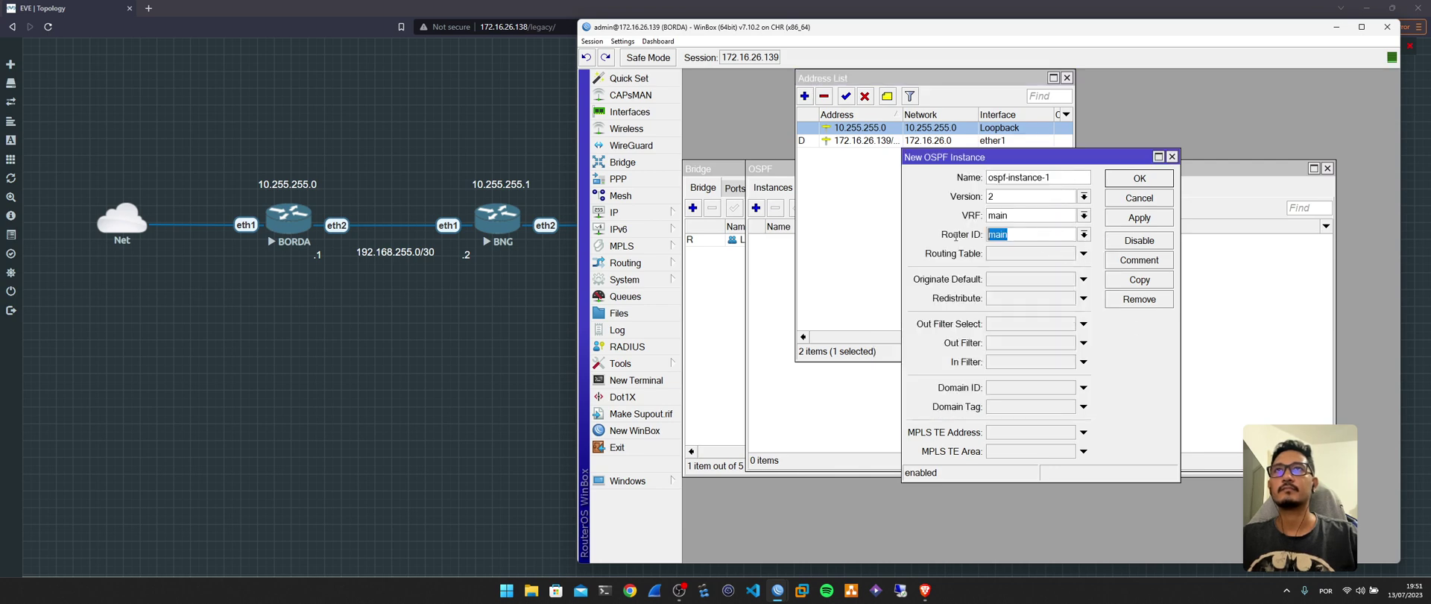
type("10.255.255.0")
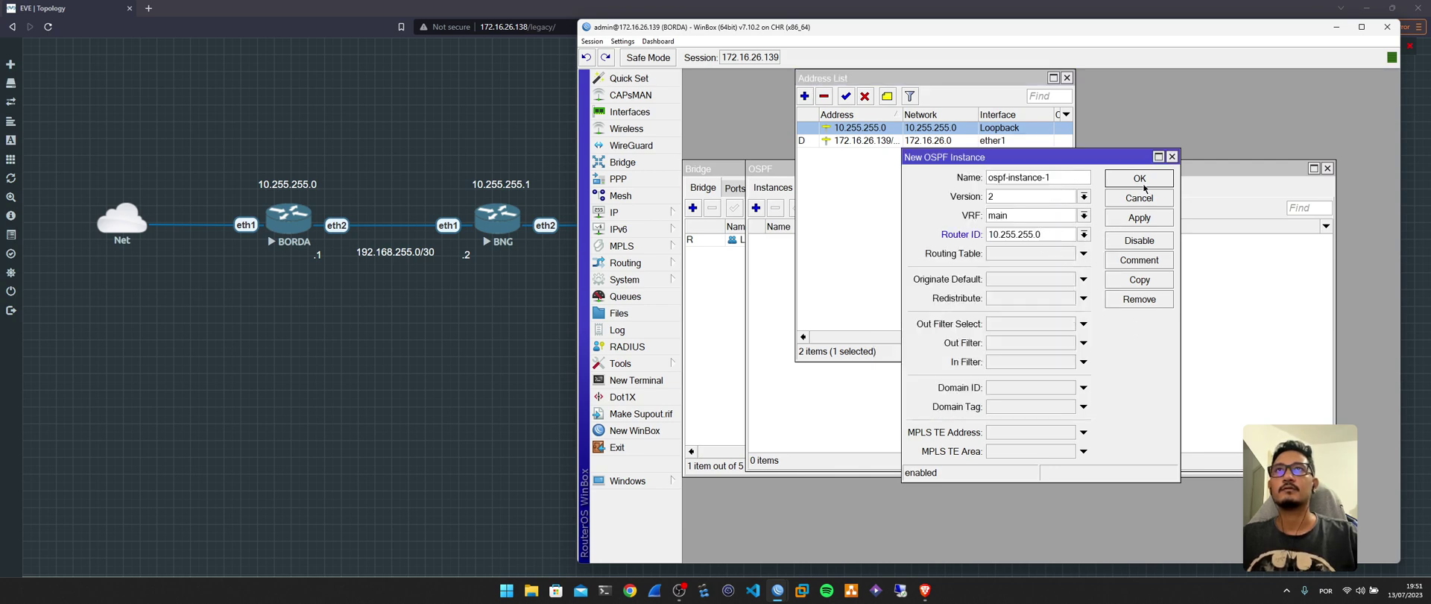
left_click(1139, 178)
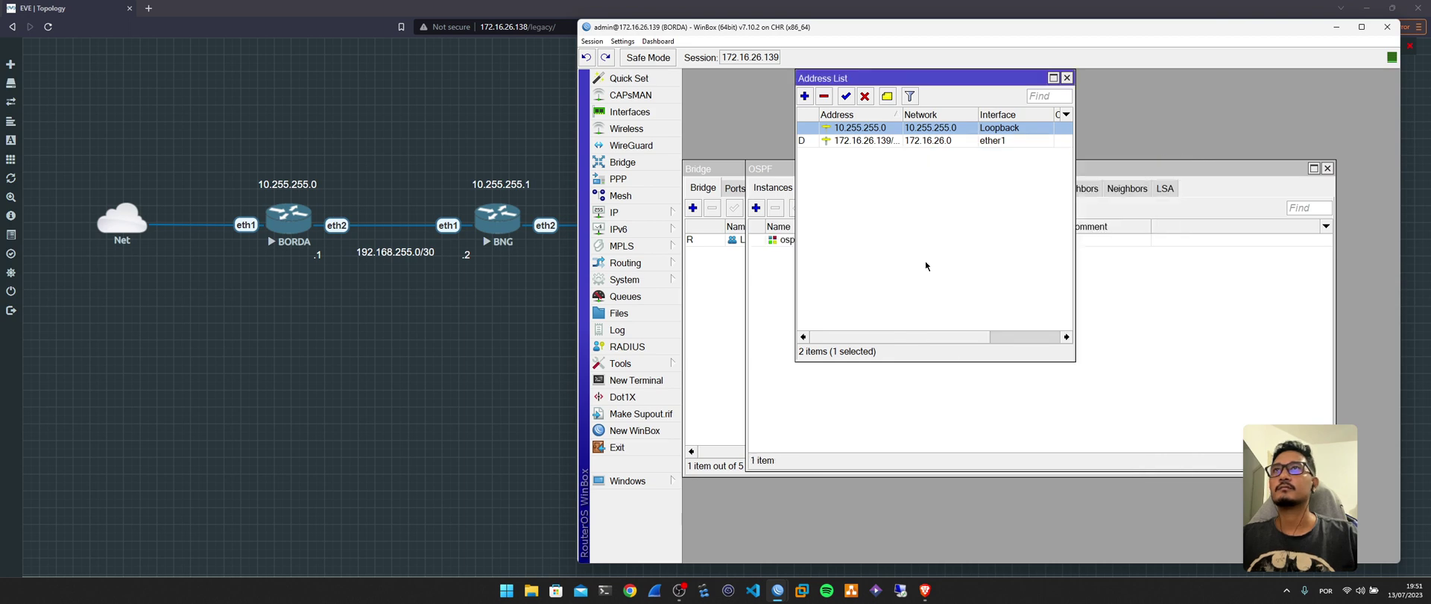
Create area ospf-area-1 with area ID 0.0.0.0, then show the Interface Templates list.
left_click_drag(932, 77, 987, 81)
left_click(785, 375)
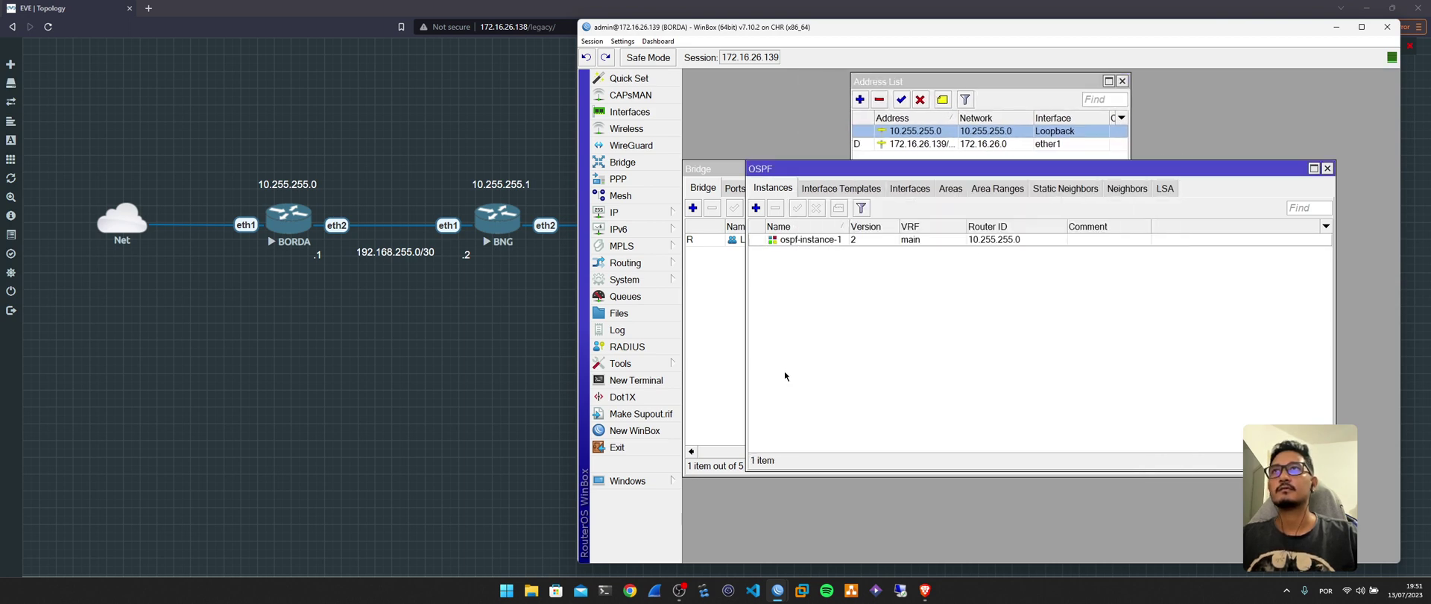
left_click(952, 191)
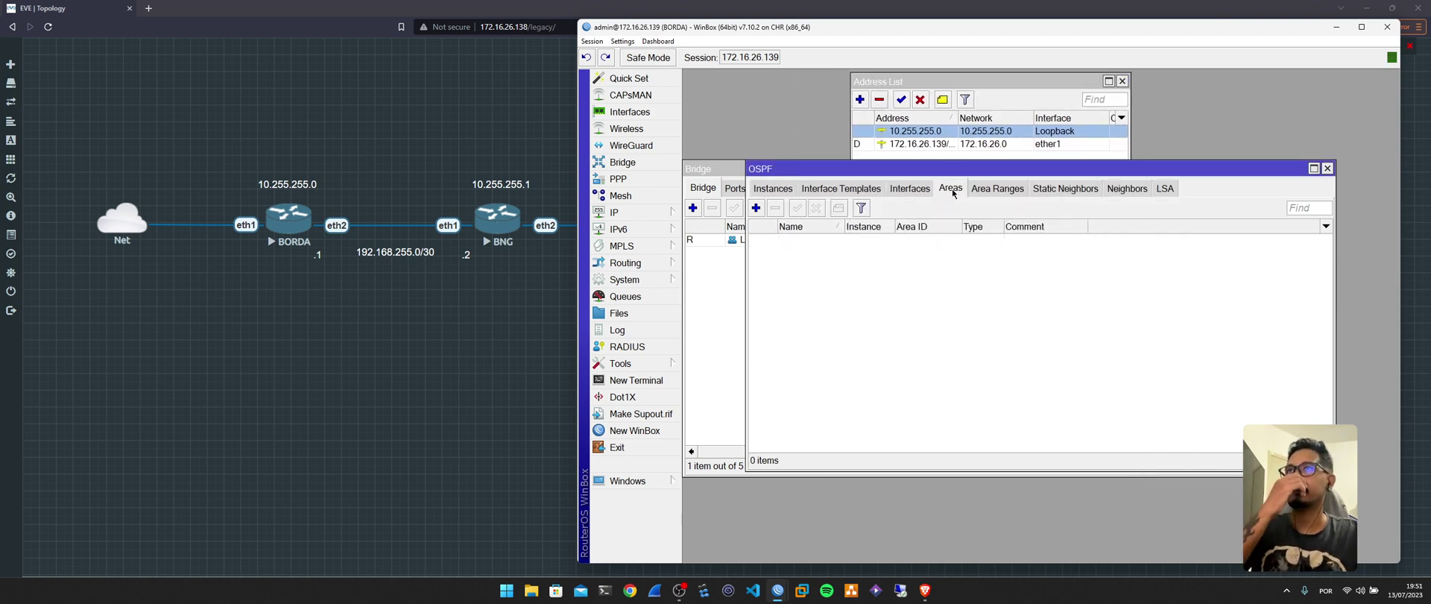
left_click(756, 208)
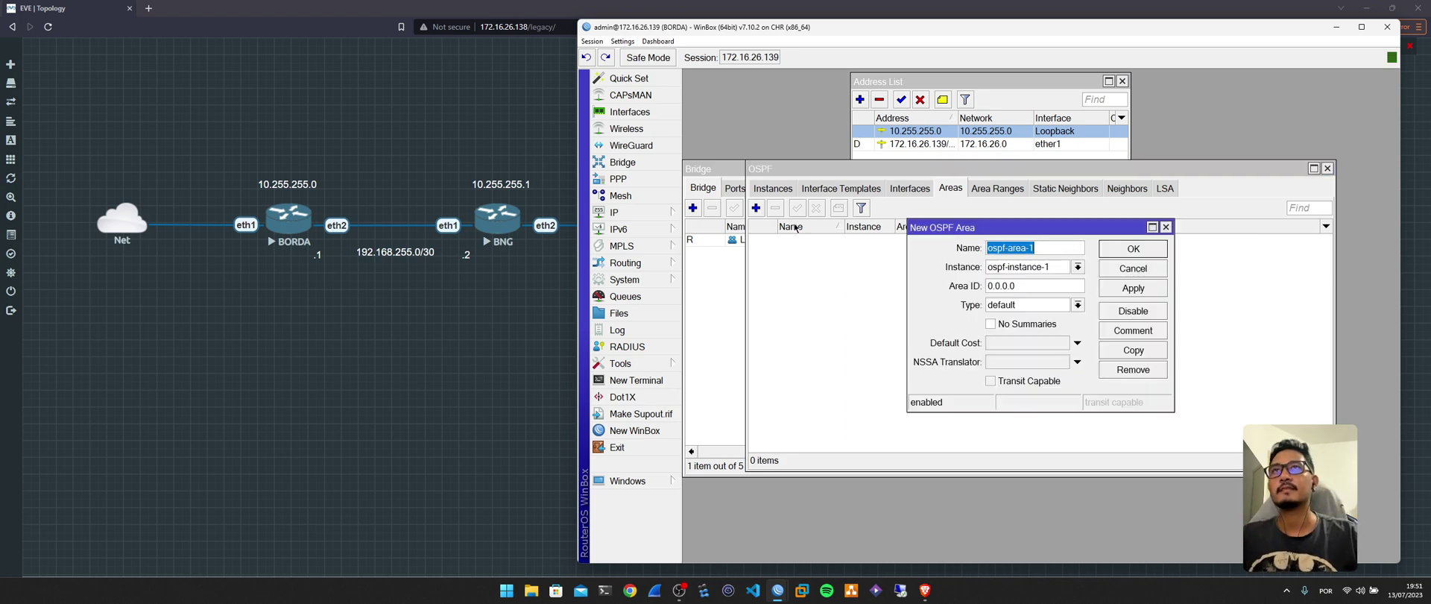
left_click(1044, 290)
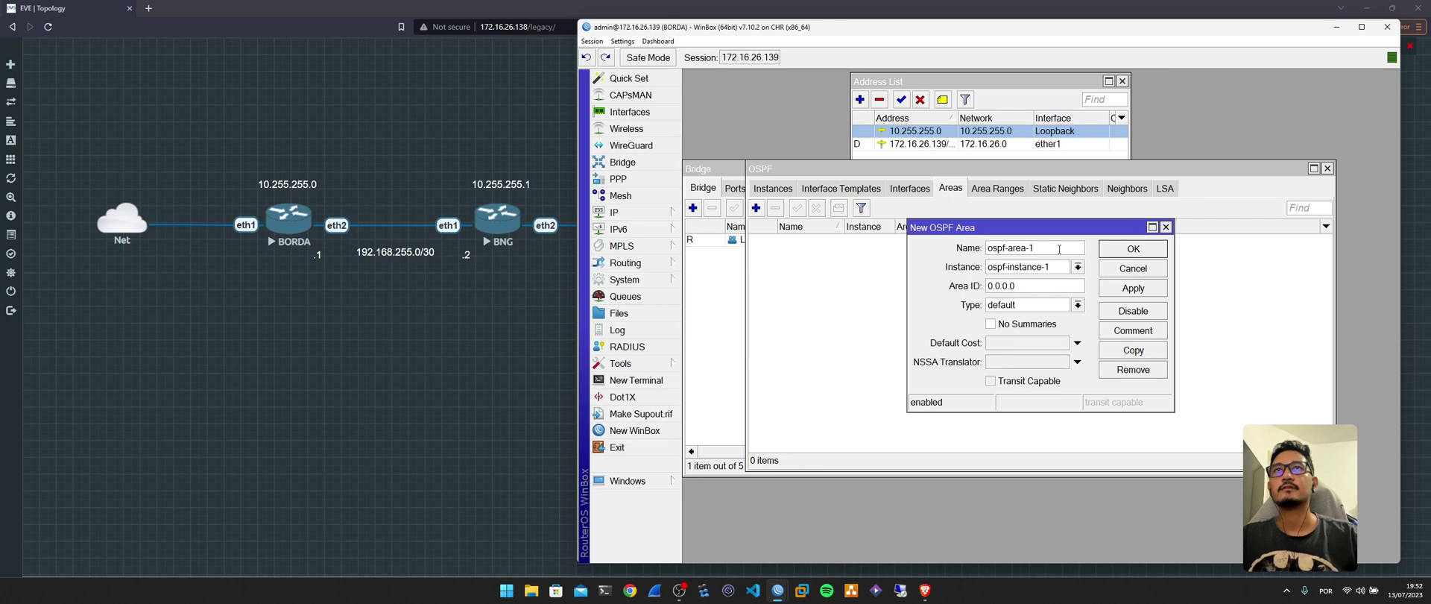
left_click(1132, 248)
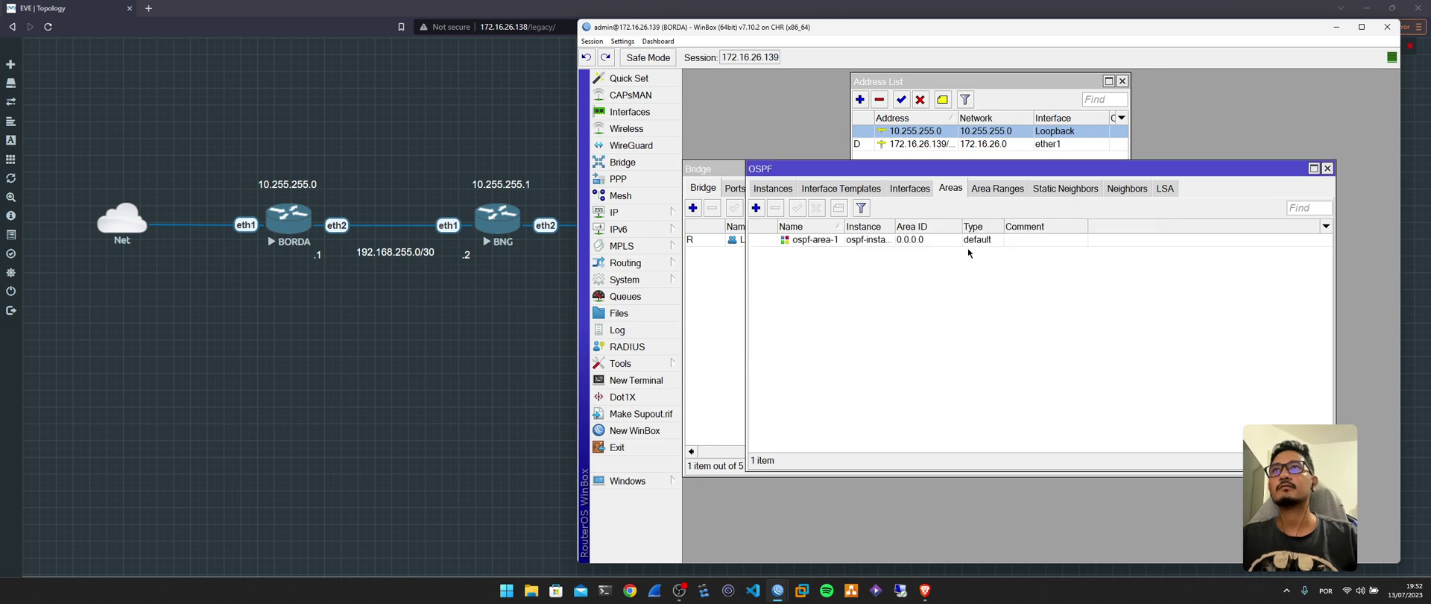
left_click(868, 189)
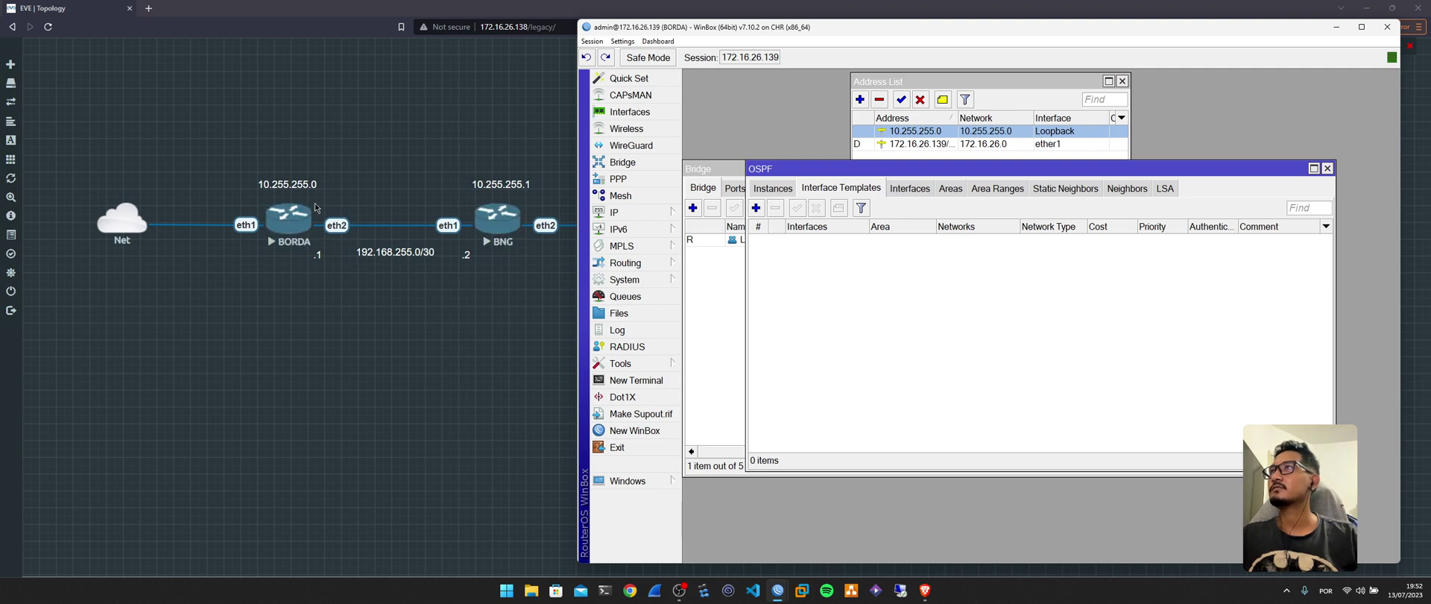
left_click_drag(662, 31, 685, 30)
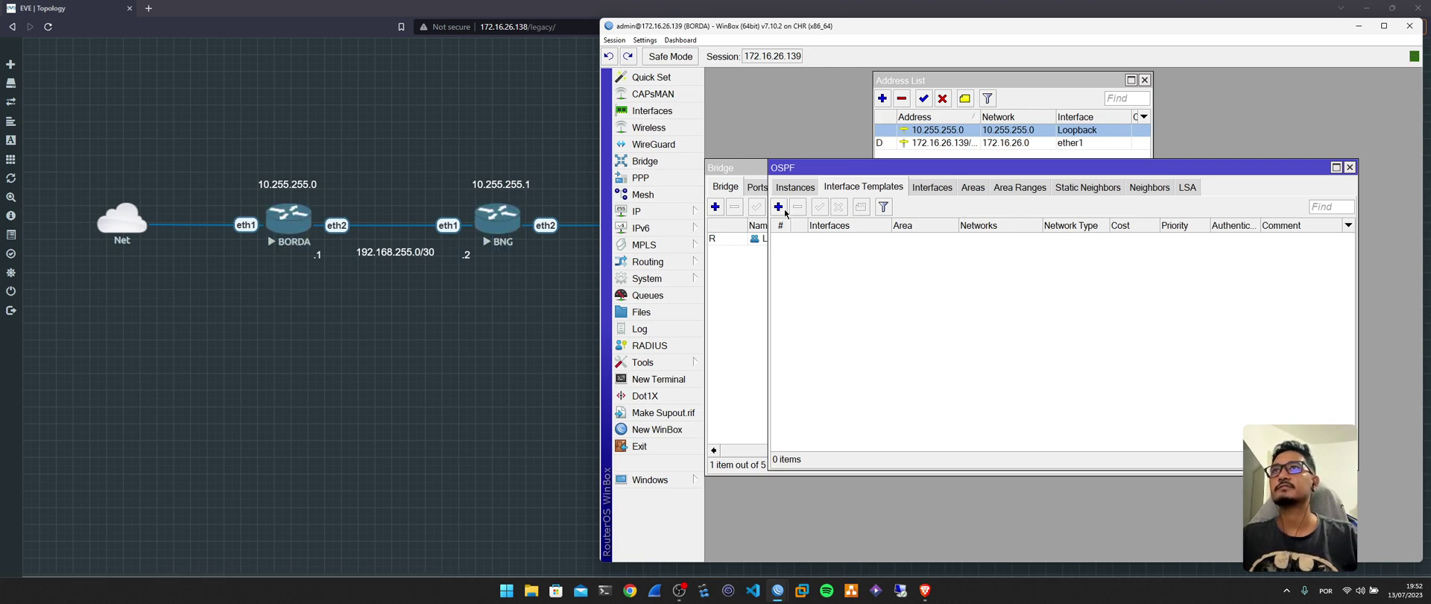
Add an OSPF interface template for ether2 in ospf-area-1 with network type ptp.
left_click(779, 207)
left_click(1054, 129)
left_click(1096, 129)
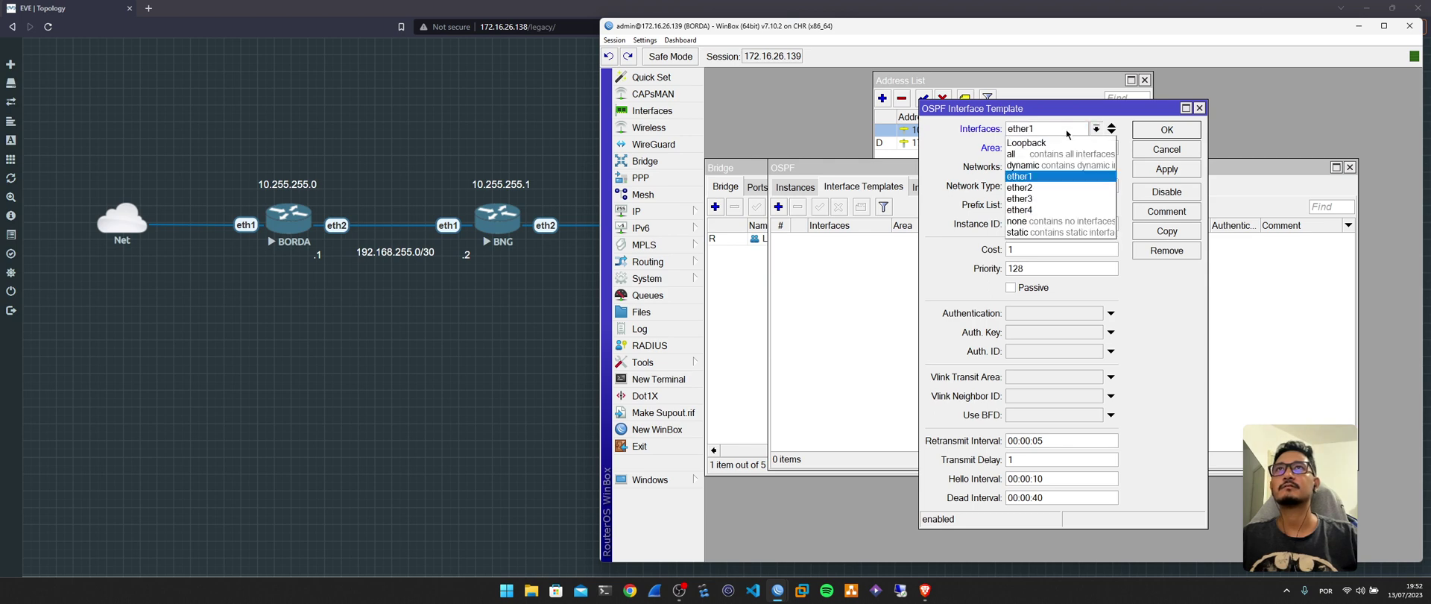
left_click(1059, 188)
left_click(1088, 151)
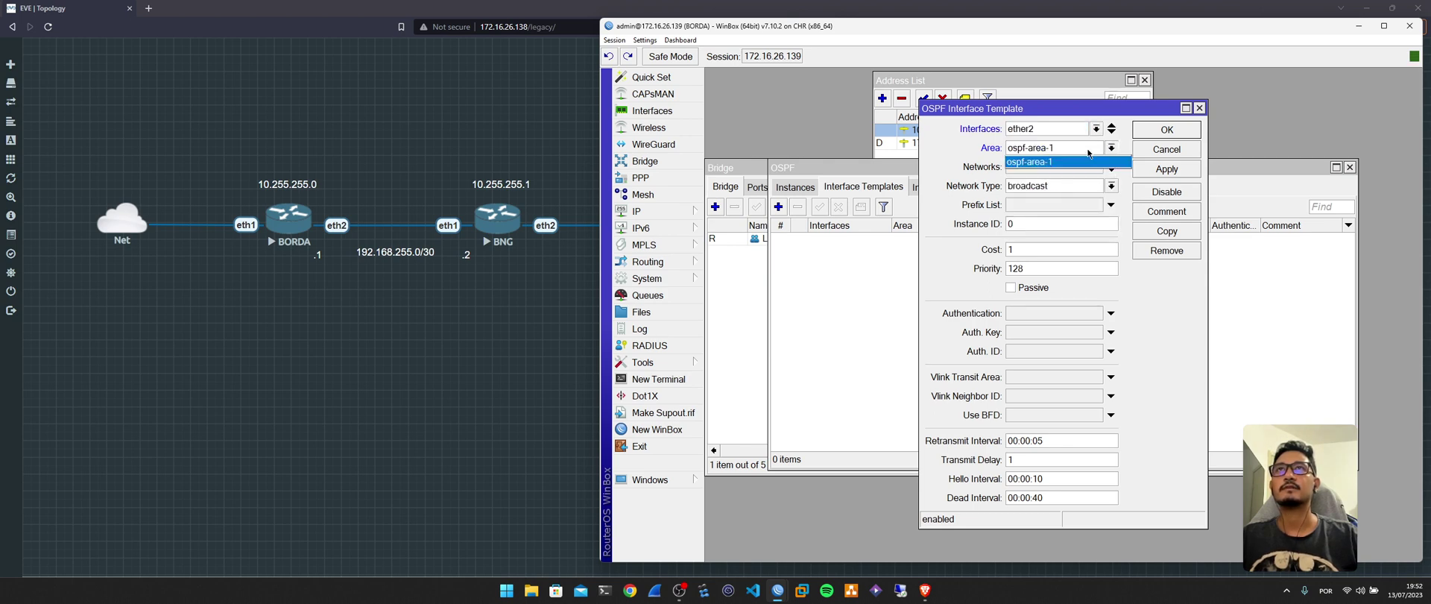
left_click(1073, 161)
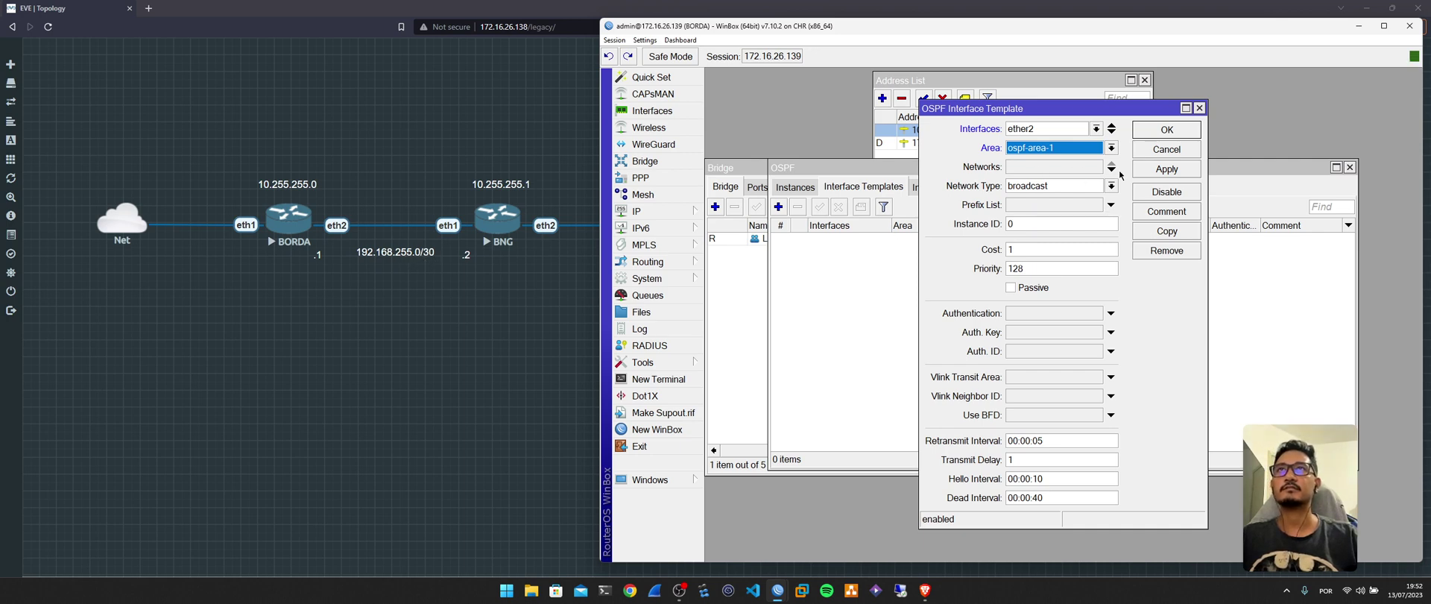
left_click(1107, 187)
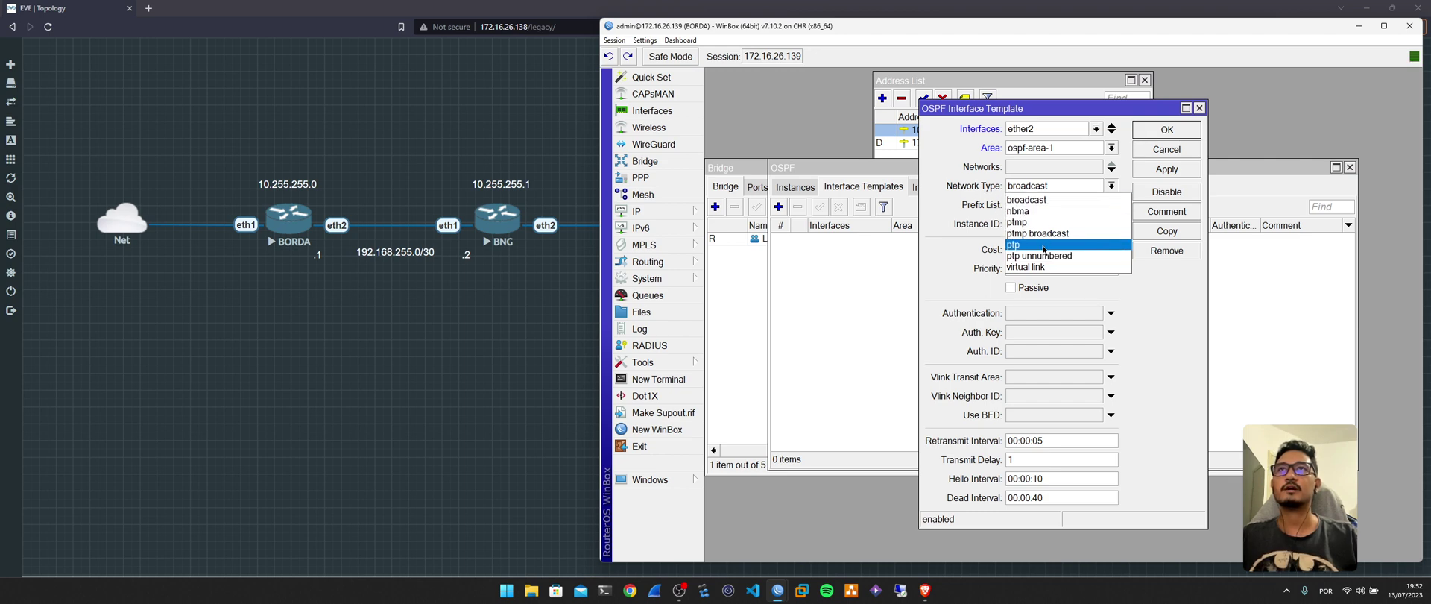
left_click(1043, 247)
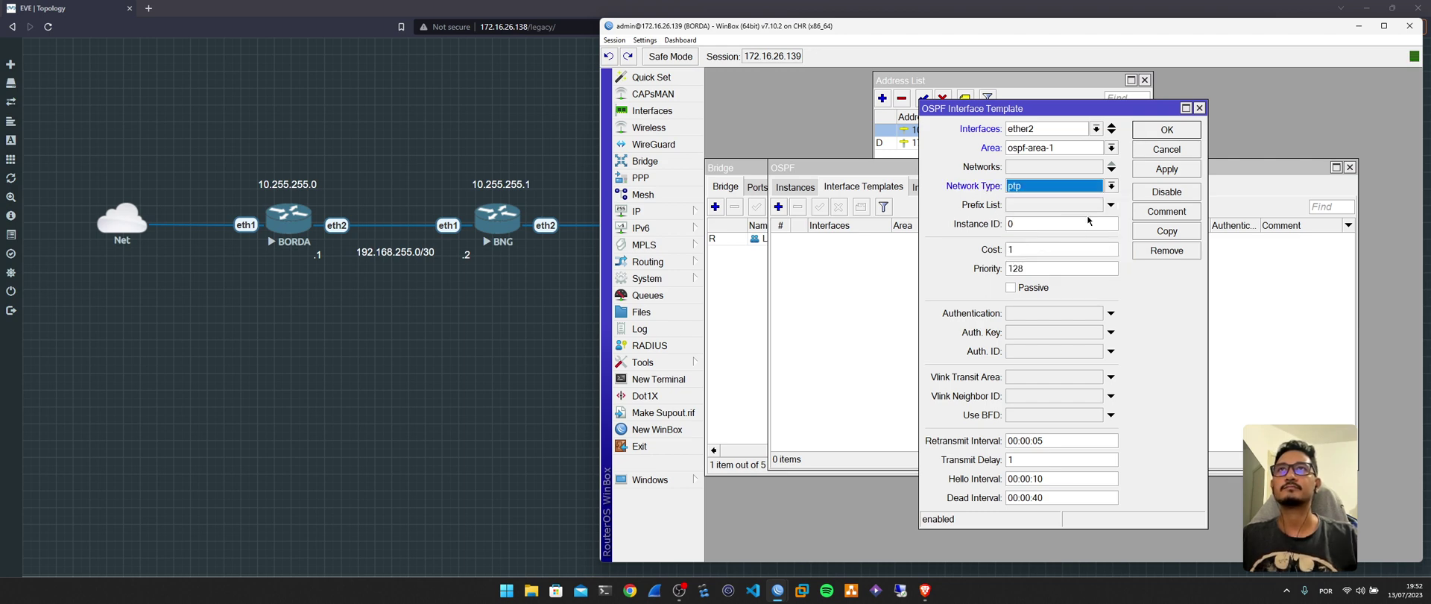
left_click(1159, 130)
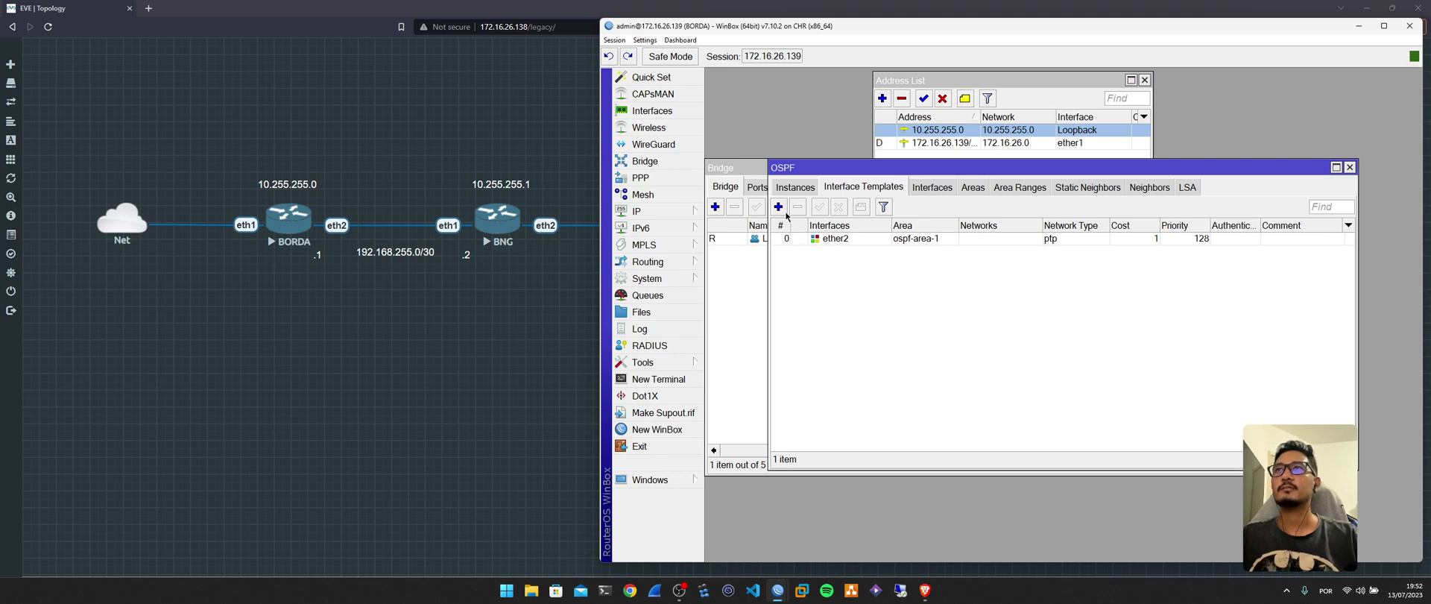
left_click(784, 211)
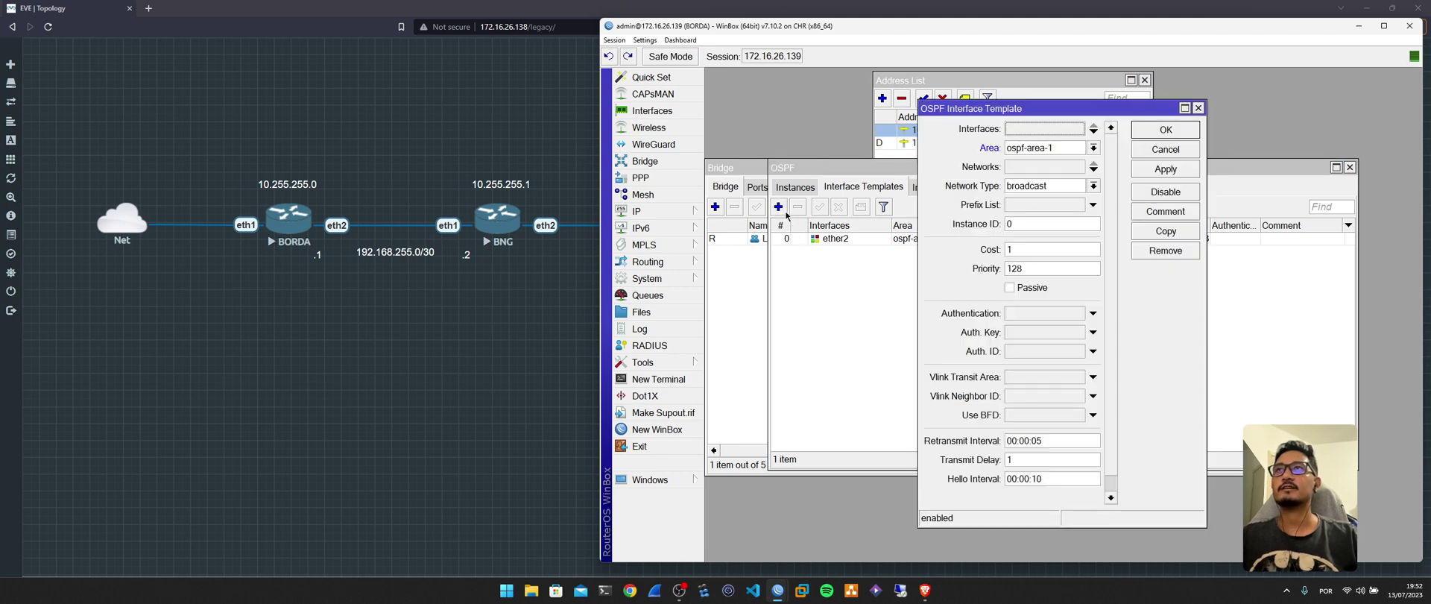
Add a Loopback interface template to ospf-area-1, then return to the OSPF Instances list.
left_click(1046, 133)
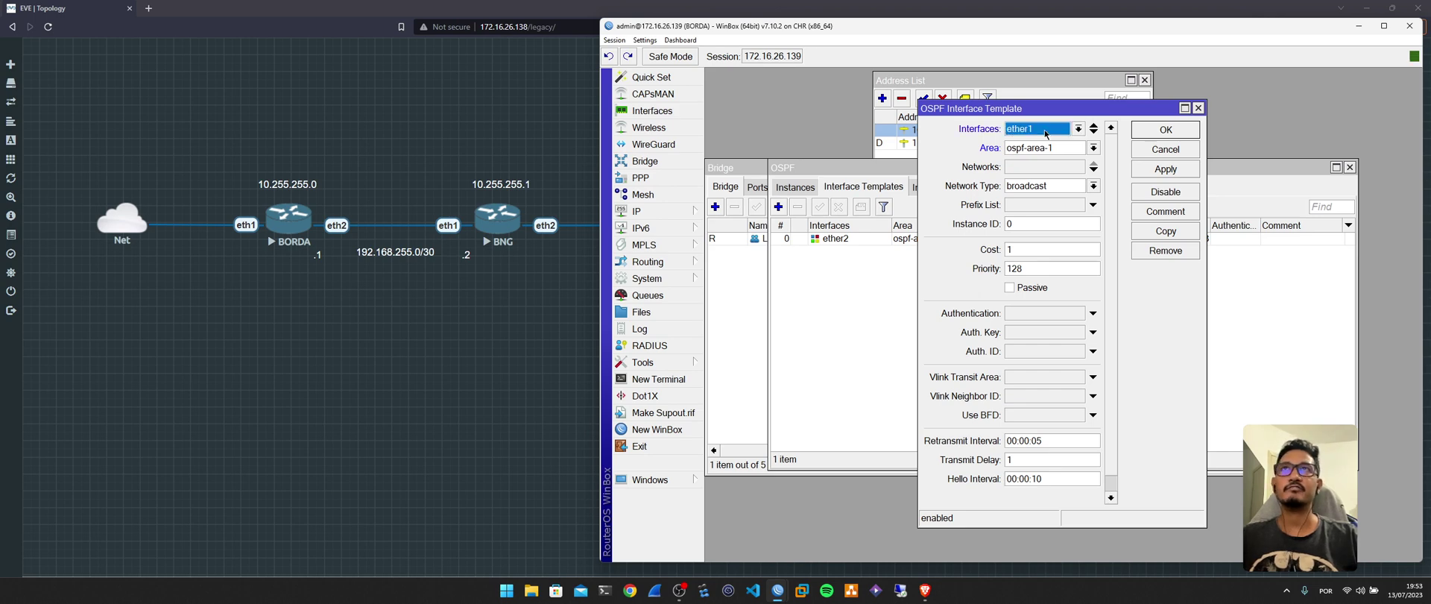
left_click(1050, 132)
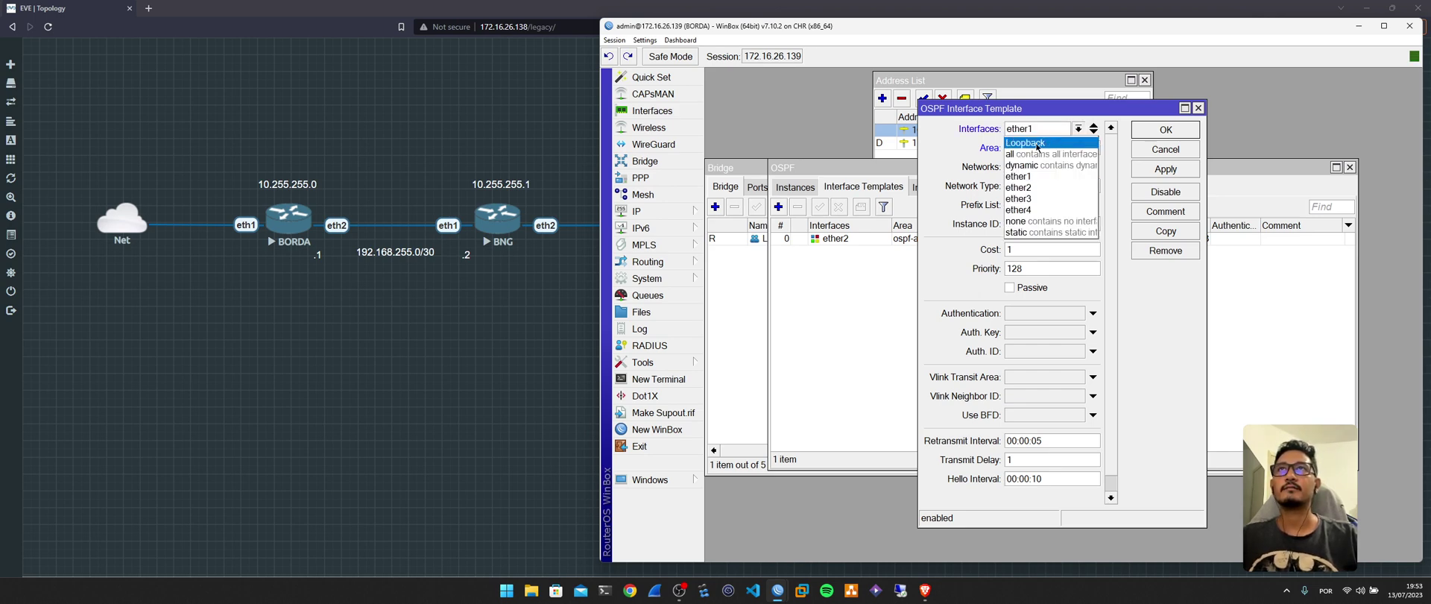
left_click(1037, 143)
left_click_drag(1046, 113, 1192, 117)
left_click_drag(1019, 80, 949, 77)
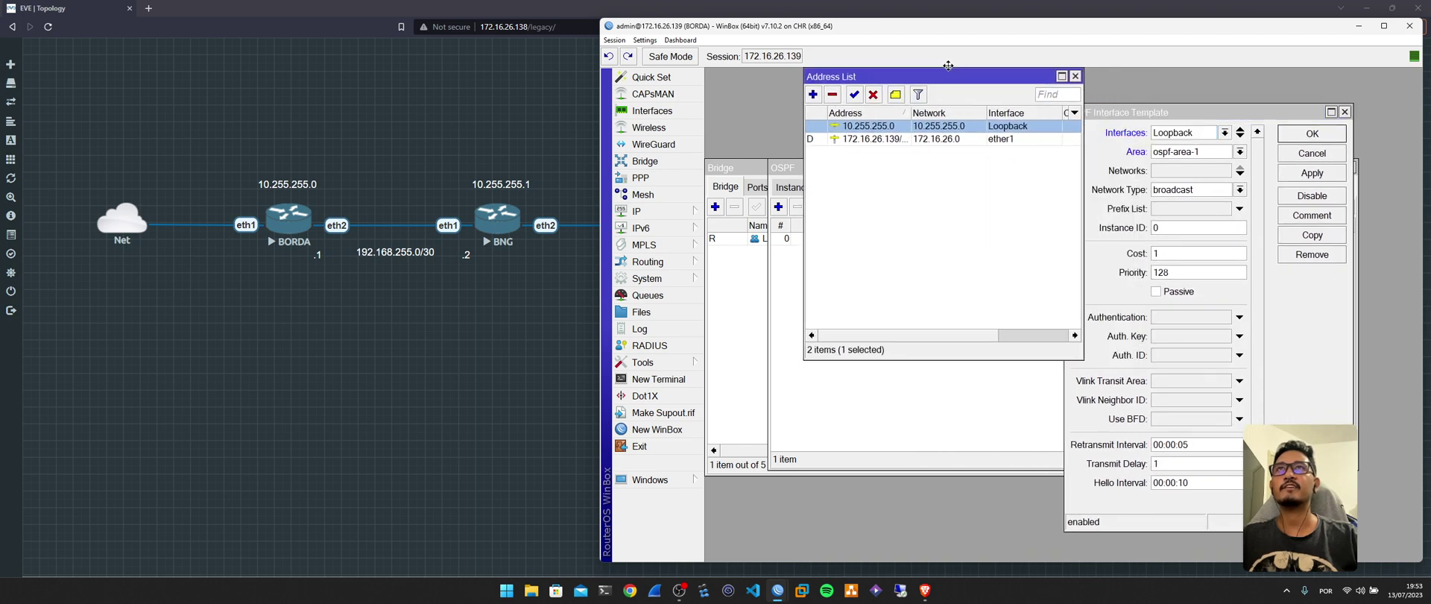
left_click(1074, 77)
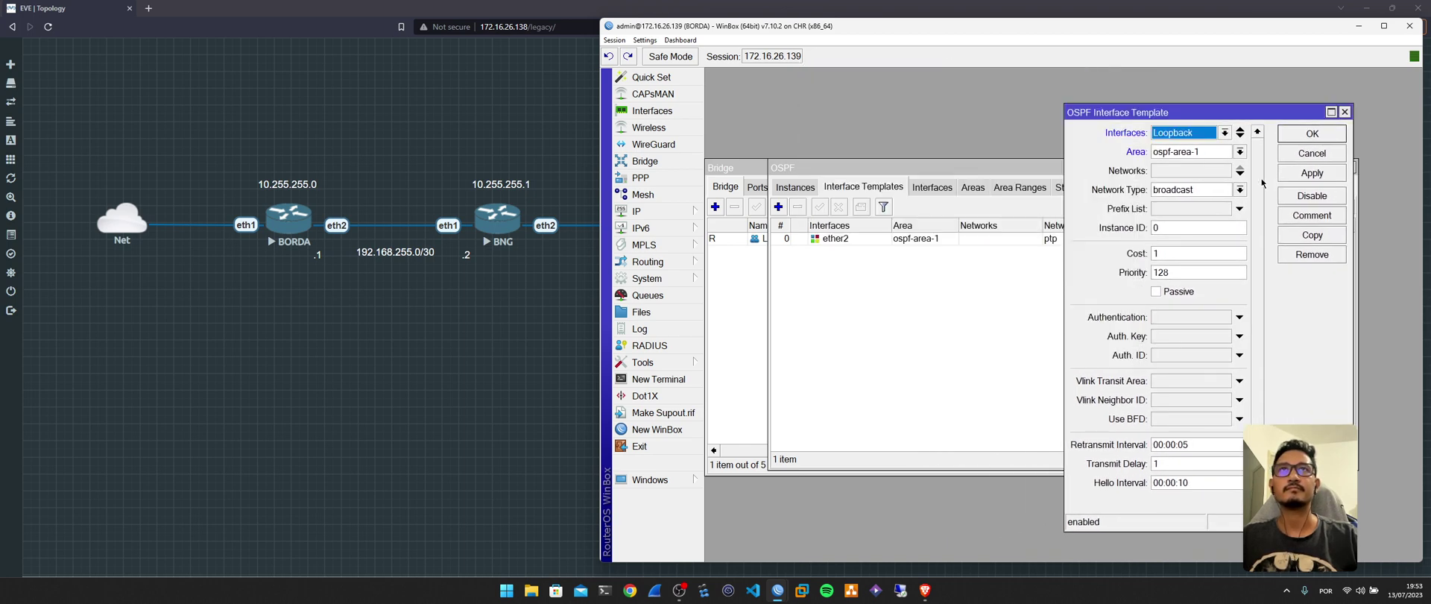
key("Return")
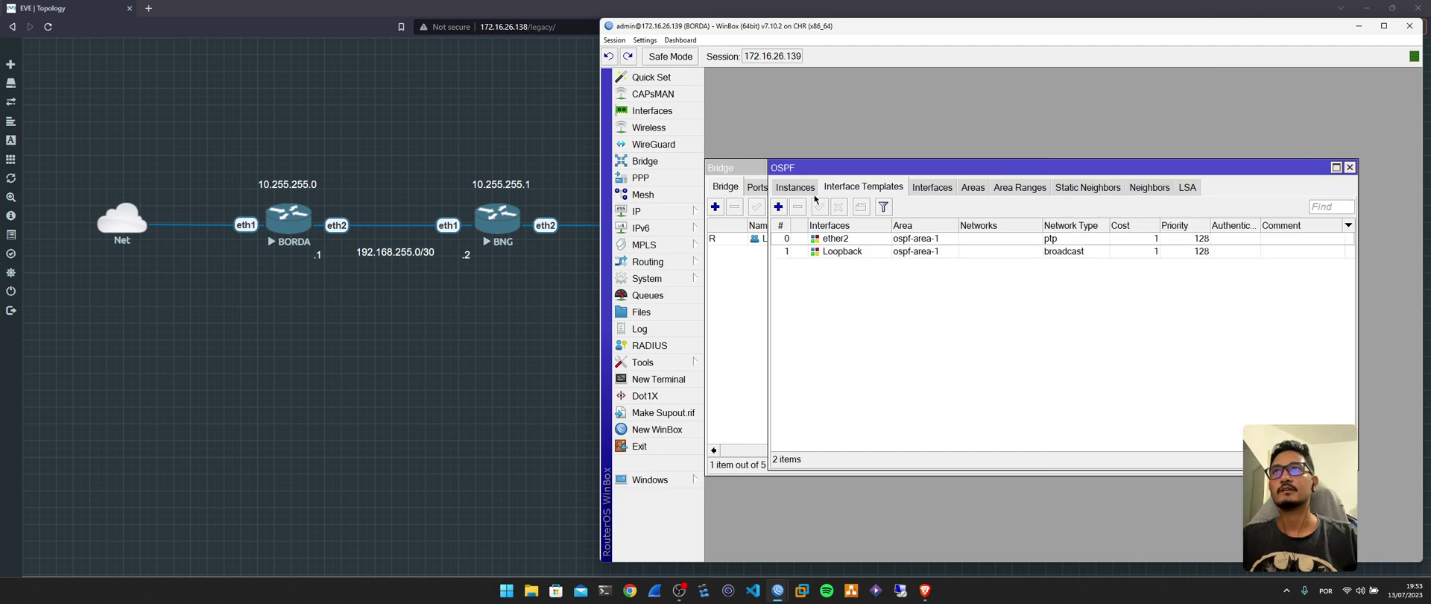
left_click(809, 189)
left_click_drag(907, 168, 966, 79)
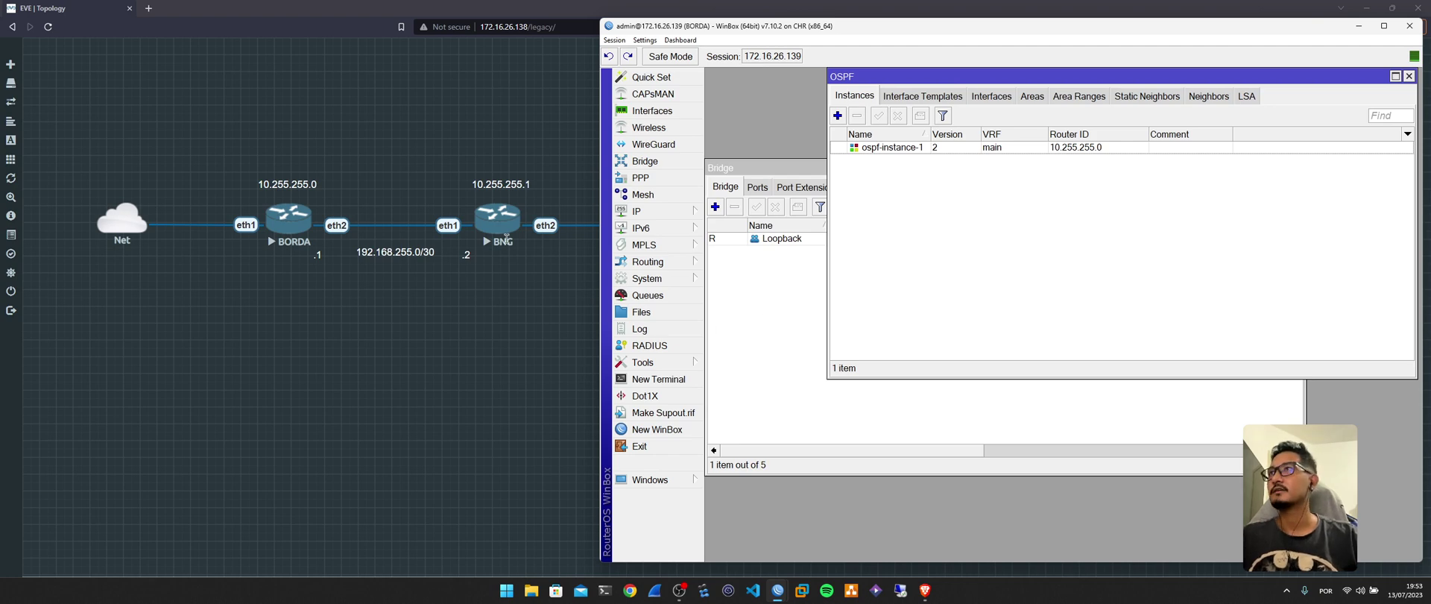
Bring the BNG WinBox window forward, enlarge it, and zoom in its text.
mouse_move(778, 589)
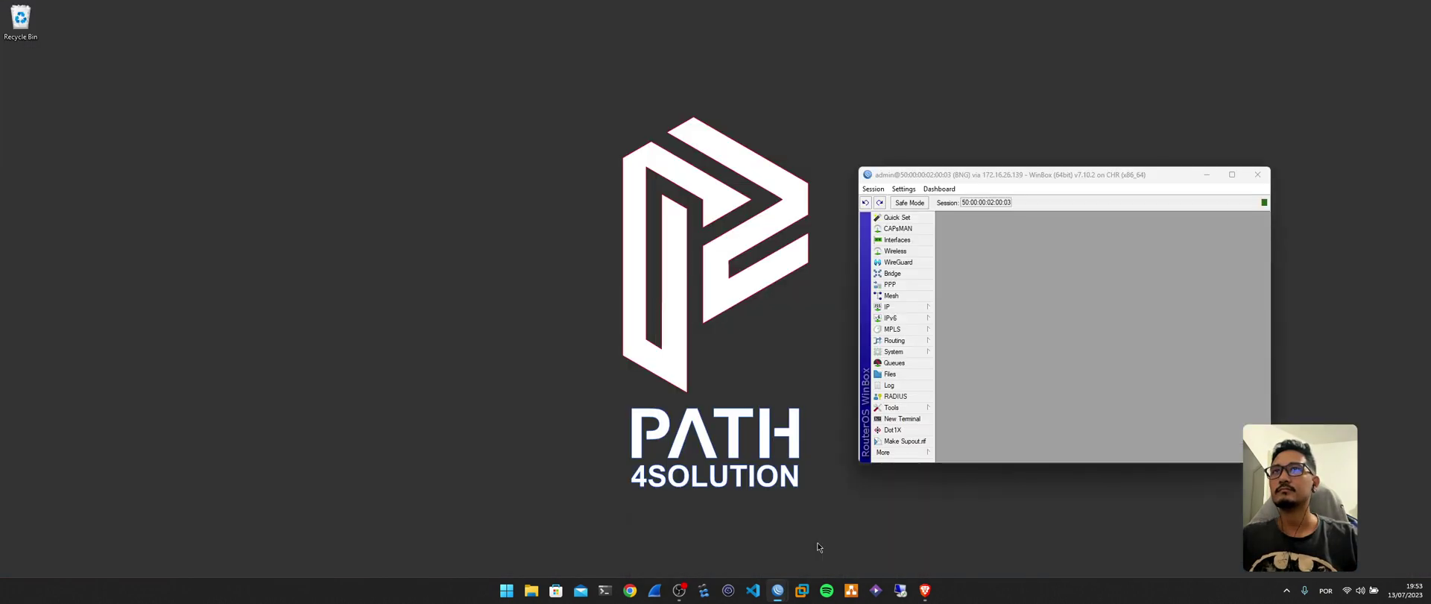
left_click(818, 547)
left_click_drag(859, 167, 604, 21)
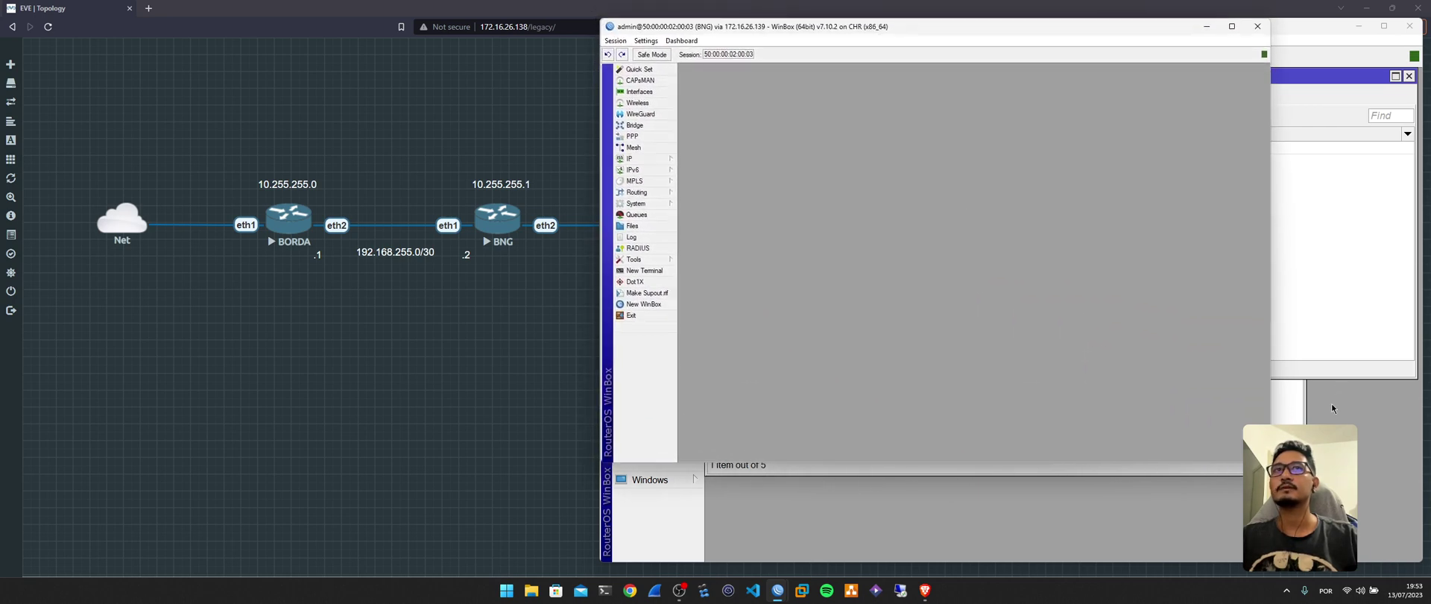
left_click_drag(1275, 462, 1418, 560)
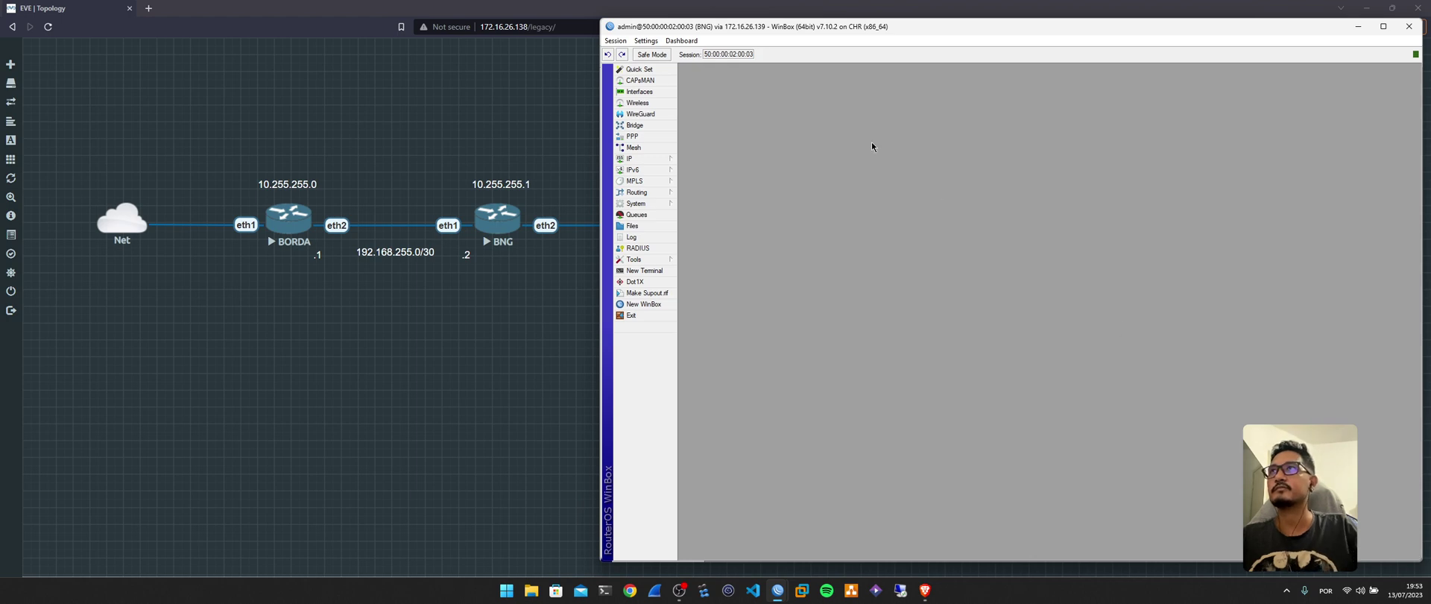
left_click(677, 42)
left_click(673, 82)
left_click(677, 42)
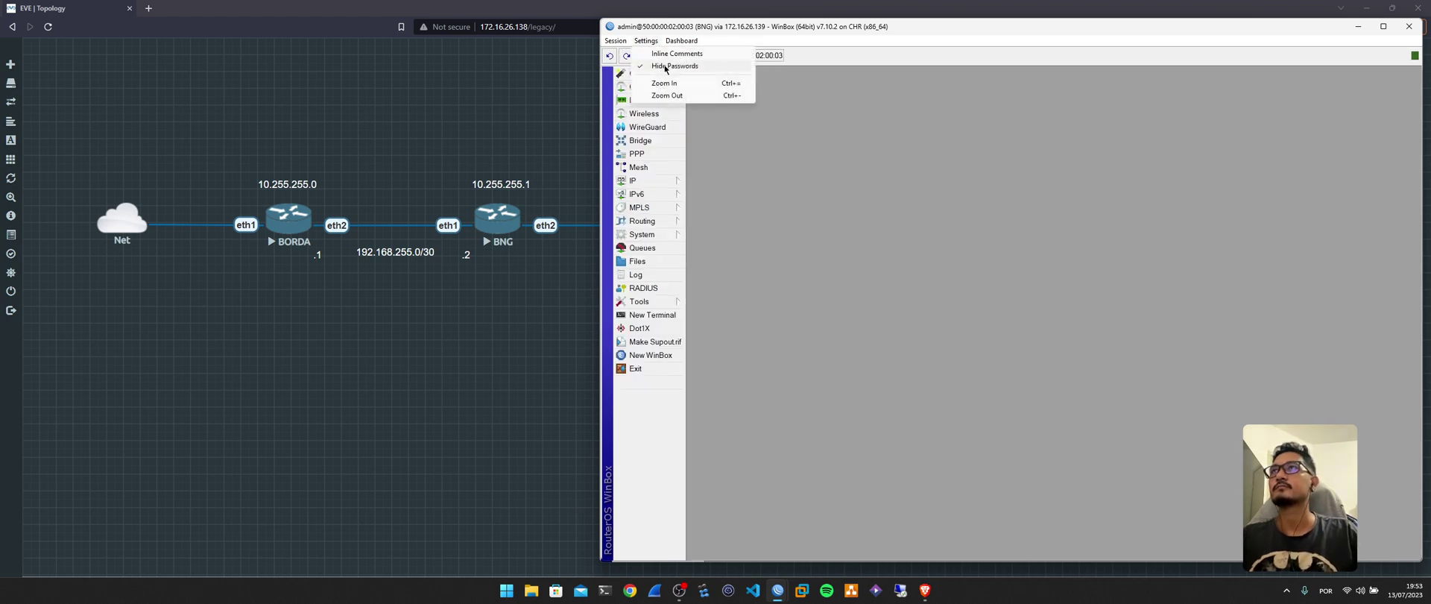
left_click(673, 82)
left_click(680, 41)
left_click(701, 80)
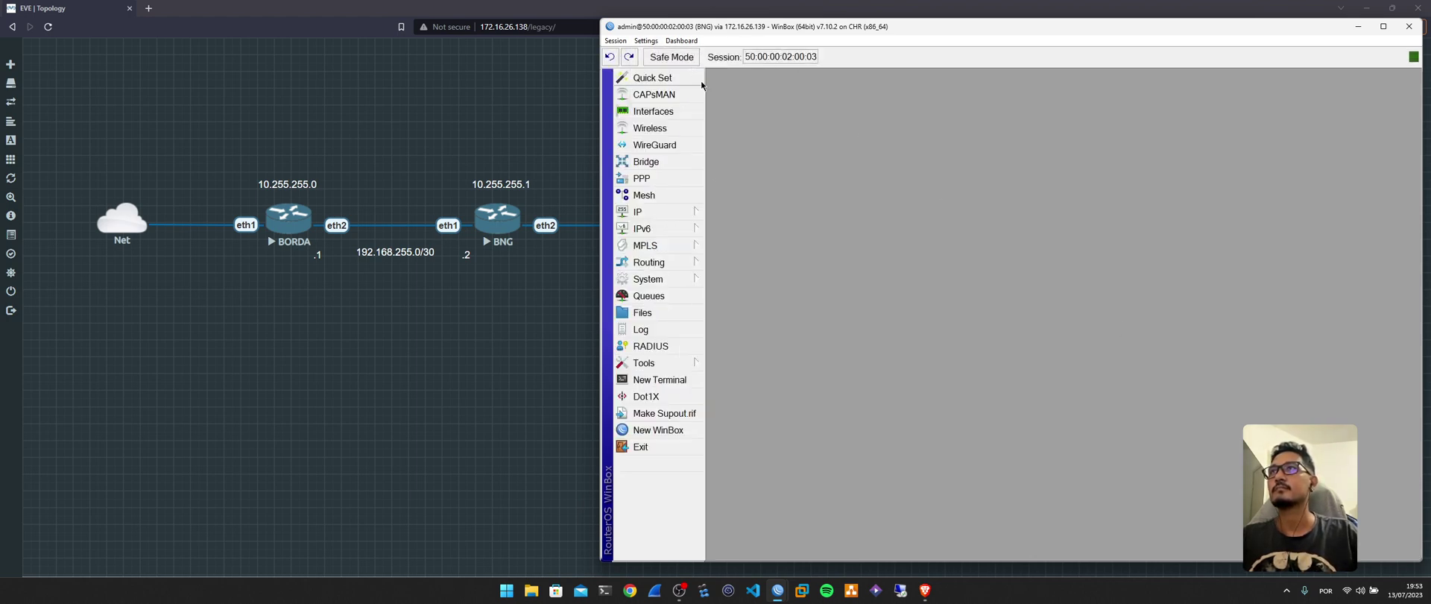
Create a bridge named Loopback on the BNG router.
left_click(646, 161)
left_click(716, 206)
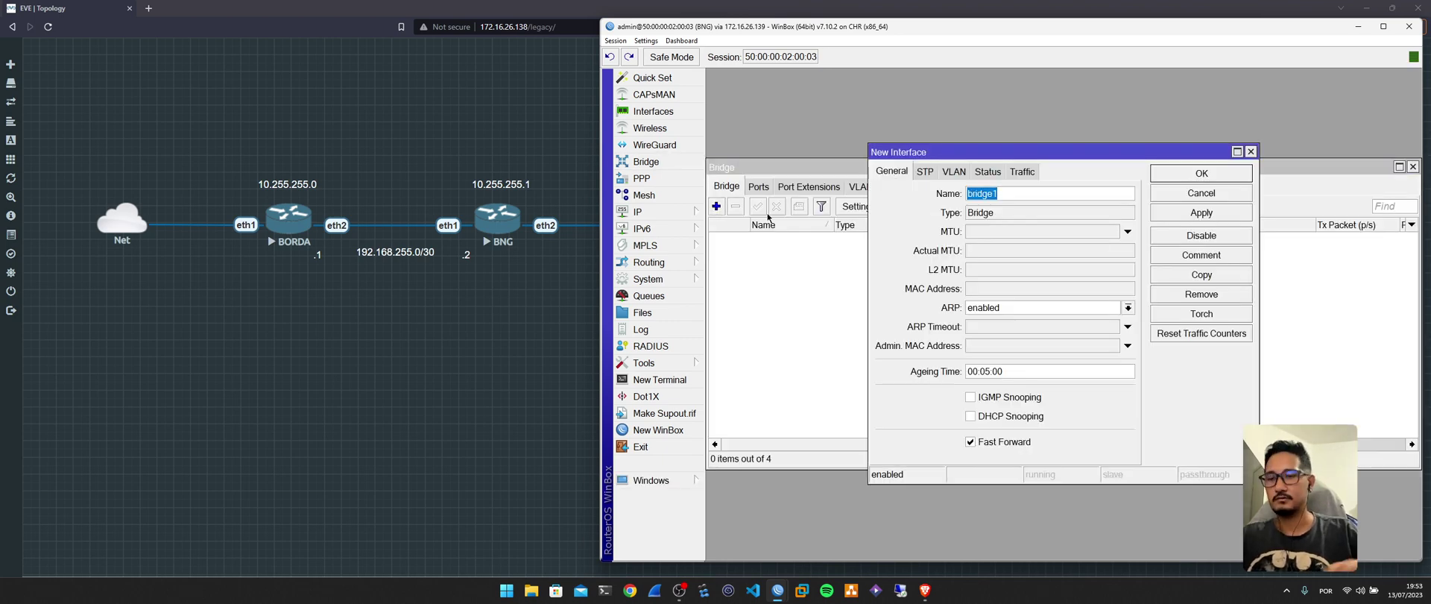
type("Loopback")
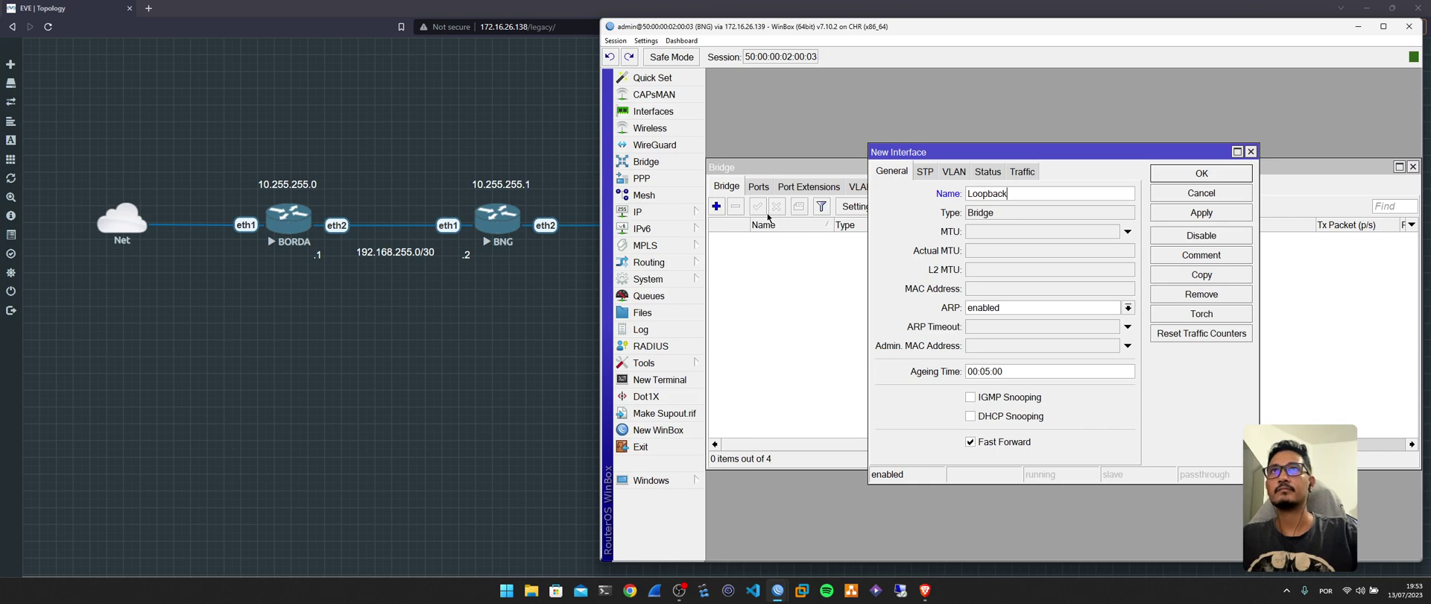
key("Return")
left_click(1413, 166)
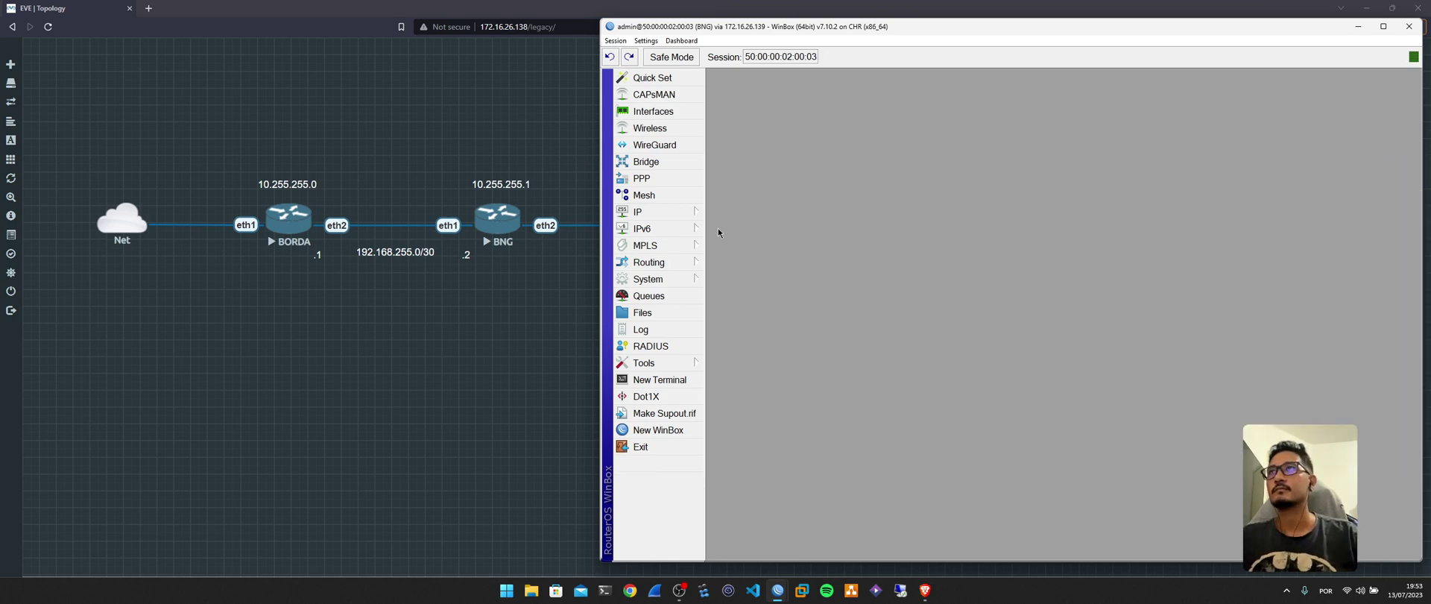
Assign address 10.255.255.1 to BNG's Loopback bridge.
left_click(702, 213)
left_click(735, 164)
left_click(894, 196)
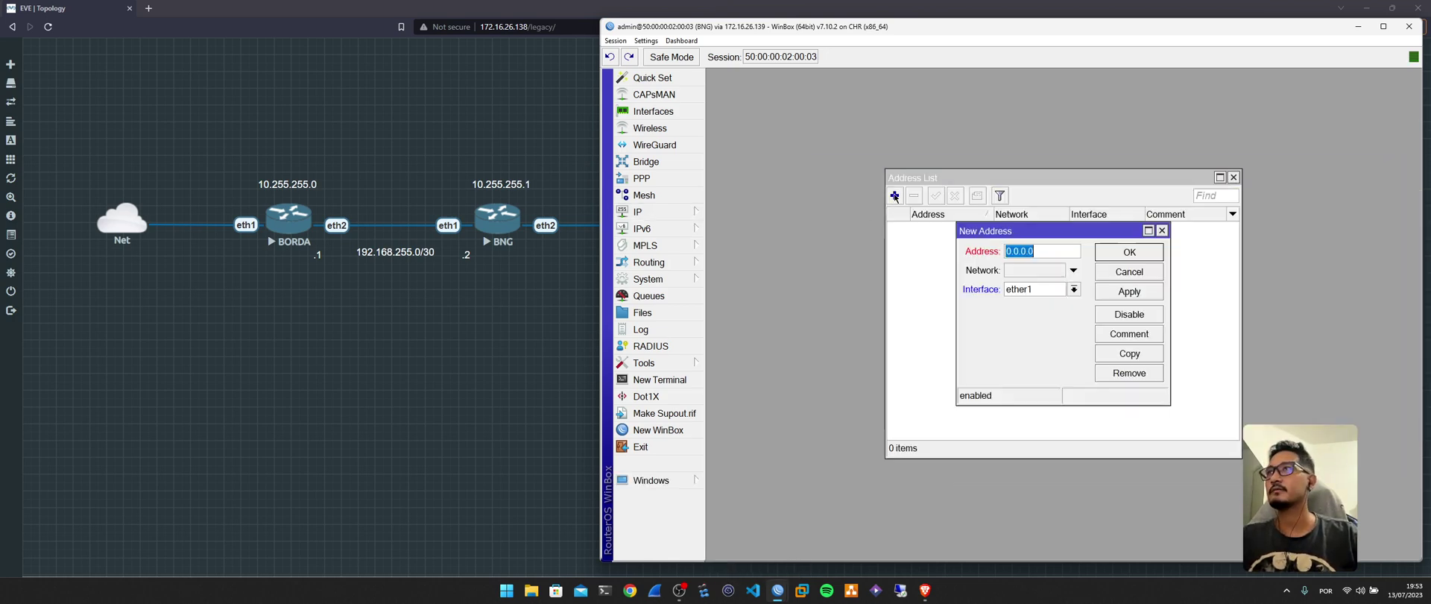
type("10.")
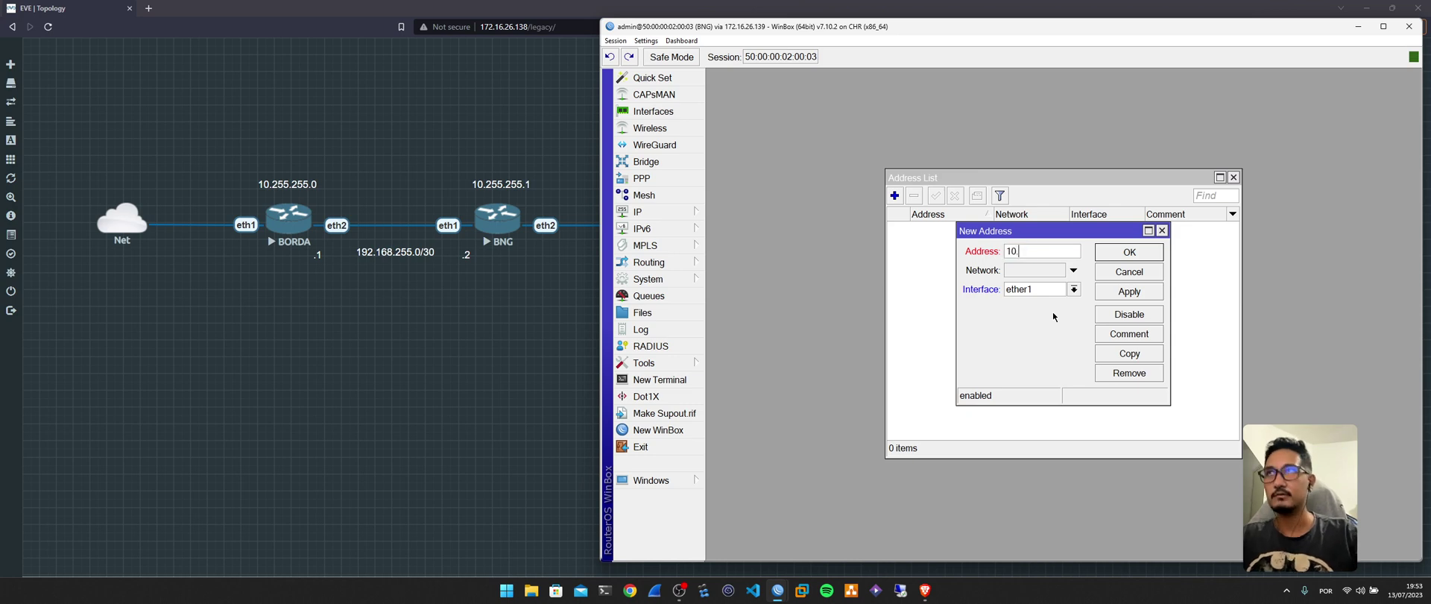
type("255.255.1")
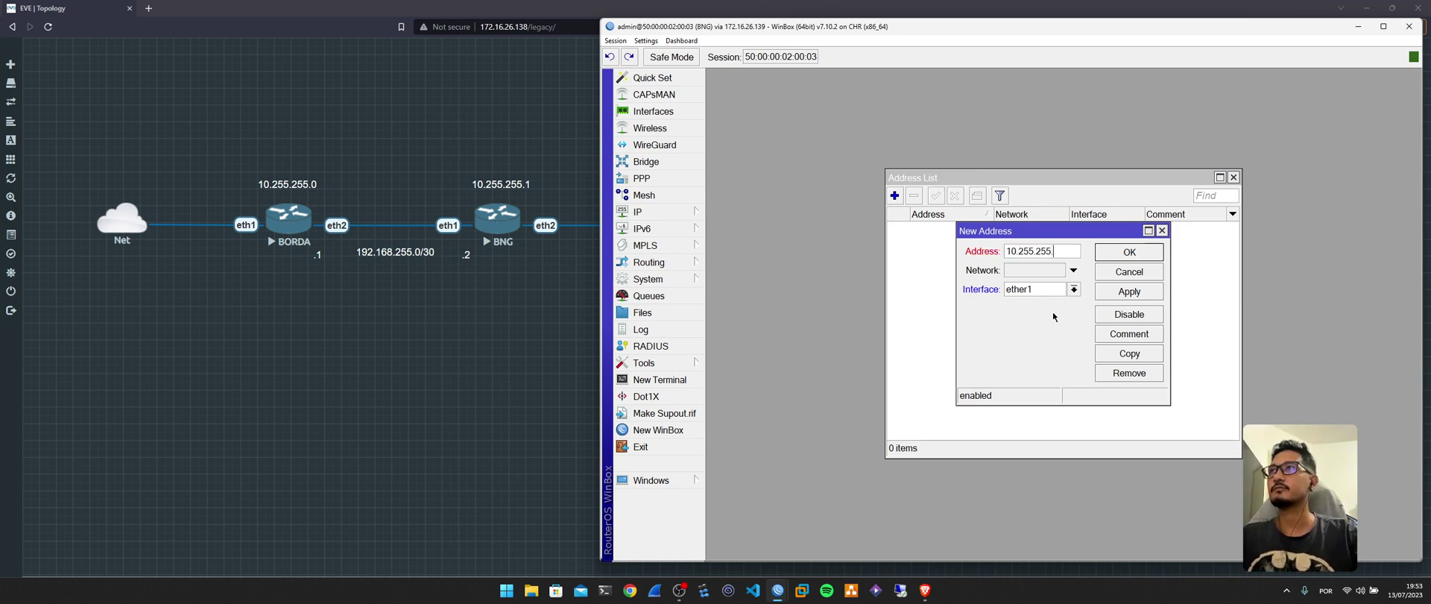
left_click(1074, 289)
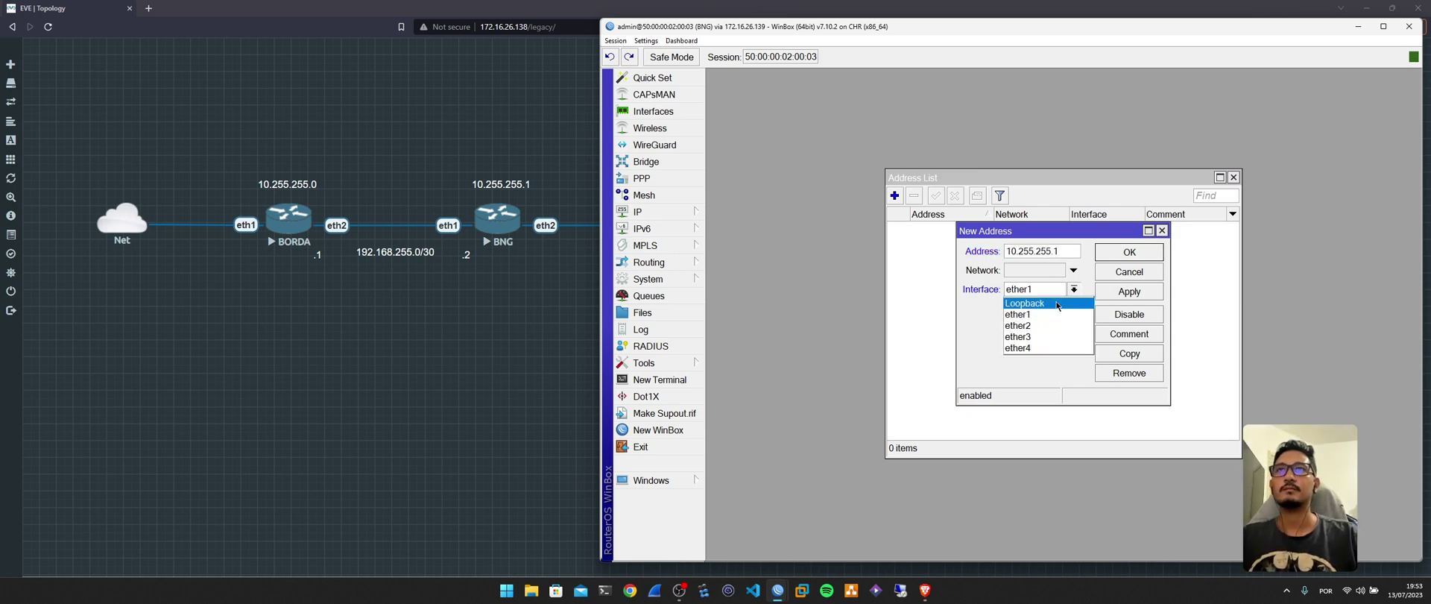
left_click(1051, 300)
left_click(1114, 258)
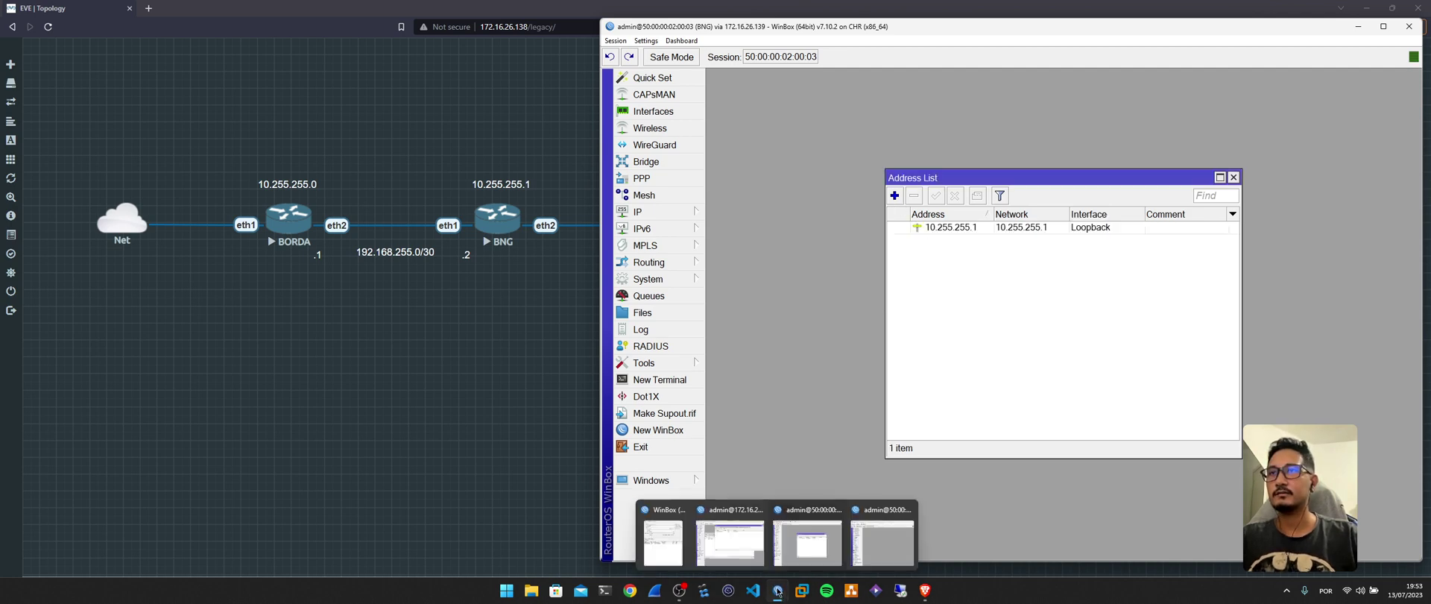
left_click(740, 541)
Add 192.168.255.1/30 on BORDA's ether2 and check the new entry.
left_click(638, 211)
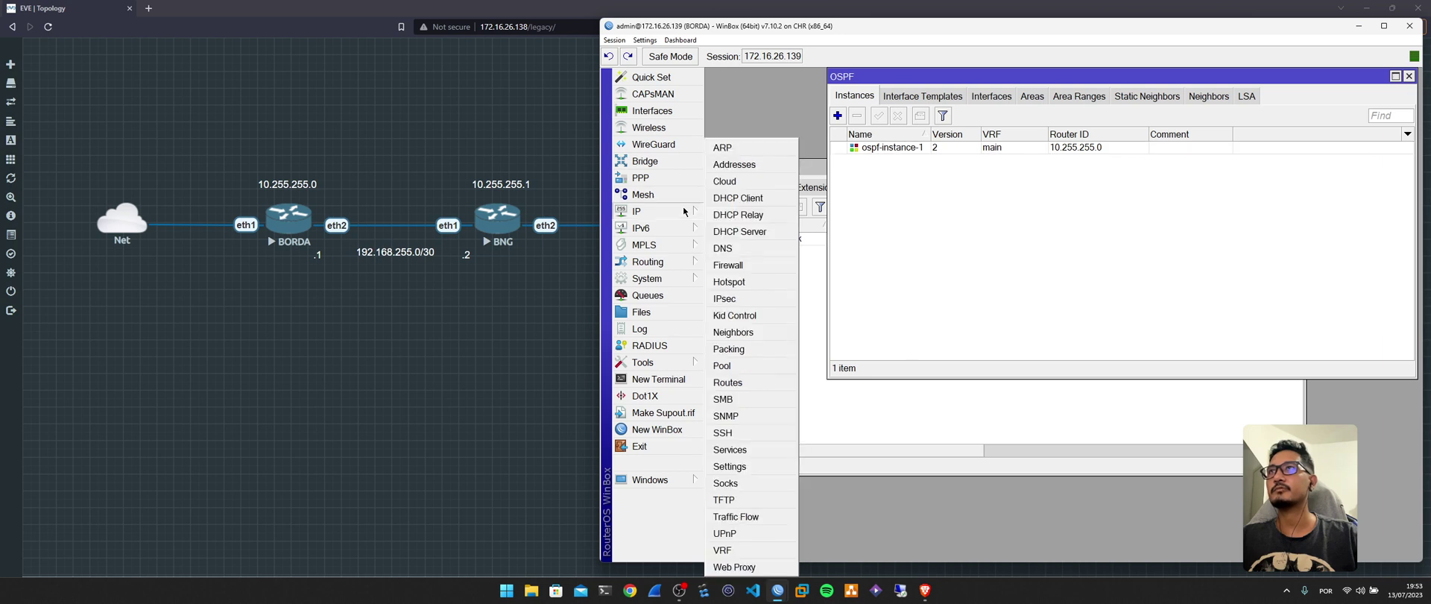
left_click(745, 162)
left_click(811, 95)
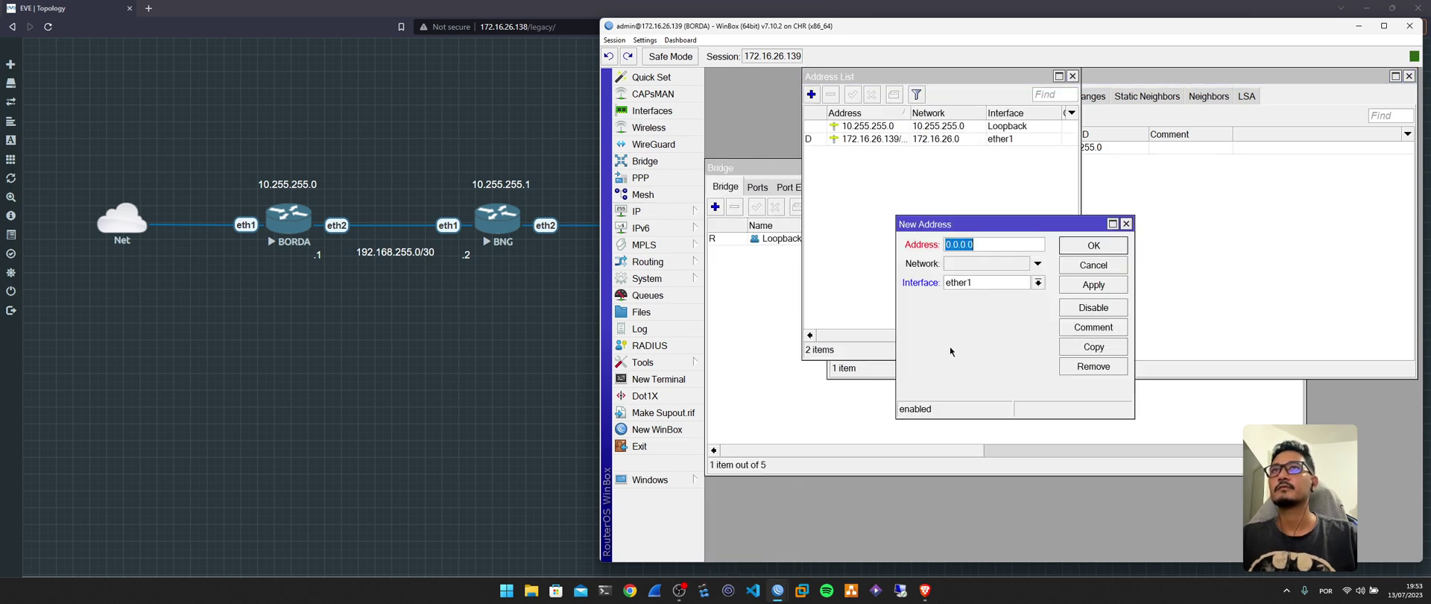
type("19")
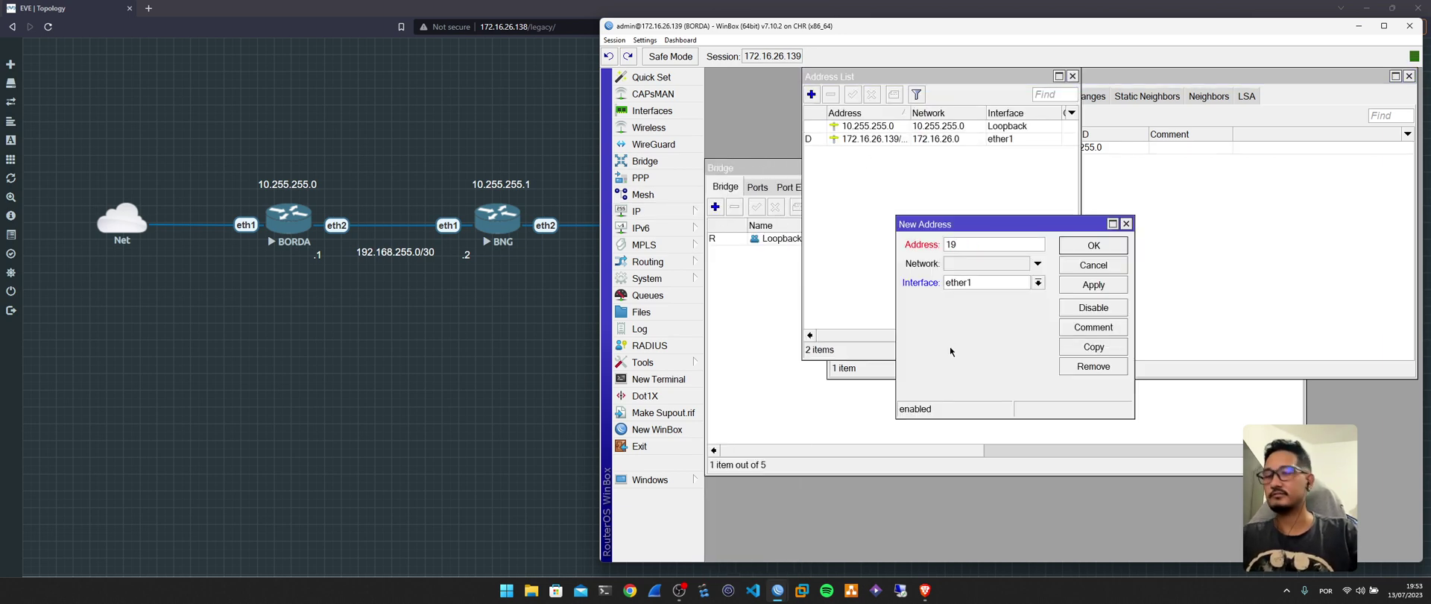
type("2.168")
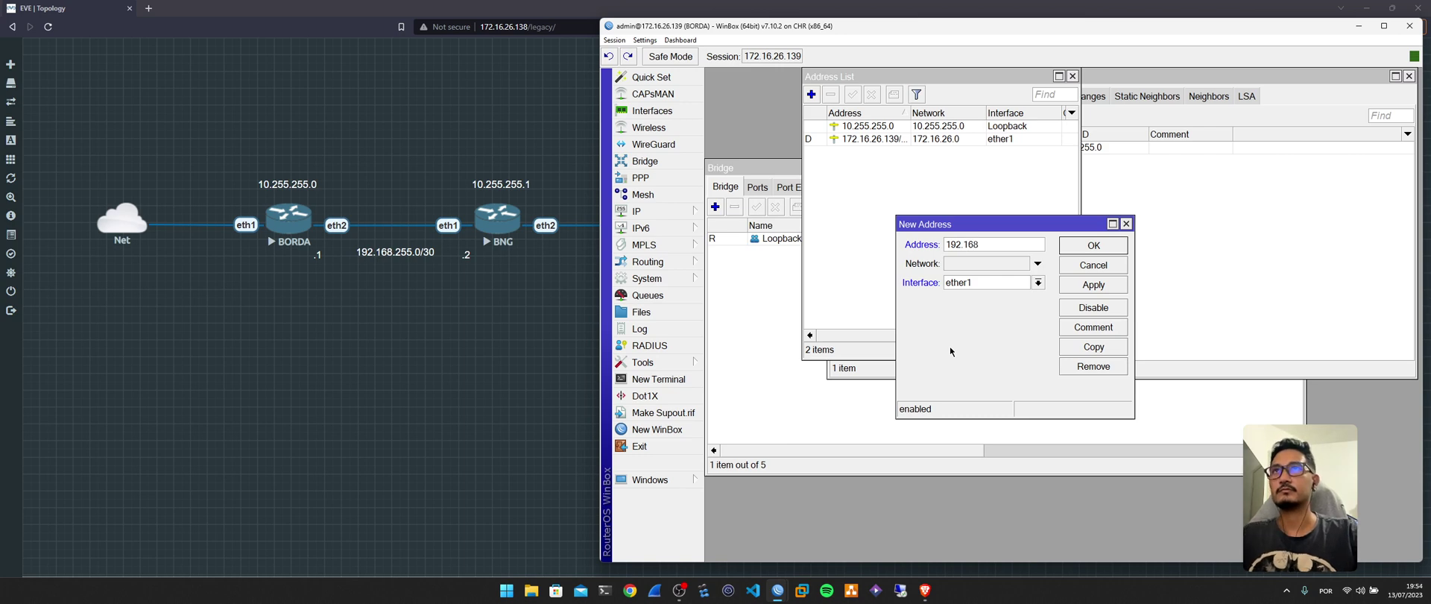
type(".255")
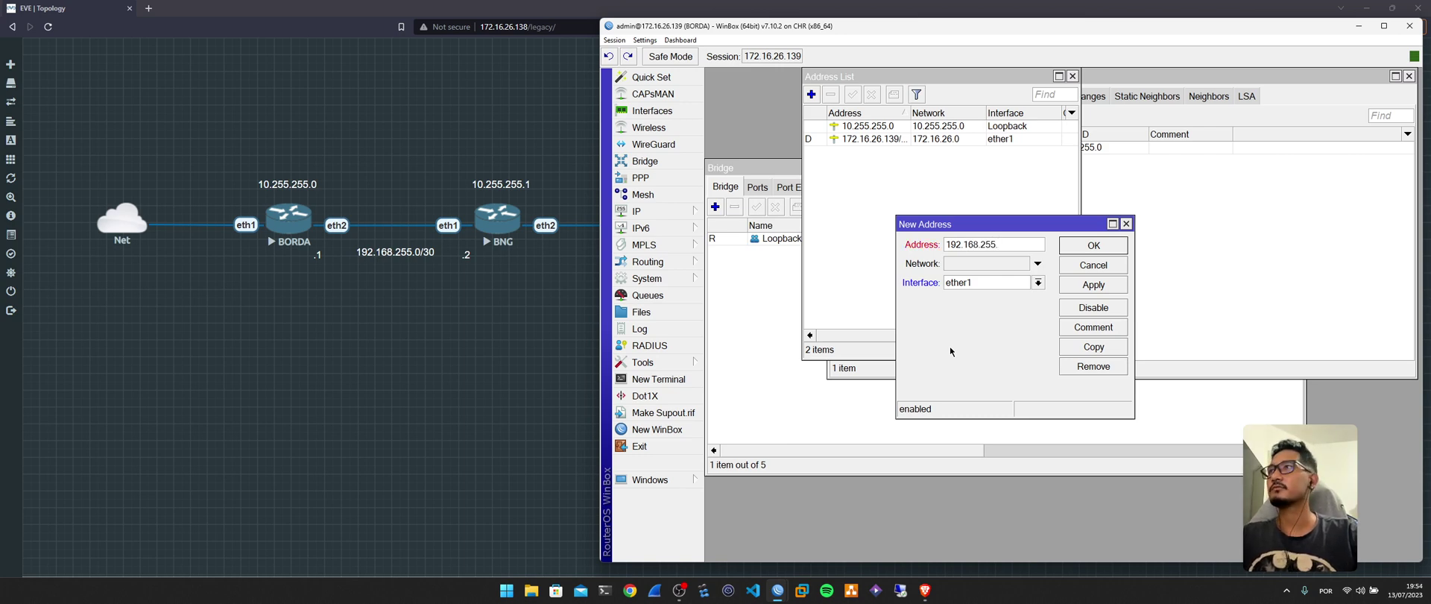
type(".1/")
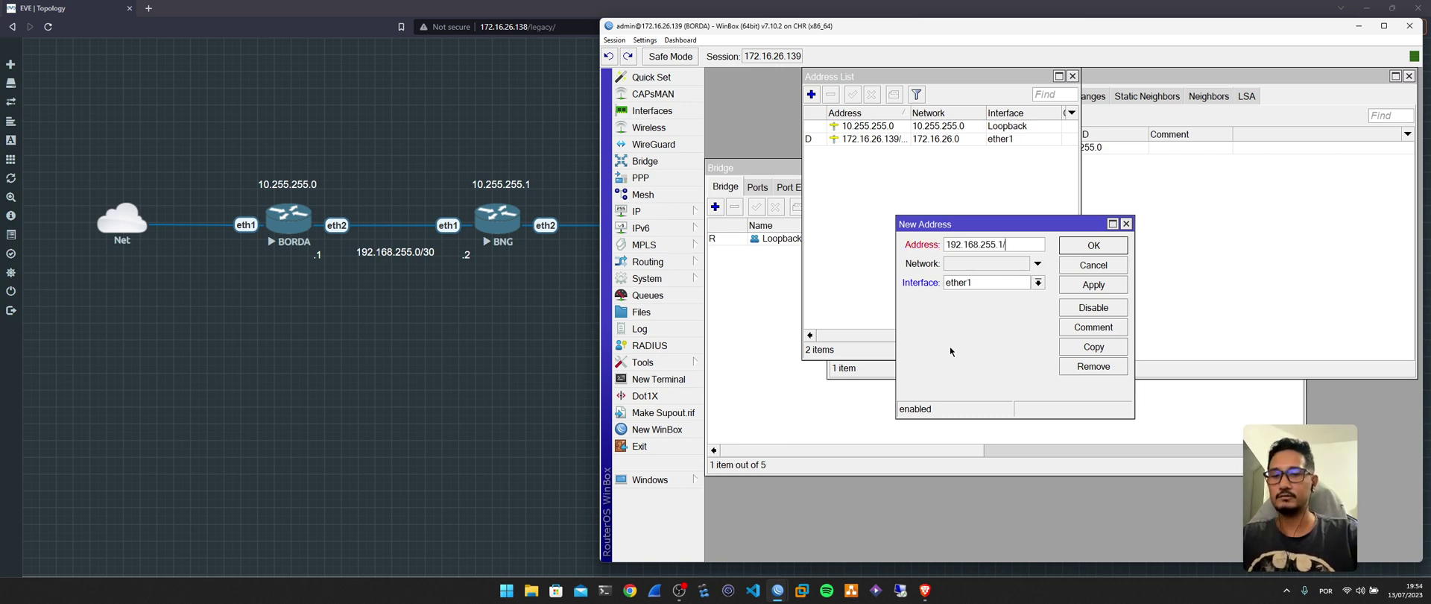
type("30")
left_click(970, 283)
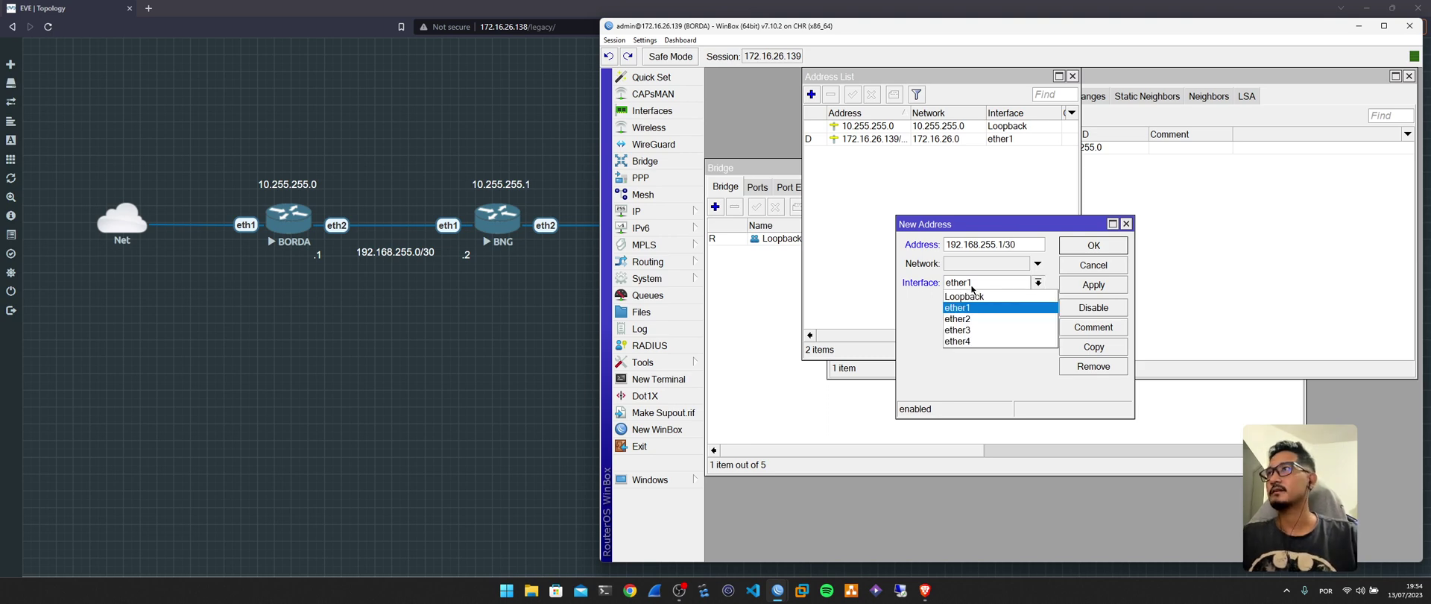
left_click(984, 306)
left_click(1082, 247)
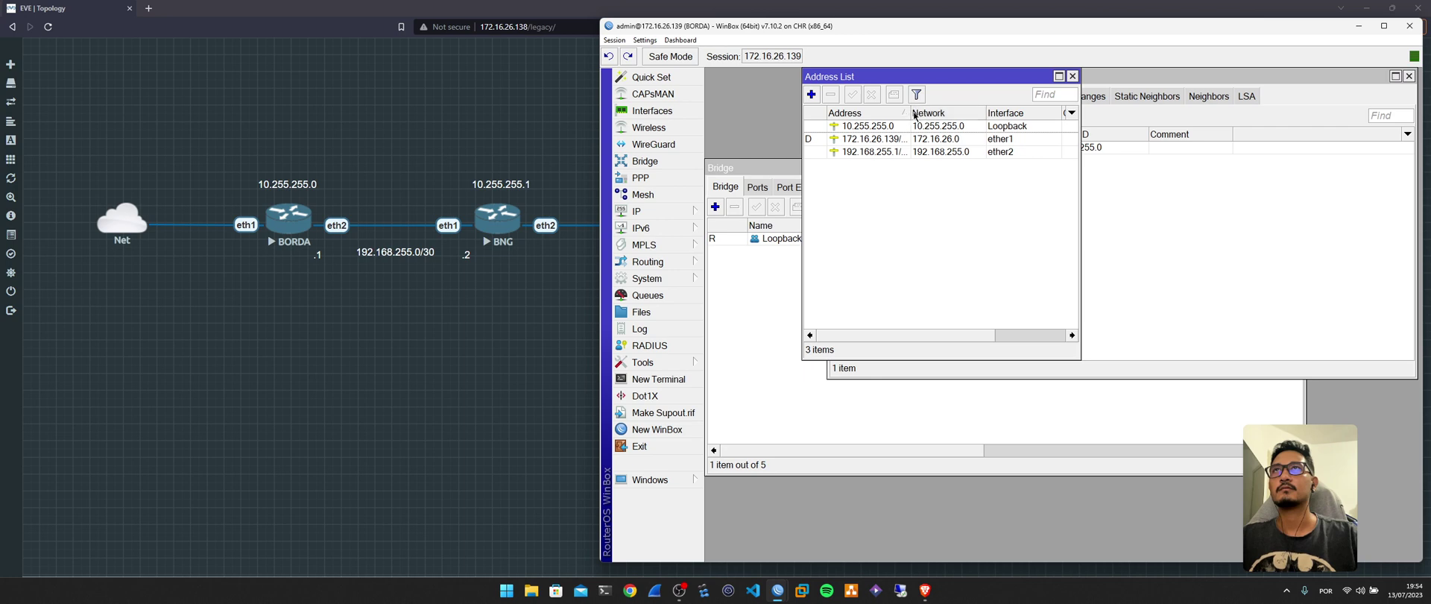
left_click_drag(910, 112, 934, 111)
double_click(902, 153)
key("ctrl+c")
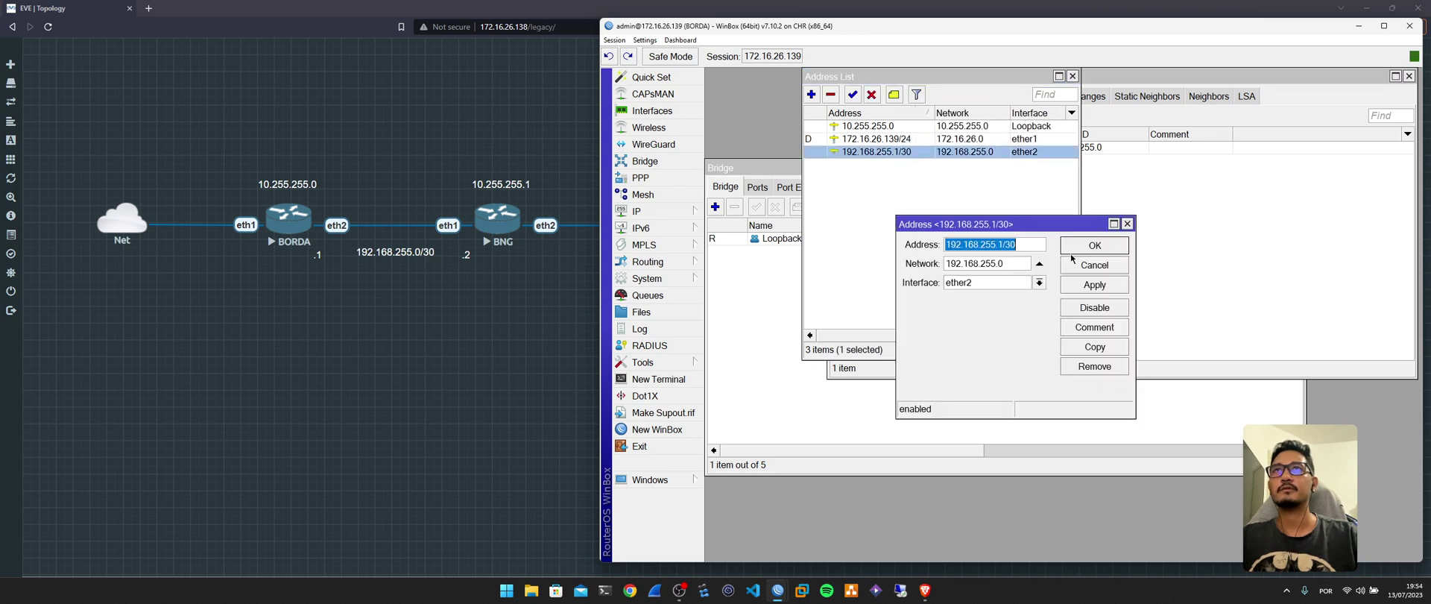
left_click(1075, 265)
On BNG, add 192.168.255.2/30 on ether1, then open a terminal.
mouse_move(781, 590)
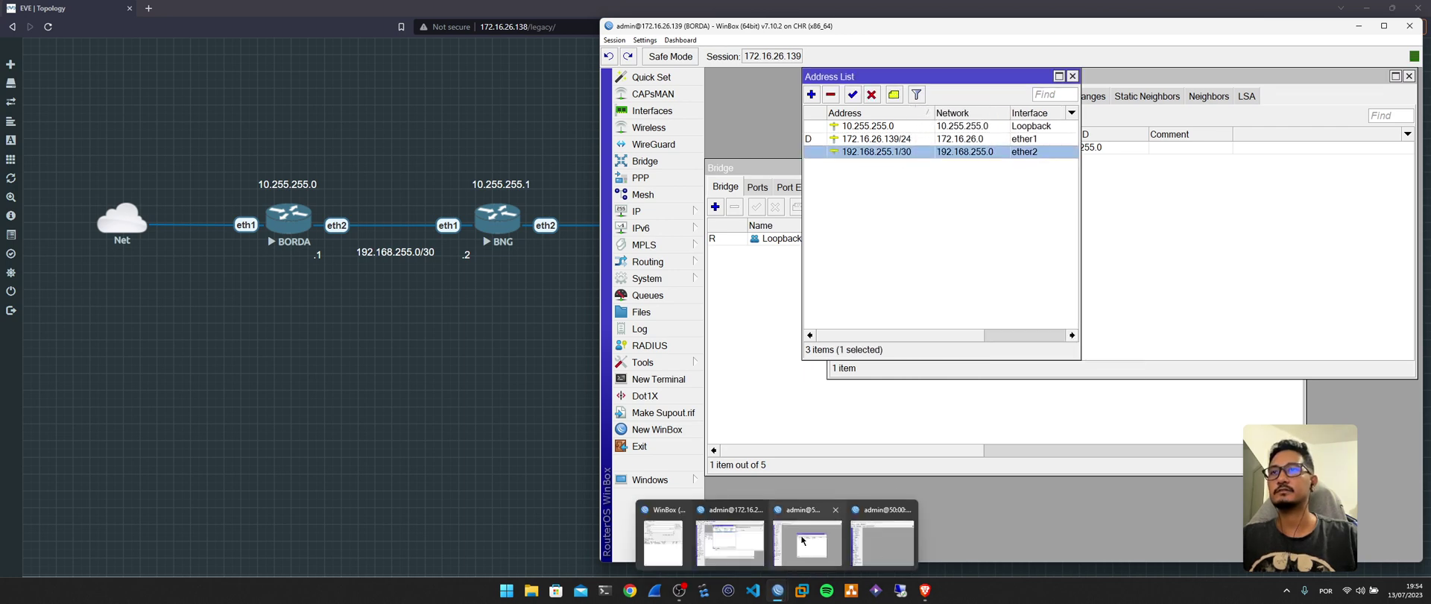
left_click(802, 539)
left_click(894, 195)
key("ctrl+v")
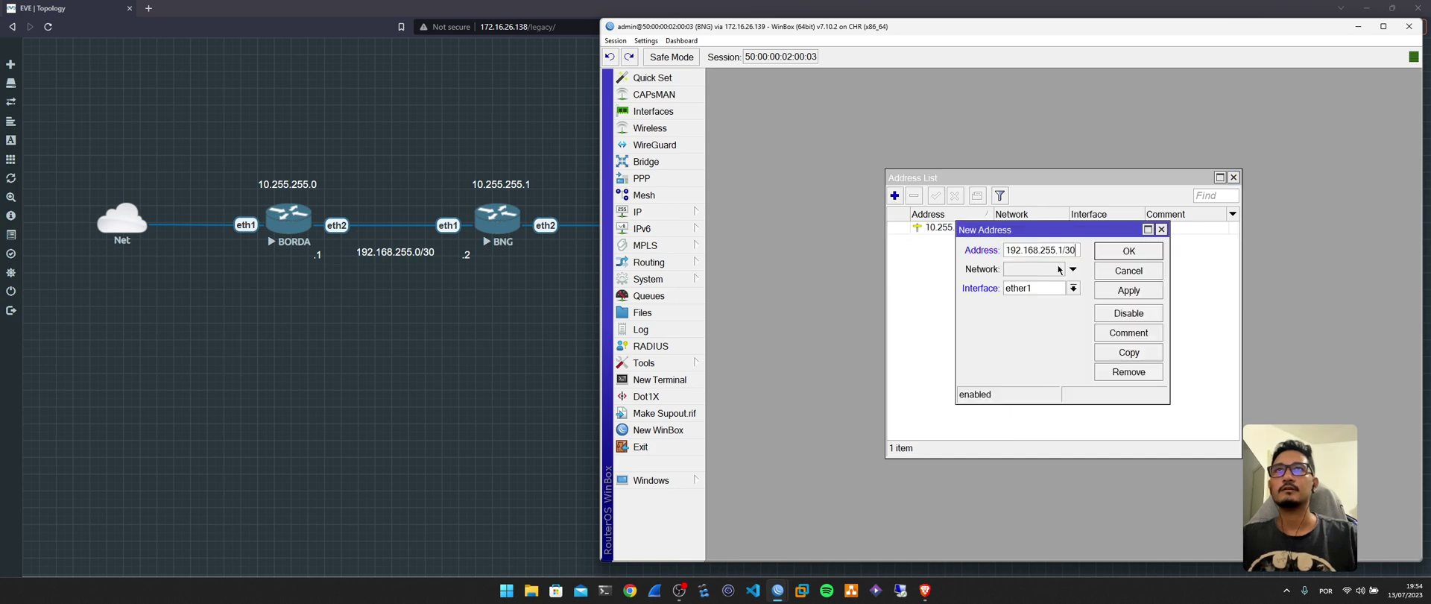
double_click(1059, 249)
type("2")
left_click(1060, 288)
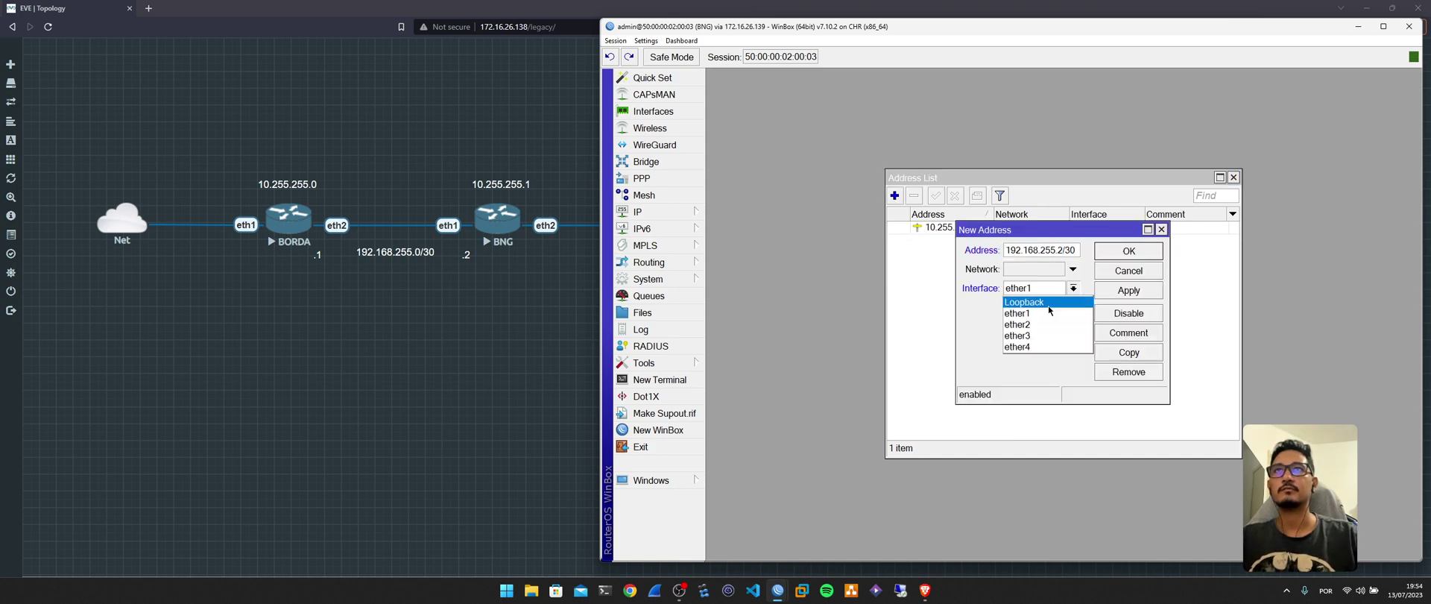
left_click(1044, 316)
left_click(1115, 250)
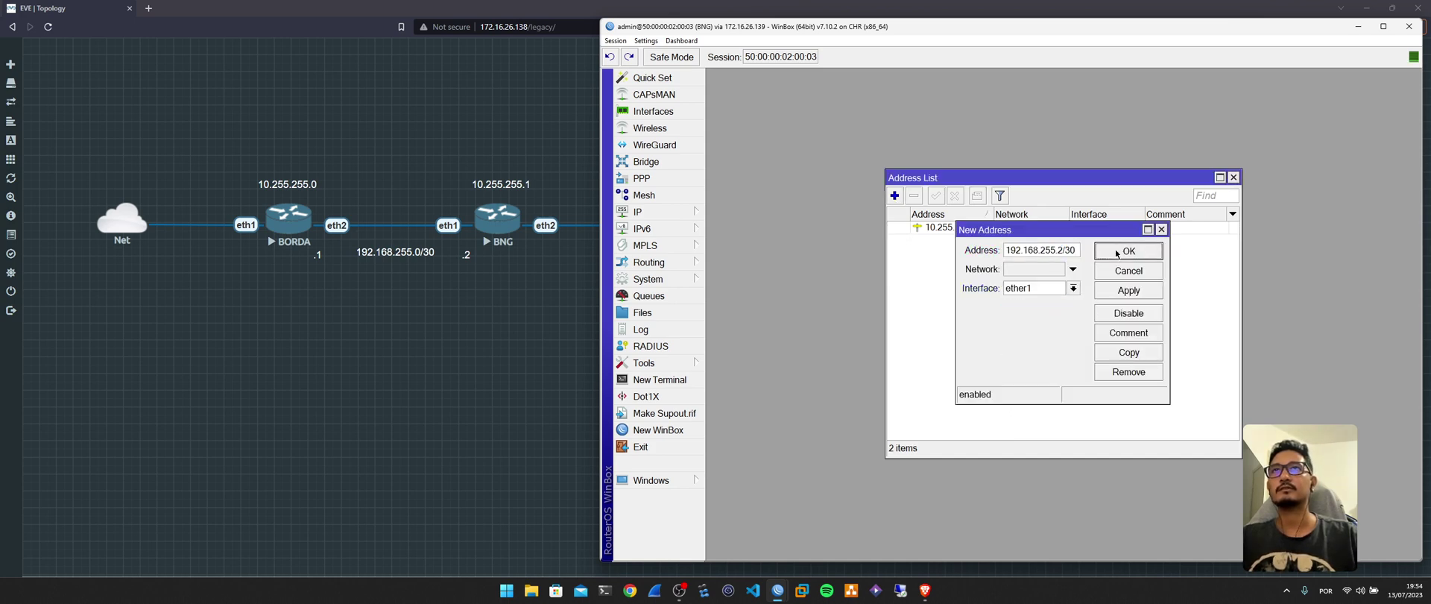
left_click(696, 375)
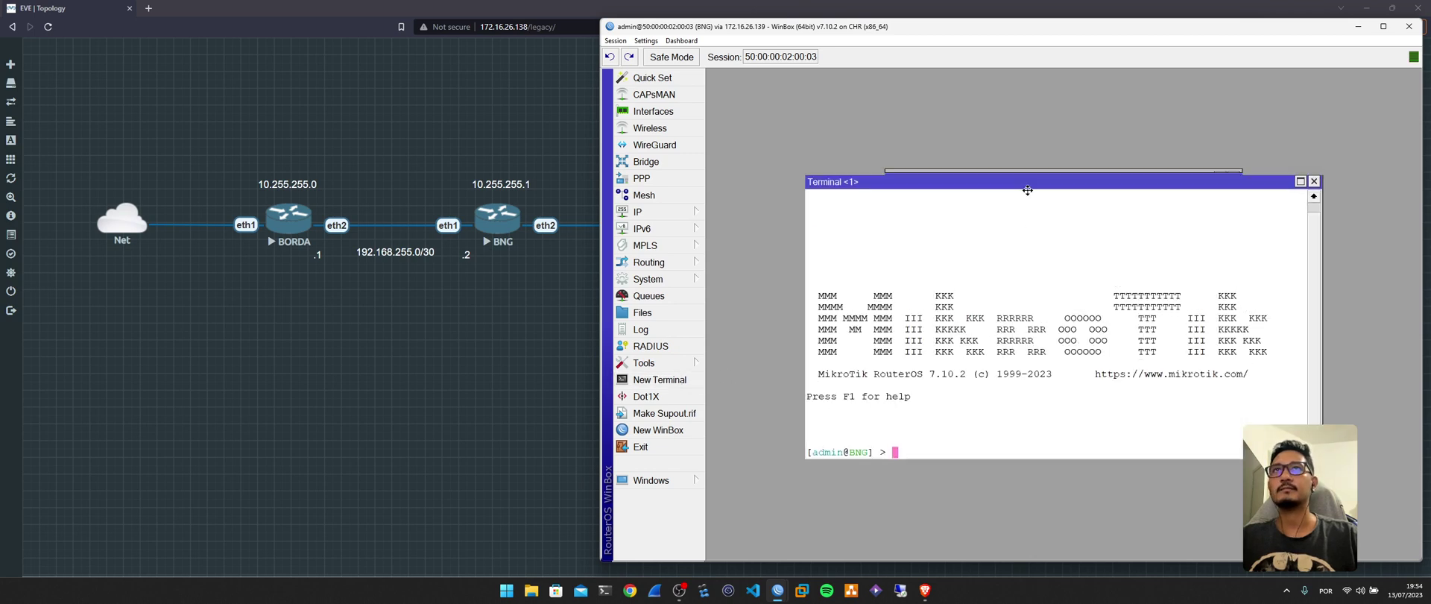
Ping BORDA at 192.168.255.1 from the BNG terminal, stop after 5/5 replies, then close the terminal.
left_click_drag(1022, 177, 953, 88)
left_click(1041, 378)
type("ping ")
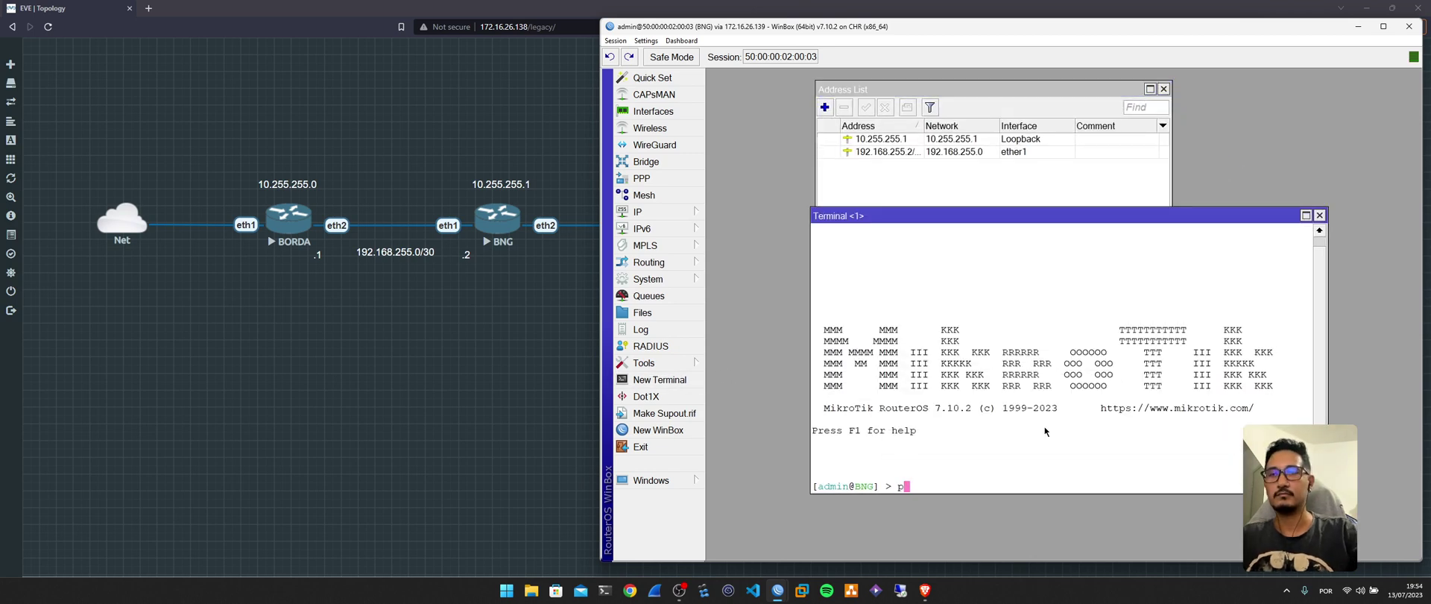
type("182")
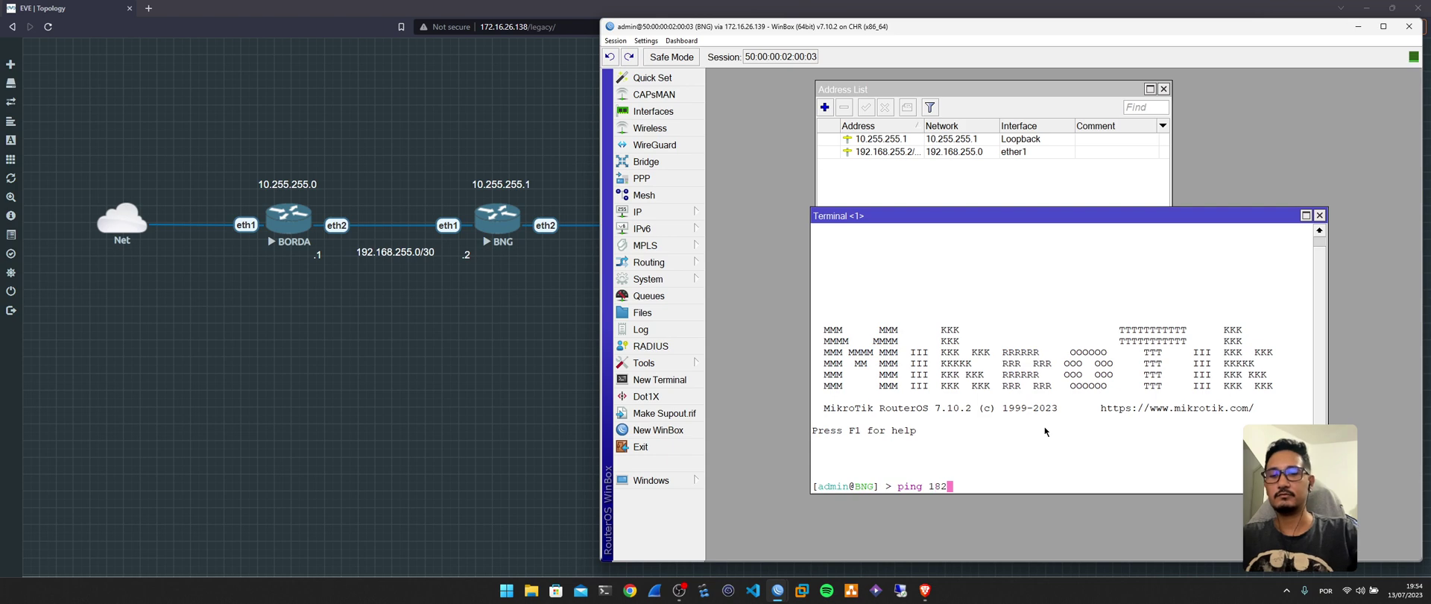
type(".268")
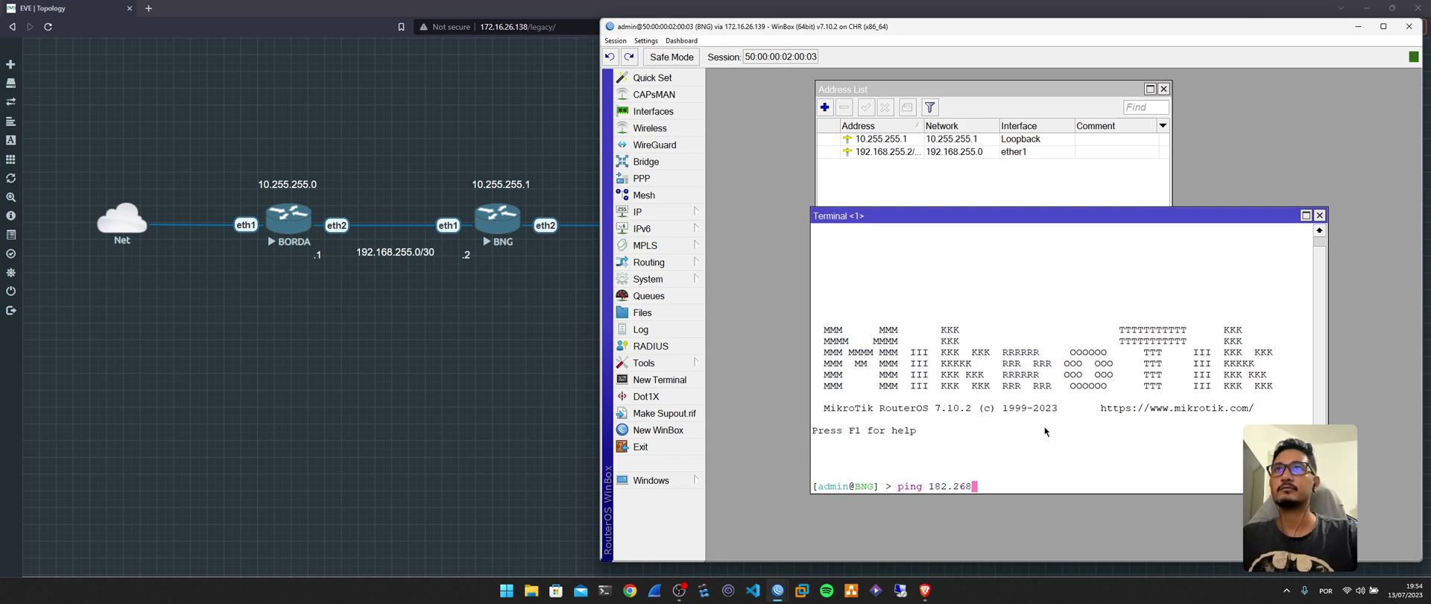
key("BackSpace")
key("BackSpace")
key("BackSpace")
key("BackSpace")
key("BackSpace")
key("BackSpace")
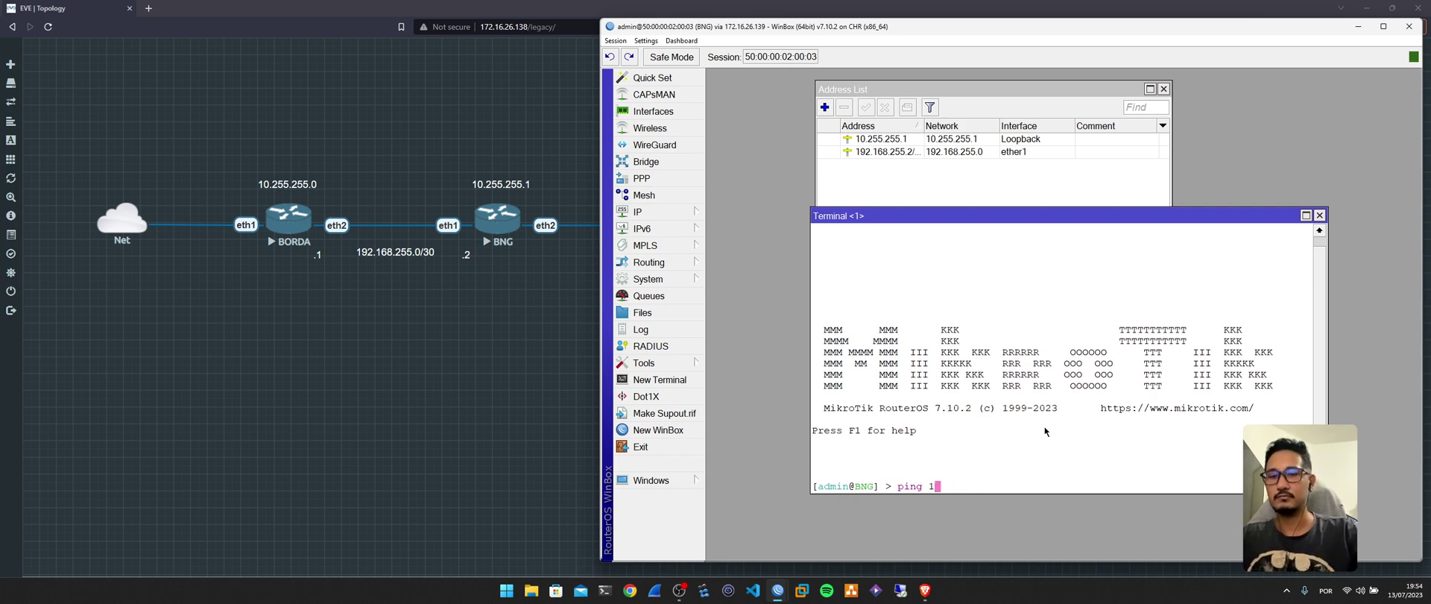
type("92.1")
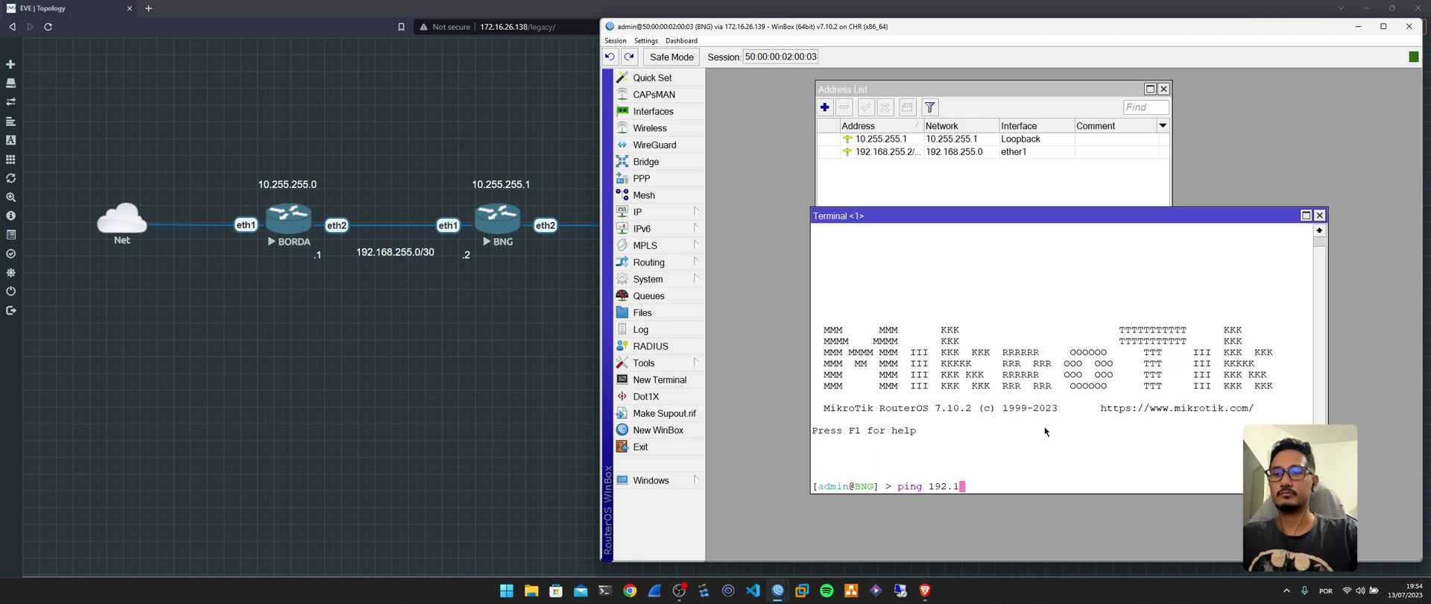
type("68.")
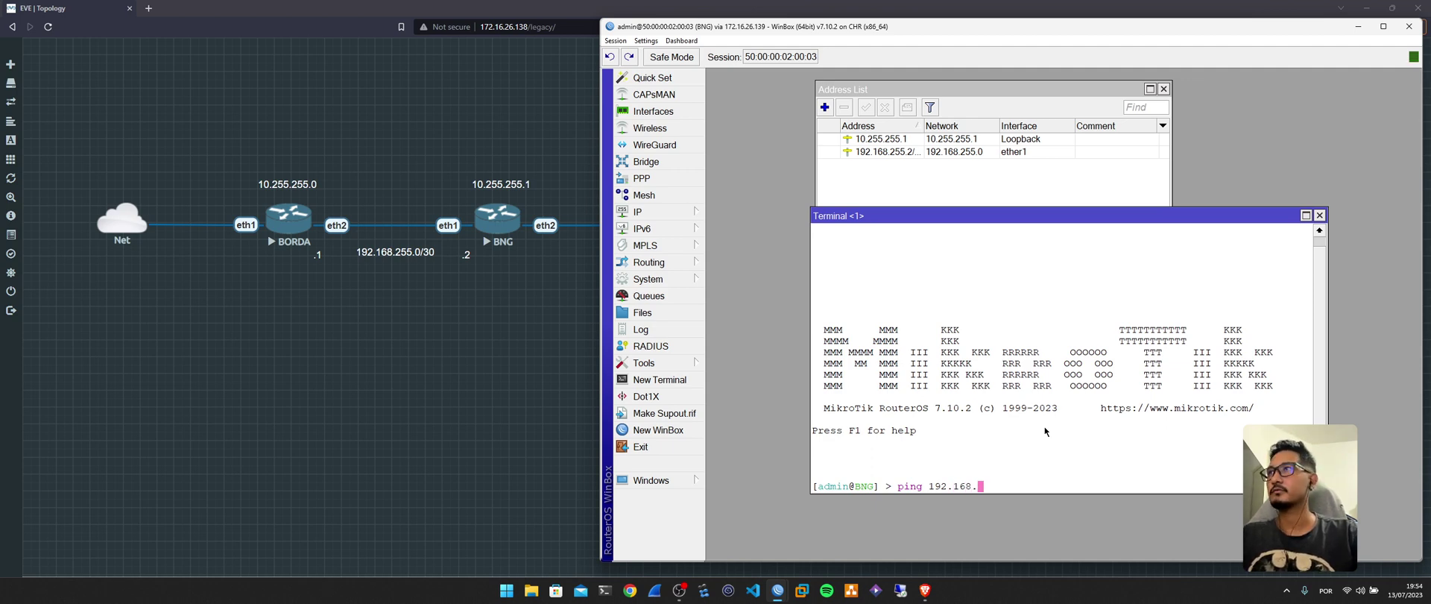
type("255.1")
key("Return")
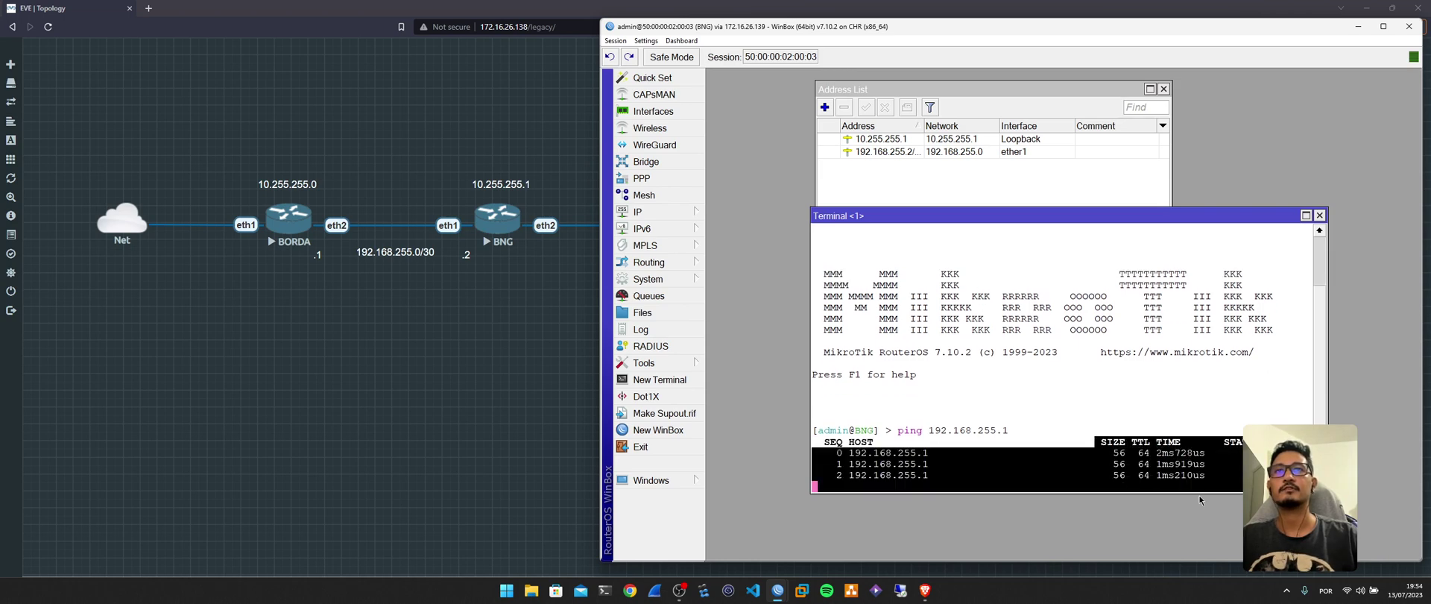
key("ctrl+c")
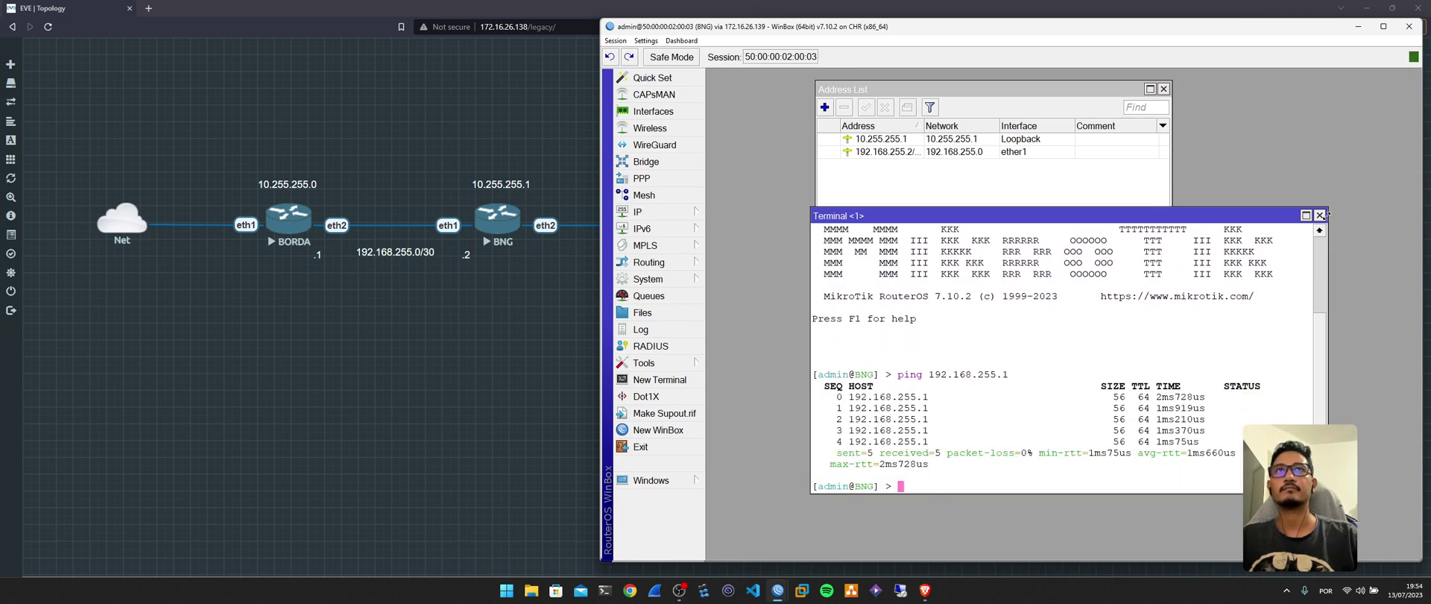
left_click(1319, 214)
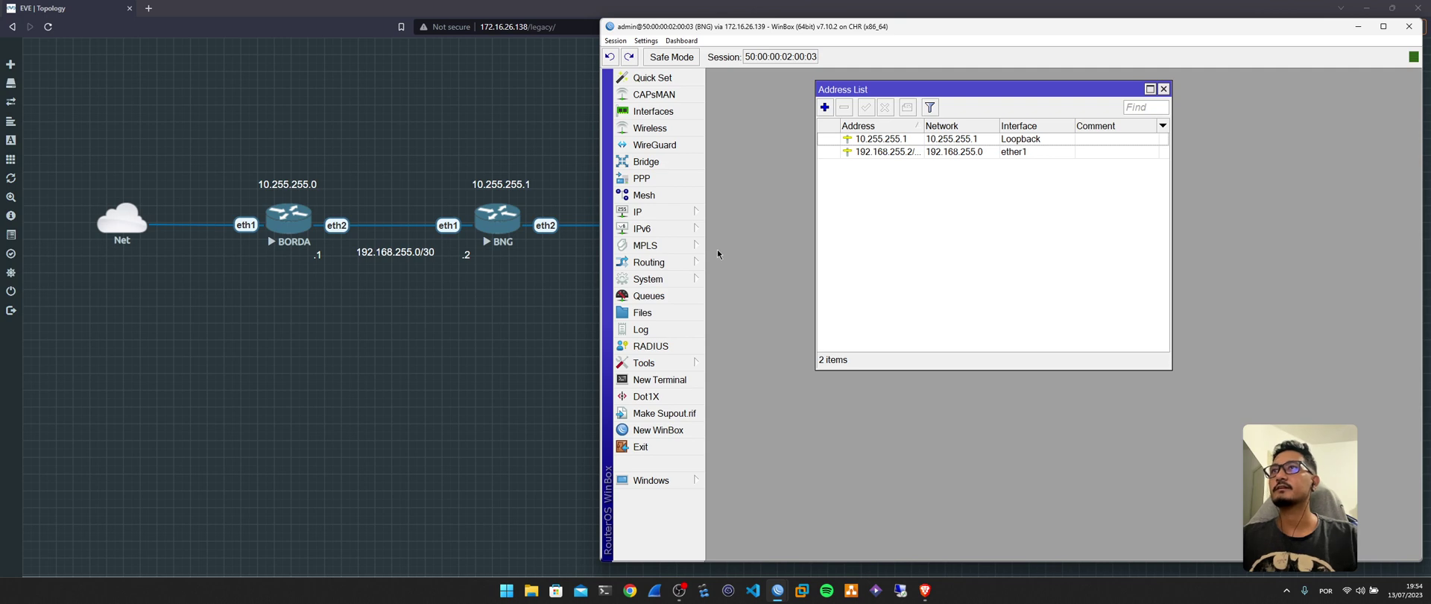
Open the BNG's IP Route List.
left_click(639, 211)
left_click(734, 382)
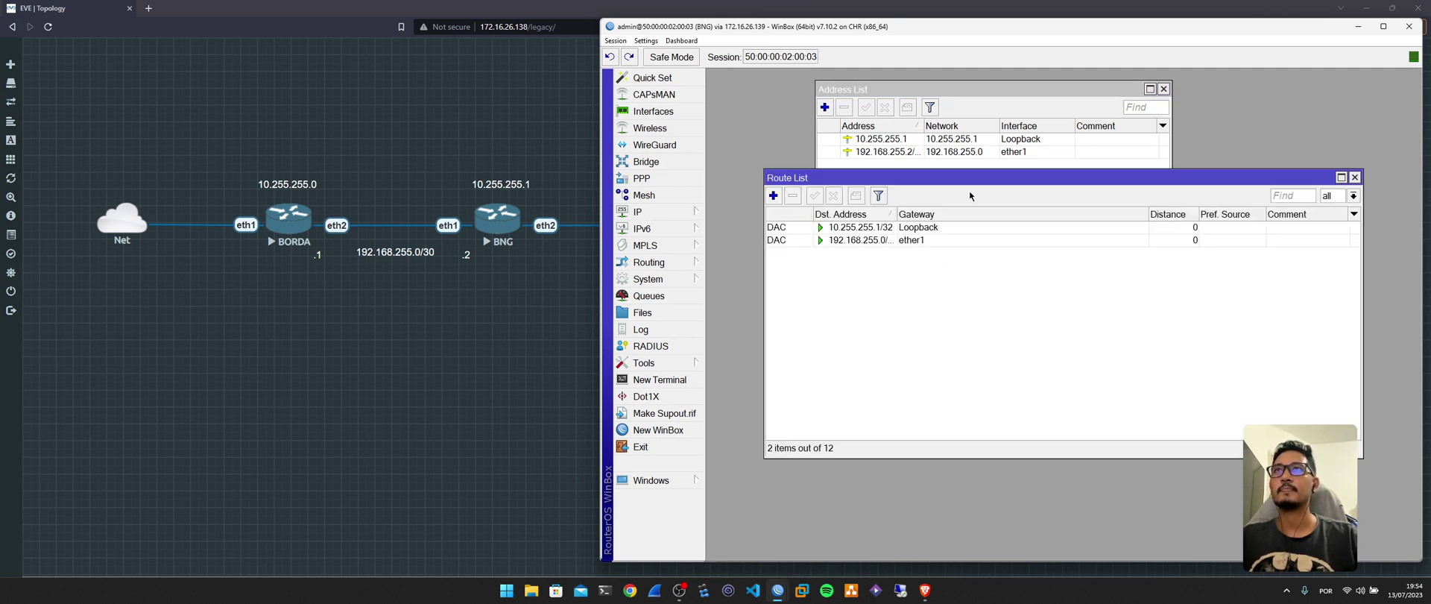
left_click_drag(970, 177, 1024, 276)
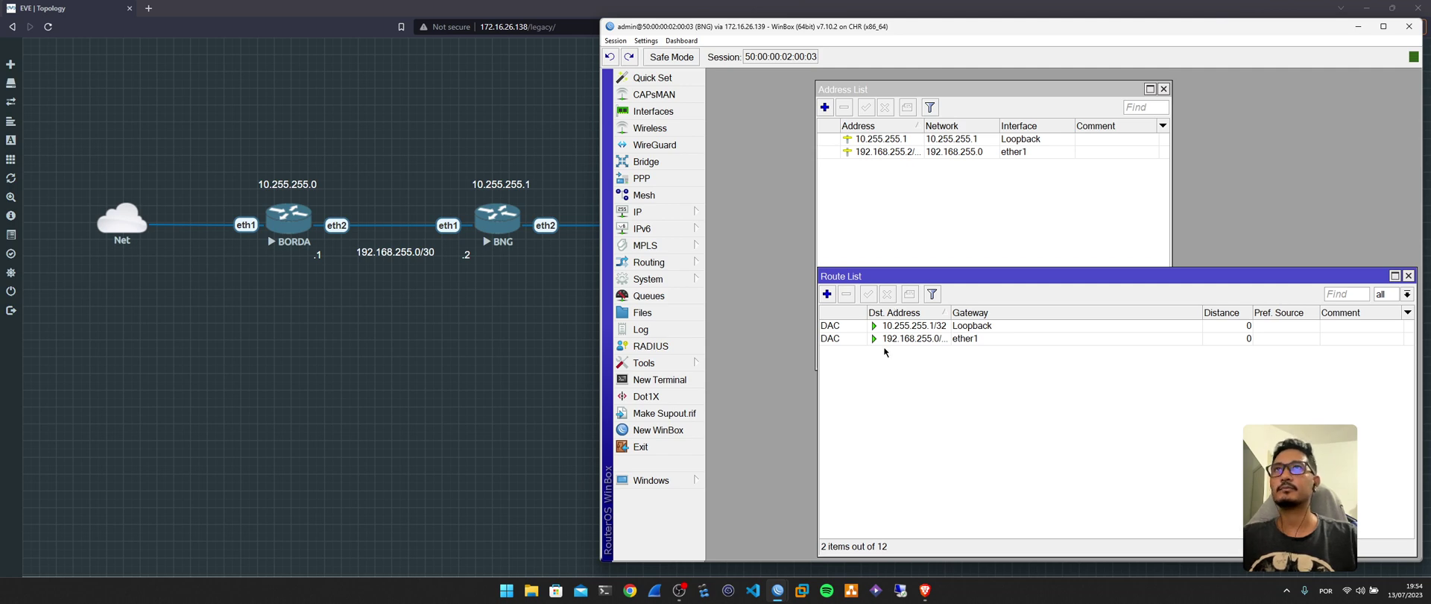
Inspect BORDA's routes 0.0.0.0/0, 10.255.255.0/32 and 172.16.26.0/24, then return to the BNG session.
mouse_move(781, 599)
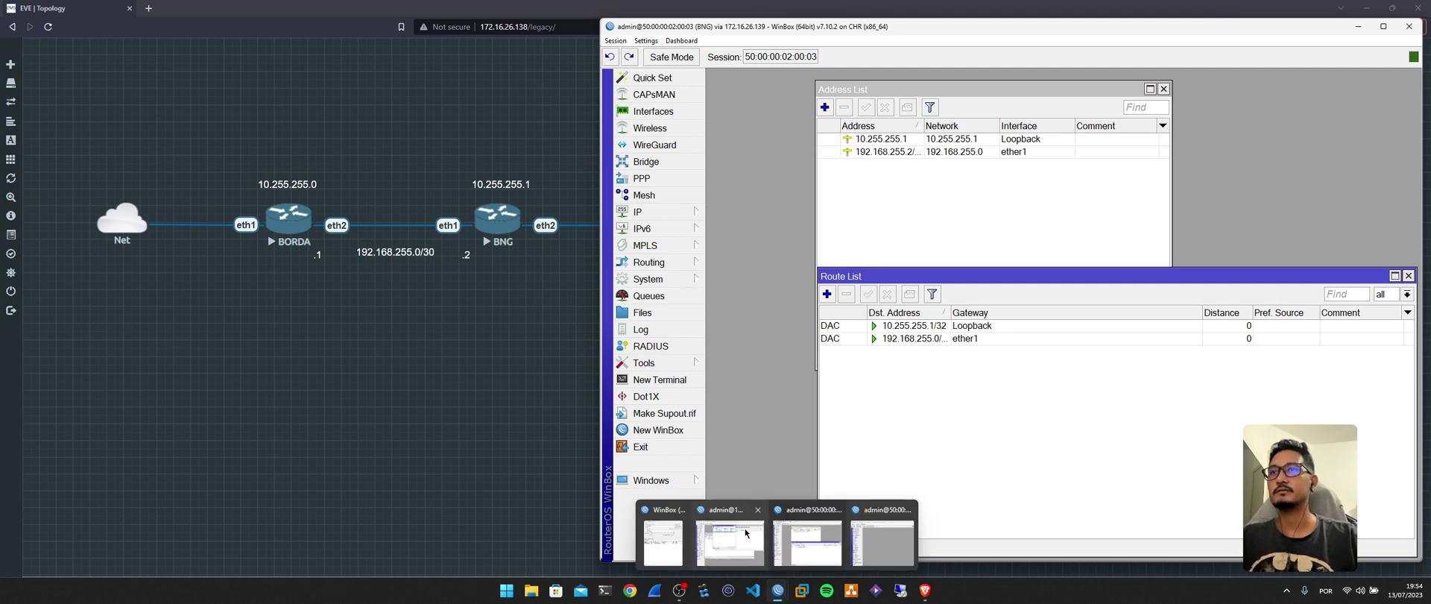
left_click(808, 533)
left_click(638, 211)
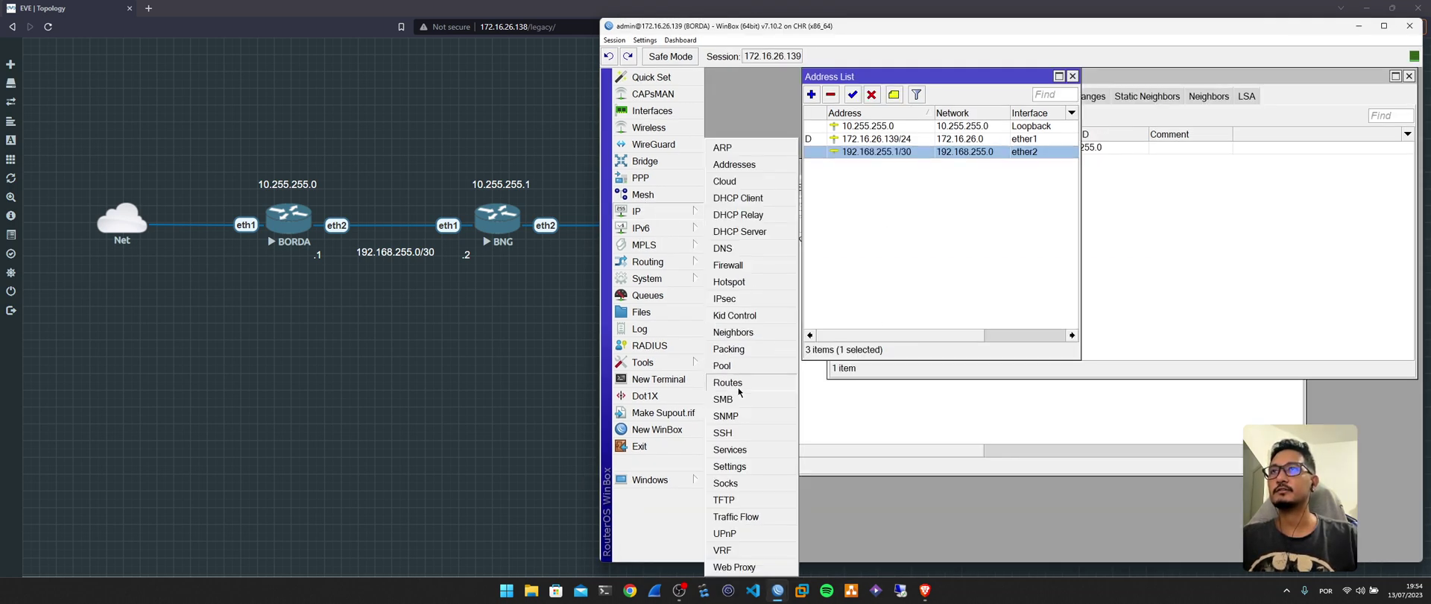
left_click(738, 384)
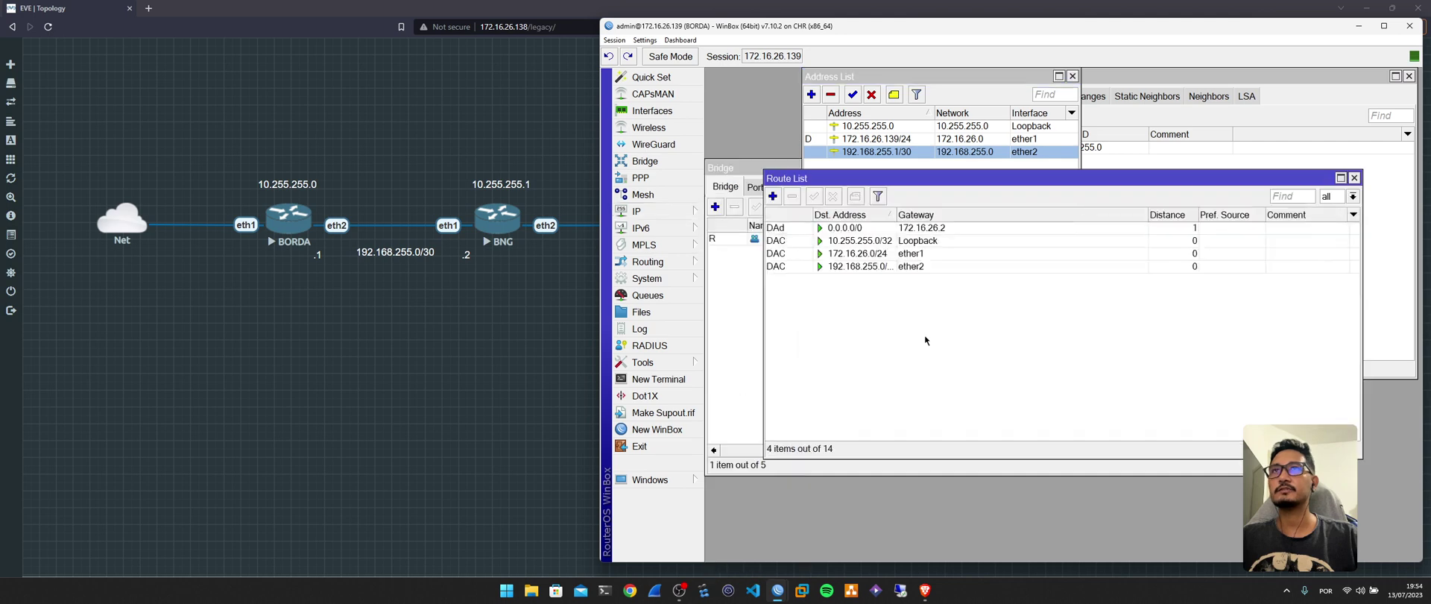
left_click(886, 231)
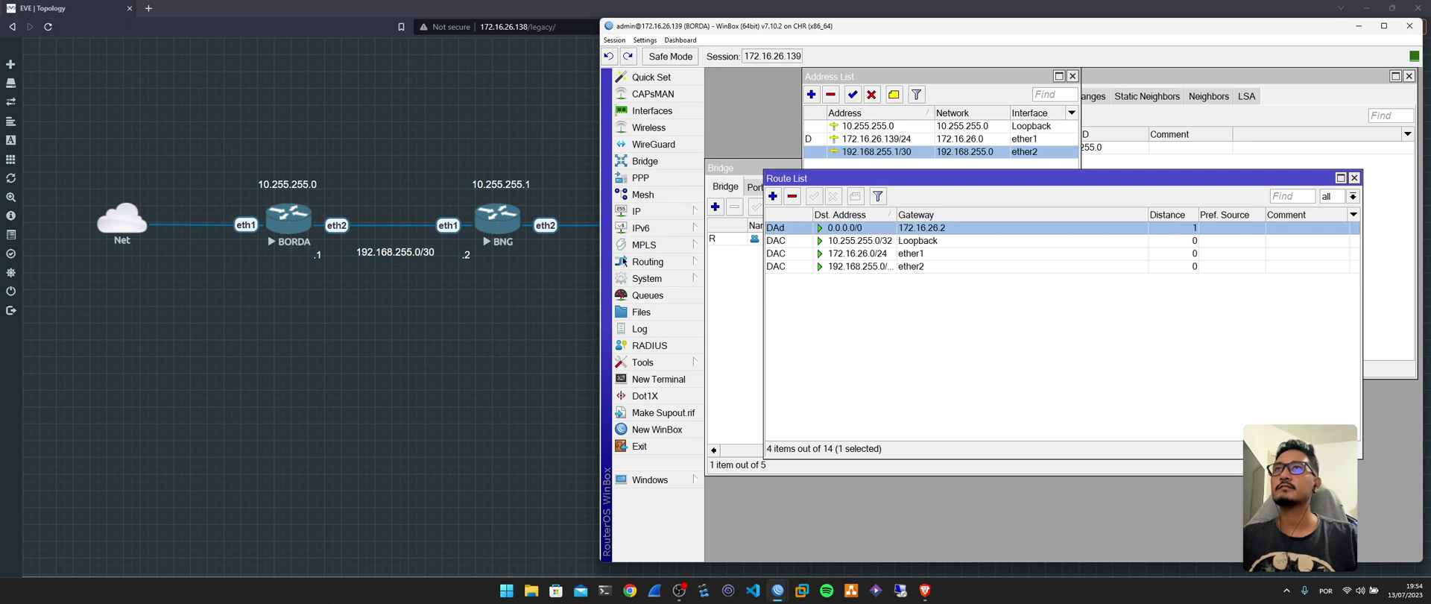
left_click(917, 241)
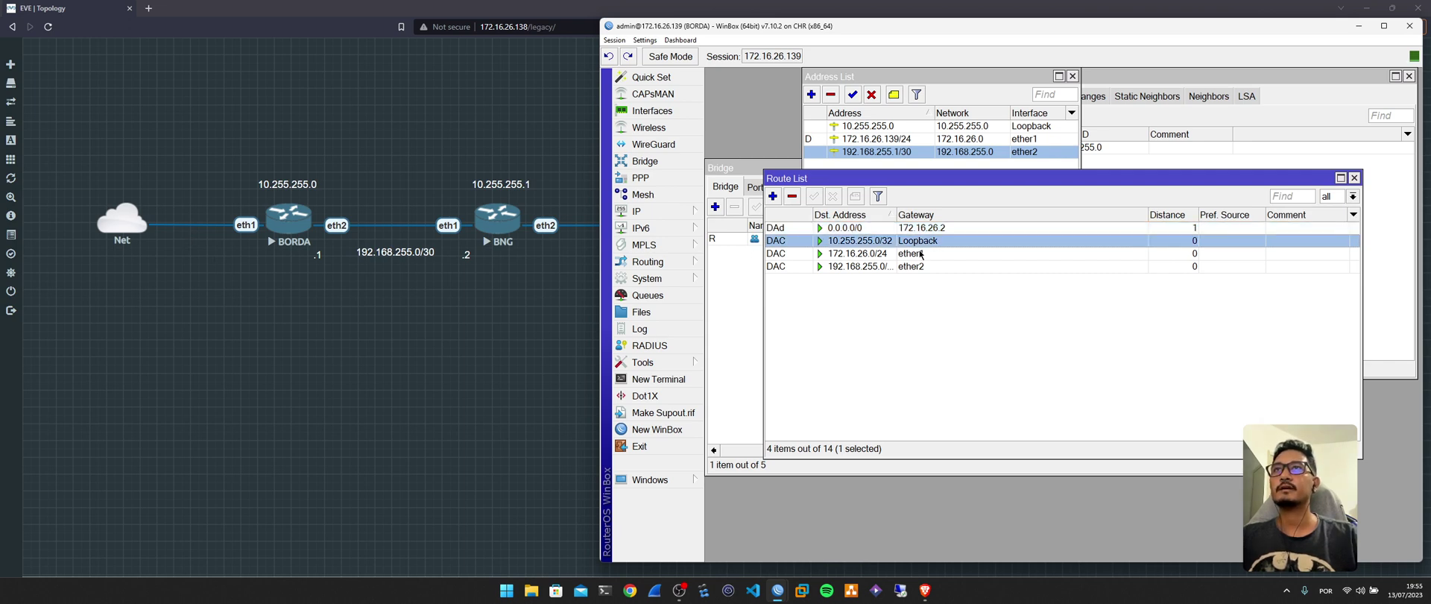
left_click(921, 253)
left_click_drag(898, 214, 909, 214)
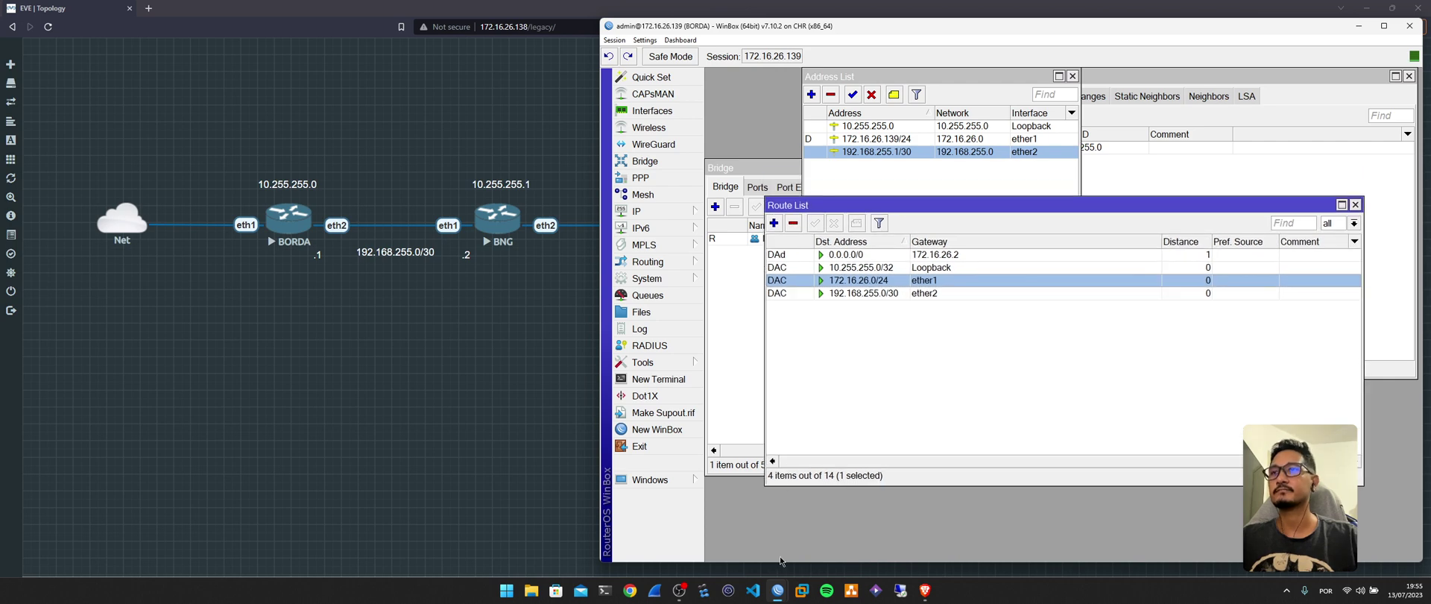
mouse_move(778, 590)
left_click(798, 521)
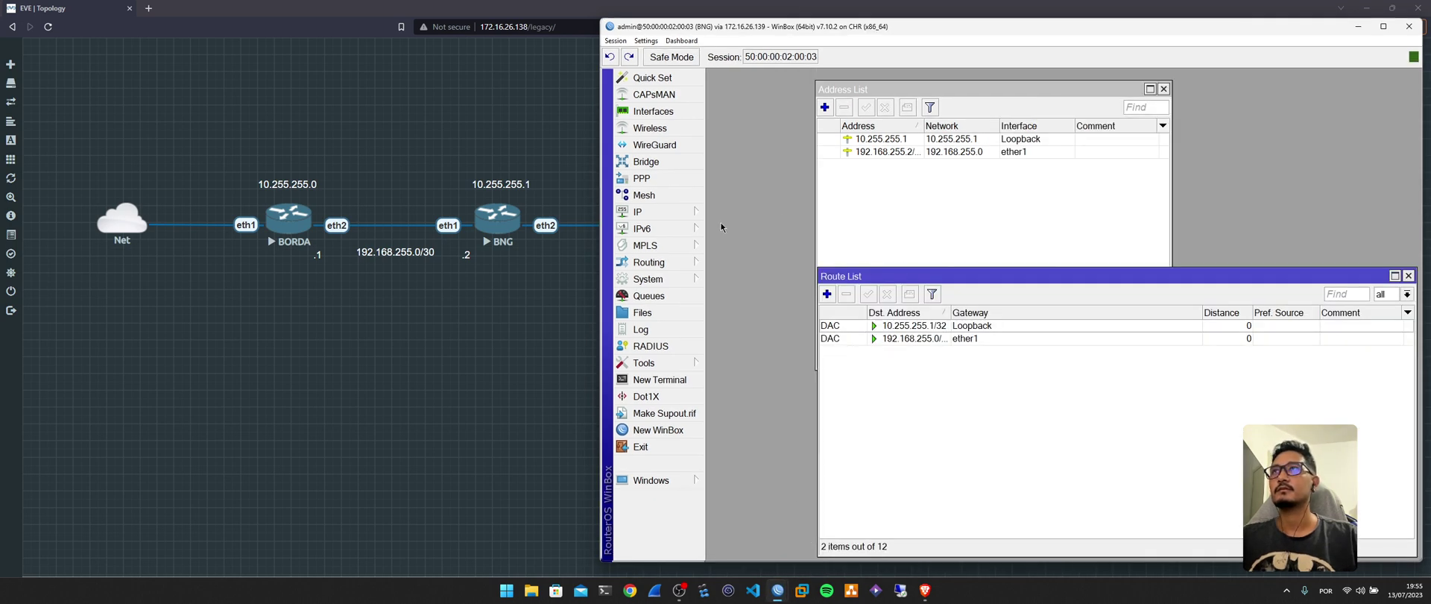
Create an OSPF instance on BNG with router ID 10.255.255.1, the loopback address.
left_click(683, 262)
left_click(762, 364)
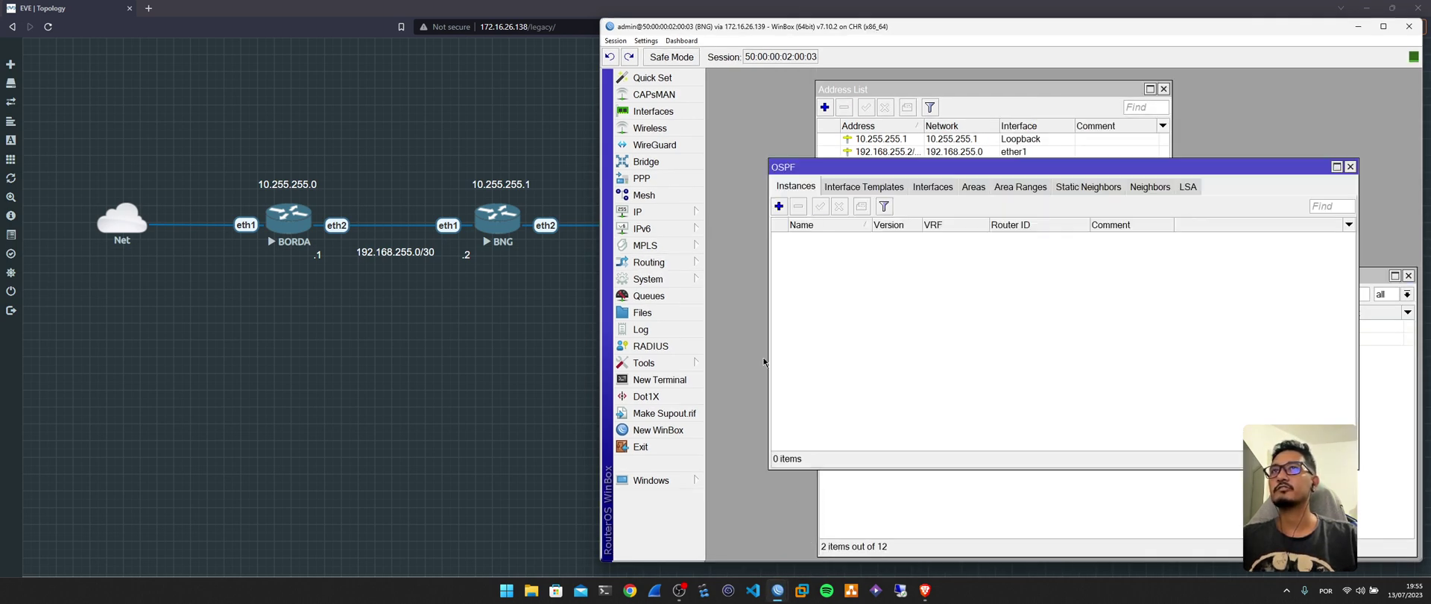
left_click(779, 206)
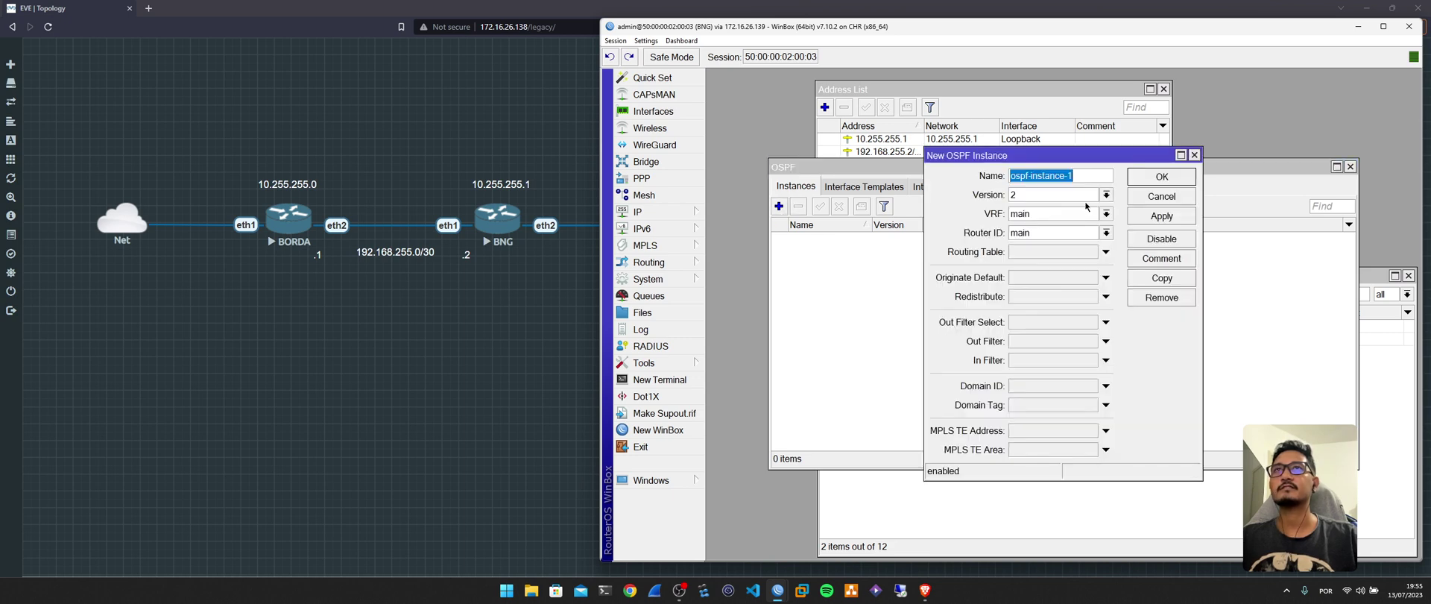
left_click(1049, 233)
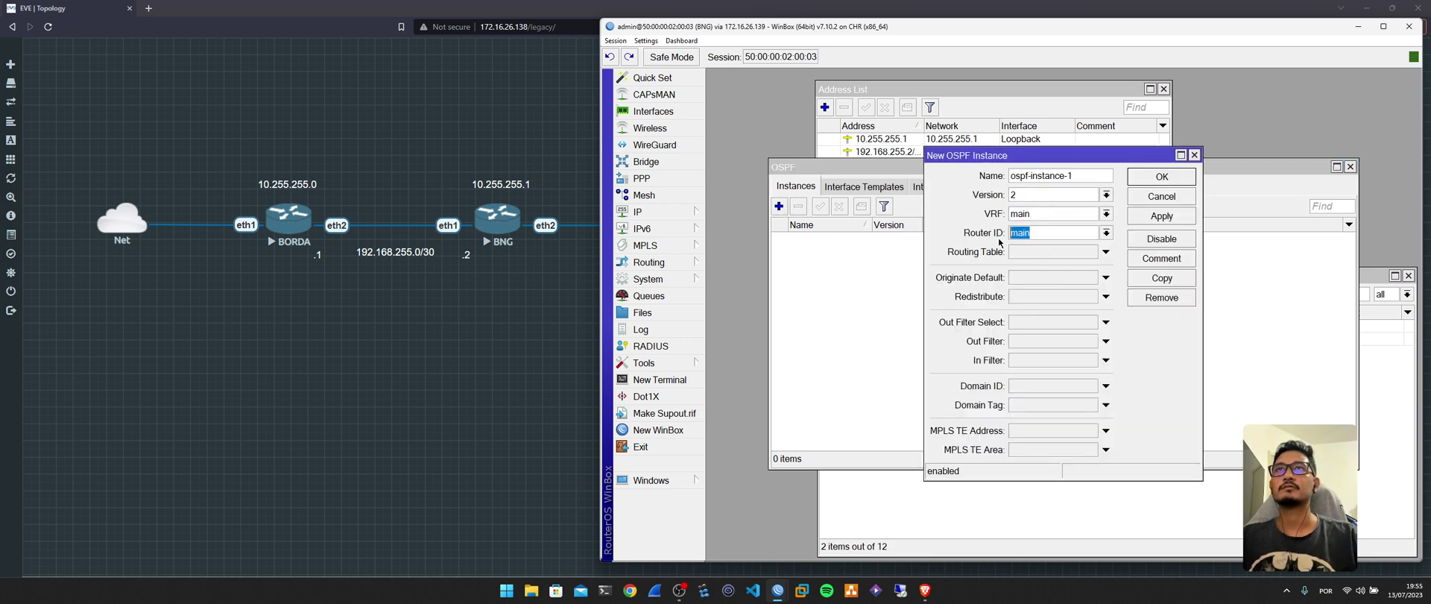
left_click(906, 140)
double_click(915, 140)
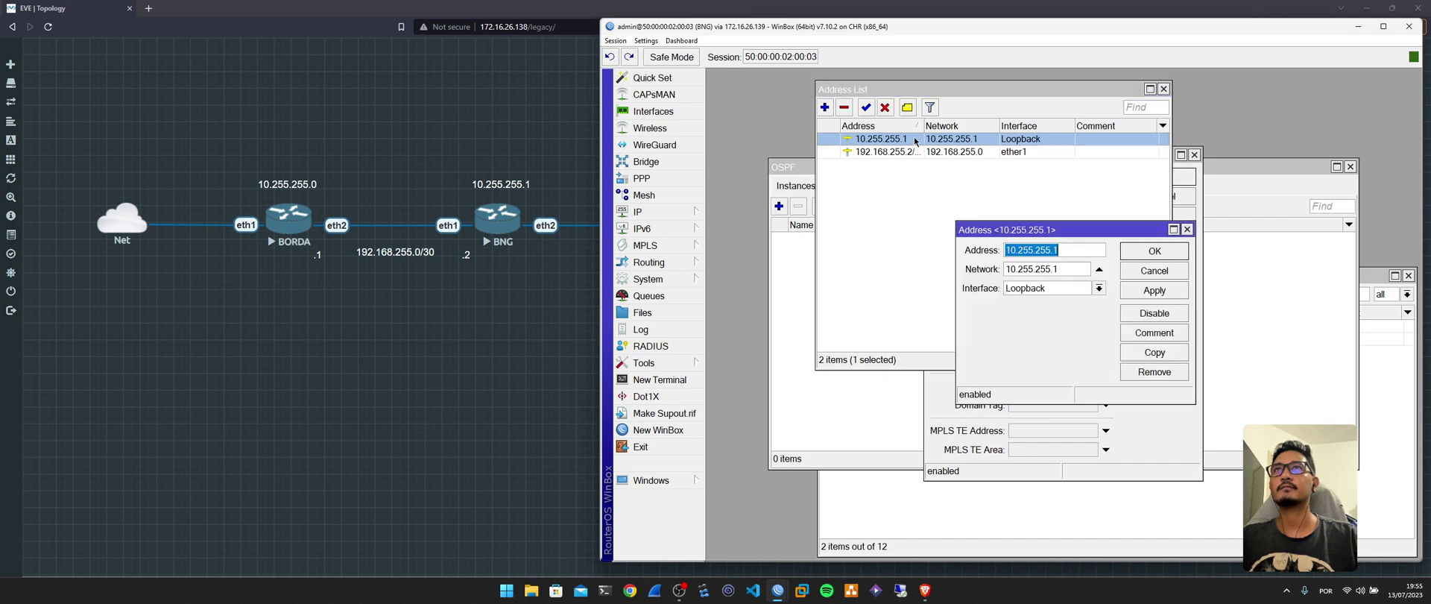
left_click(1155, 274)
left_click(1163, 88)
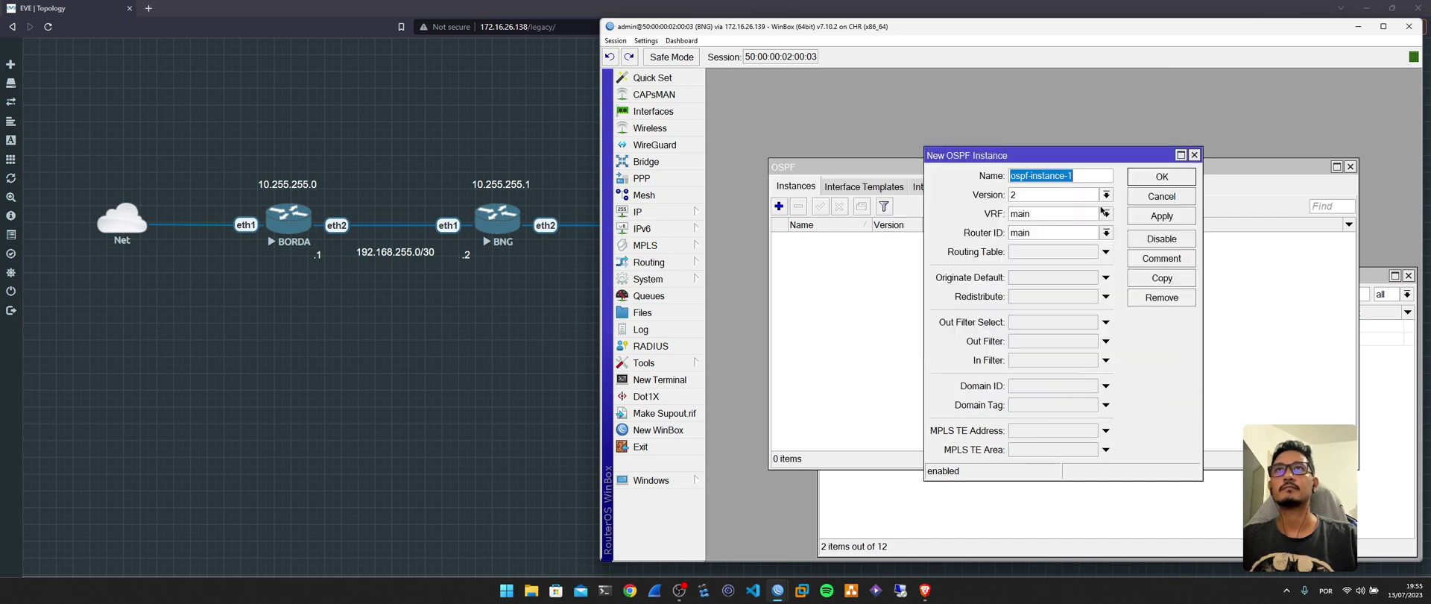
left_click(1057, 233)
key("ctrl+v")
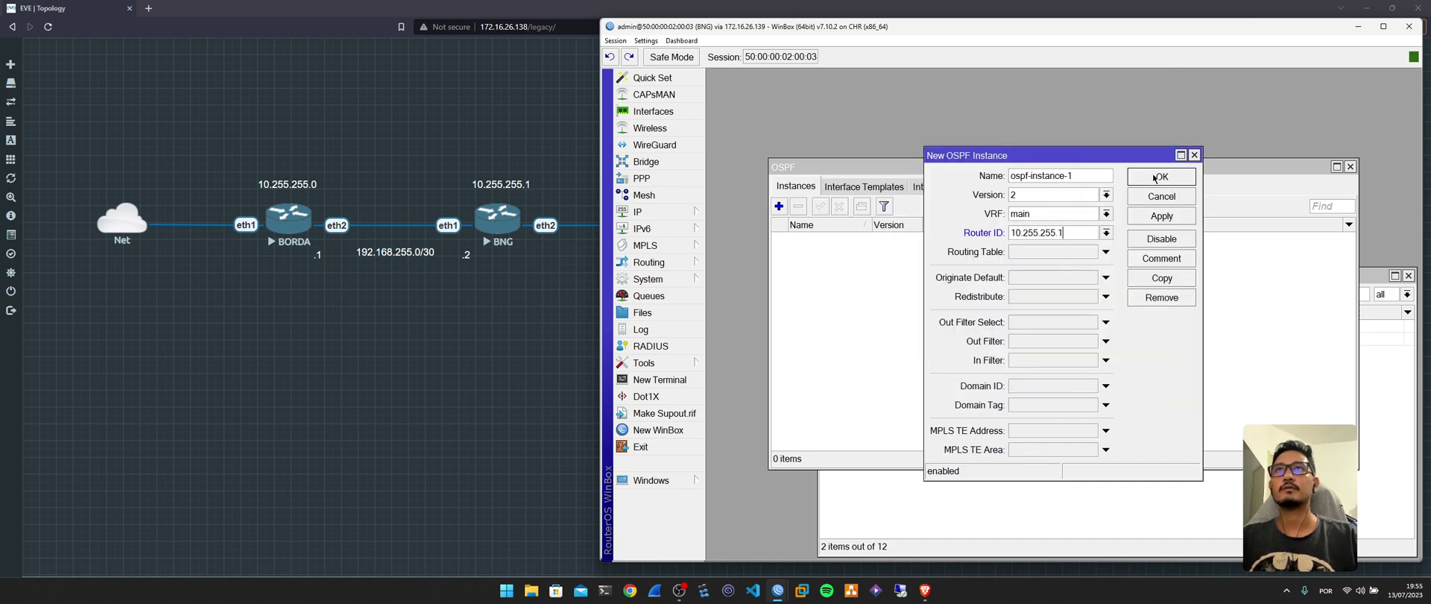
left_click(1155, 177)
Add OSPF area ospf-area-1 and an interface template for Loopback.
left_click(971, 187)
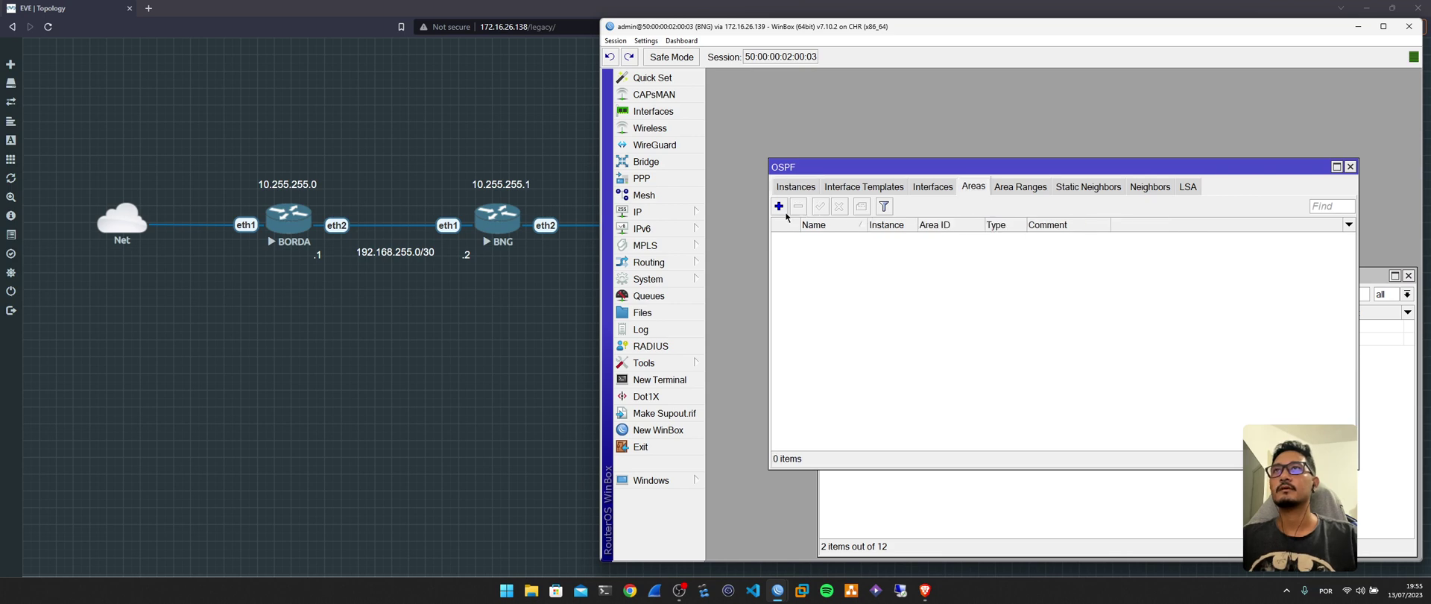
left_click(778, 205)
left_click(1145, 250)
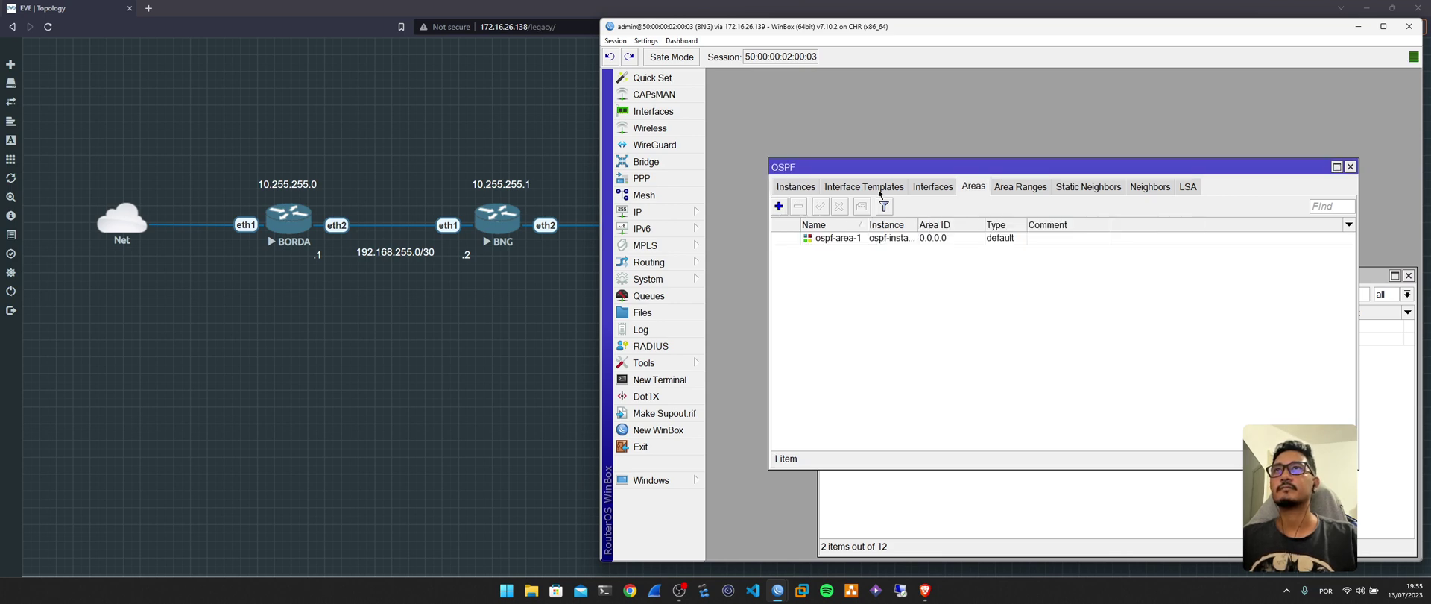
left_click(877, 190)
left_click(779, 207)
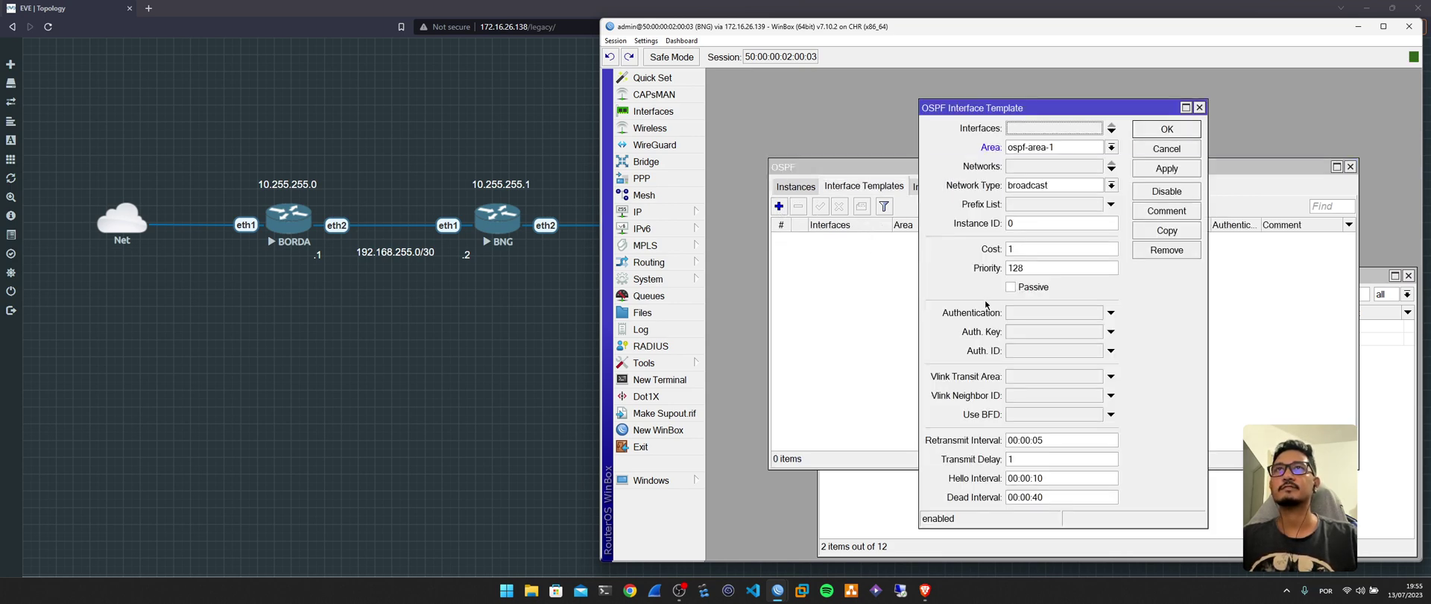
left_click(1066, 127)
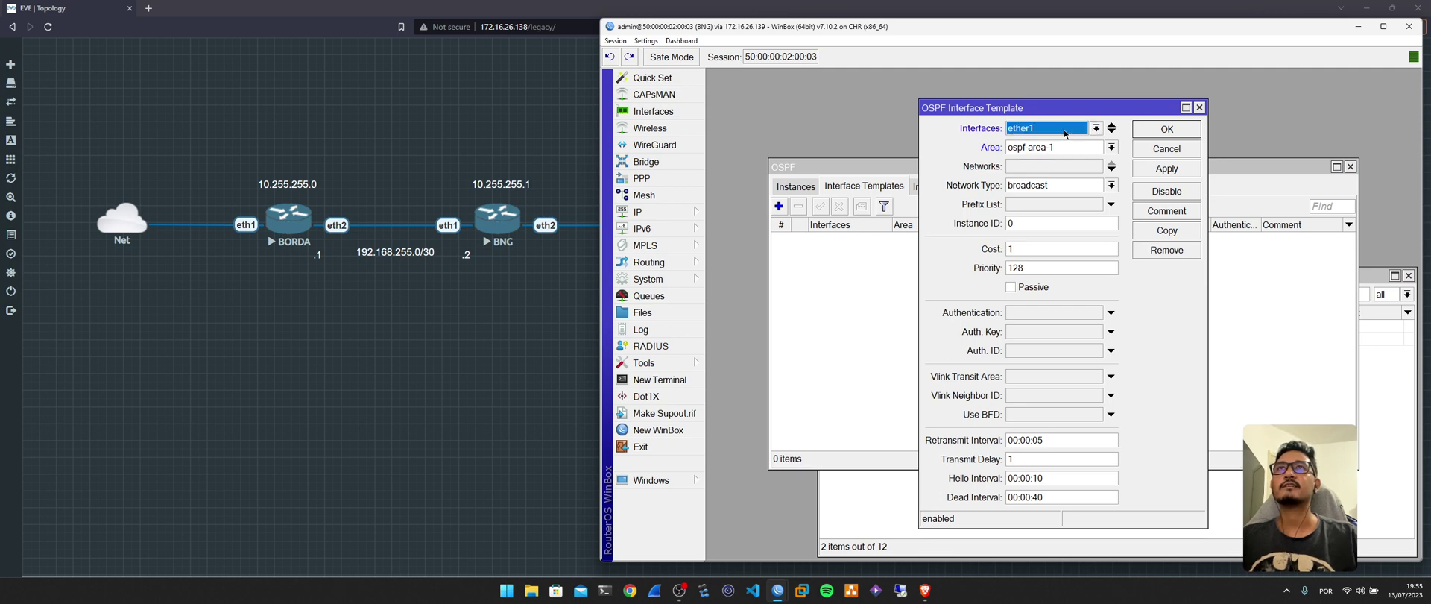
left_click(1062, 128)
left_click(1056, 142)
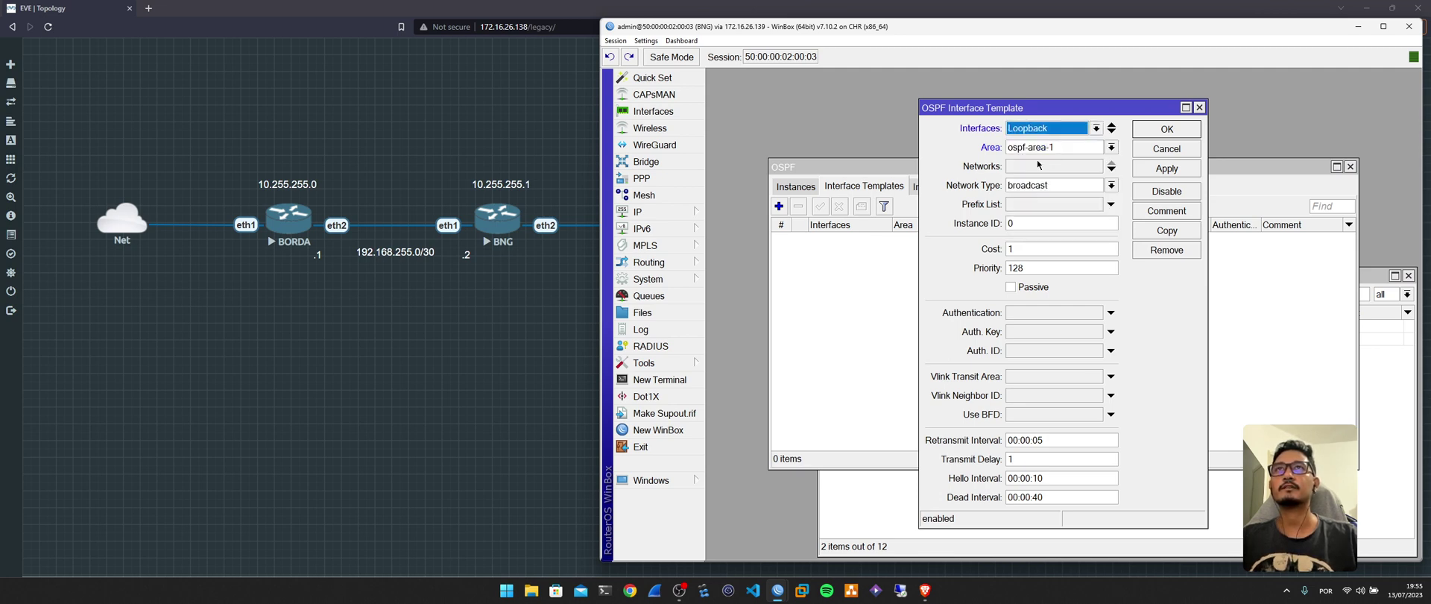
left_click(1167, 130)
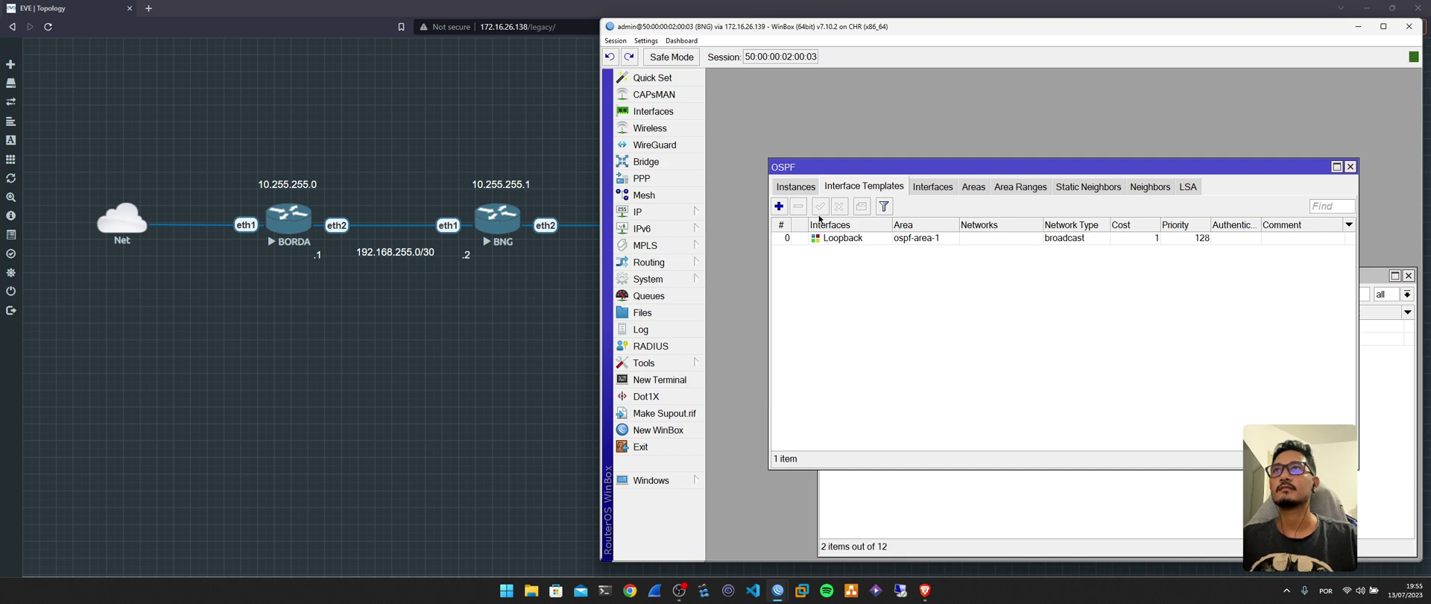
Add an OSPF interface template for ether1 with network type ptp.
left_click(779, 206)
left_click(1066, 127)
left_click(1078, 134)
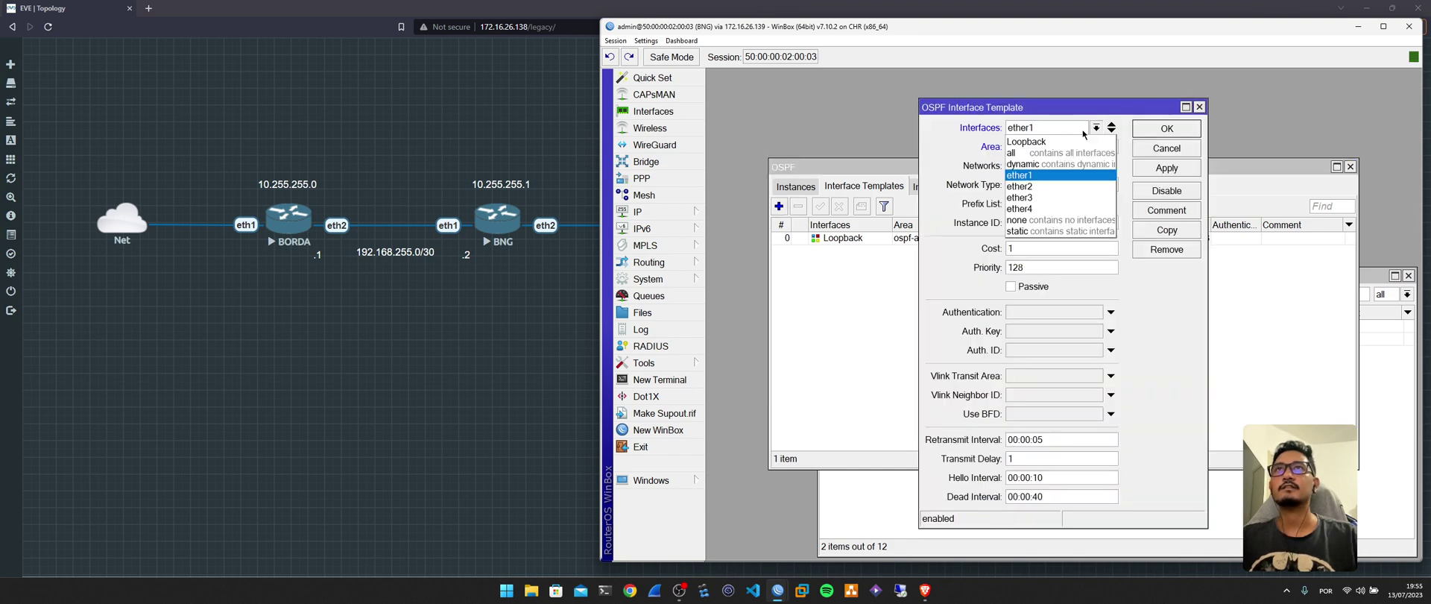
left_click(1066, 175)
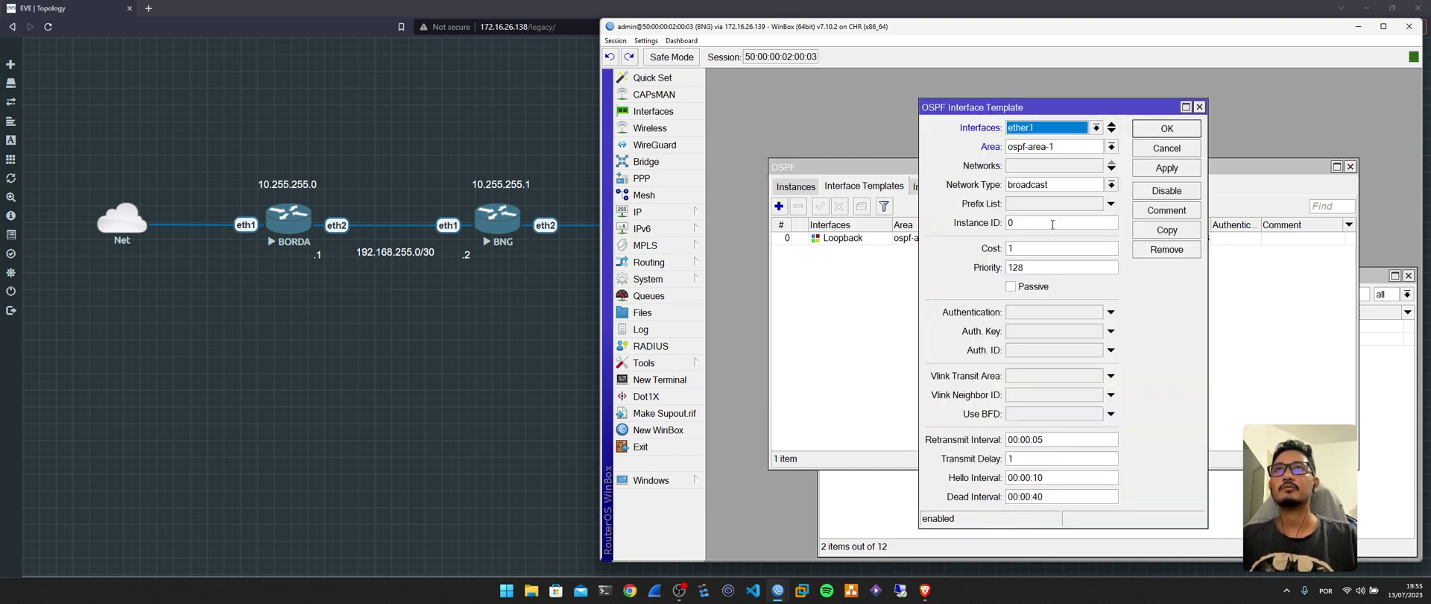
left_click(1059, 186)
left_click(1044, 244)
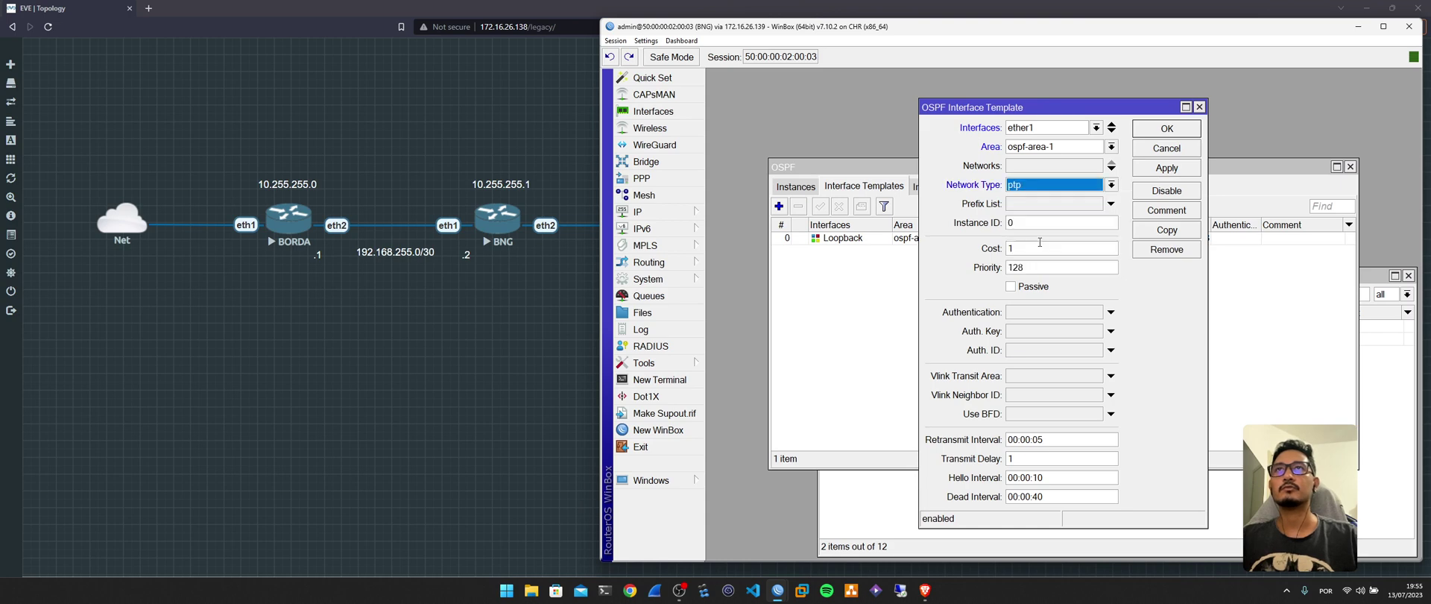
left_click(1166, 129)
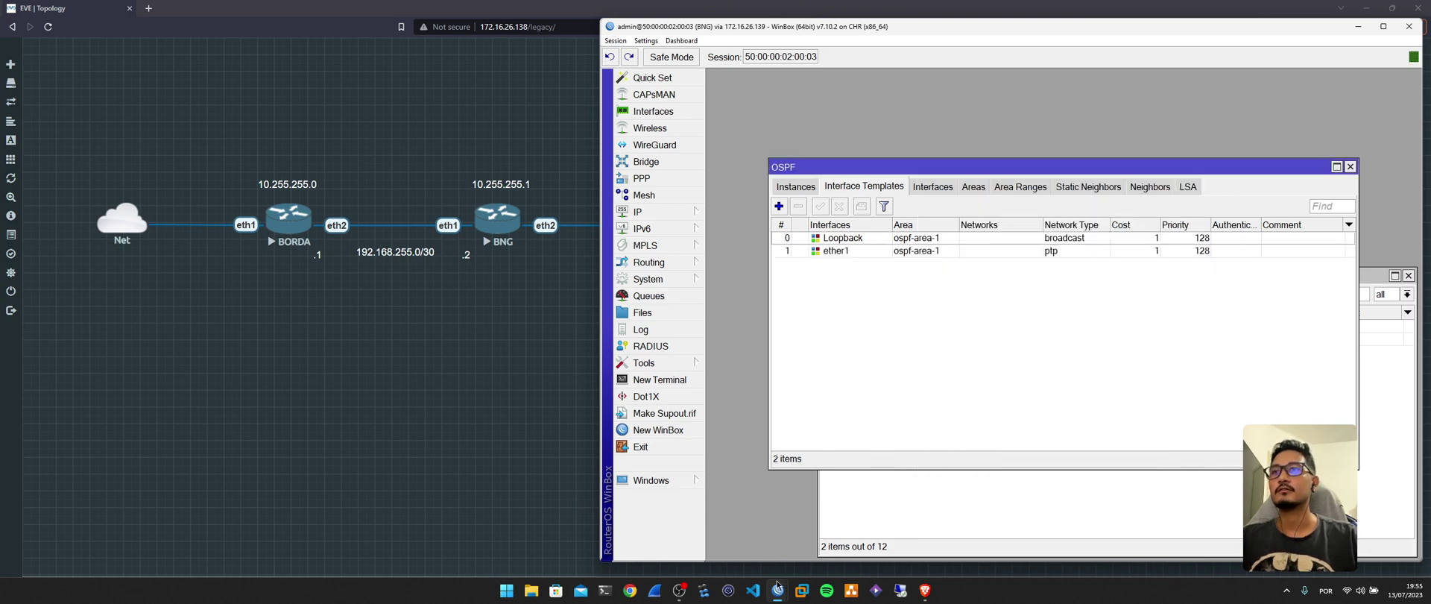
mouse_move(778, 585)
left_click(812, 537)
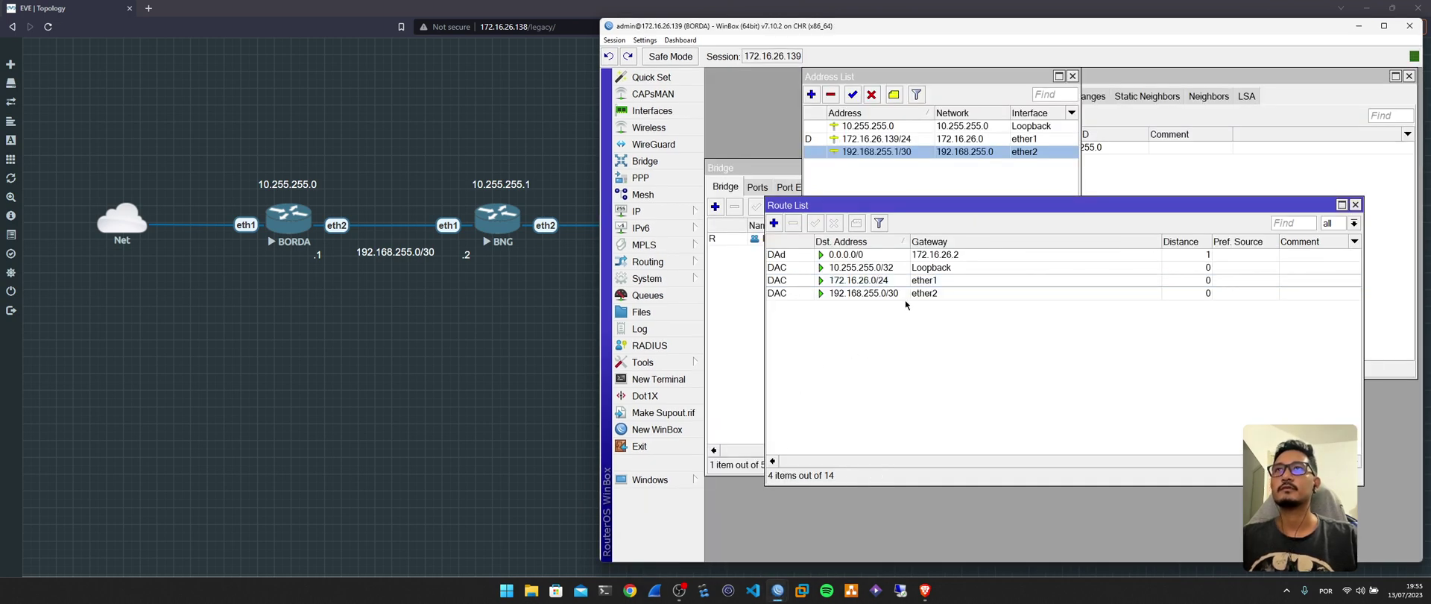
left_click_drag(939, 203, 922, 74)
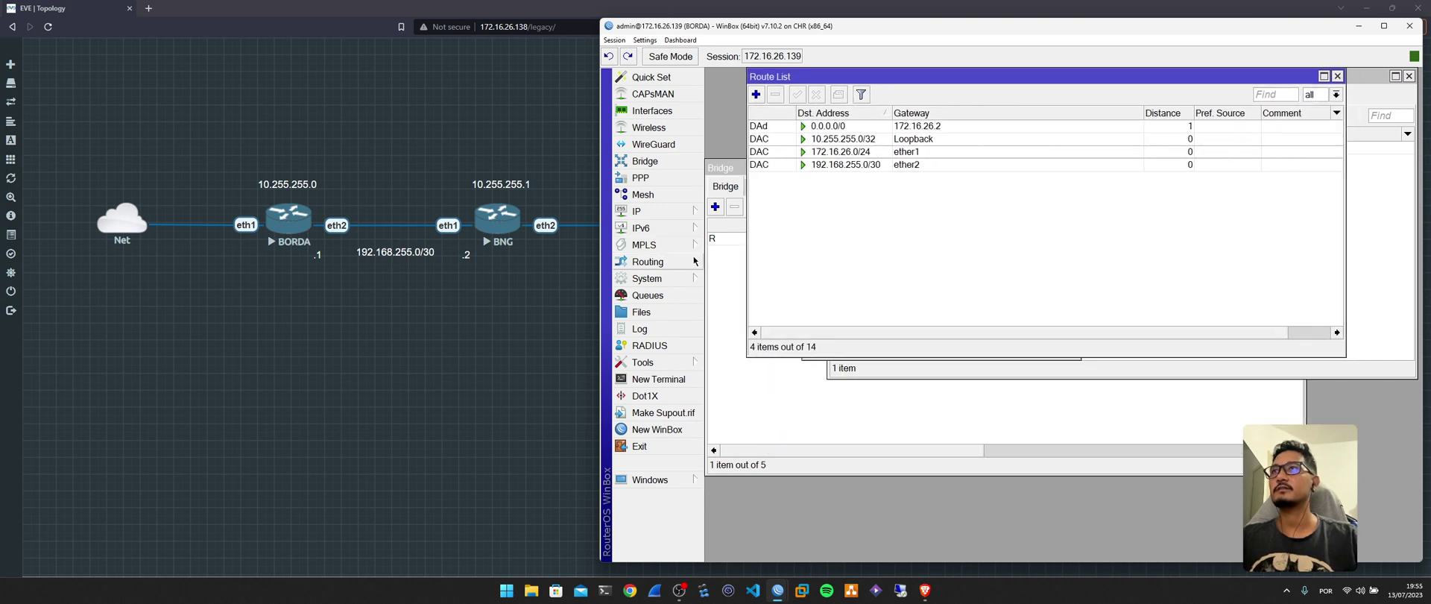
left_click(647, 262)
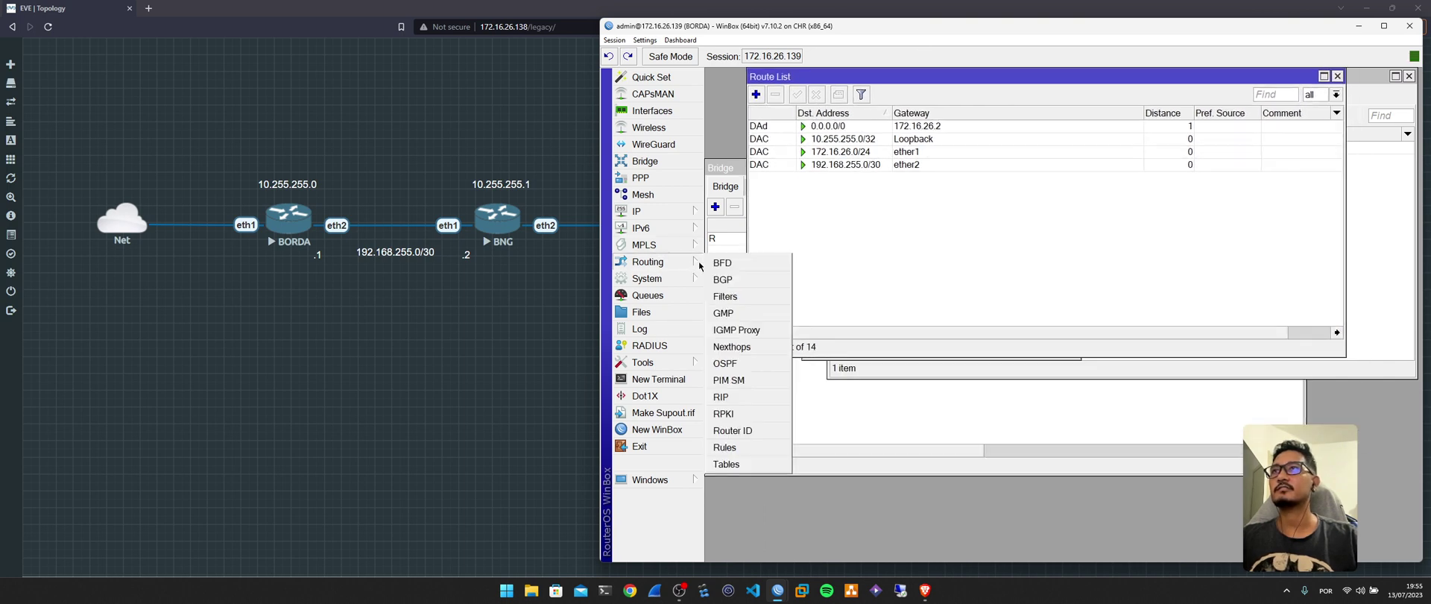
left_click(725, 363)
left_click_drag(1100, 76, 1098, 242)
left_click(937, 152)
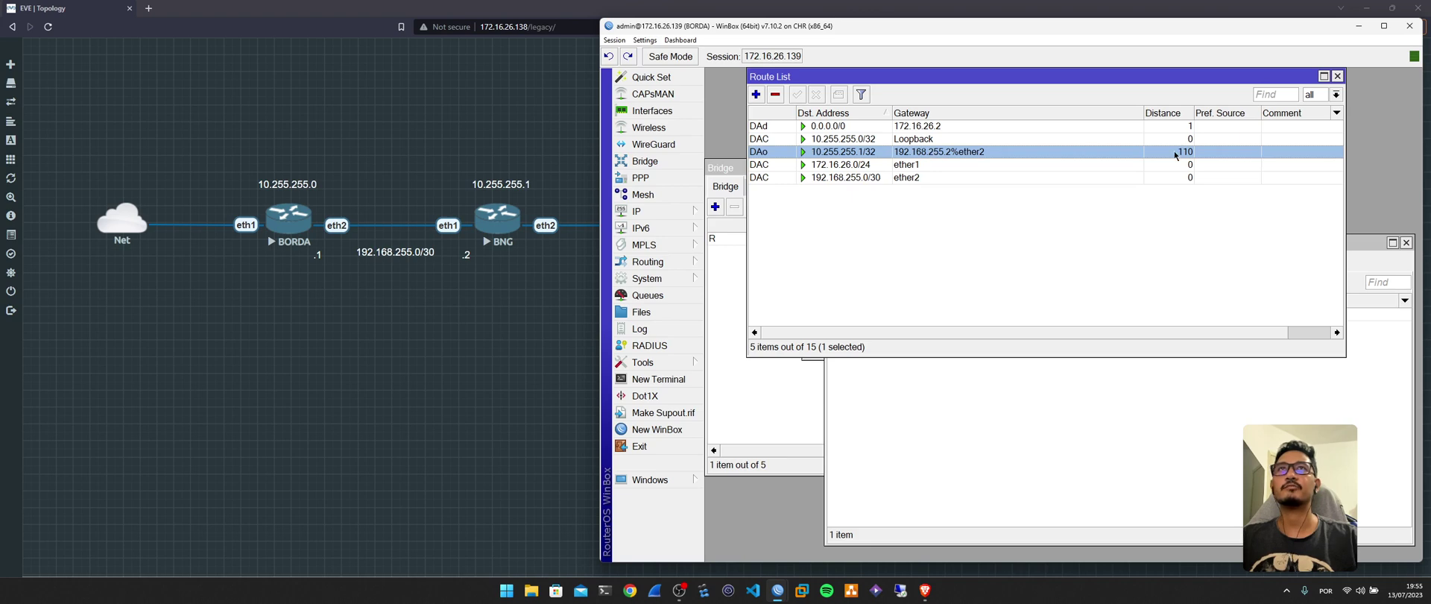
left_click(1004, 413)
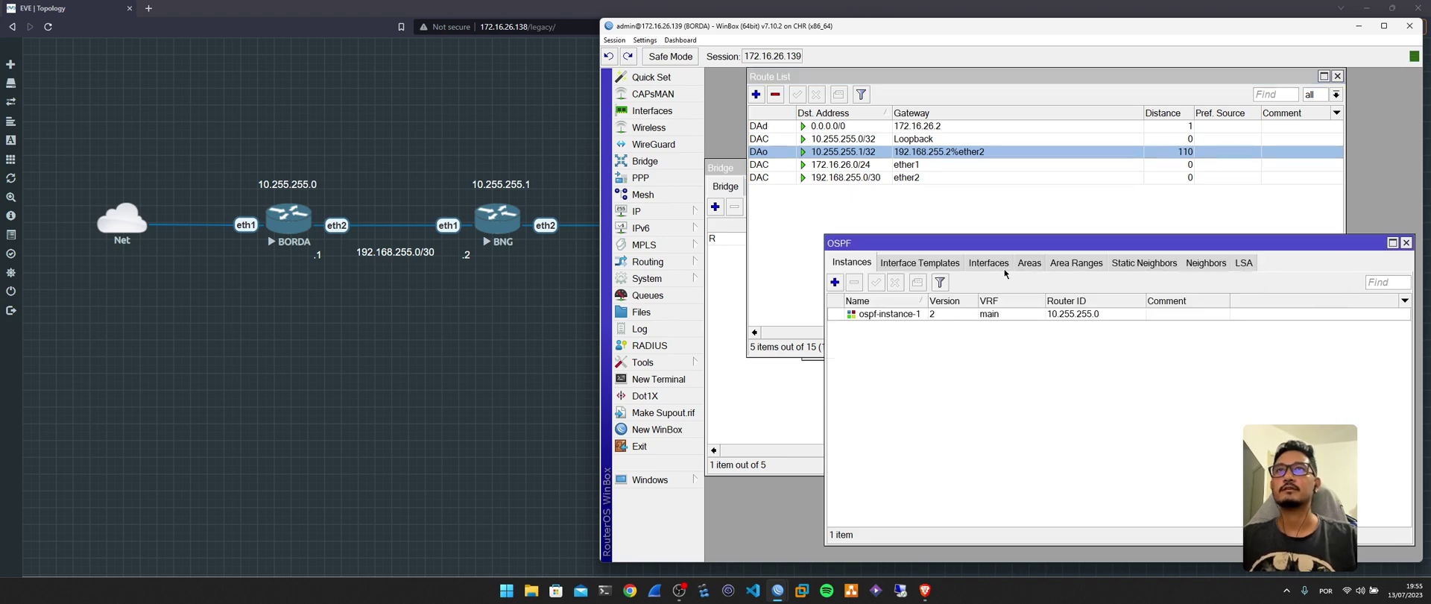
left_click(1195, 262)
left_click(1047, 316)
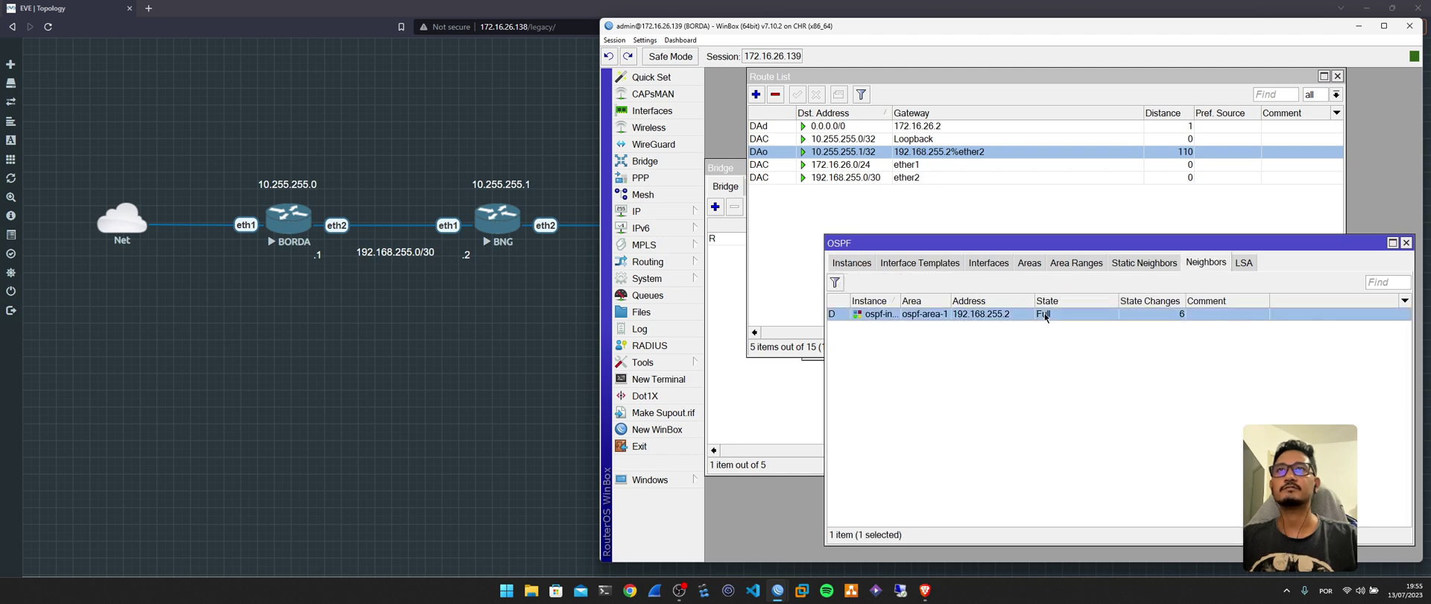
left_click_drag(897, 300, 930, 306)
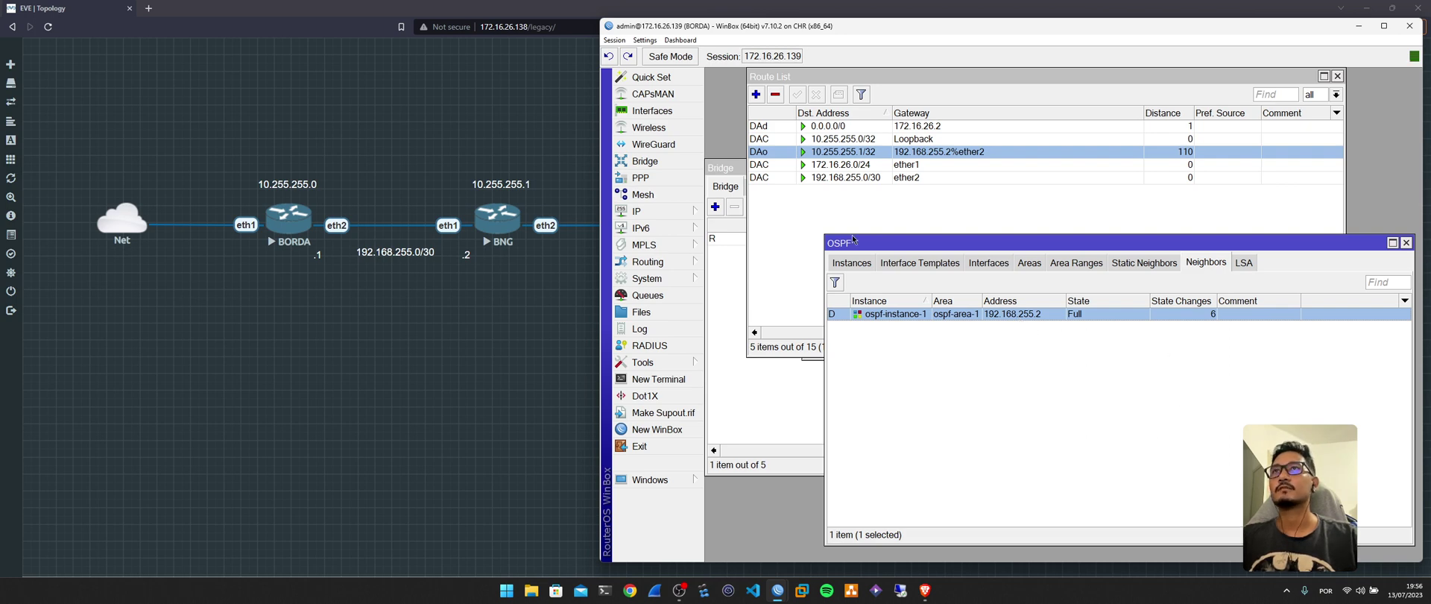
mouse_move(775, 585)
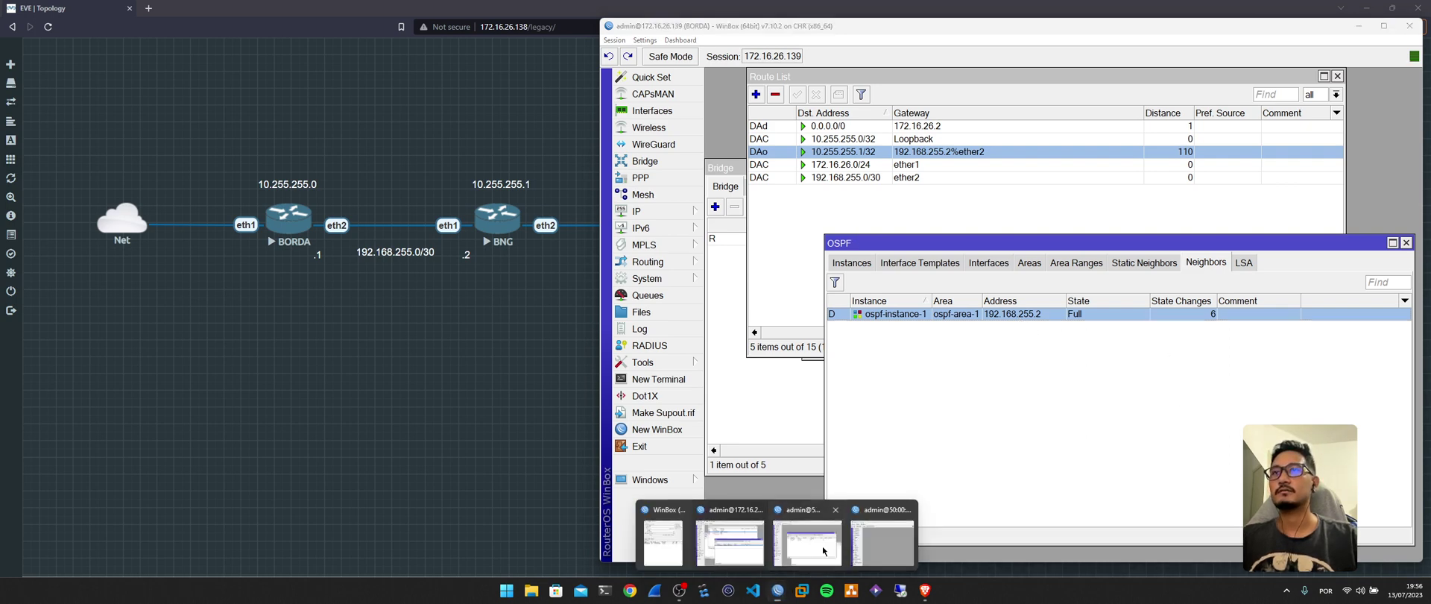
left_click(821, 546)
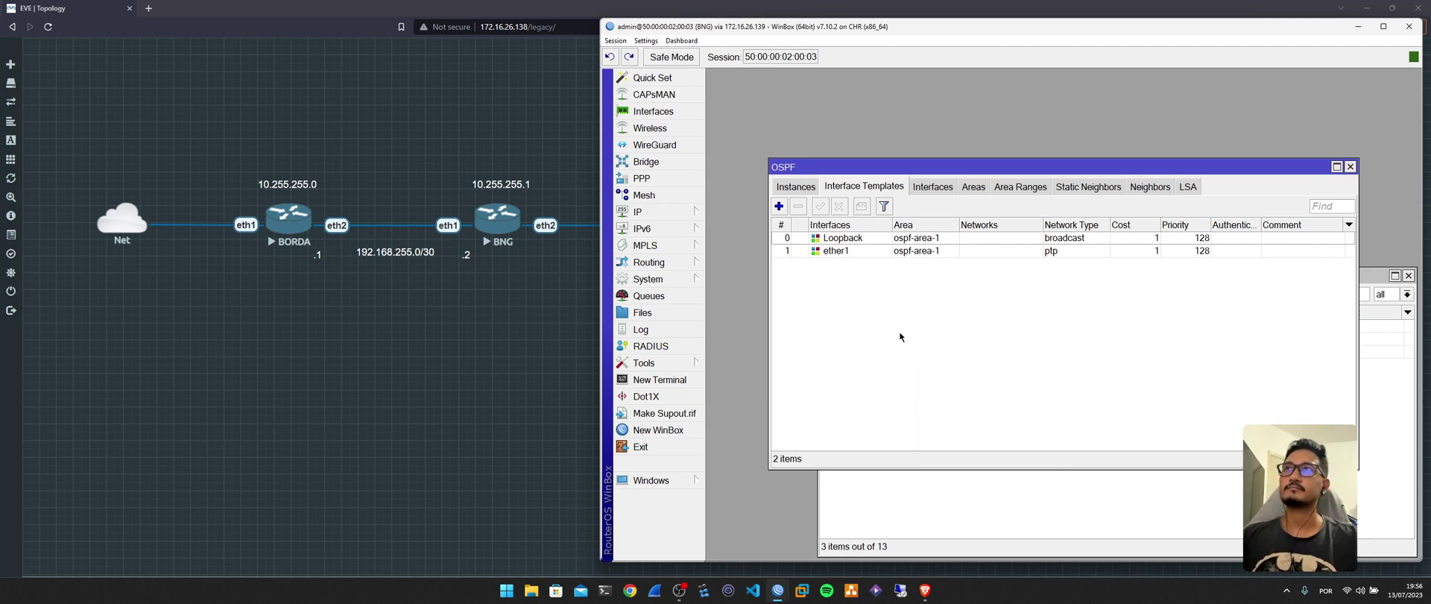
key("alt+Tab")
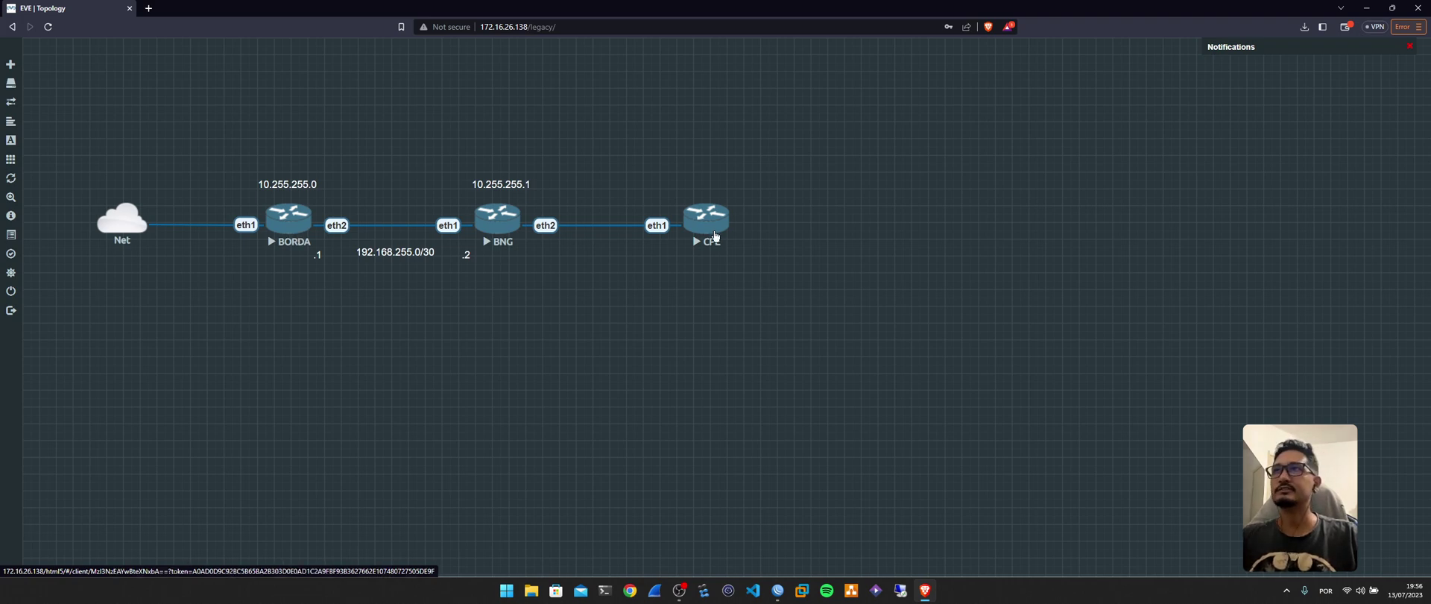
mouse_move(779, 588)
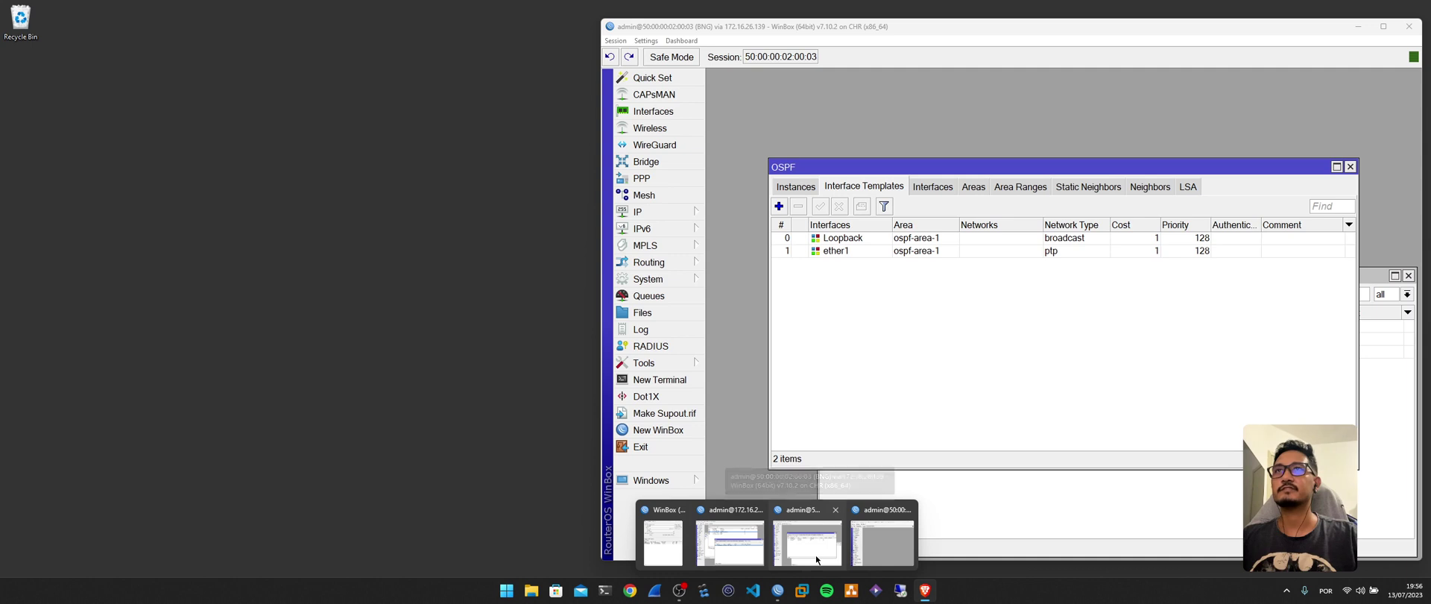
left_click(817, 559)
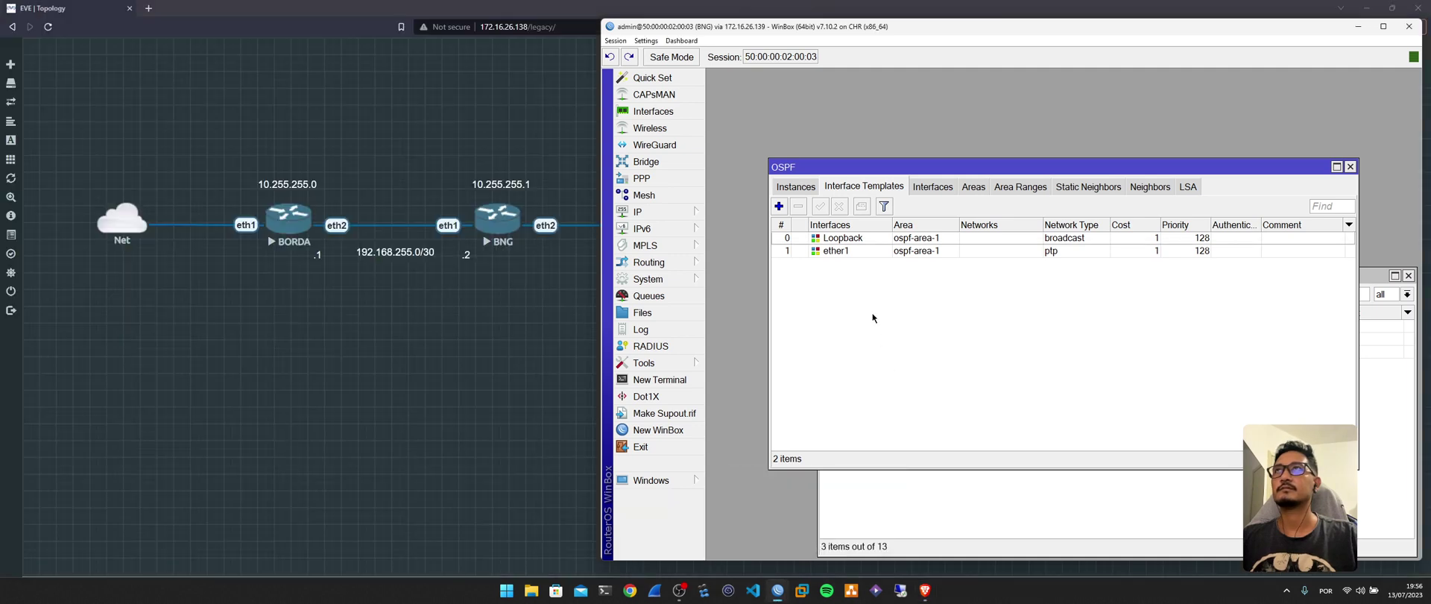
left_click_drag(916, 172, 913, 103)
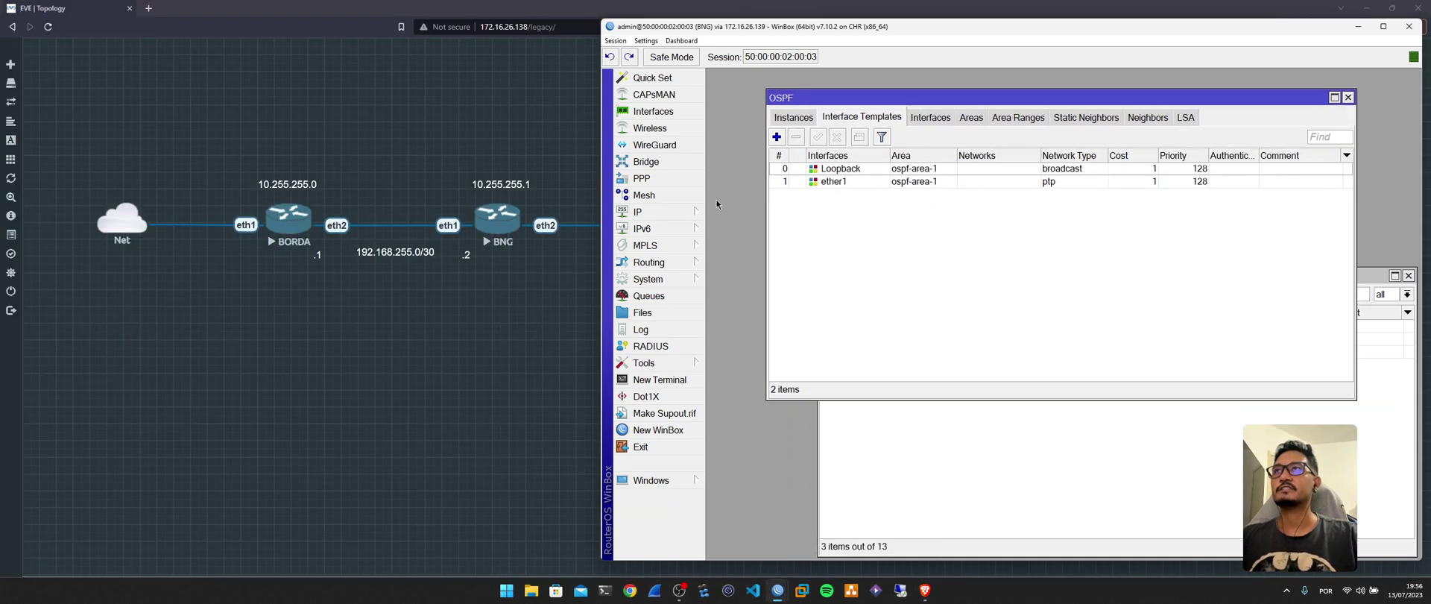
Create IP pool POOLV4-CGNAT with address range 100.64.0.0/24.
left_click(697, 212)
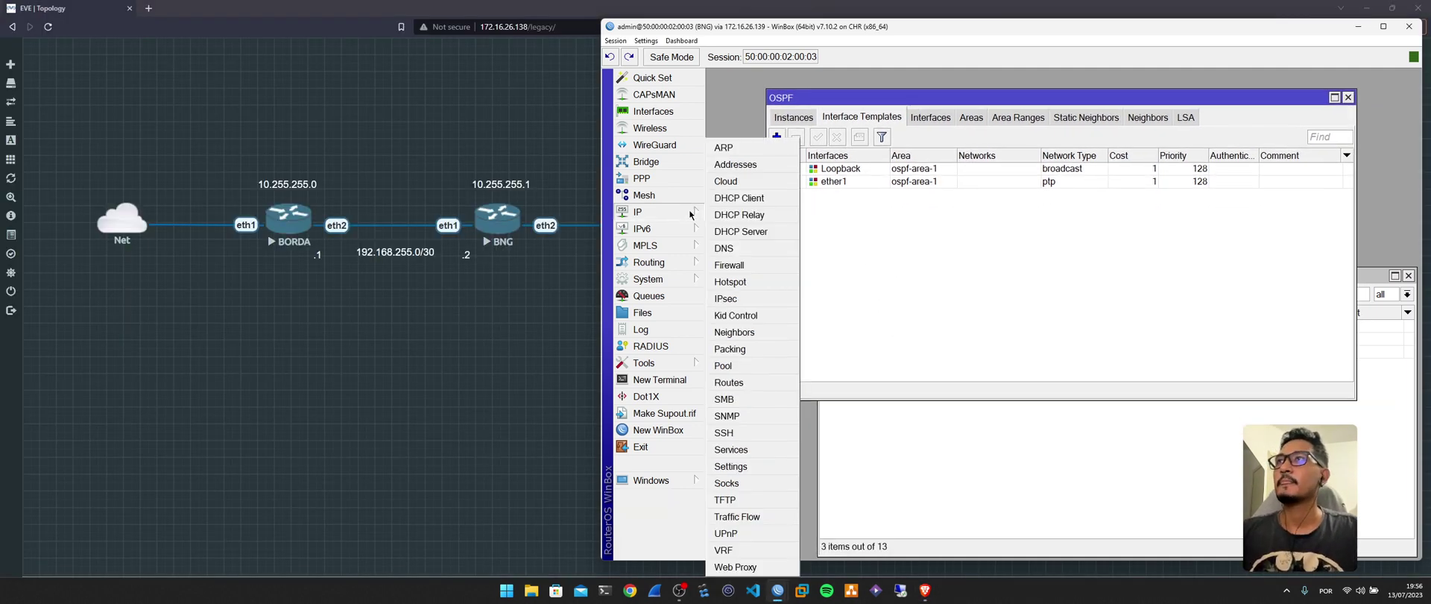
left_click(723, 365)
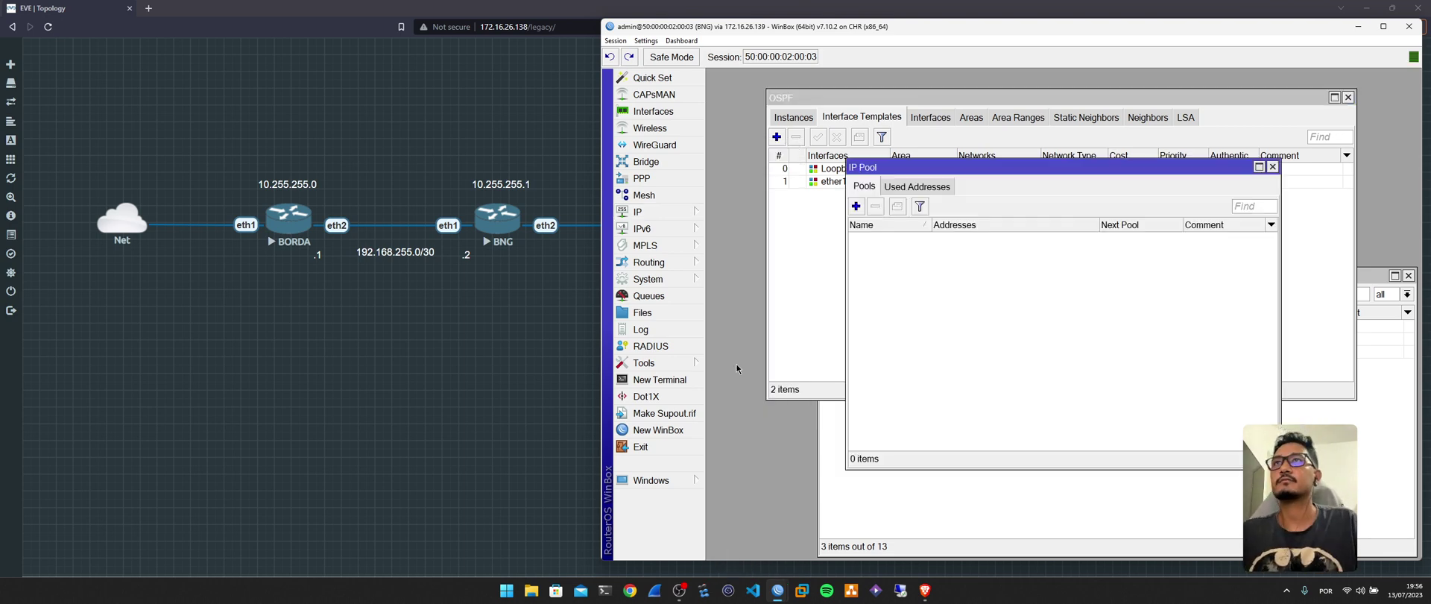
left_click(856, 206)
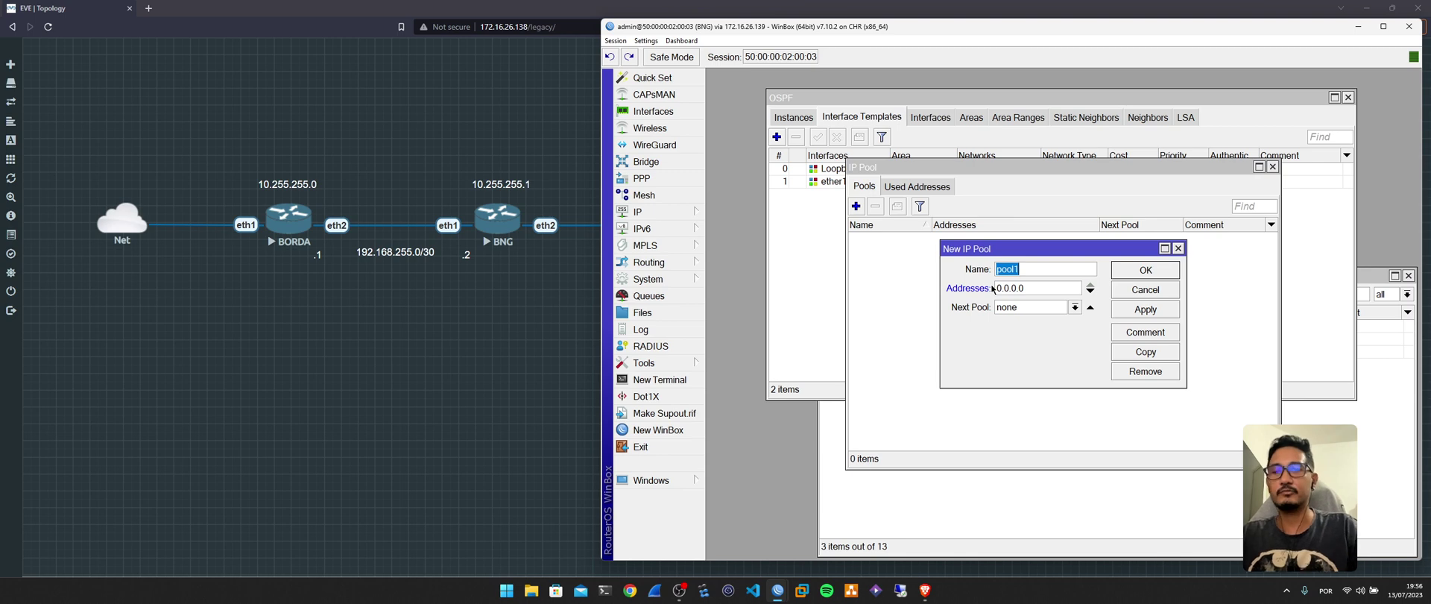
type("POOLV")
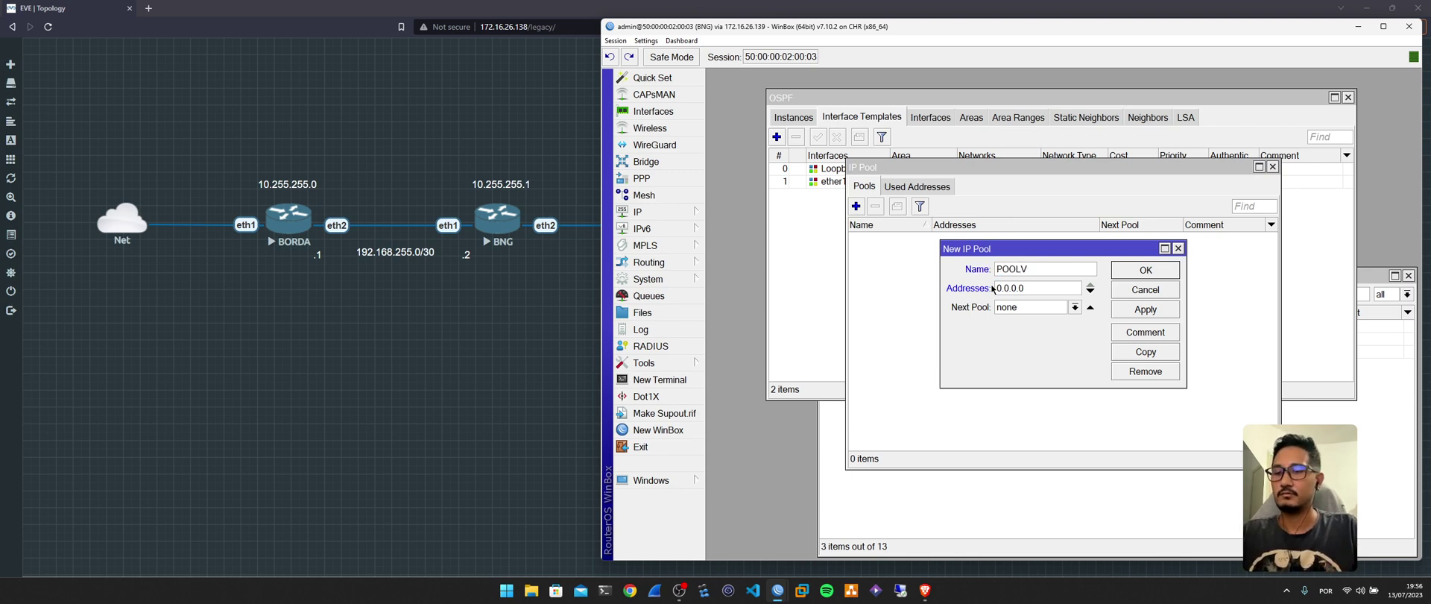
type("4-CGNAT")
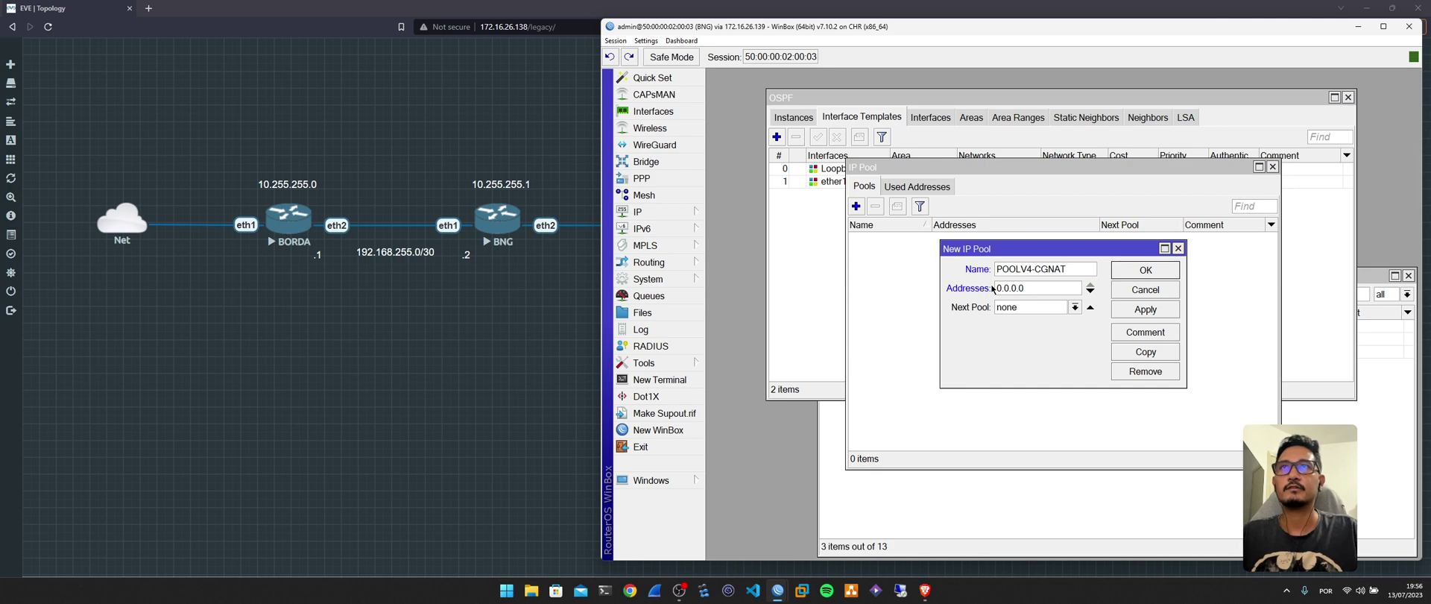
left_click_drag(1029, 289, 944, 288)
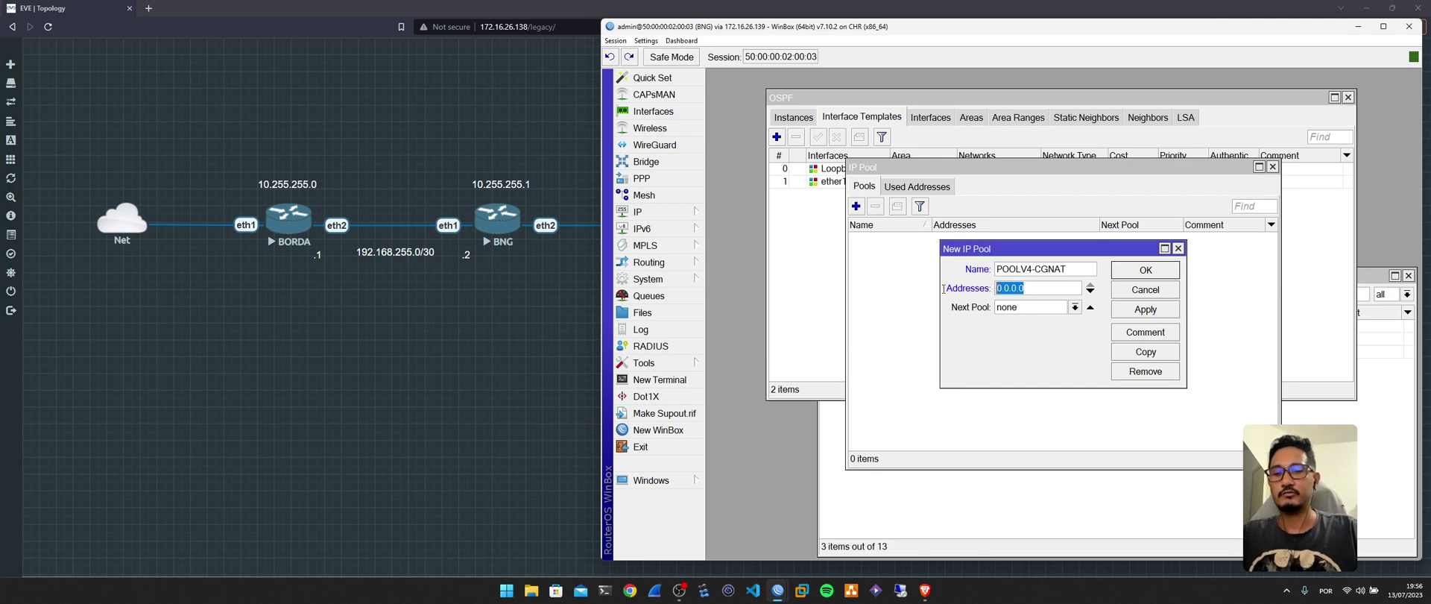
type("1")
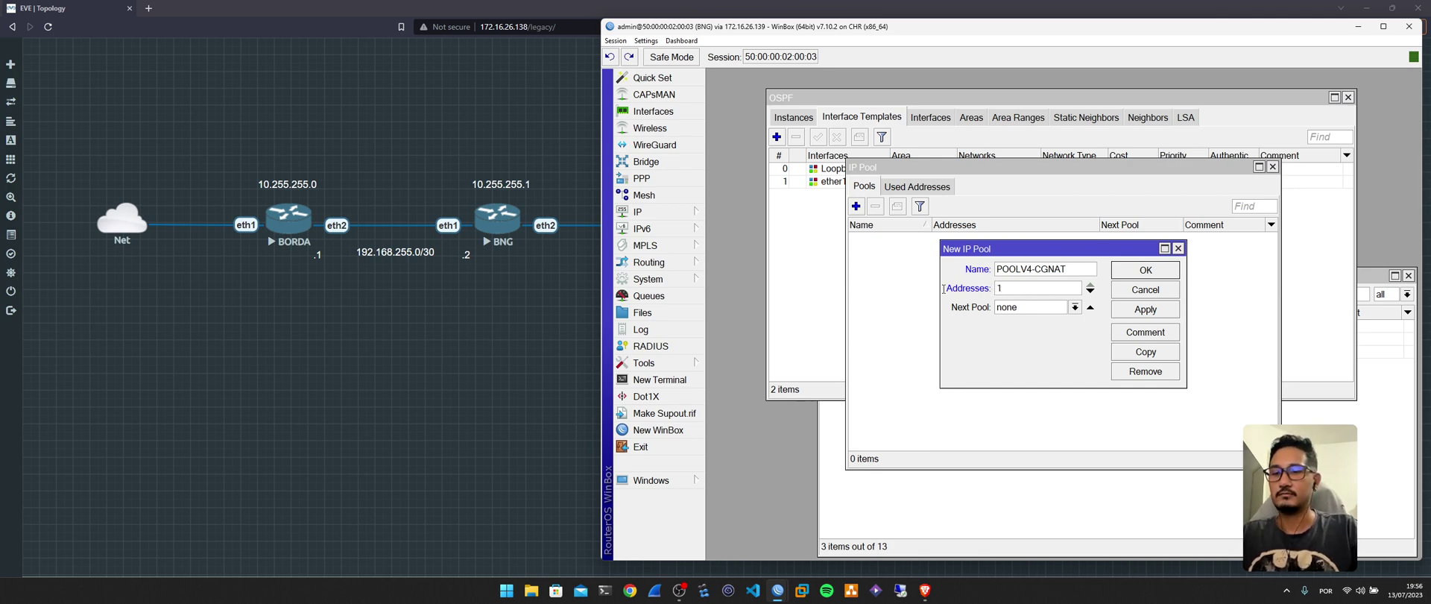
type("00.64.")
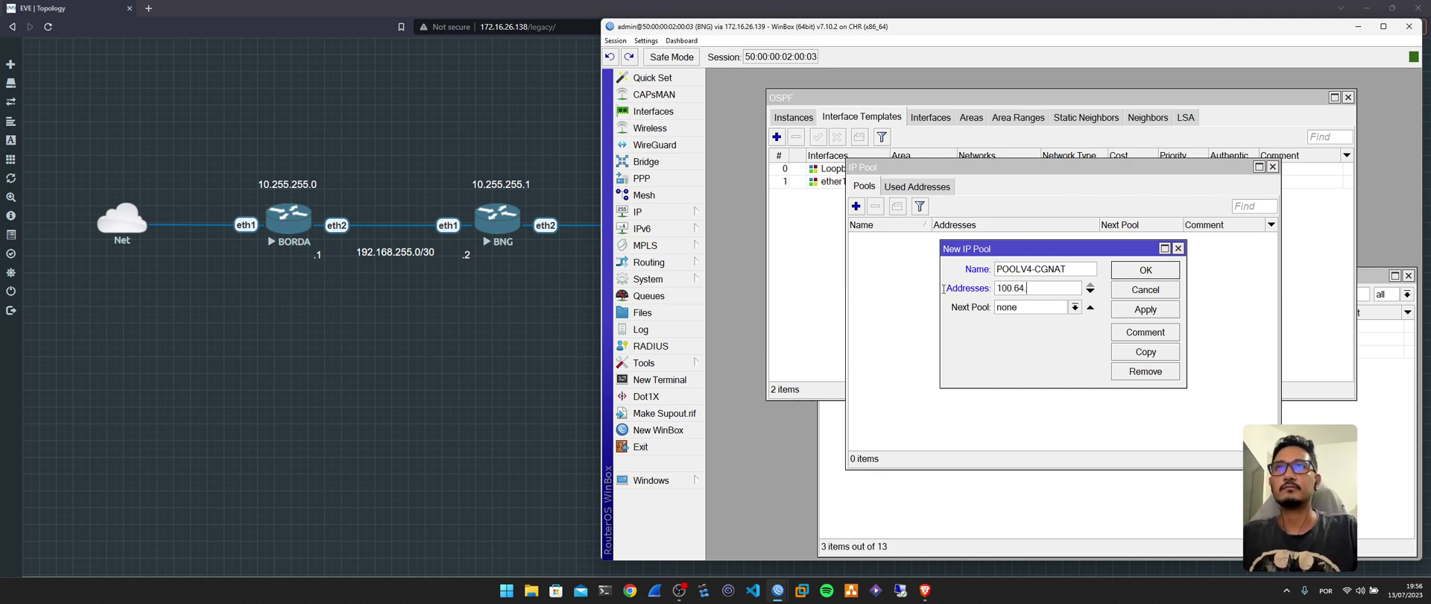
type("0.0")
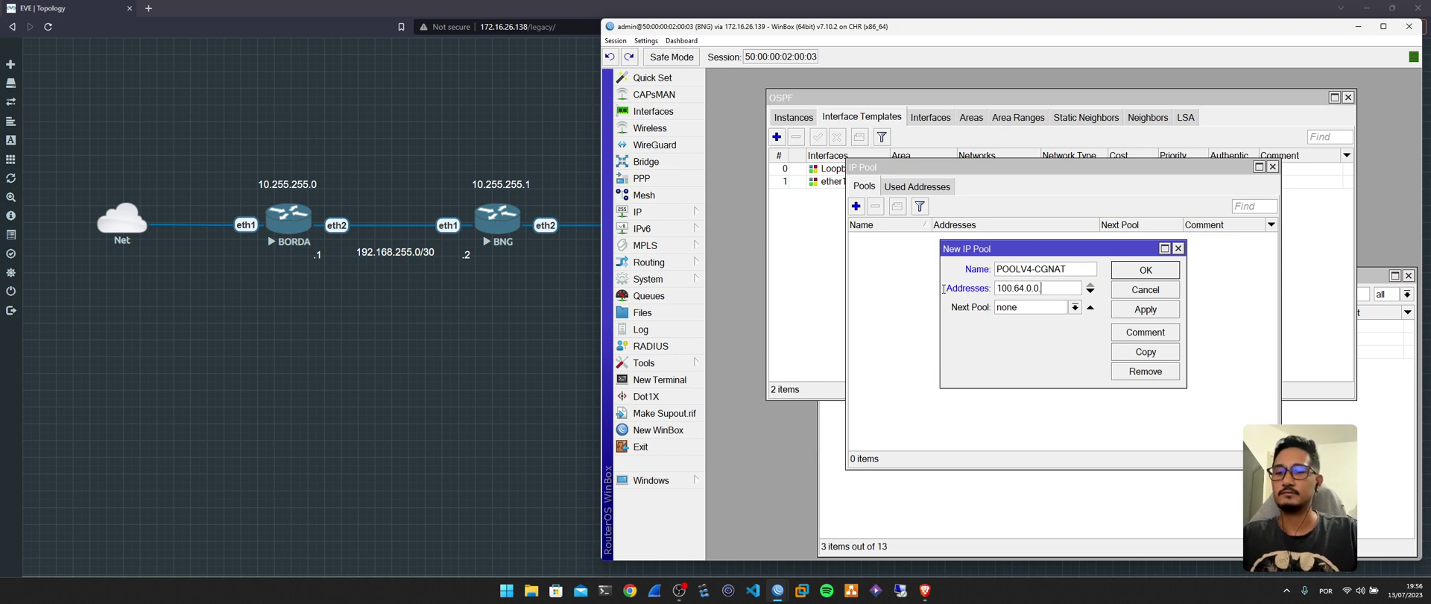
type("/24")
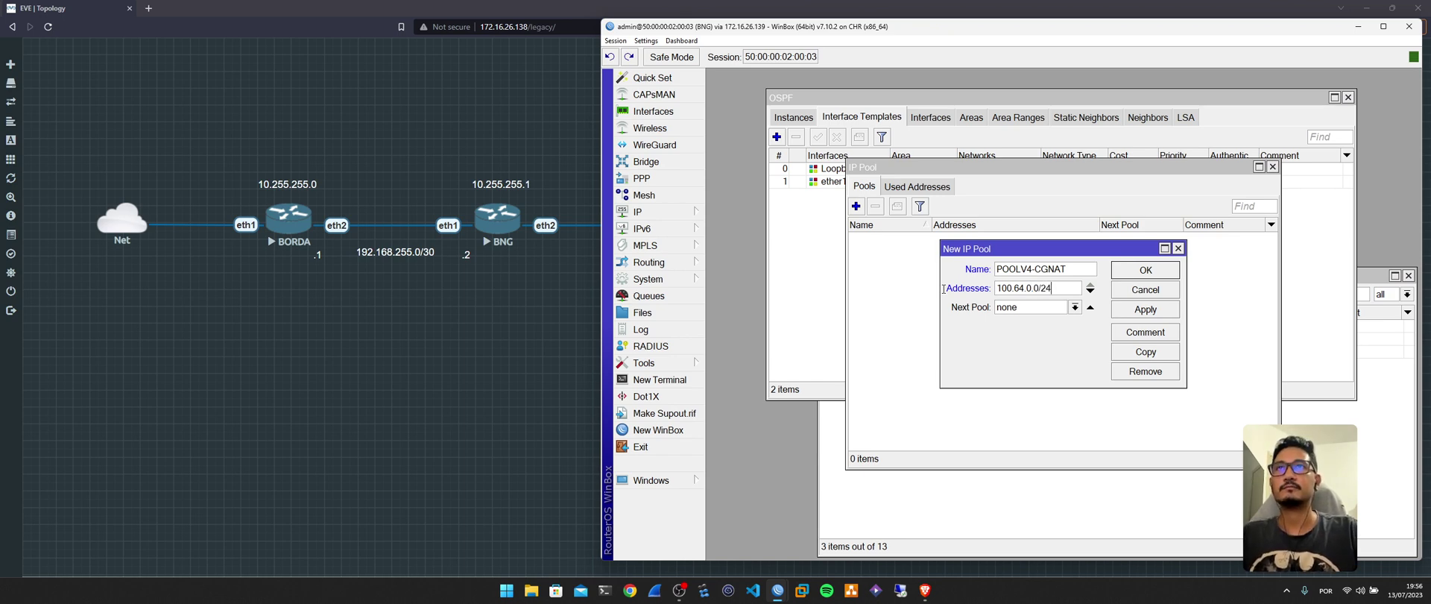
key("Return")
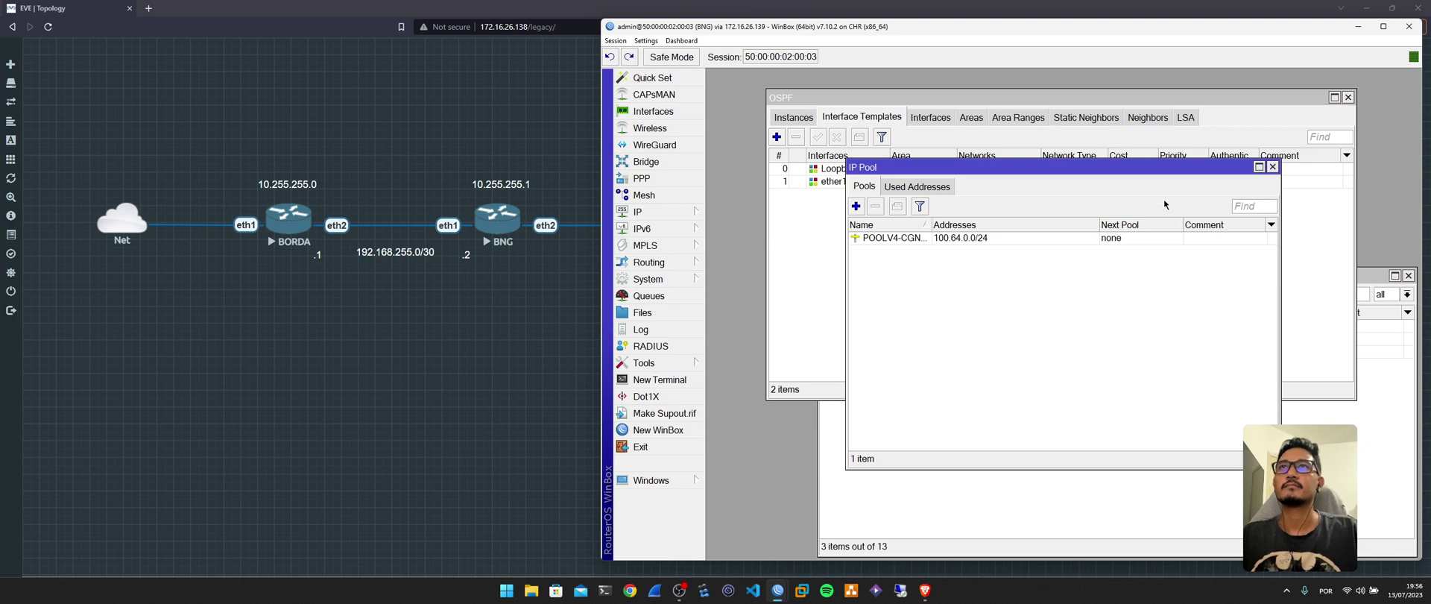
left_click(1272, 167)
Set the router's DNS server to 8.8.8.8, close the OSPF and Route List windows, then open PPP.
left_click(641, 212)
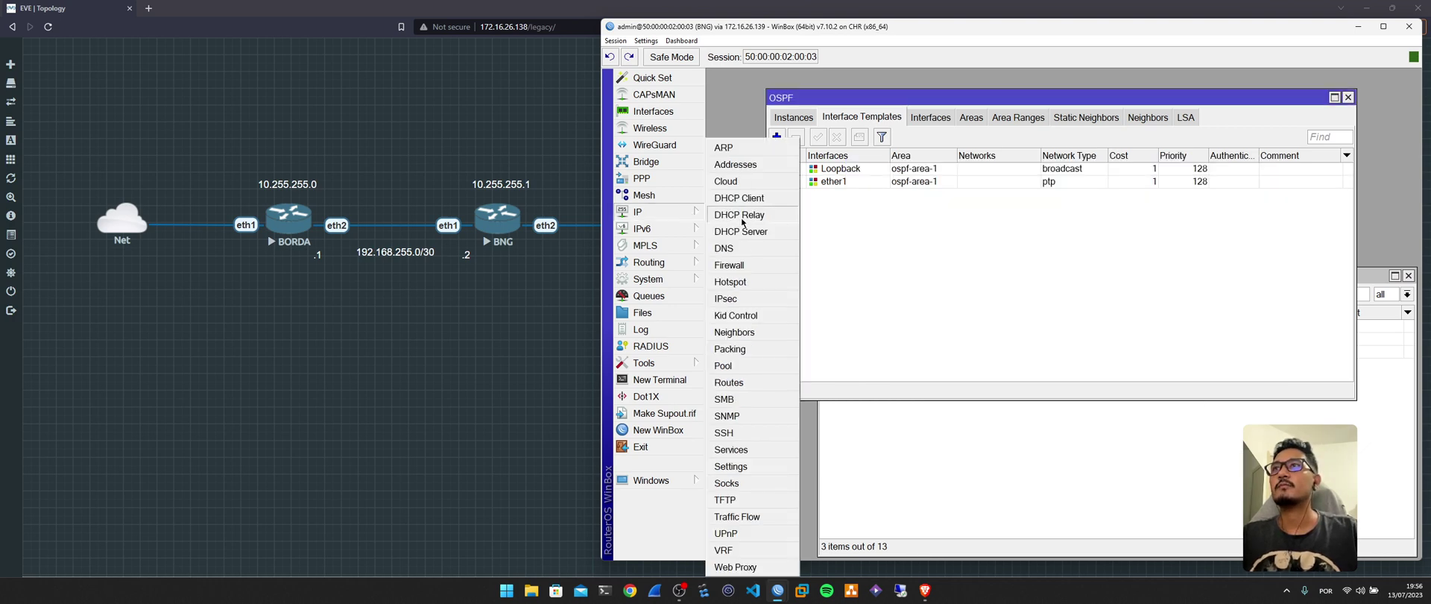
left_click(746, 250)
double_click(1040, 199)
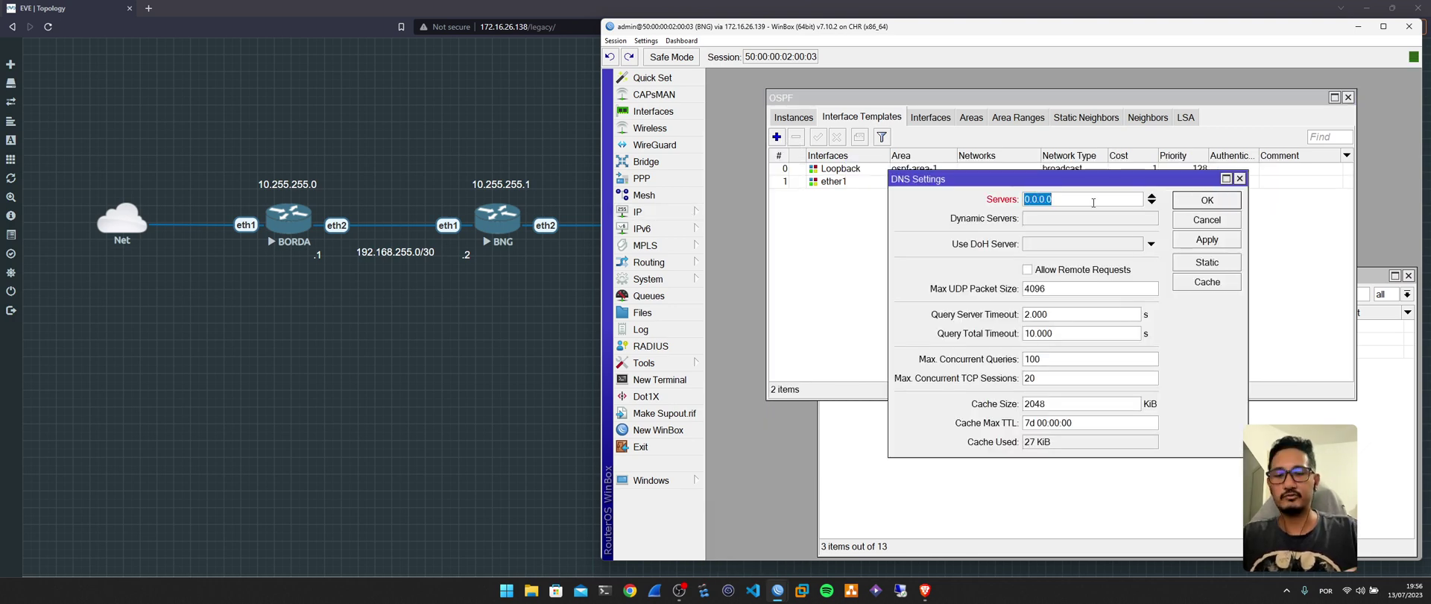
type("8.8.8.8")
key("Return")
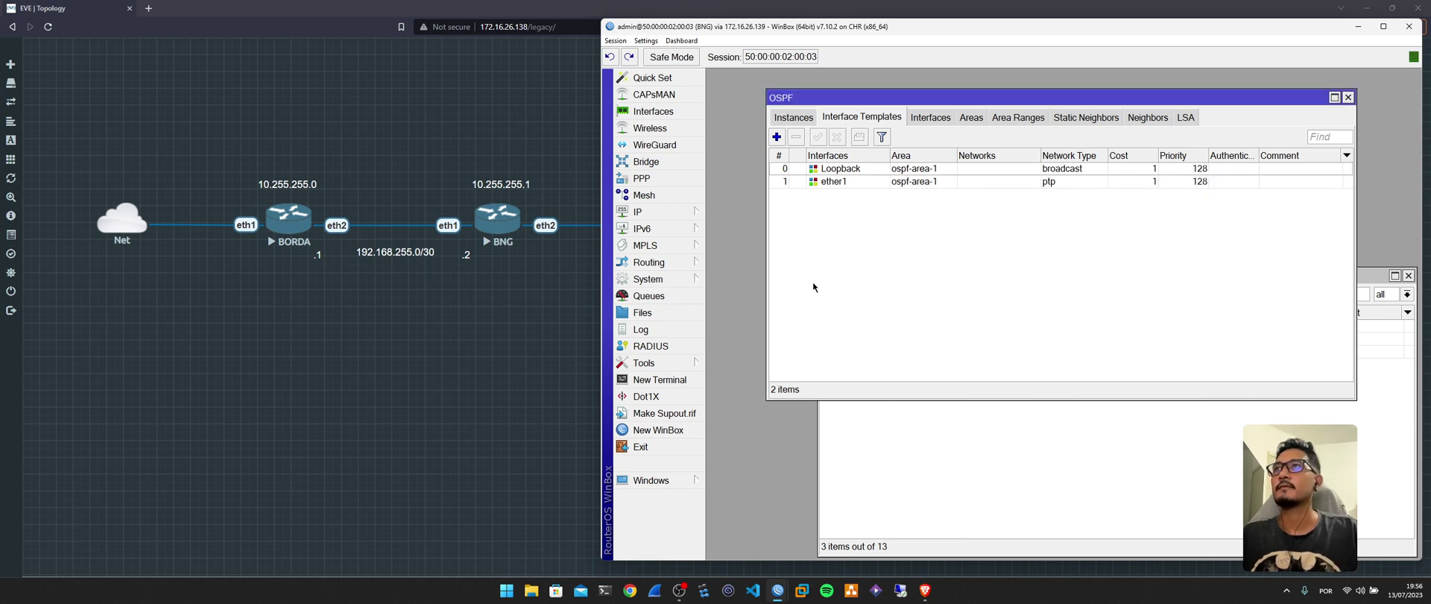
left_click(1348, 97)
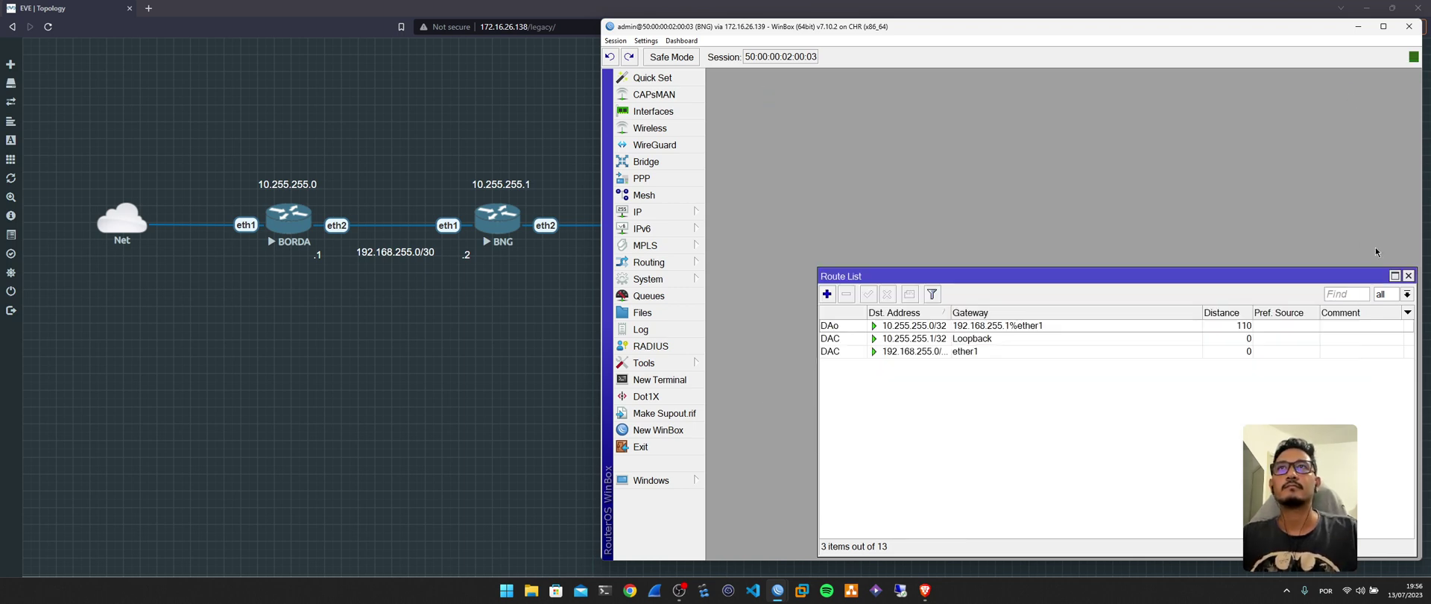
left_click(1408, 275)
left_click(675, 180)
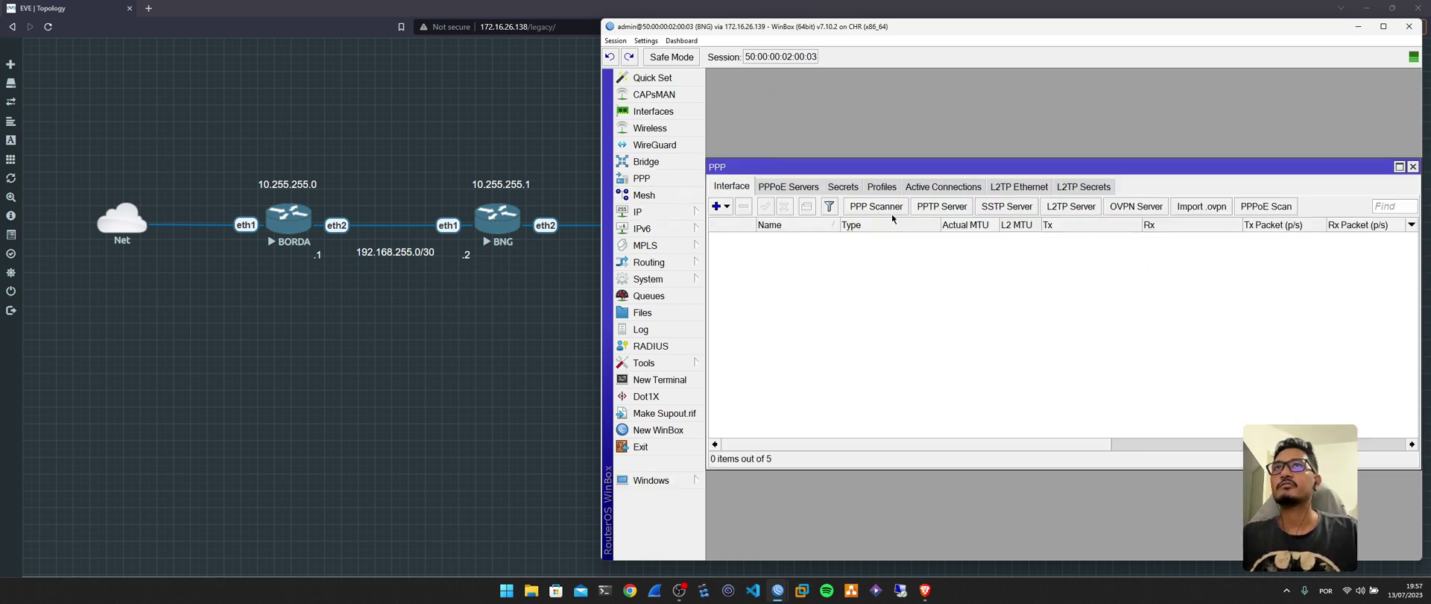
Add PPP secret TESTE with a password, limited to the pppoe service.
left_click(850, 186)
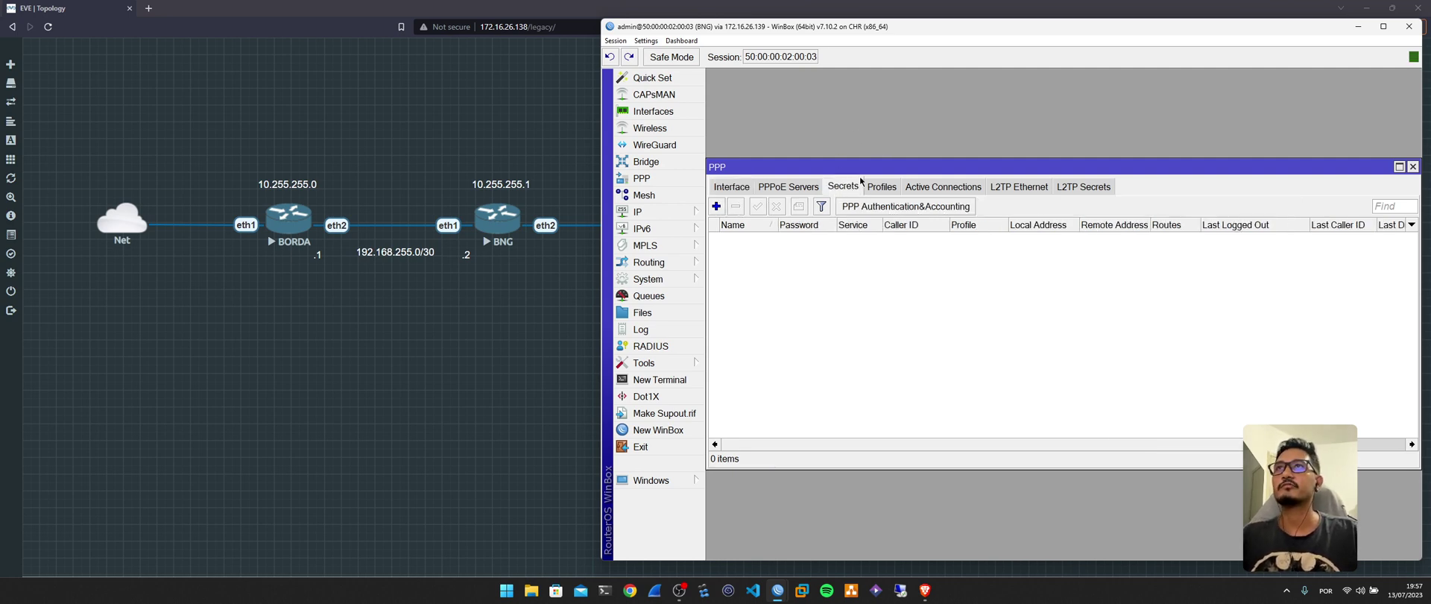
left_click(715, 206)
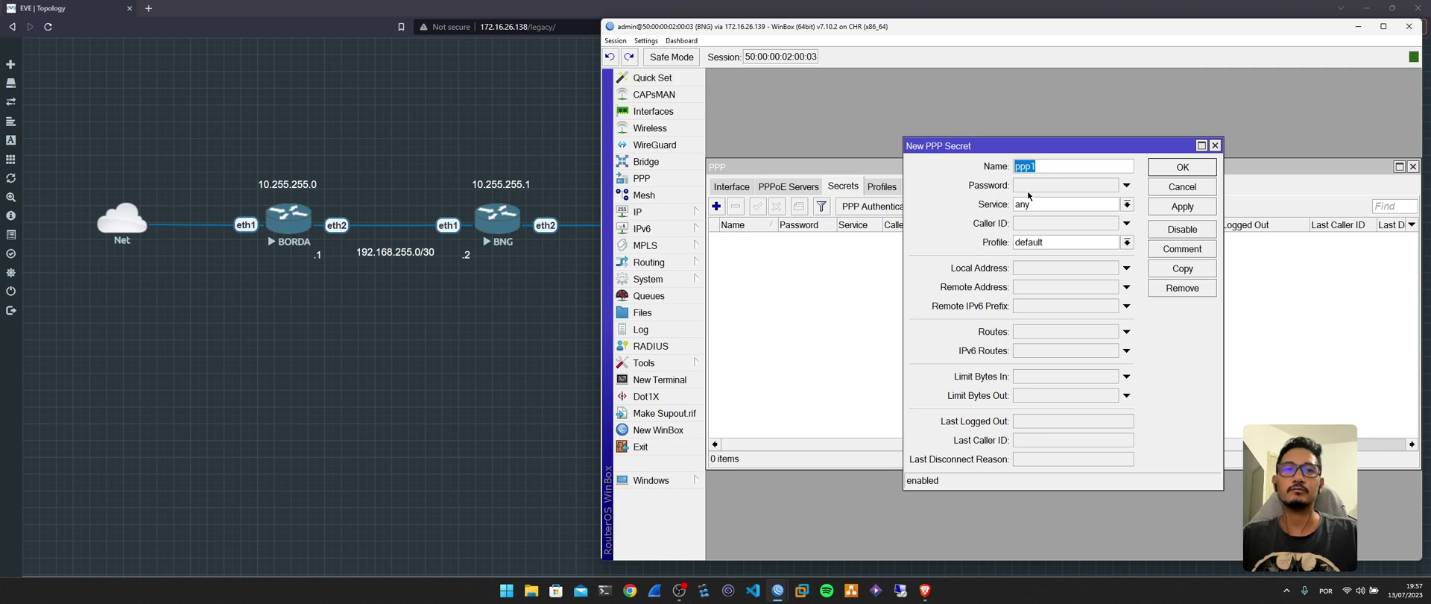
type("TESTE")
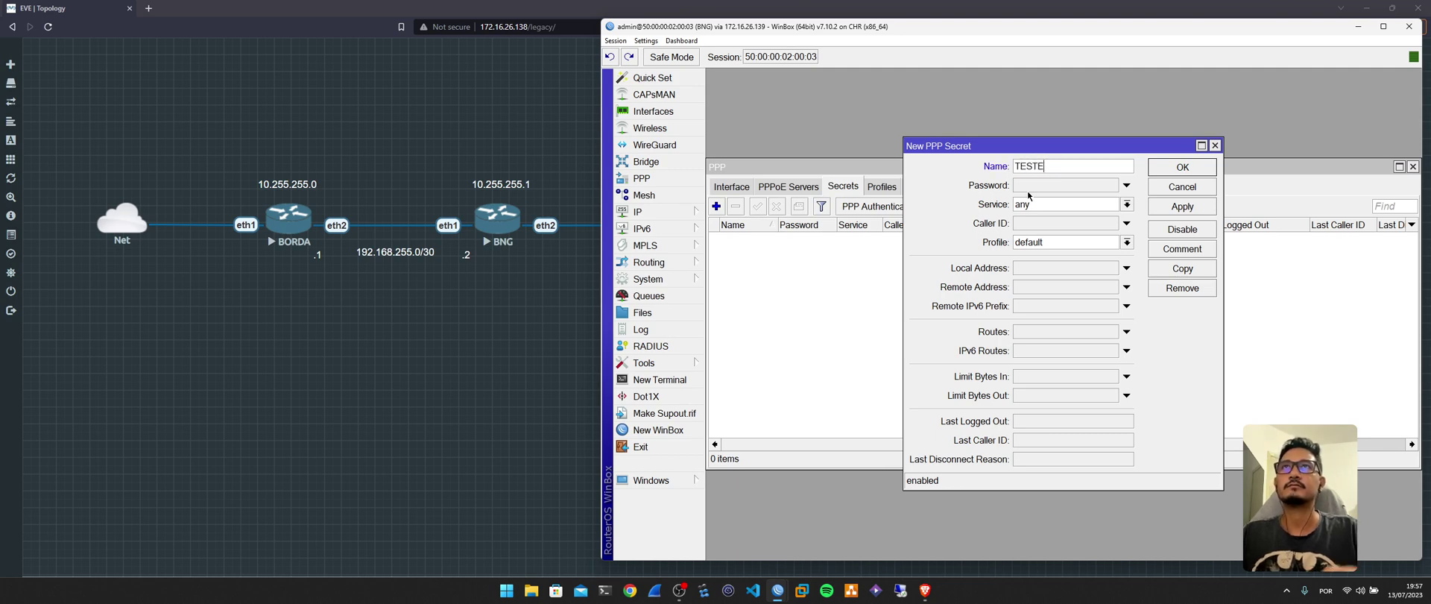
left_click(1028, 191)
type("*****")
left_click(1047, 207)
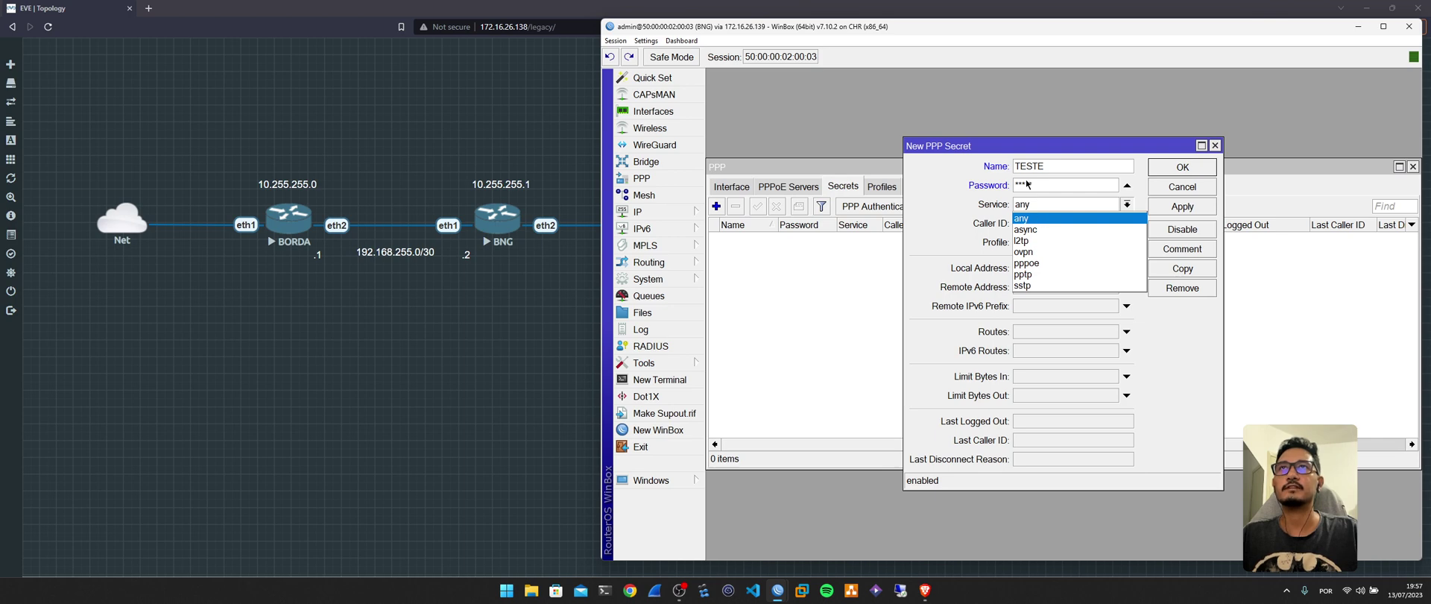
left_click(1045, 264)
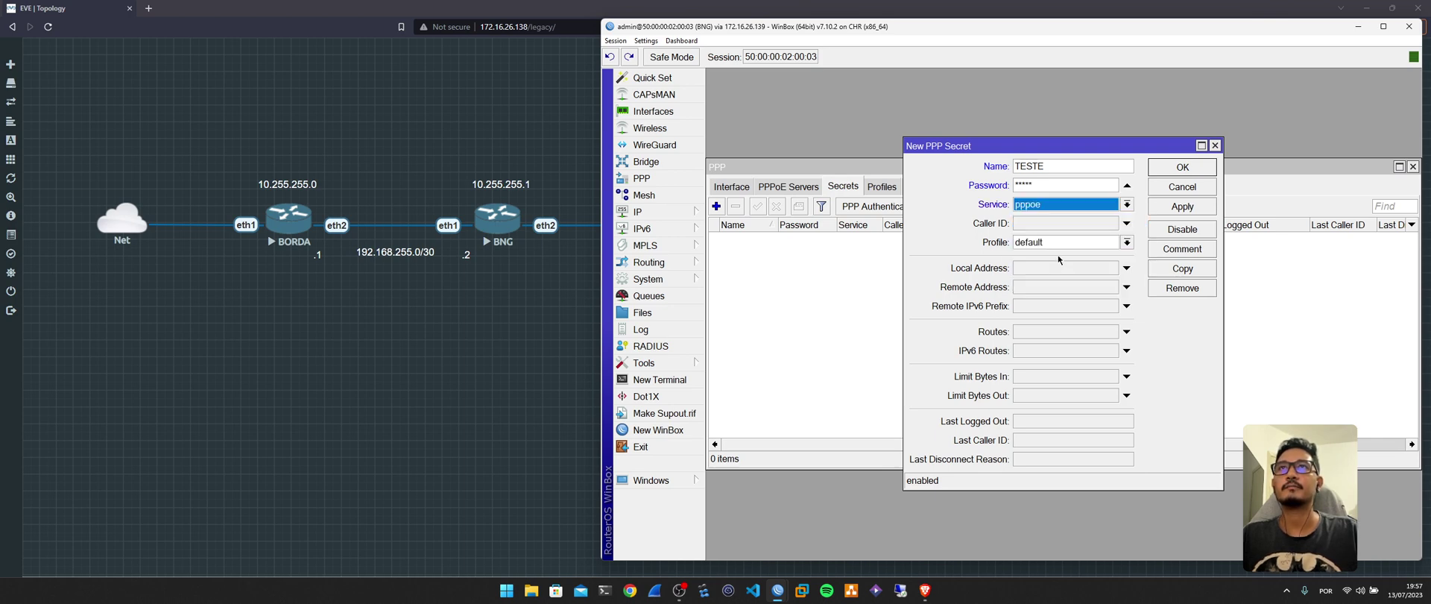
left_click_drag(1134, 146, 1114, 152)
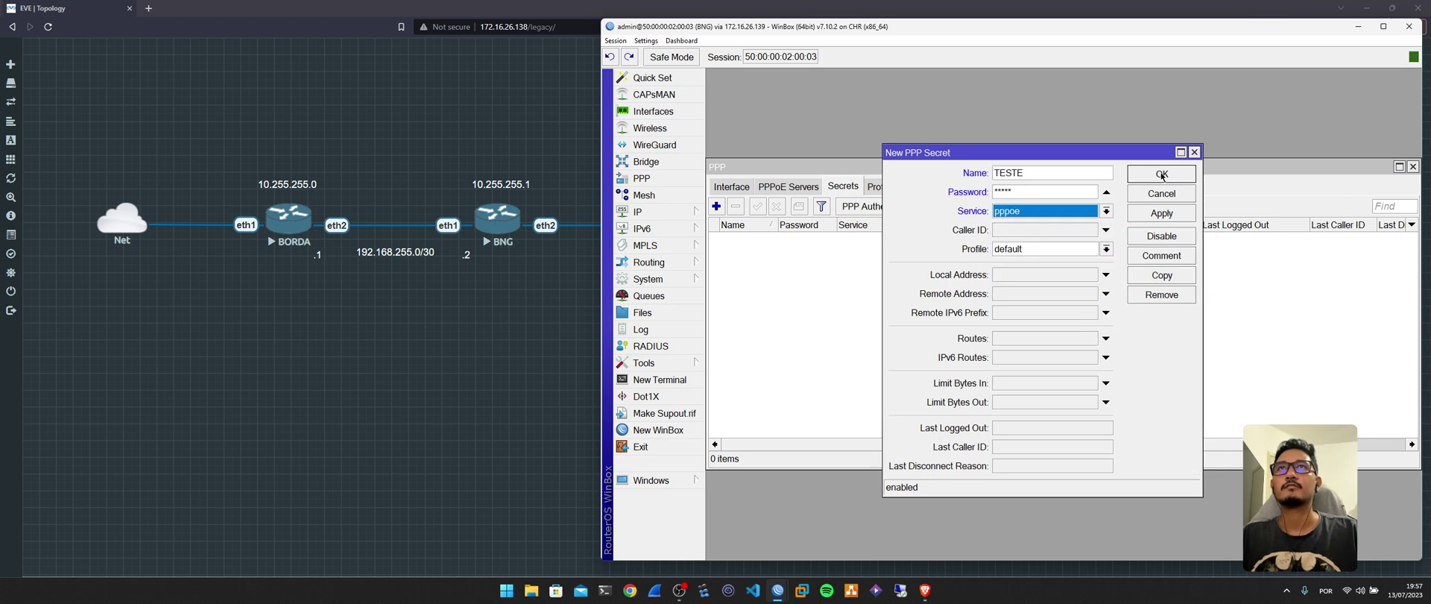
left_click(1161, 173)
left_click(881, 186)
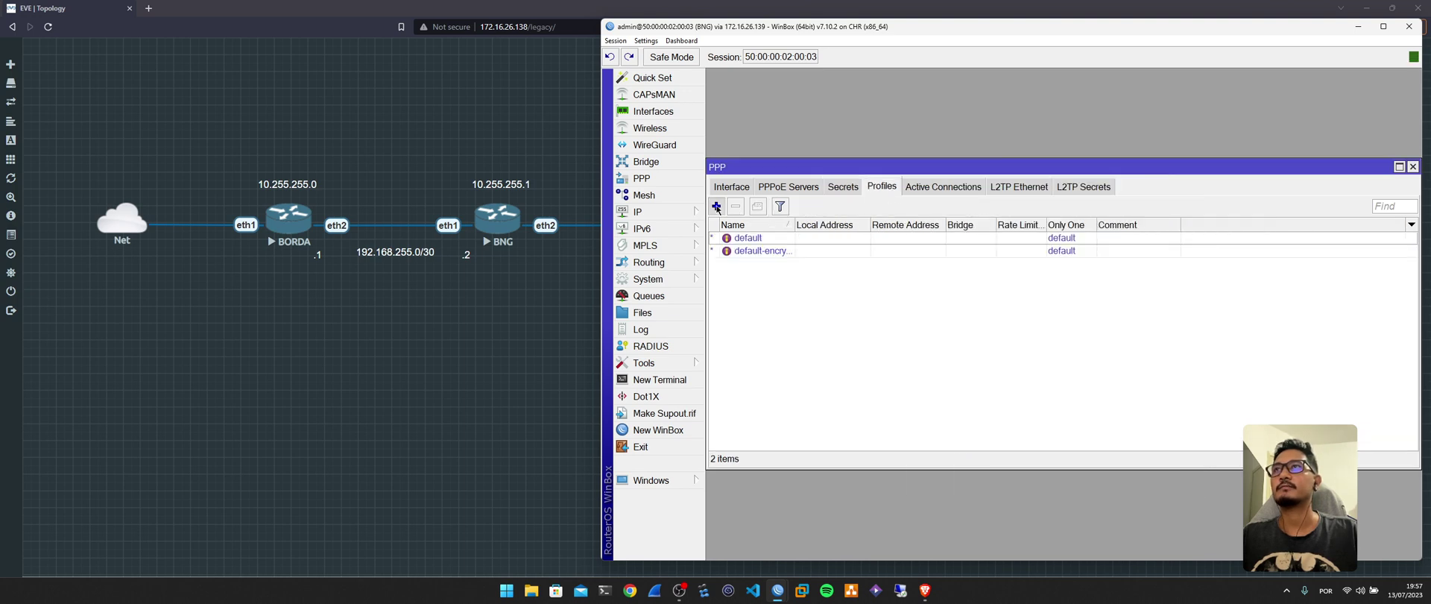
Start a new PPP profile named PPPOE with local address 10.255.255.1.
left_click(716, 207)
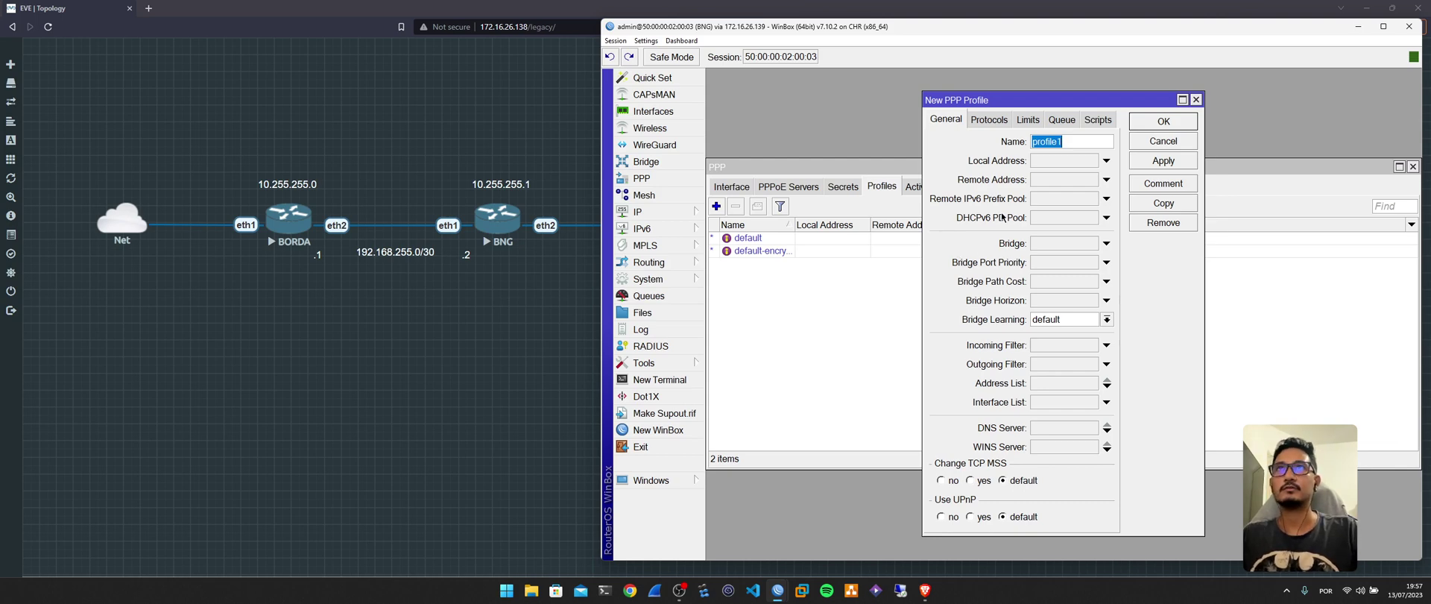
type("PPPOE")
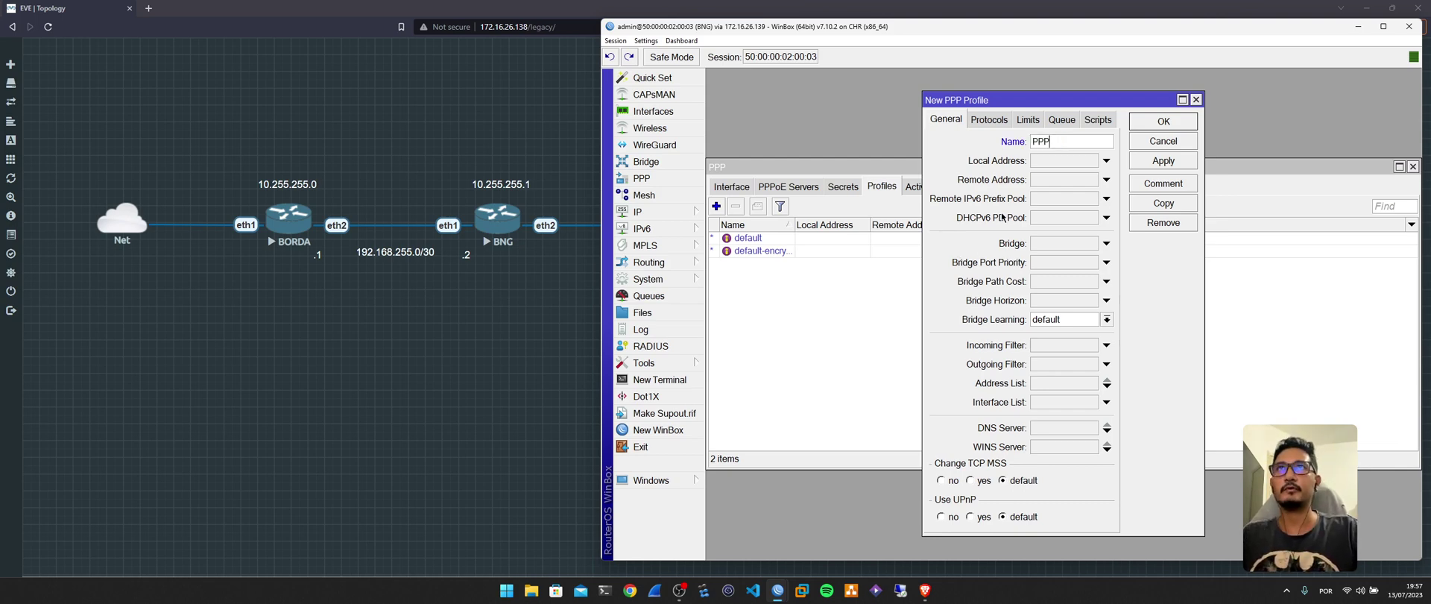
left_click(1106, 160)
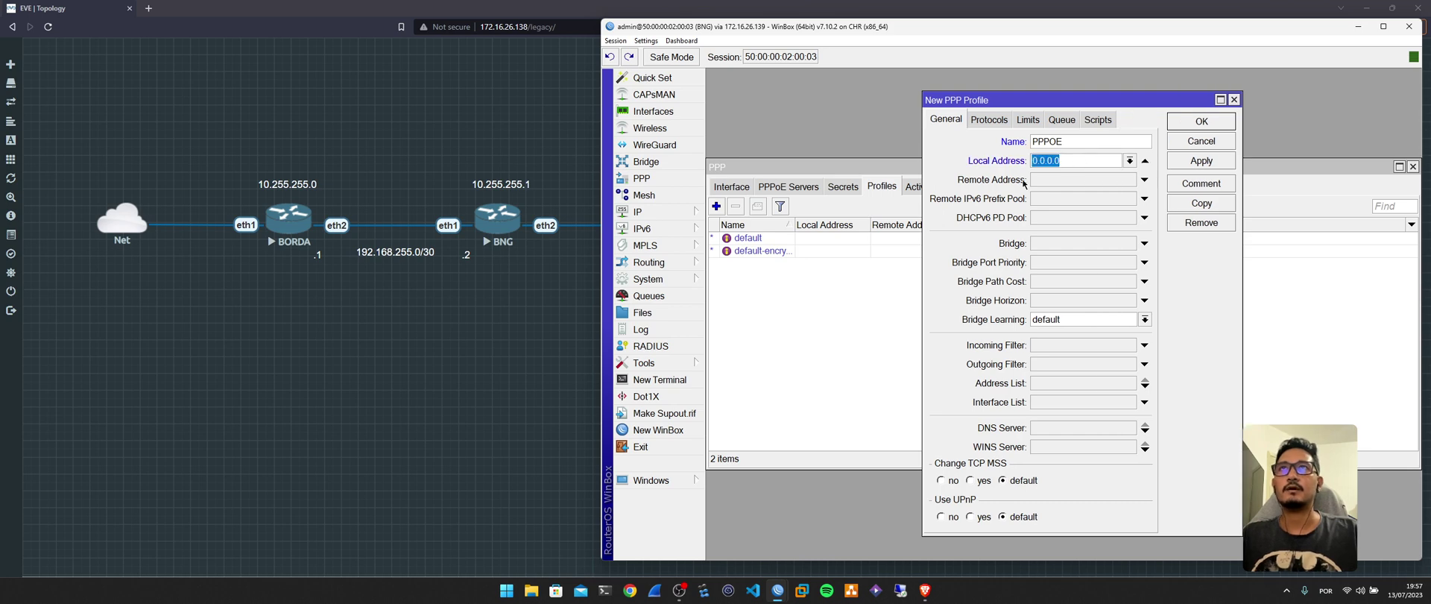
left_click_drag(1039, 100, 1041, 96)
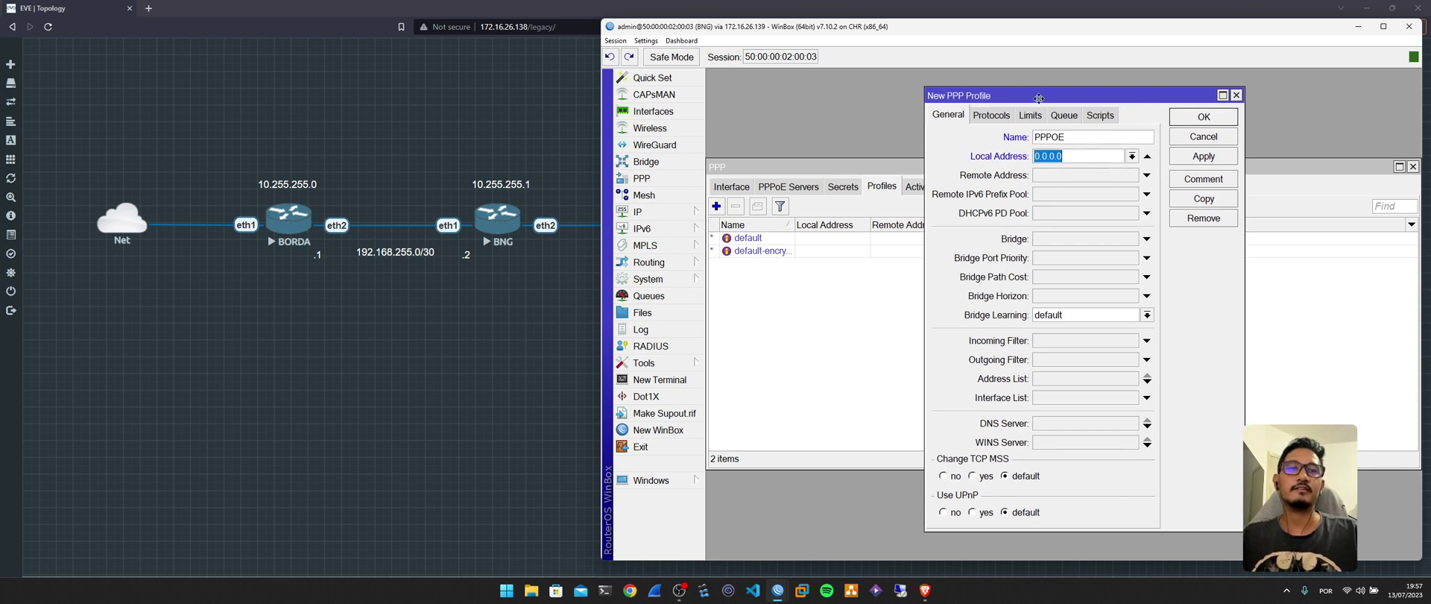
left_click(638, 212)
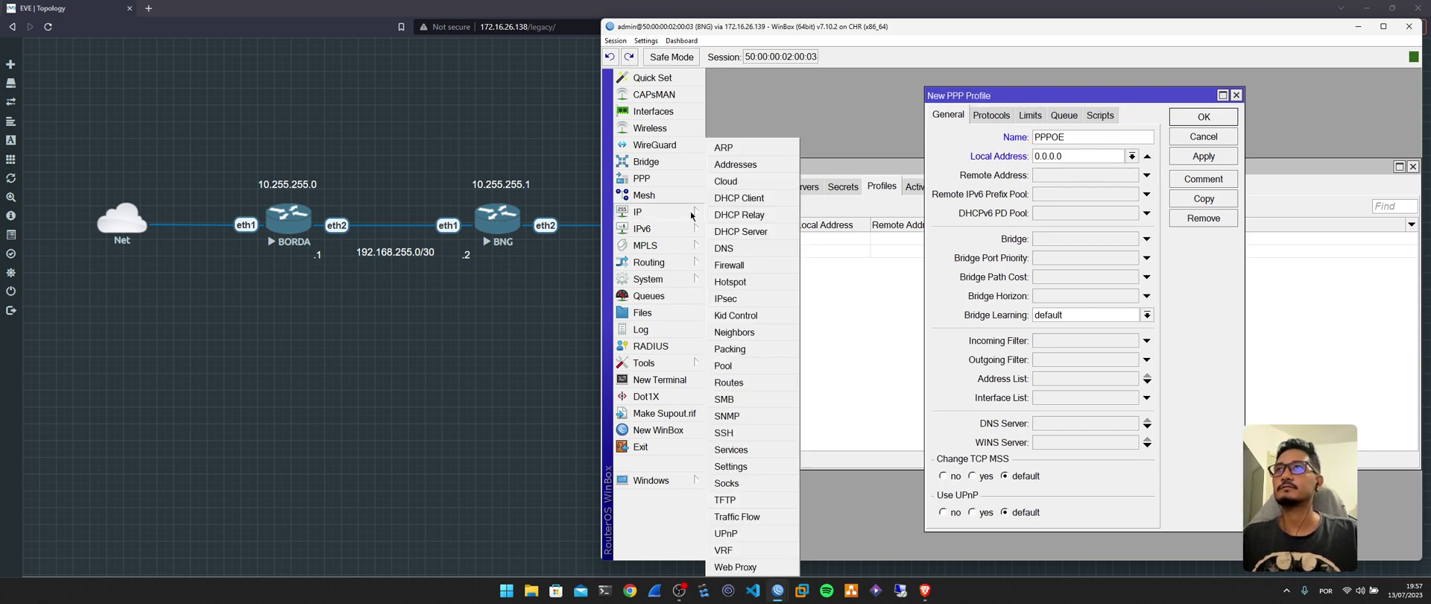
left_click(746, 160)
double_click(948, 139)
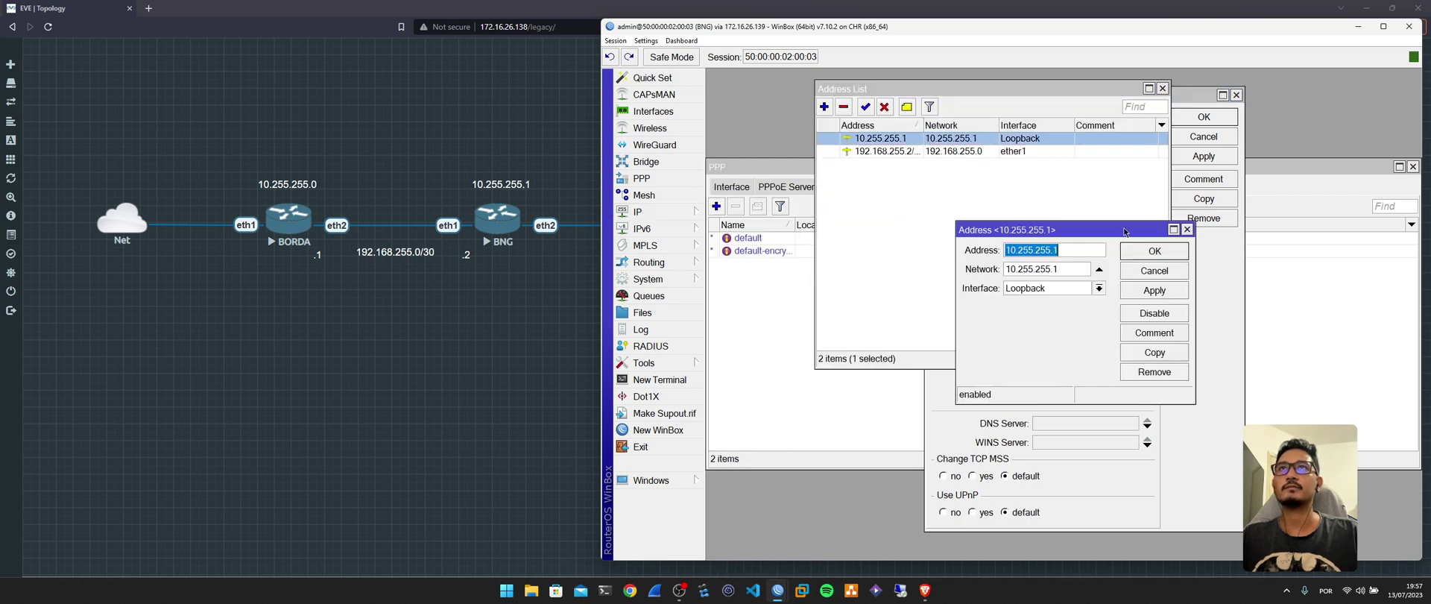
left_click(1160, 269)
left_click(1162, 88)
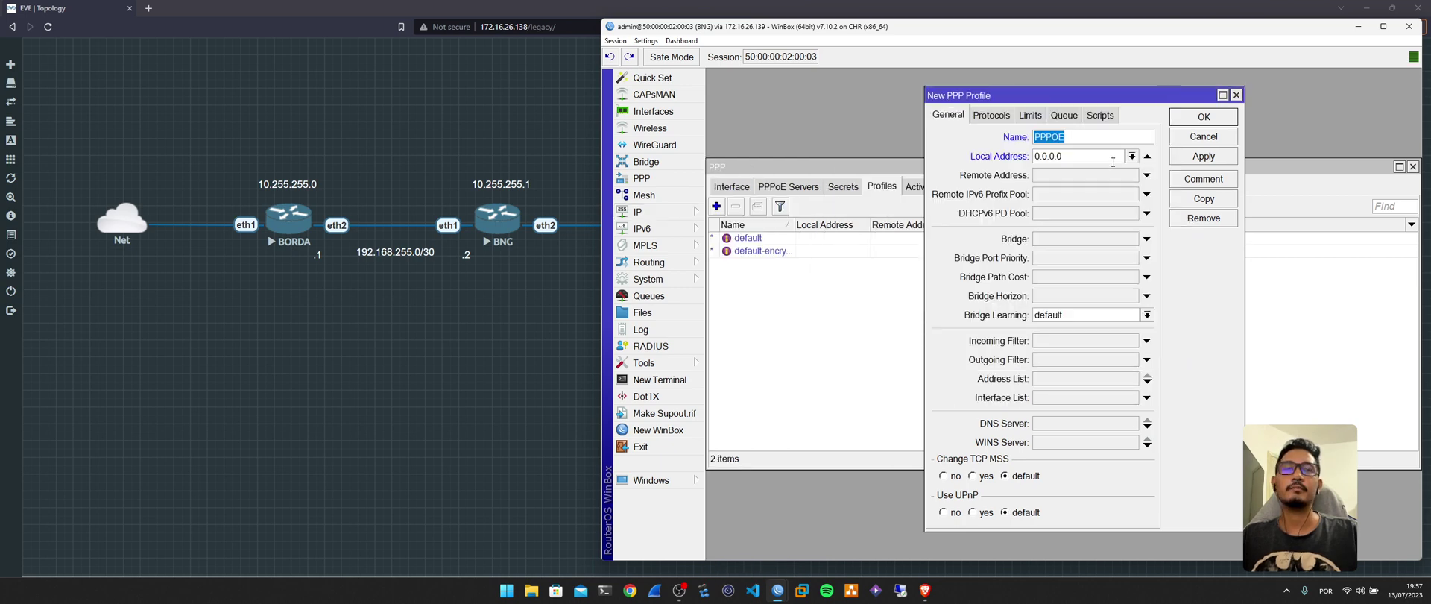
triple_click(1111, 156)
type("10.255.255.1")
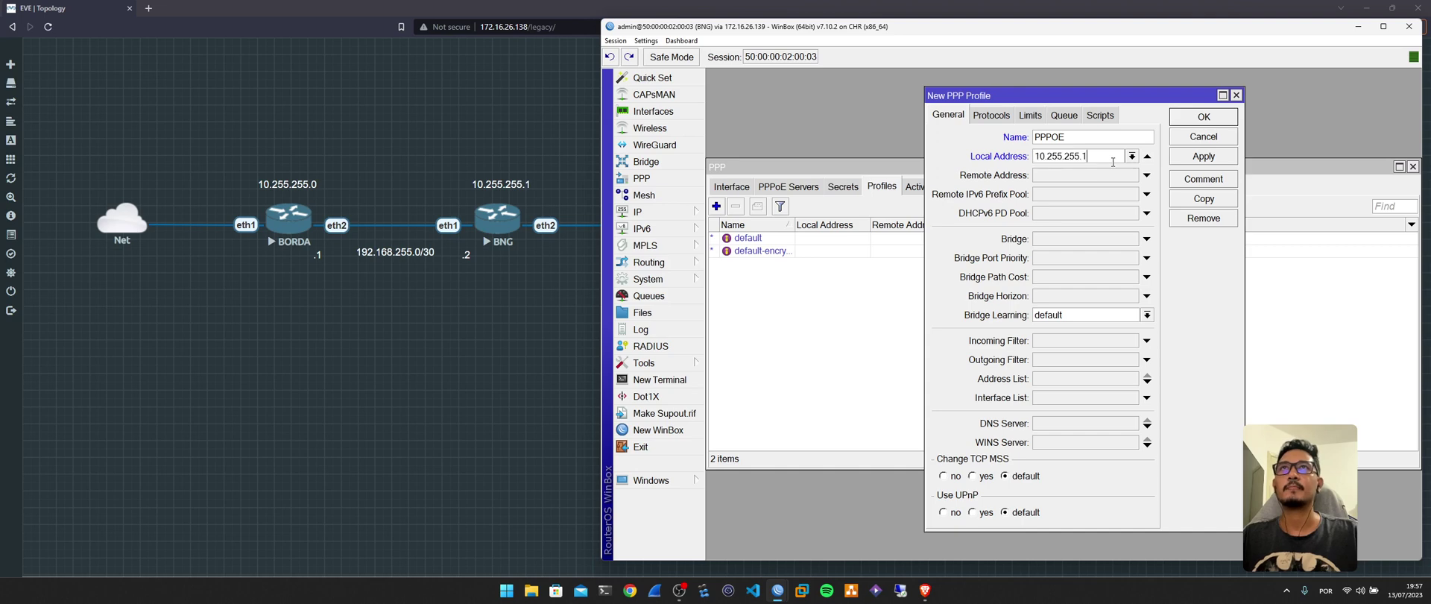
Set the profile's remote address to POOLV4-CGNAT, limit it to one session, and save it.
left_click(1093, 176)
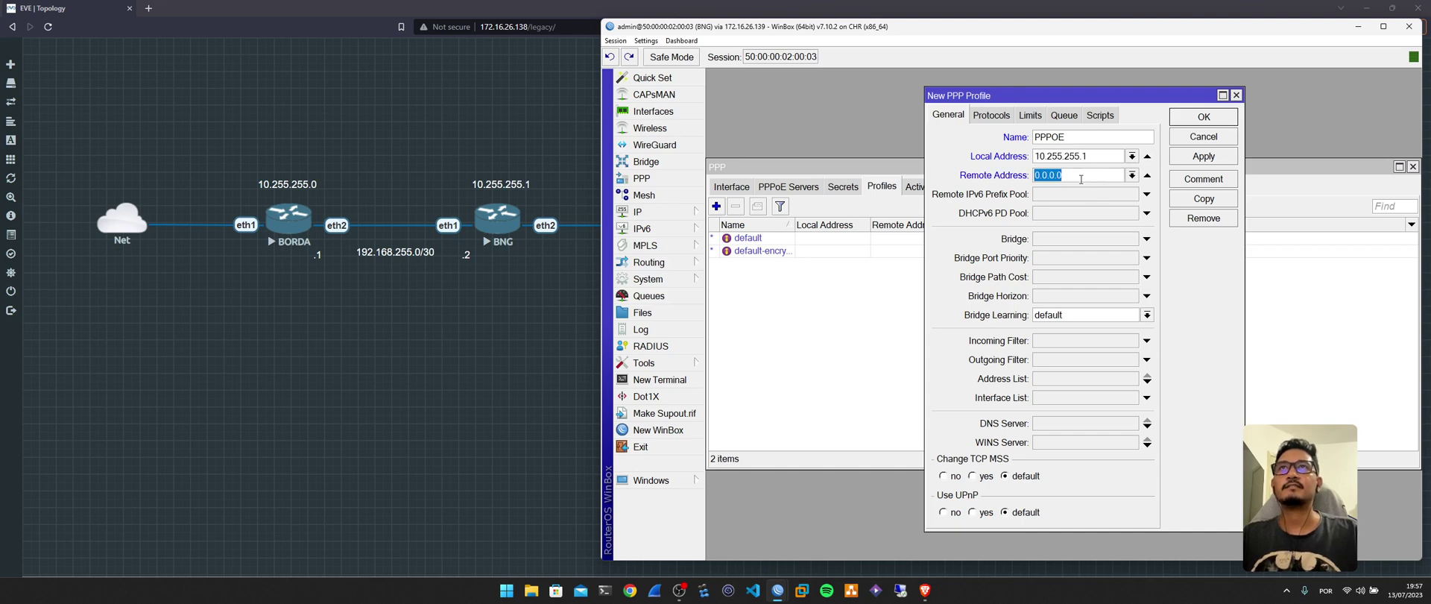
left_click(1131, 176)
left_click(1070, 188)
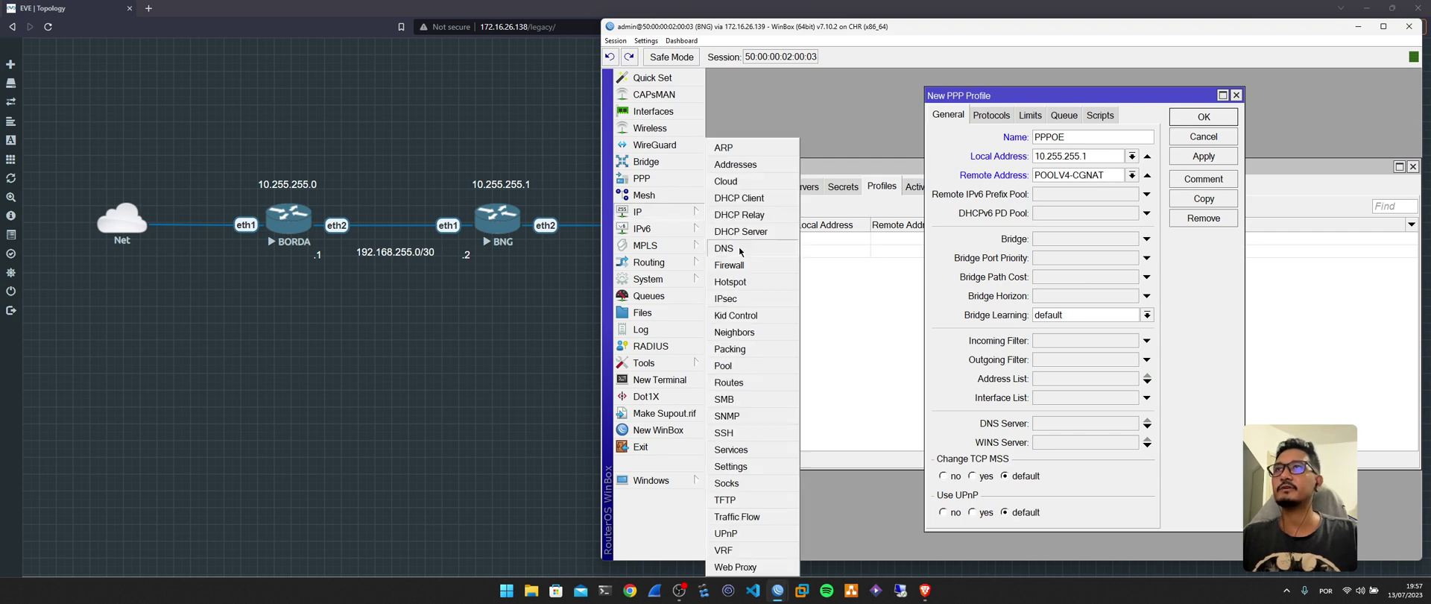
left_click(1053, 155)
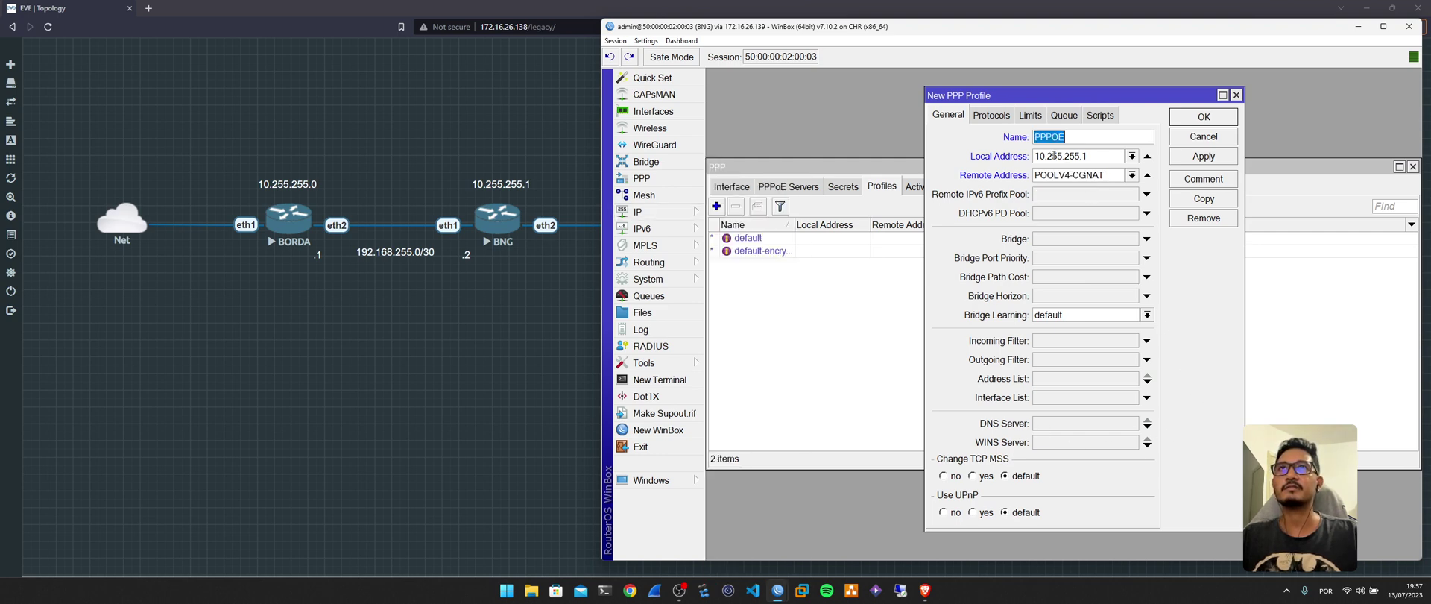
left_click(992, 116)
left_click(1028, 115)
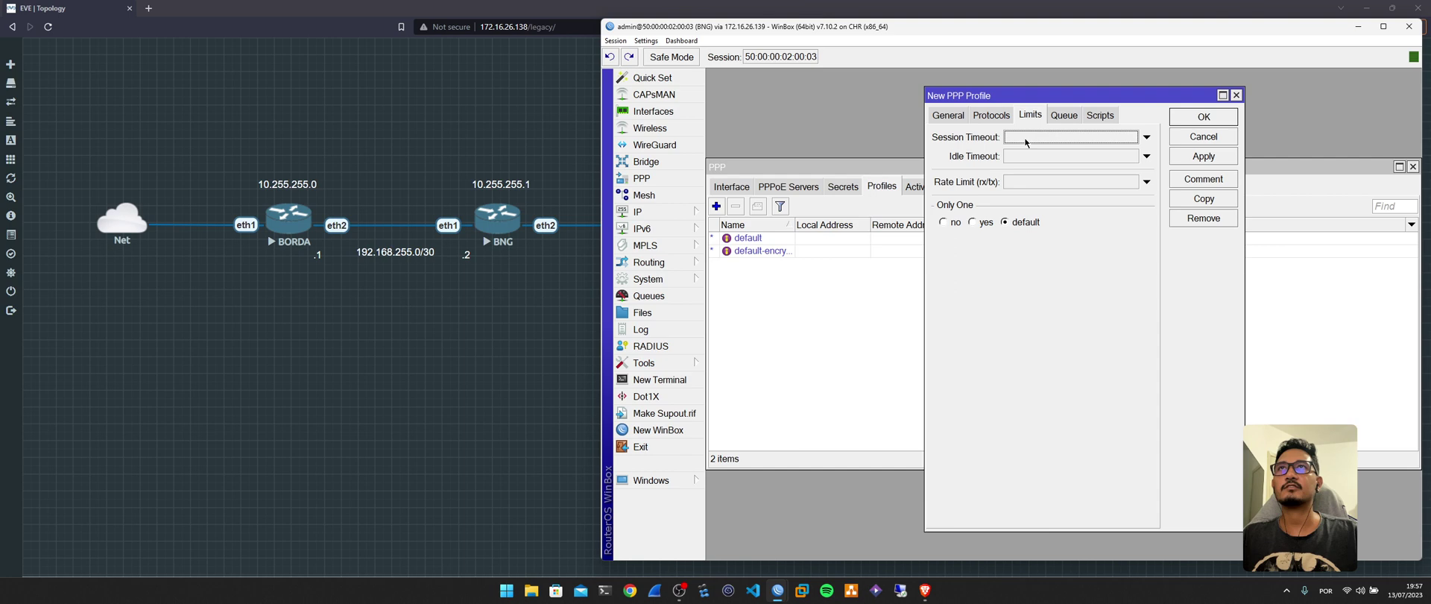
left_click(973, 222)
left_click(1066, 116)
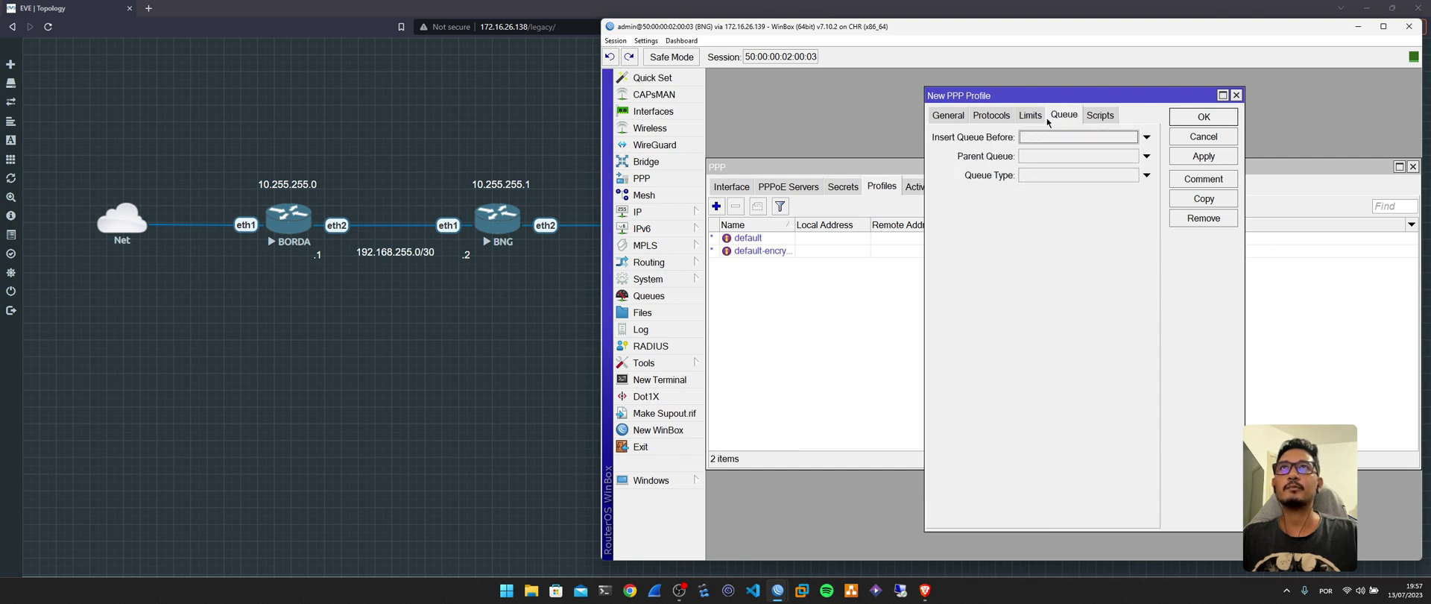
left_click(1203, 117)
left_click(843, 187)
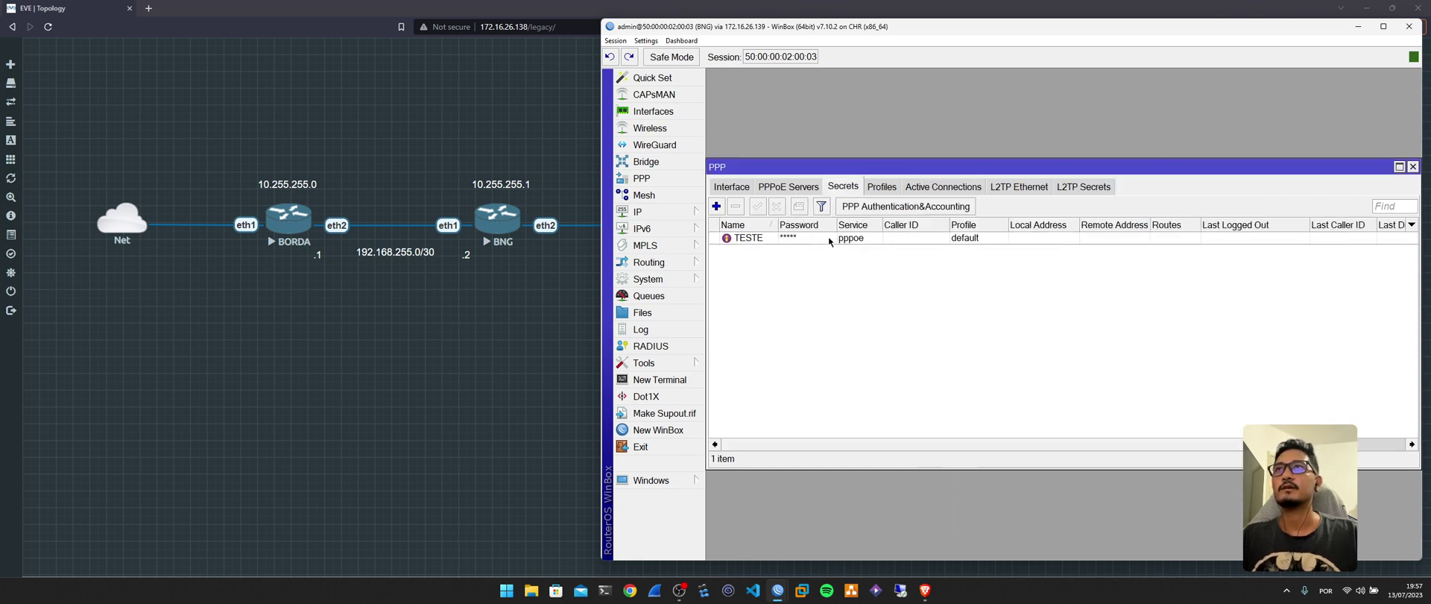
Reopen secret TESTE, keep its profile as default, and save it.
double_click(808, 241)
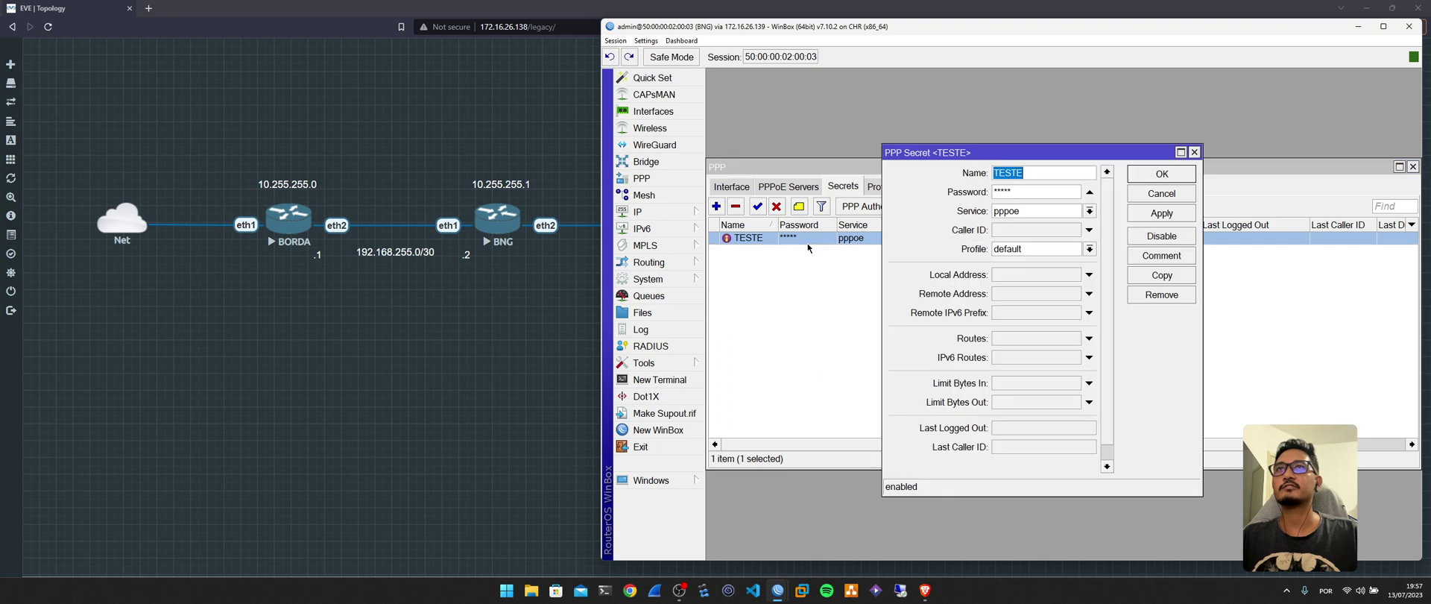
left_click(1016, 250)
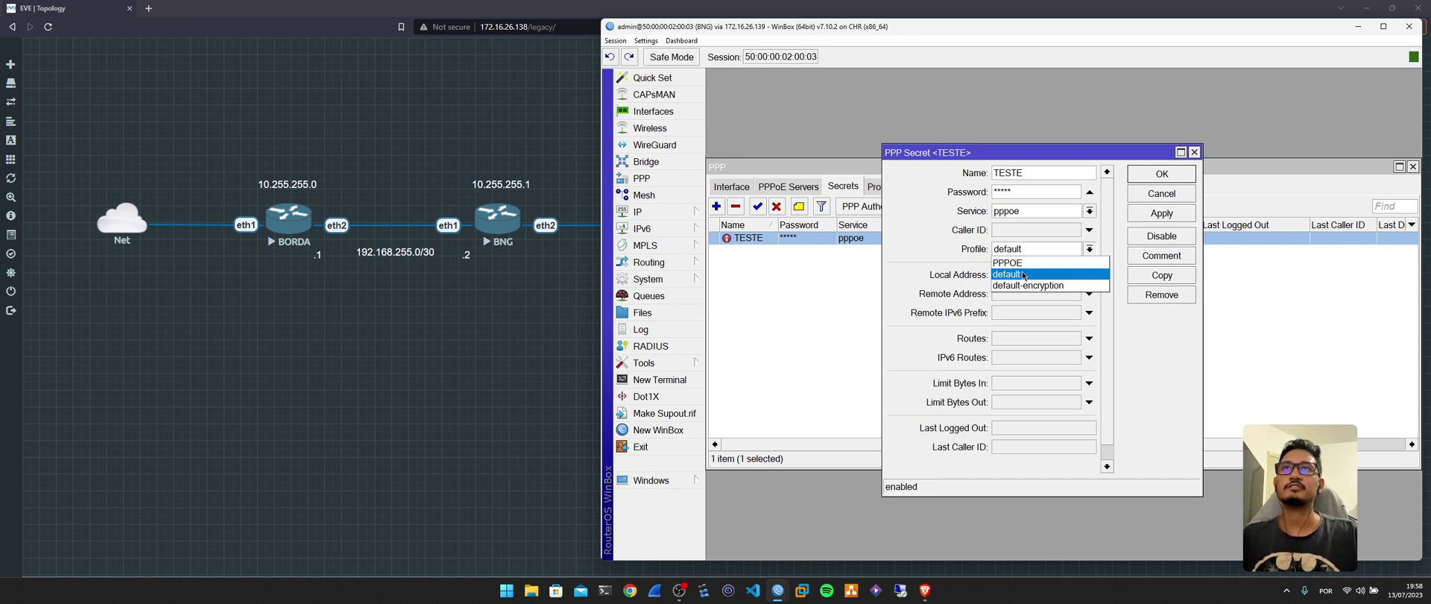
left_click(1023, 274)
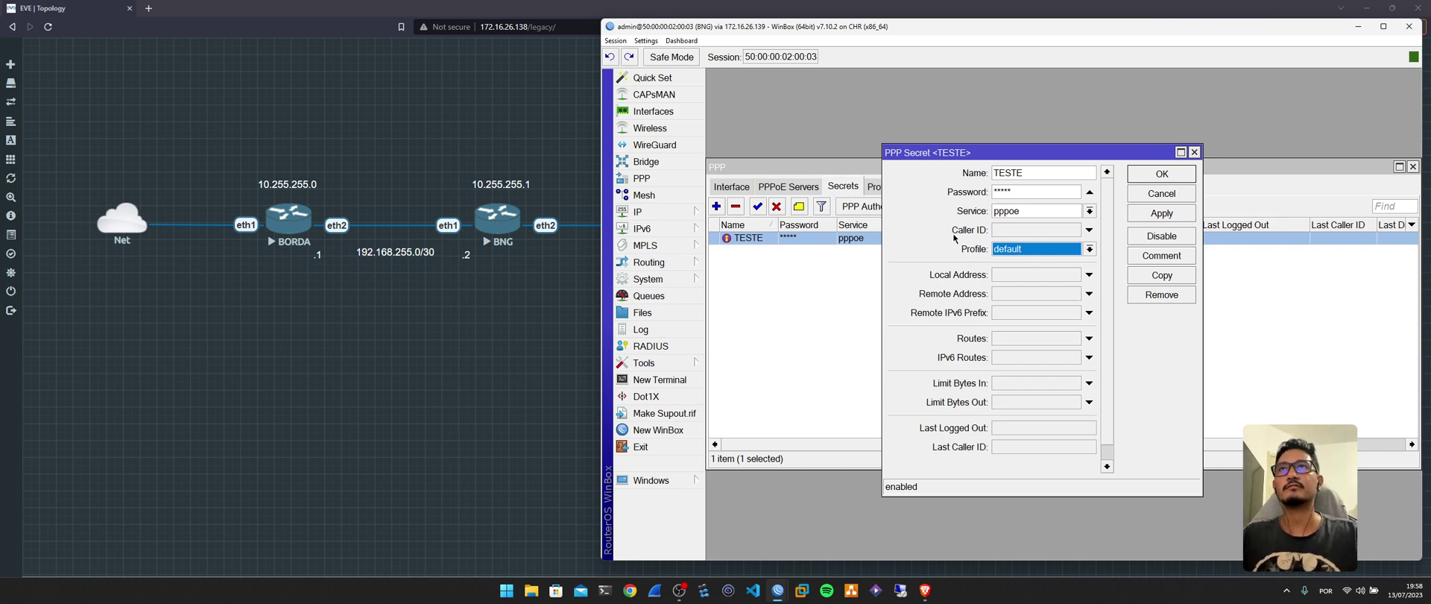
left_click(1164, 173)
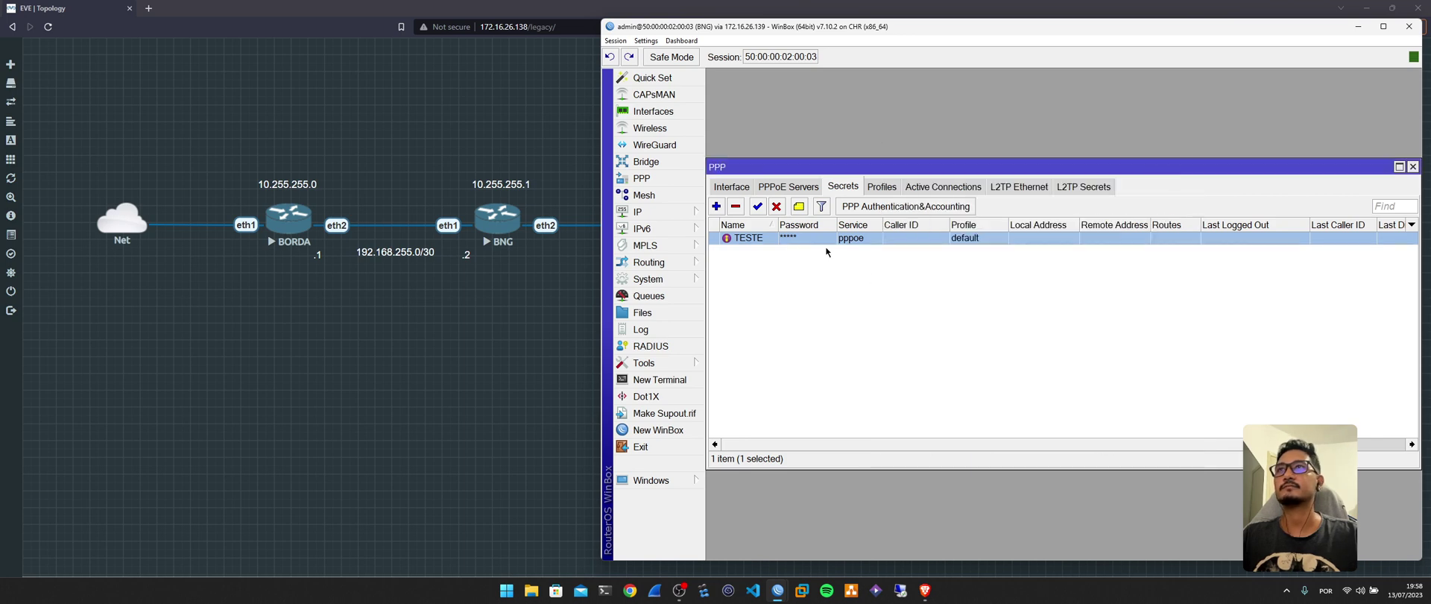
Add PPPoE server PPPOE on ether2 with MTU/MRU 1492, one session per host, profile PPPOE.
left_click(716, 206)
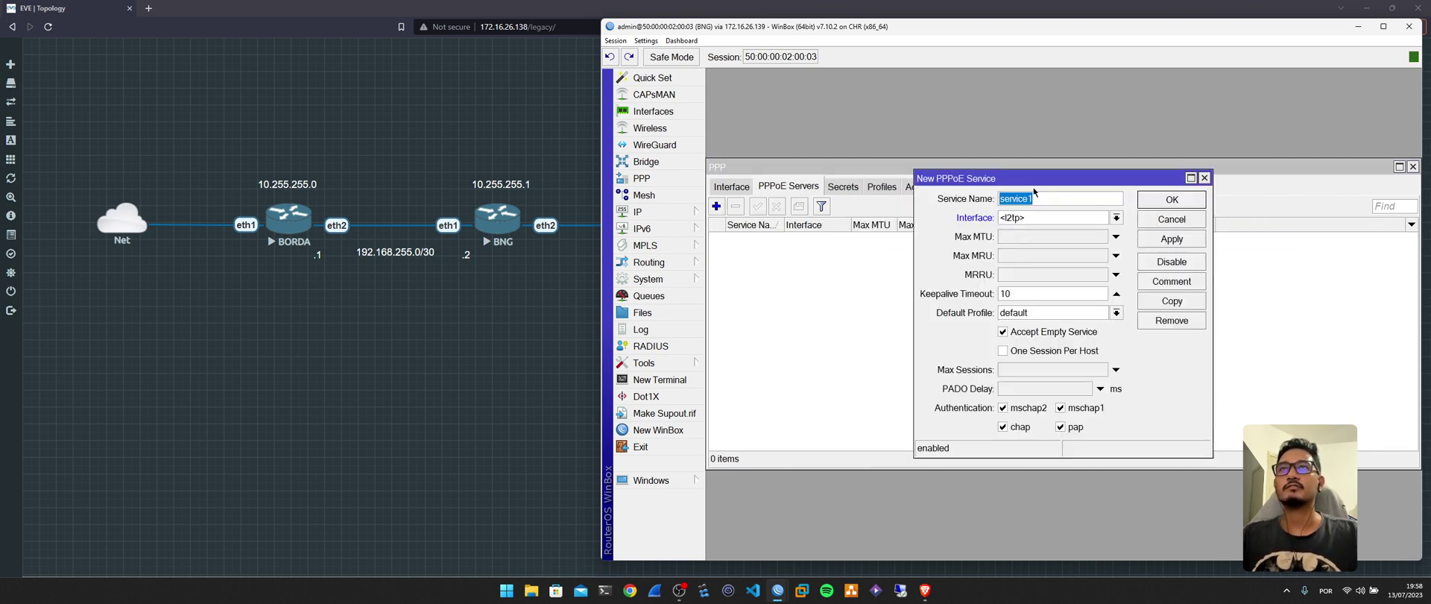
type("PPPOE")
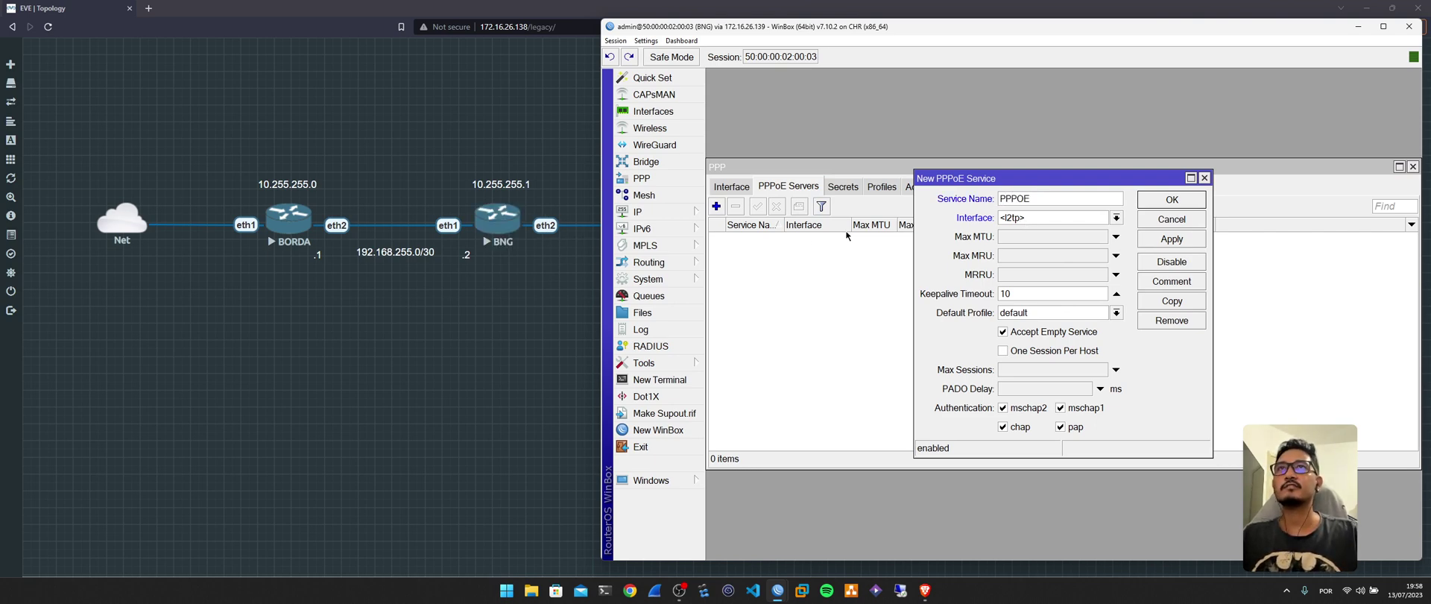
left_click(1030, 220)
left_click(1041, 256)
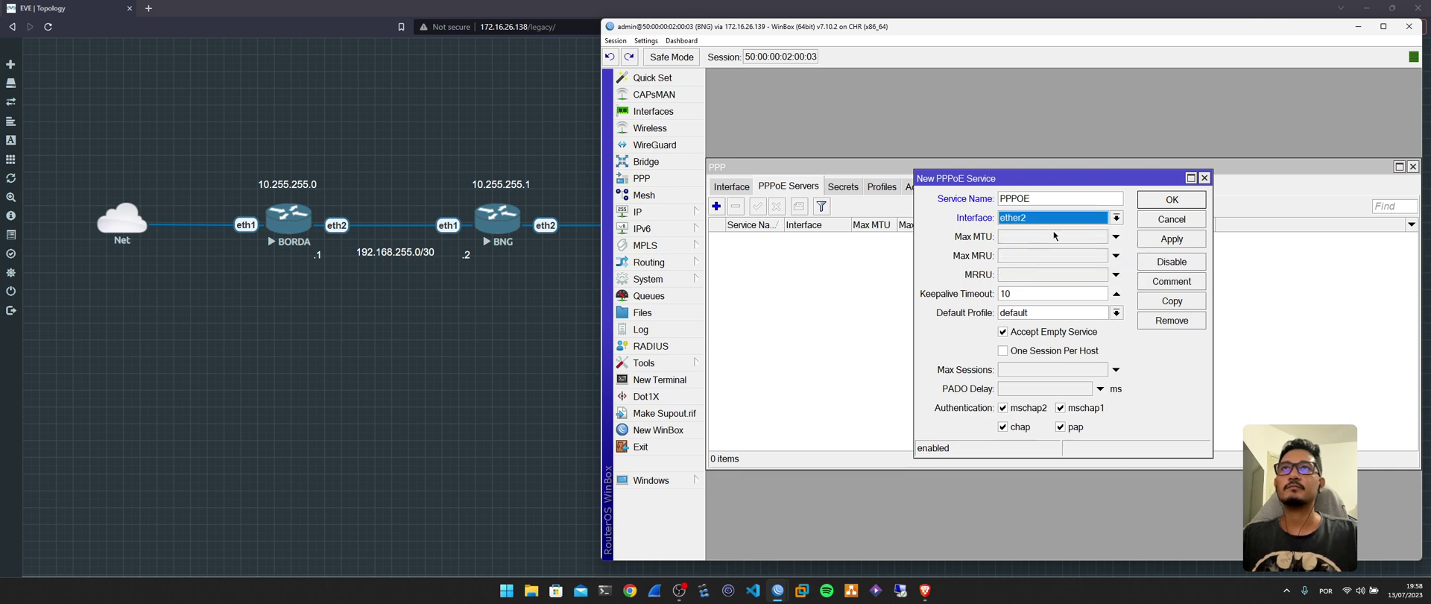
left_click(1078, 239)
type("1492")
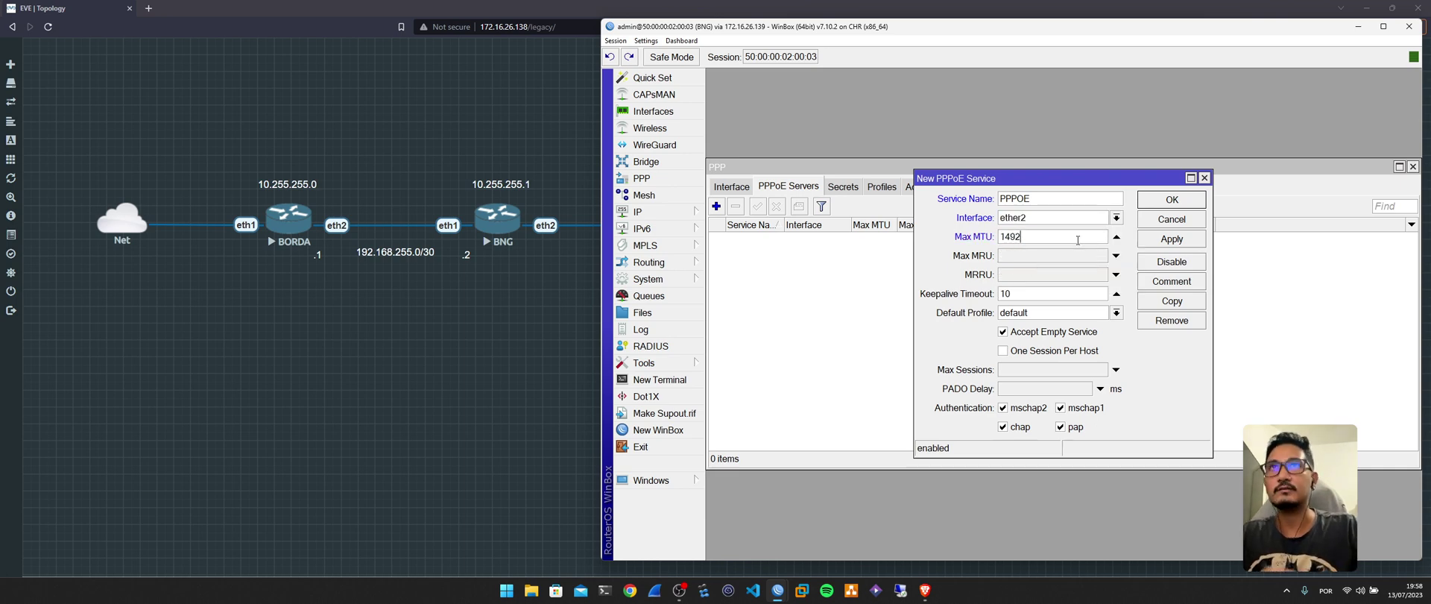
left_click(1063, 256)
type("1492")
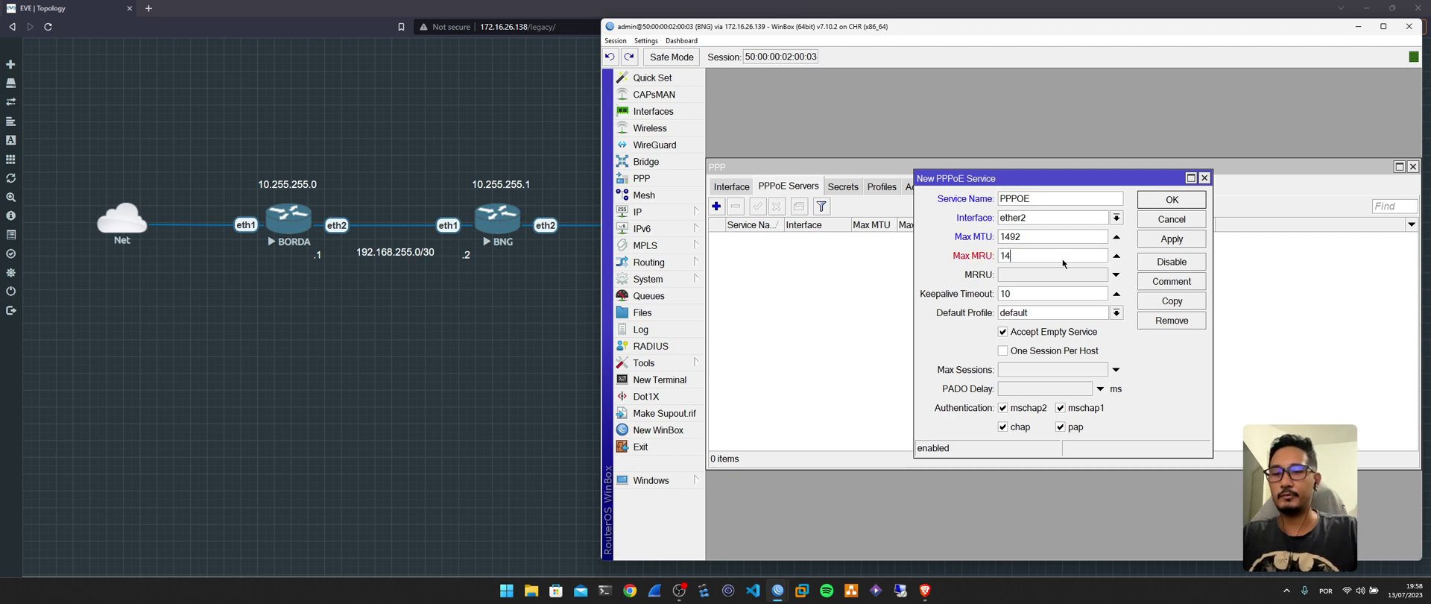
left_click(1054, 352)
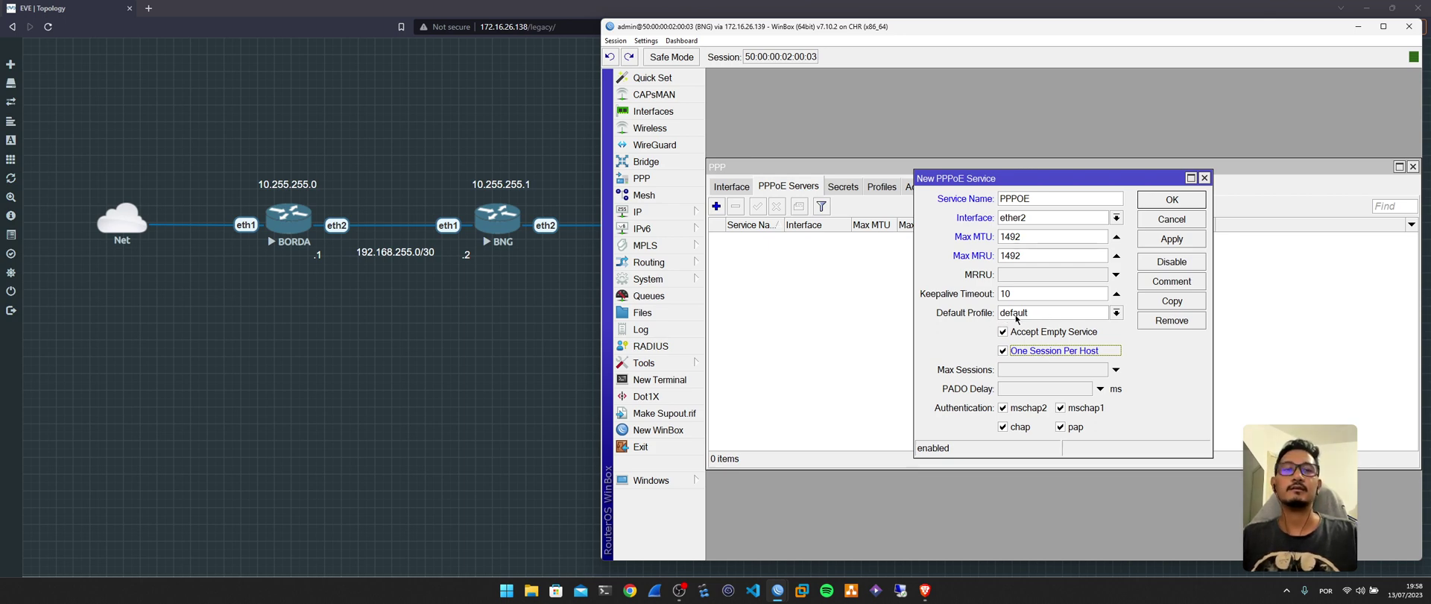
left_click(1016, 314)
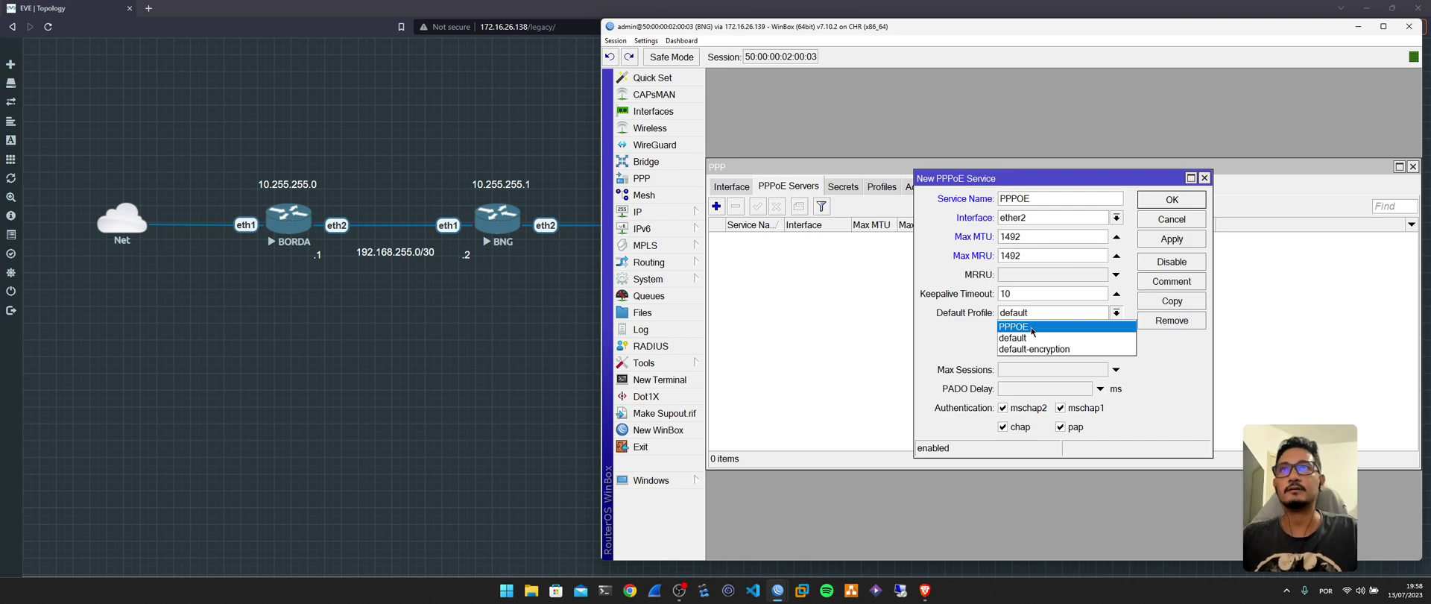
left_click(1032, 327)
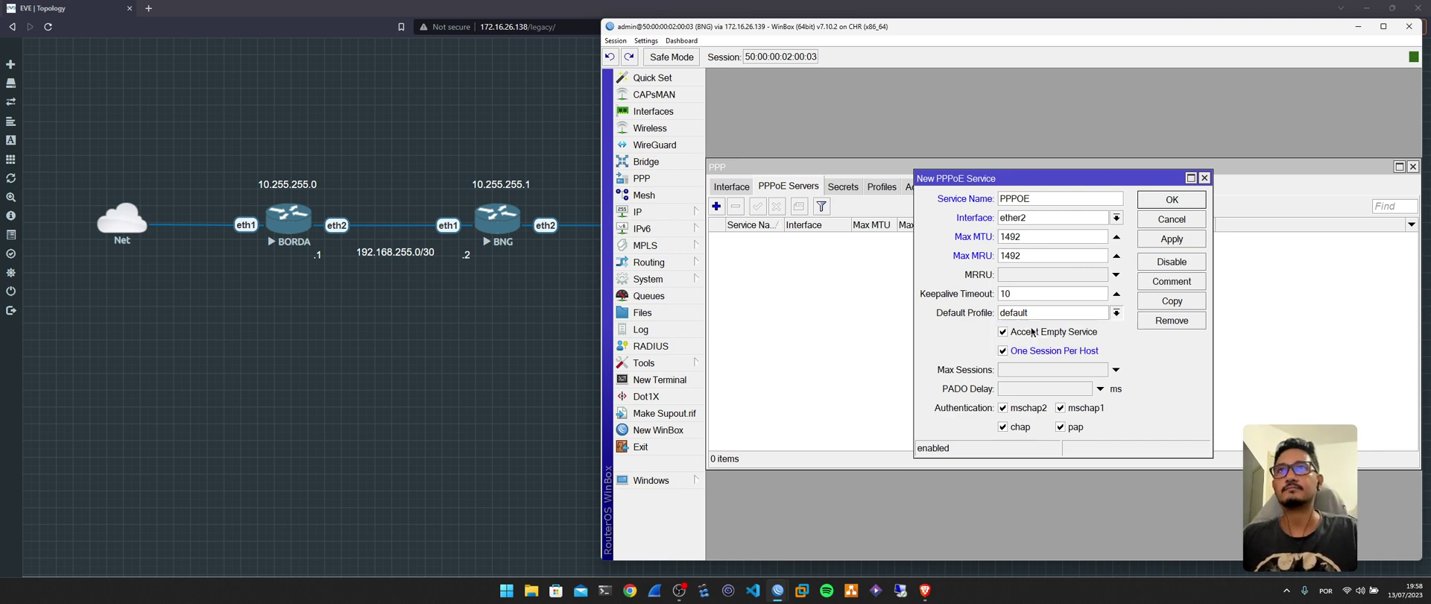
left_click(1167, 199)
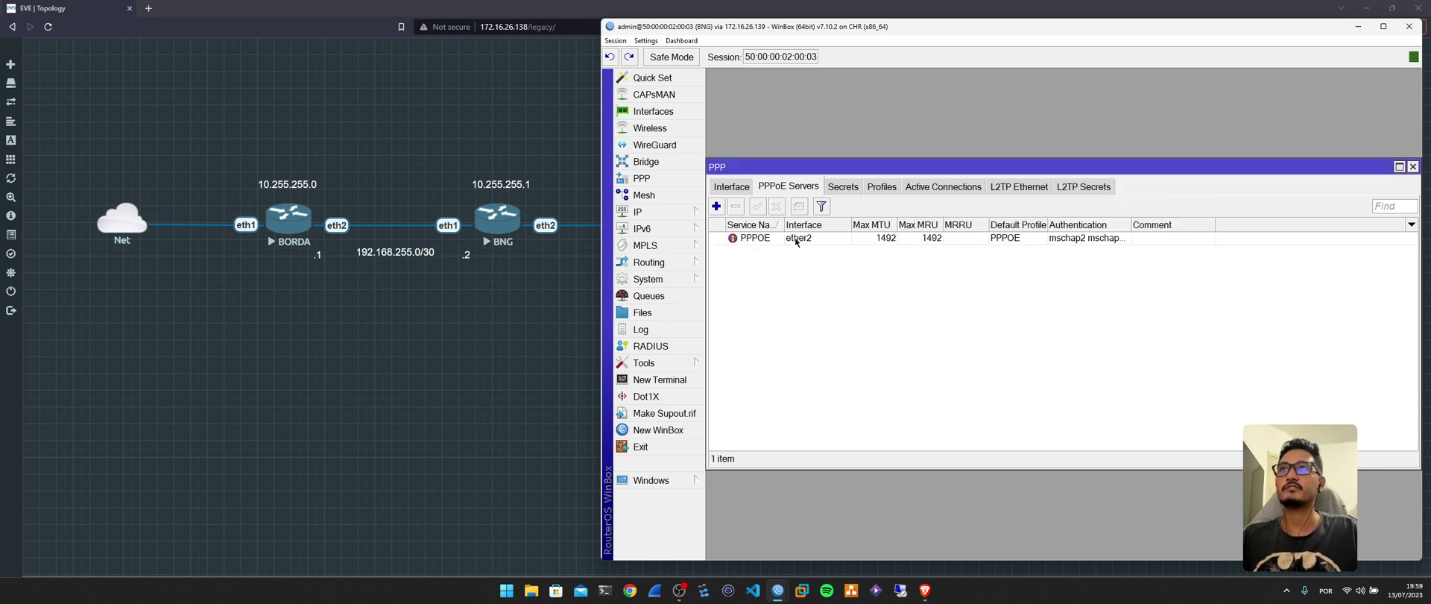
Check the PPP secrets and active connections lists, then open the system log.
left_click(844, 188)
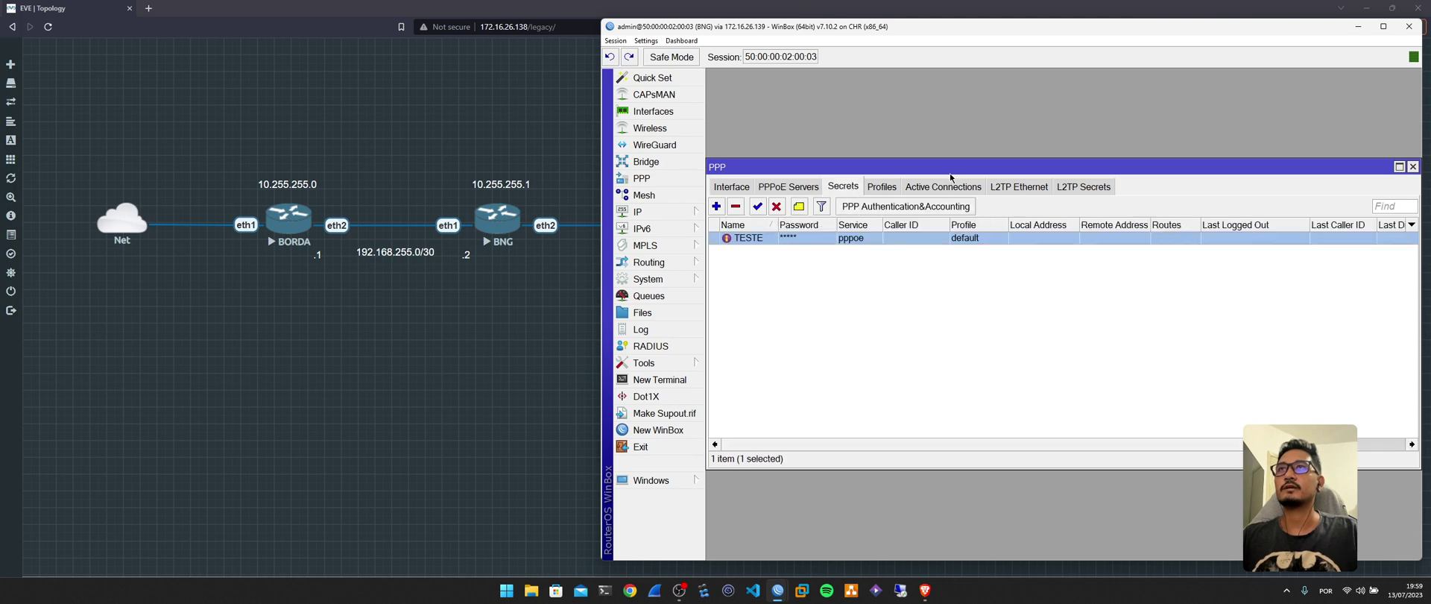
left_click(930, 190)
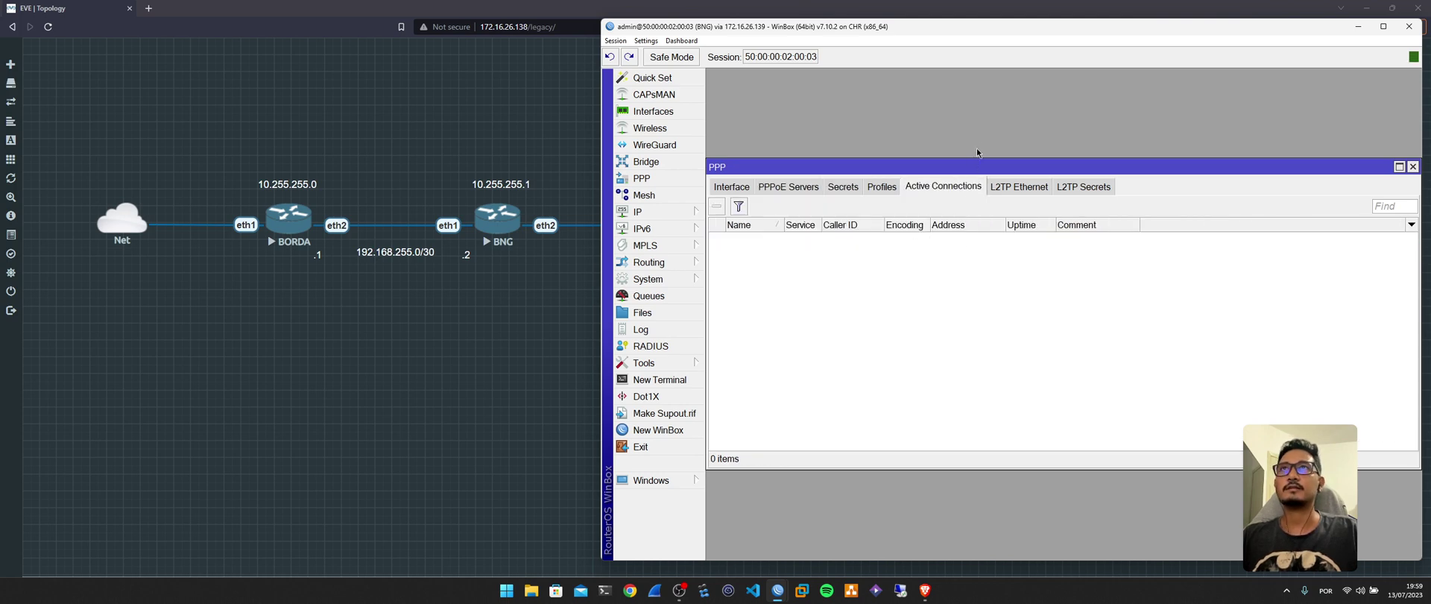
left_click_drag(980, 159, 979, 317)
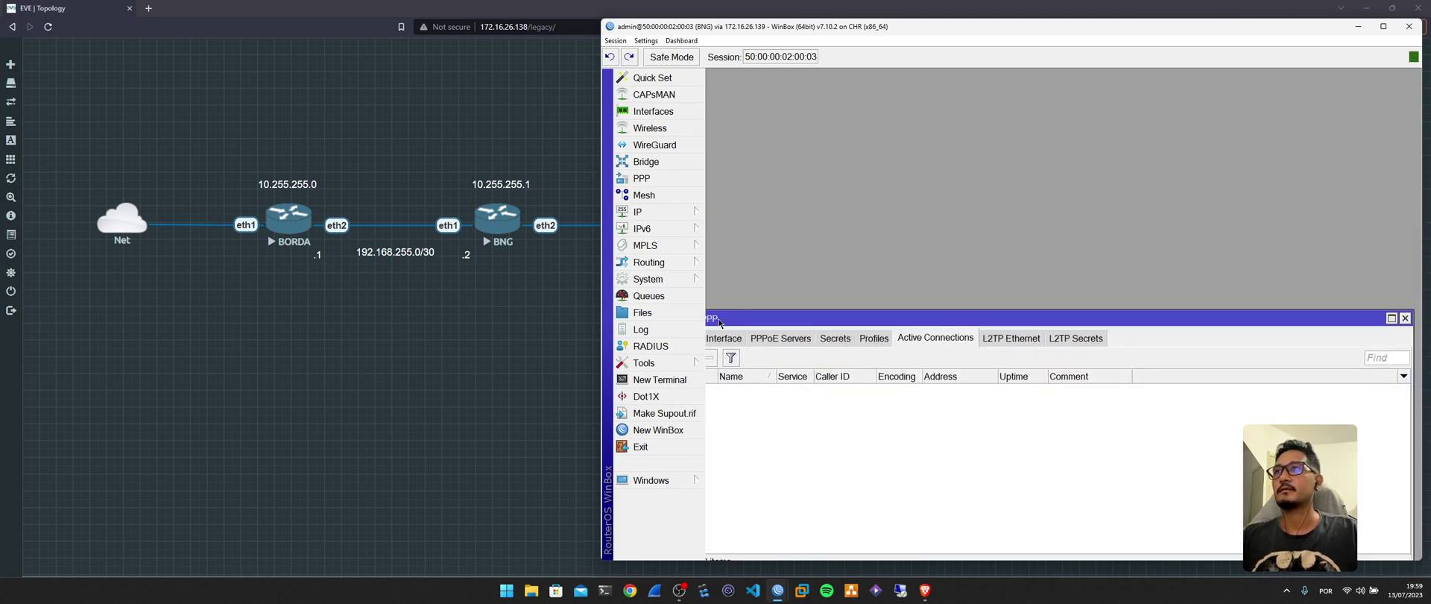
left_click(641, 329)
Bring the CPE router session to the front and enlarge its interface text twice.
left_click_drag(939, 182, 936, 82)
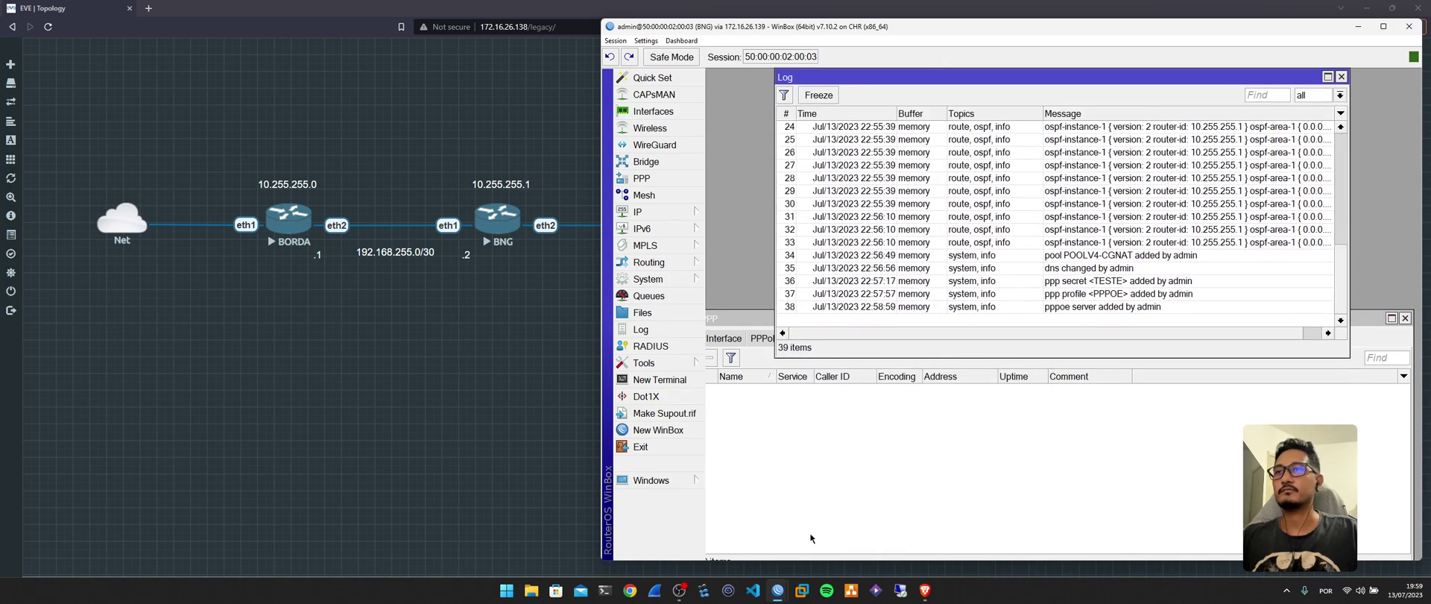
mouse_move(780, 594)
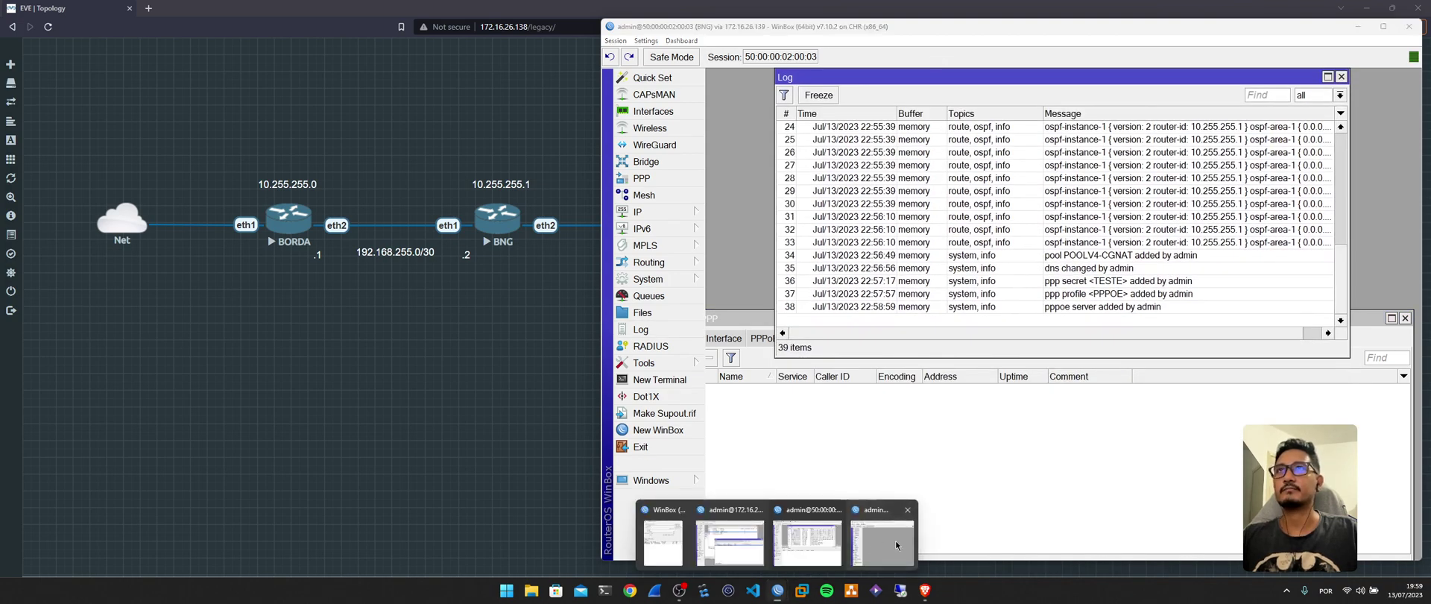
left_click(896, 539)
left_click_drag(1008, 267, 601, 20)
left_click(644, 42)
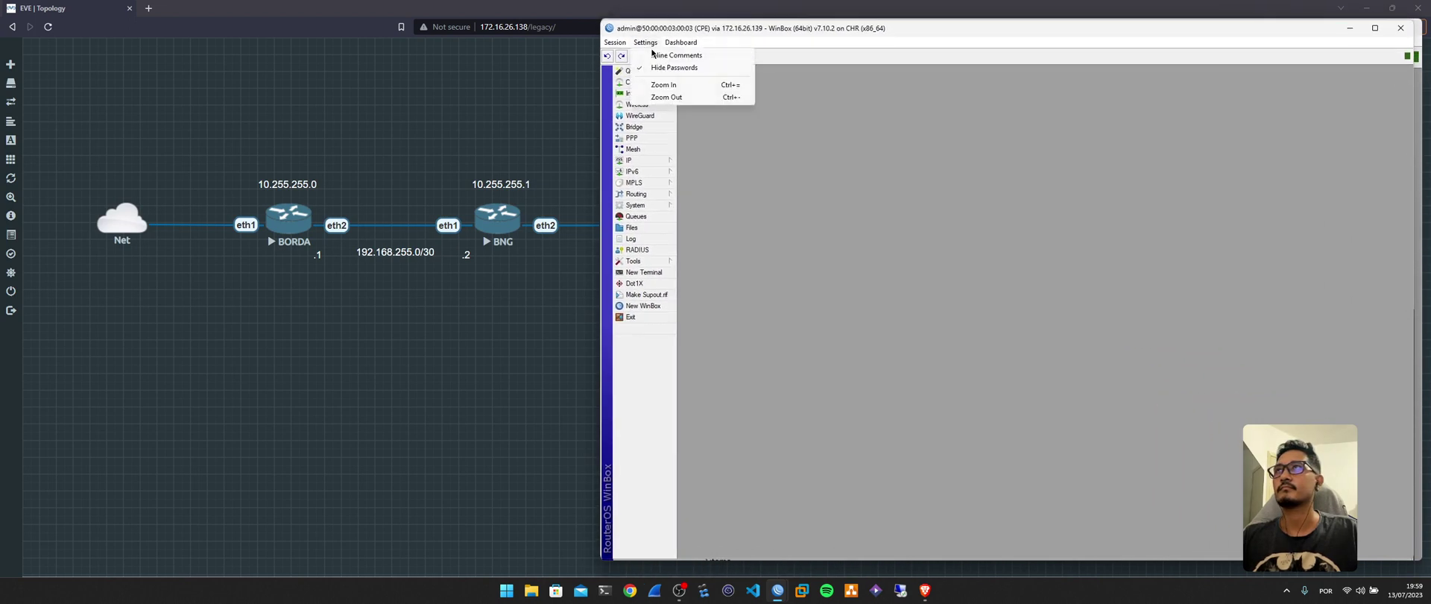
left_click(663, 84)
left_click(644, 42)
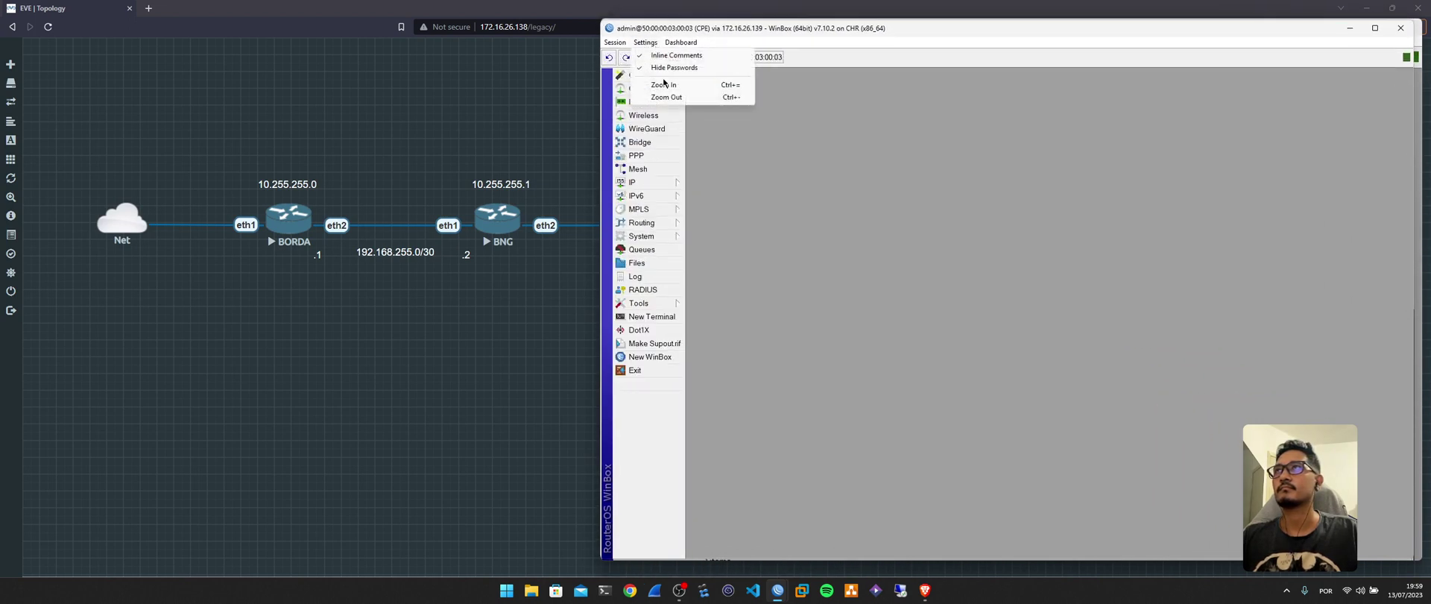
left_click(662, 84)
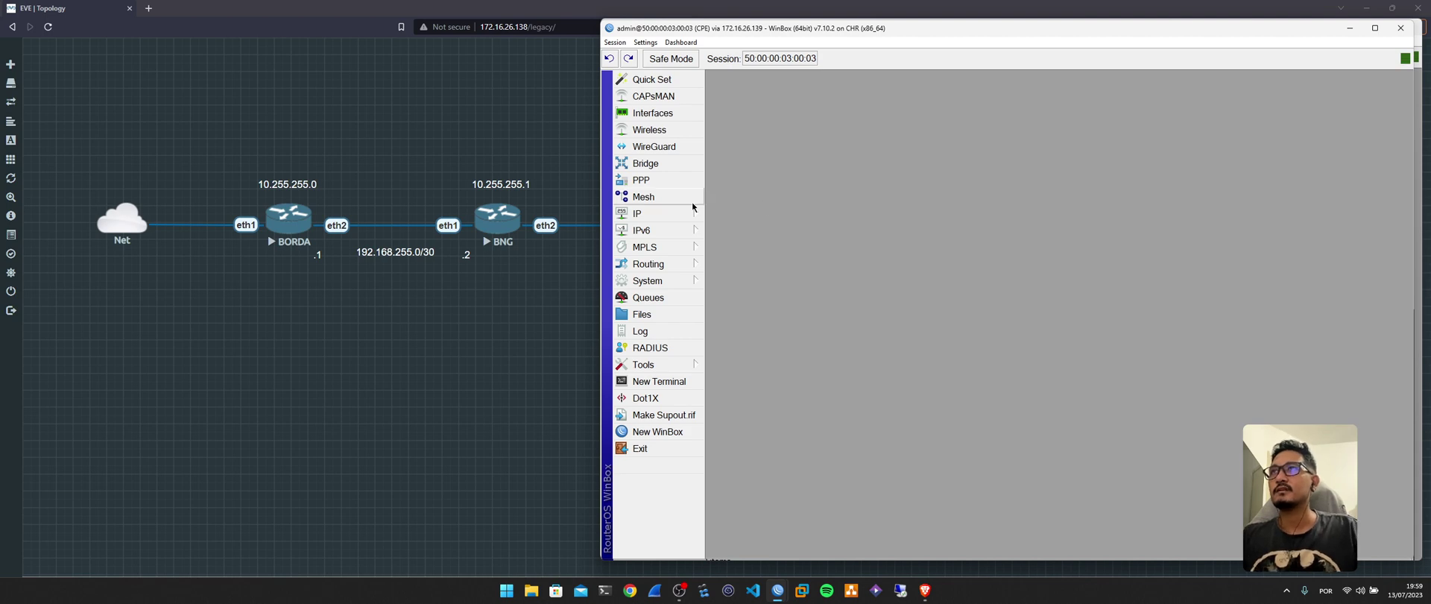
Open the CPE's Interface List and open the menu of new interface types.
left_click(648, 112)
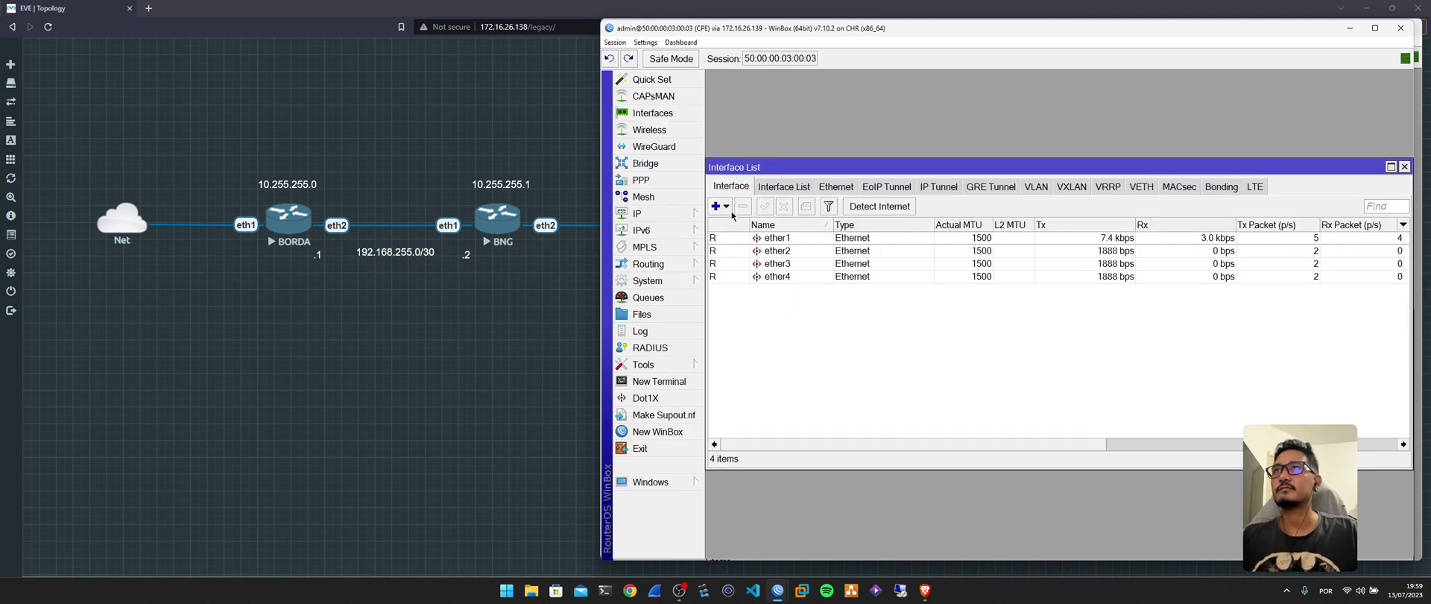
left_click(726, 205)
left_click(745, 298)
left_click(1198, 198)
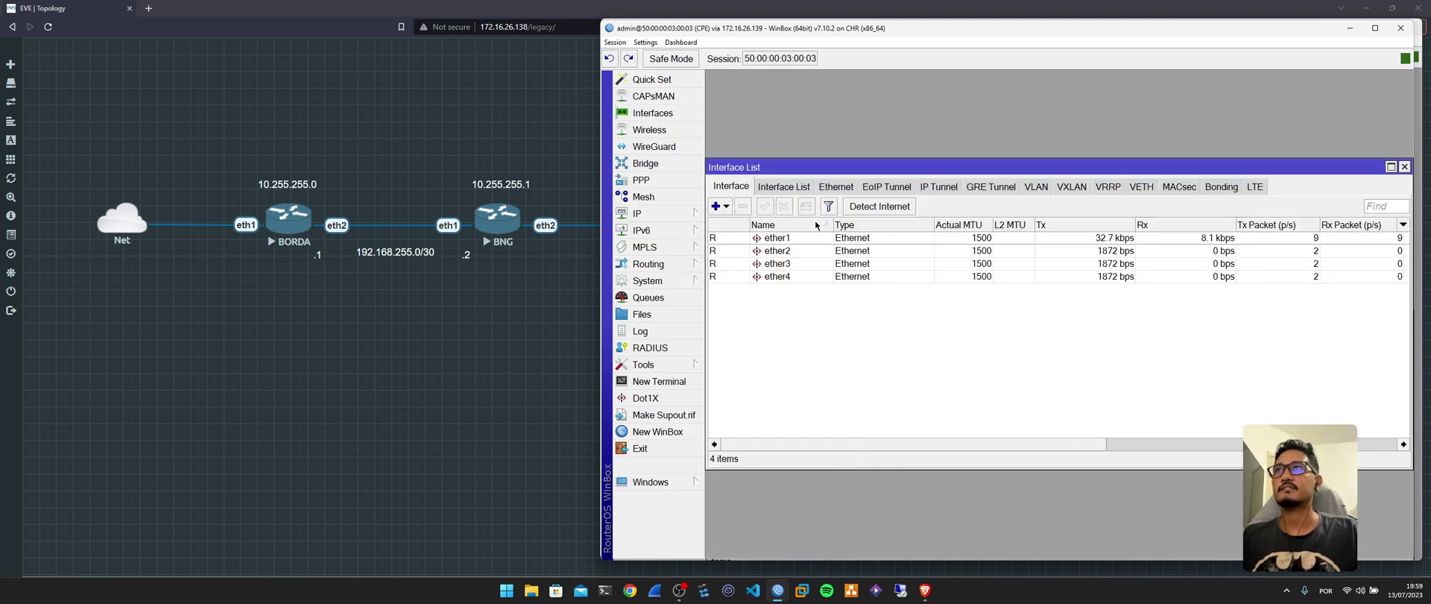
left_click(726, 205)
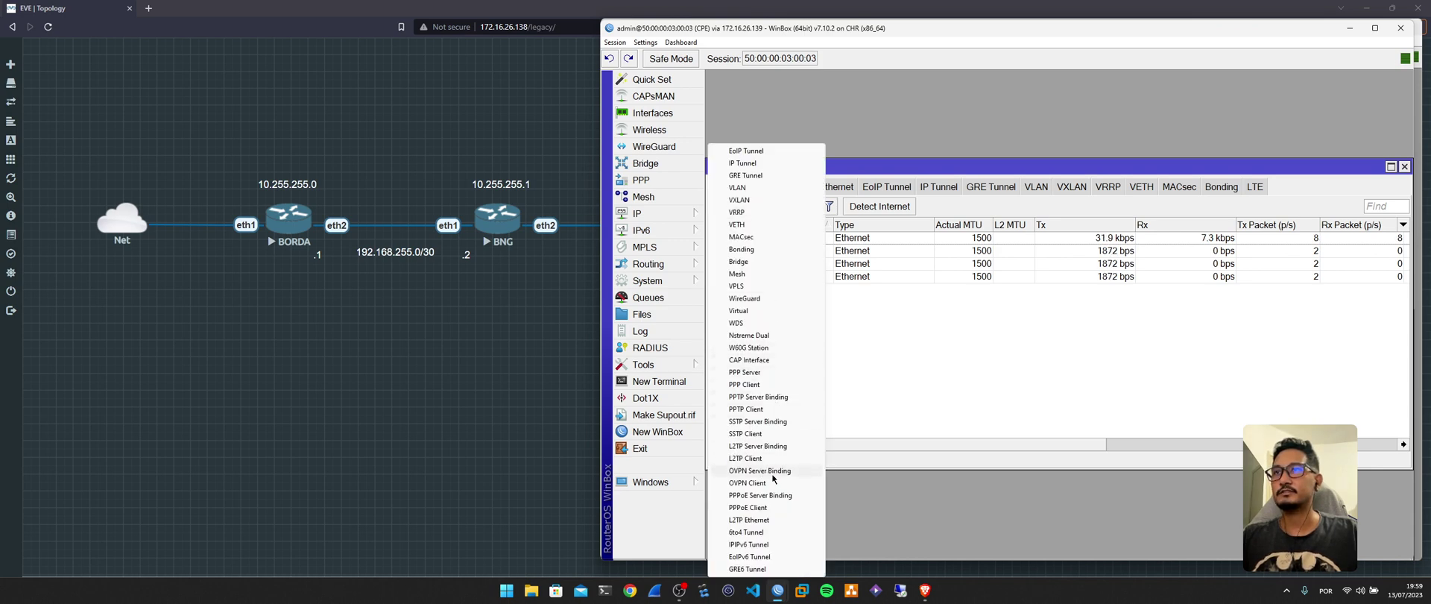
Add a PPPoE client on ether1 with user TESTE and its password.
left_click(777, 506)
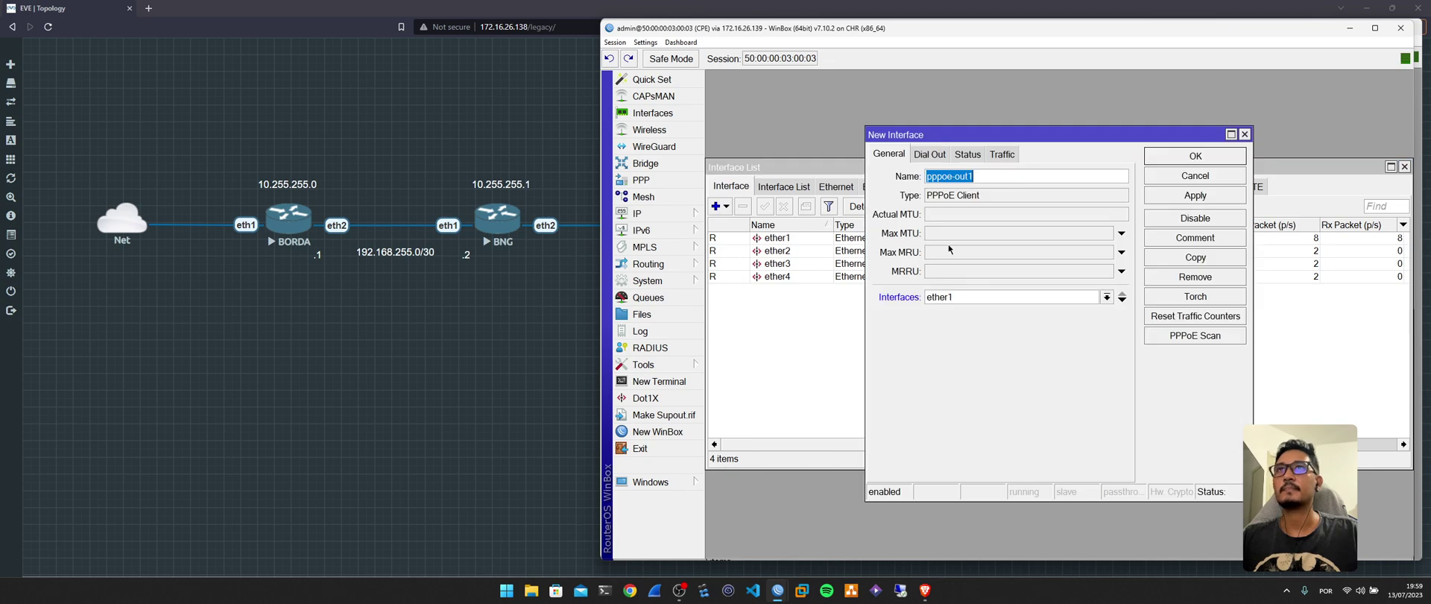
left_click(969, 297)
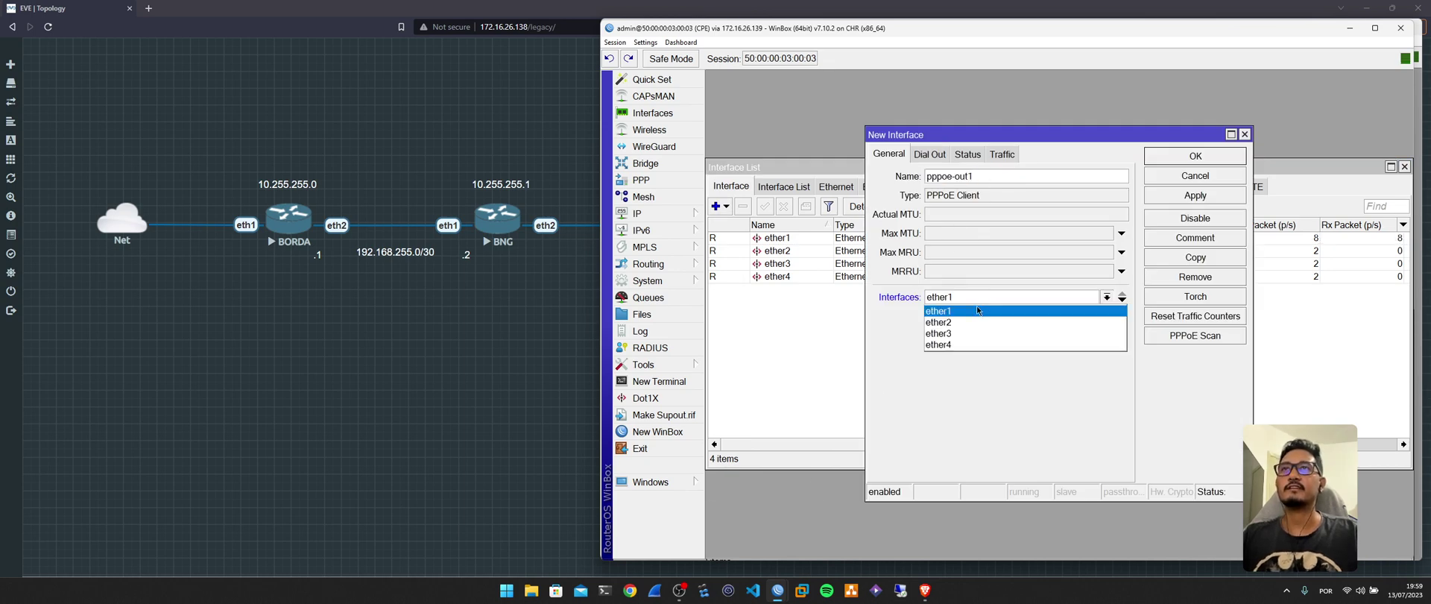
left_click(974, 308)
left_click(937, 152)
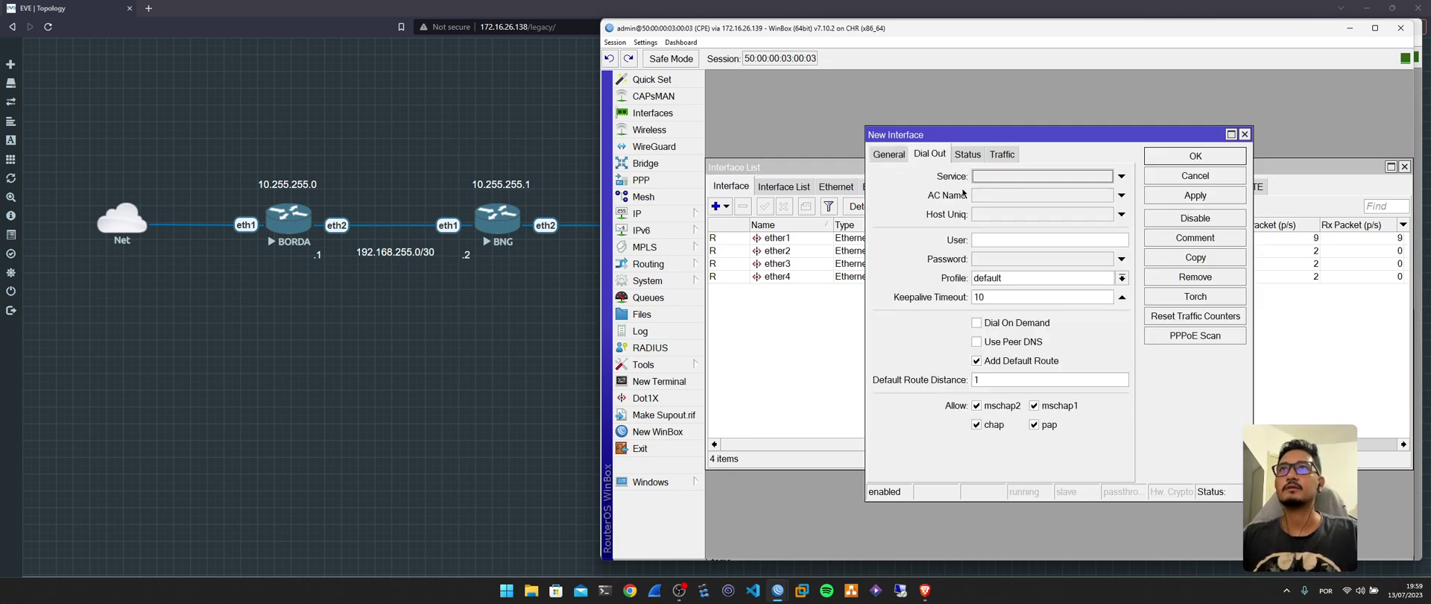
left_click(987, 246)
type("TESST")
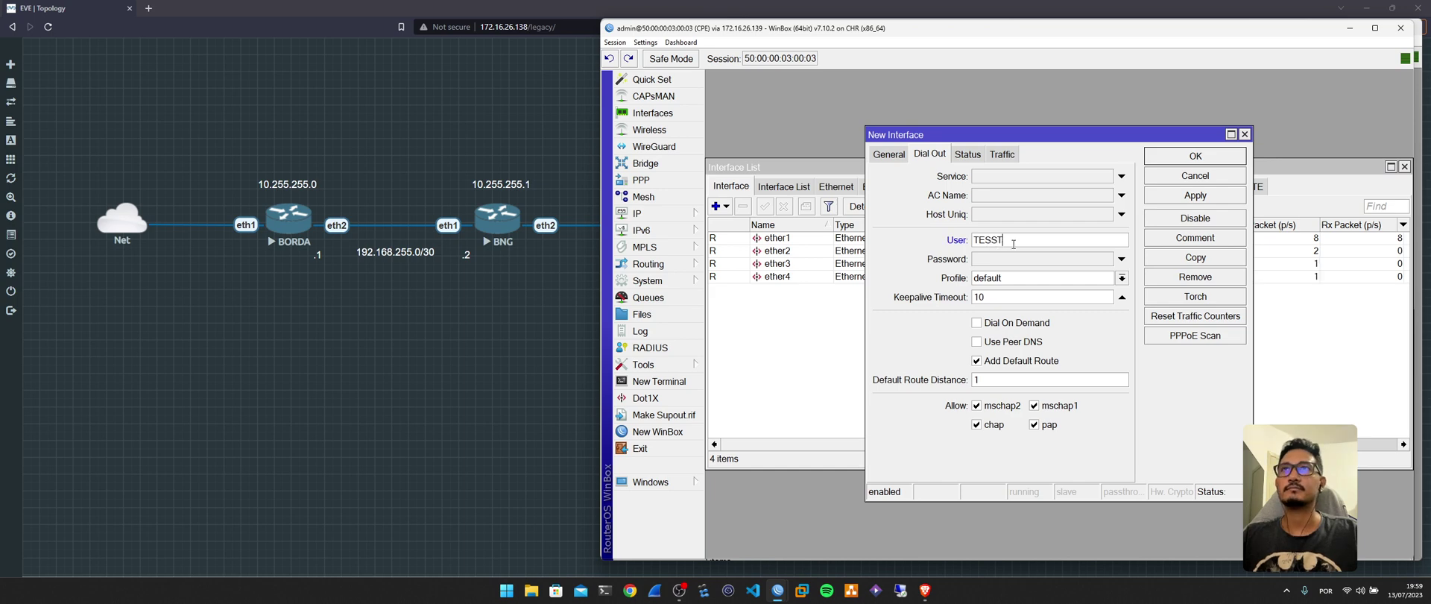
key("BackSpace")
key("BackSpace")
type("TE")
left_click(1011, 262)
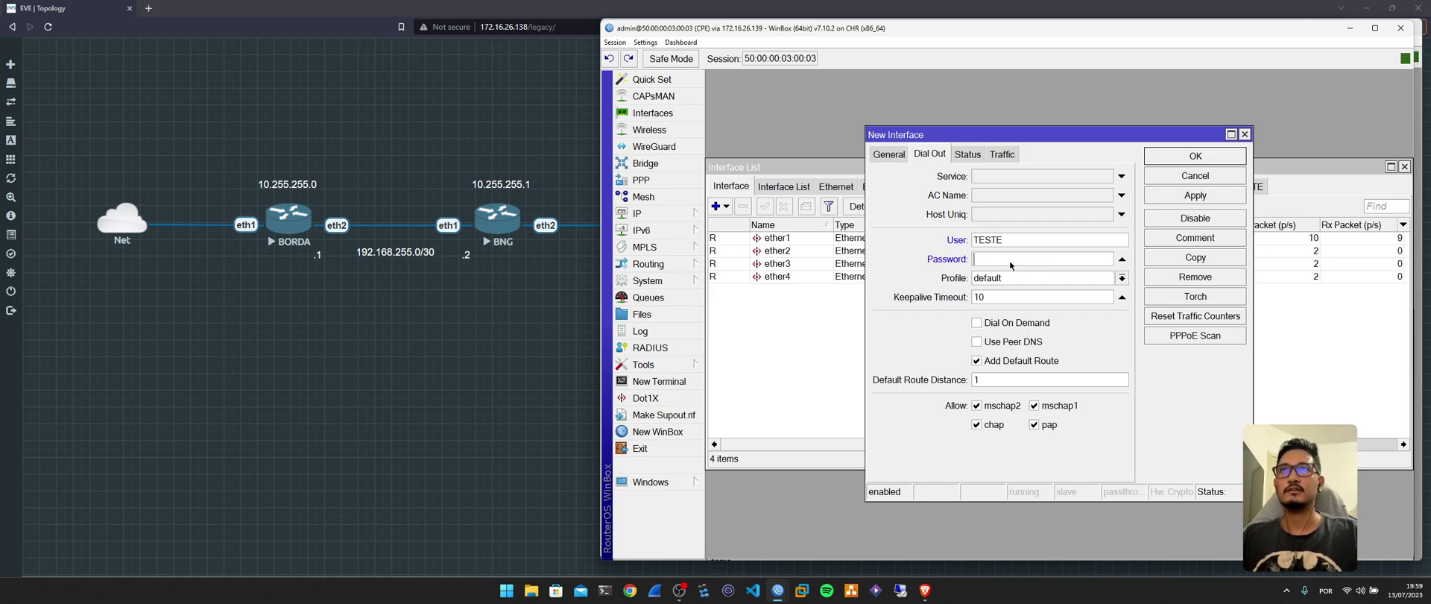
type("TESTE")
left_click(1173, 159)
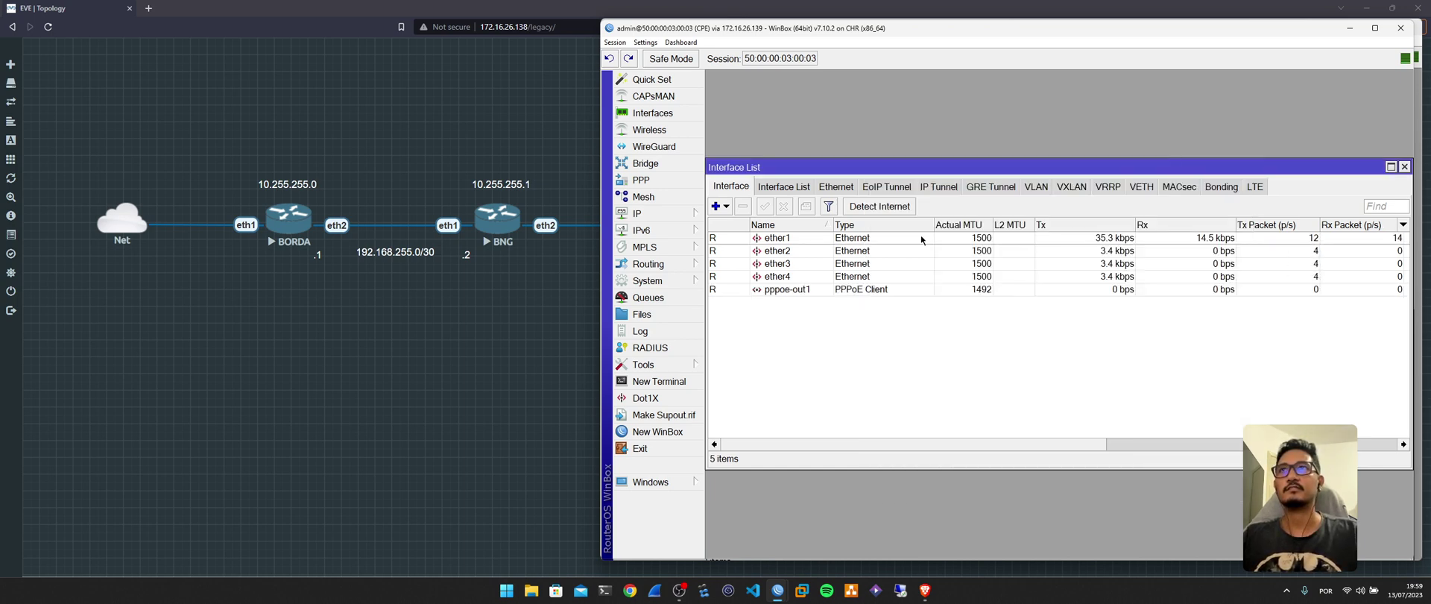
Reopen the pppoe-out1 client's settings and widen its window.
left_click(752, 291)
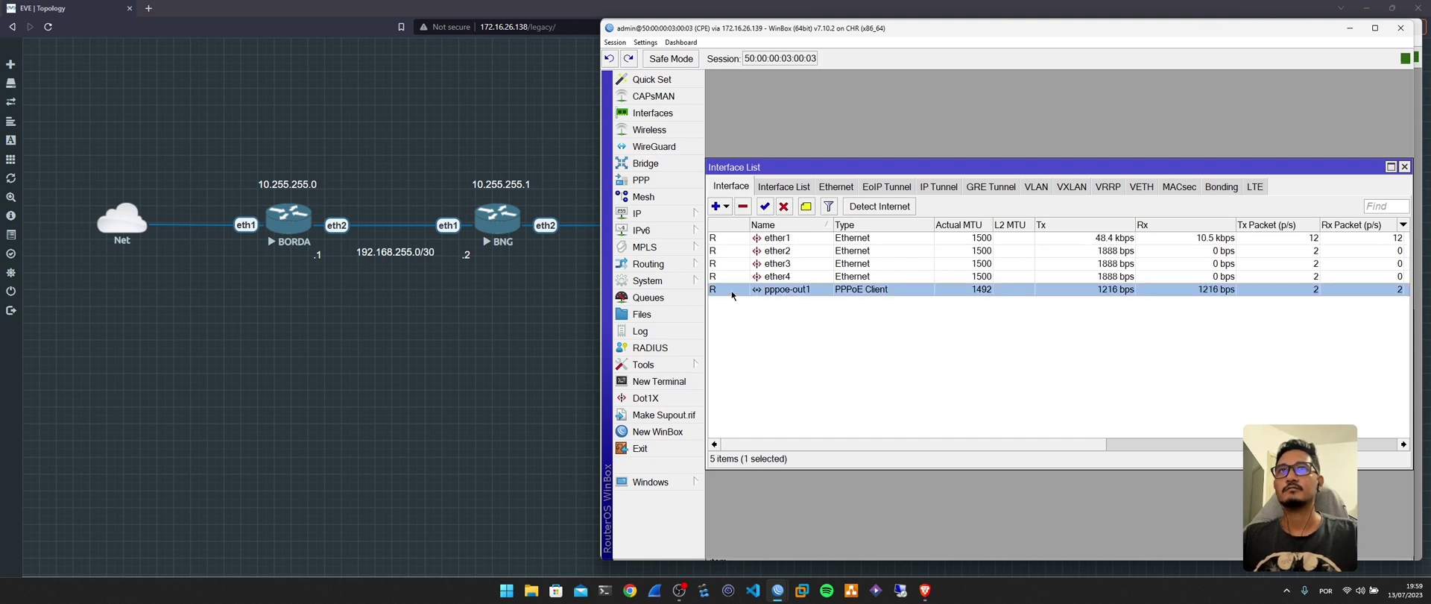
double_click(731, 290)
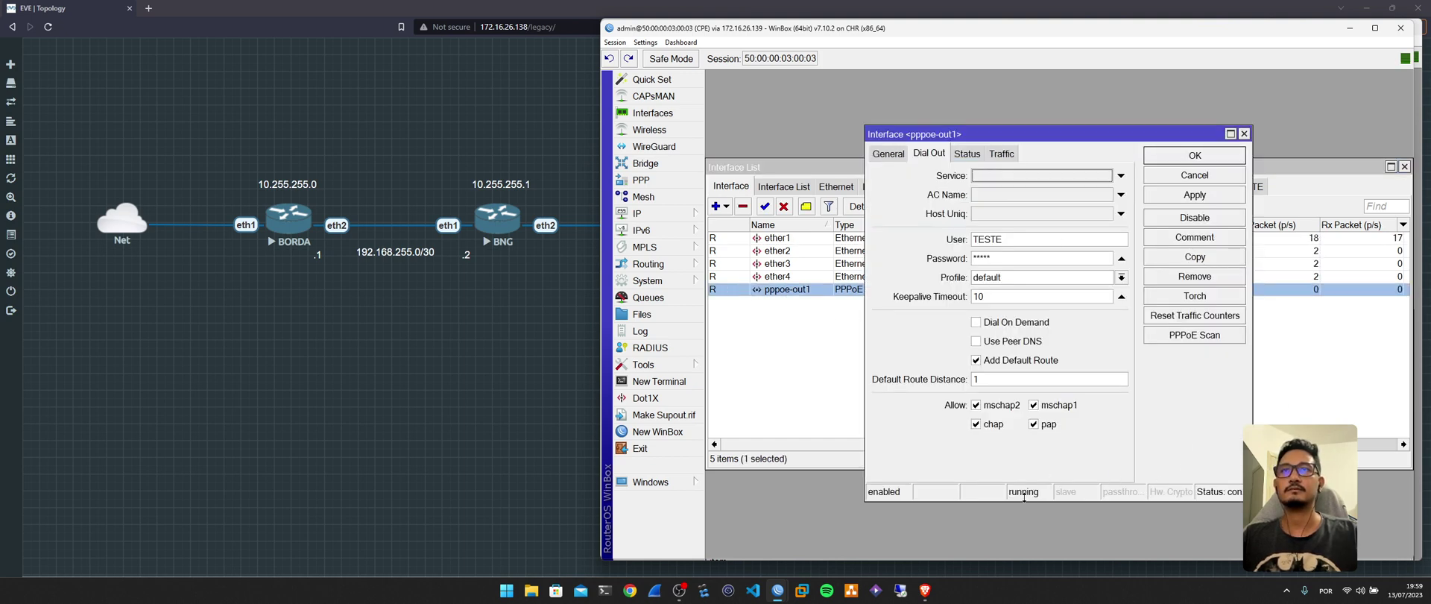
left_click_drag(1253, 403, 1329, 402)
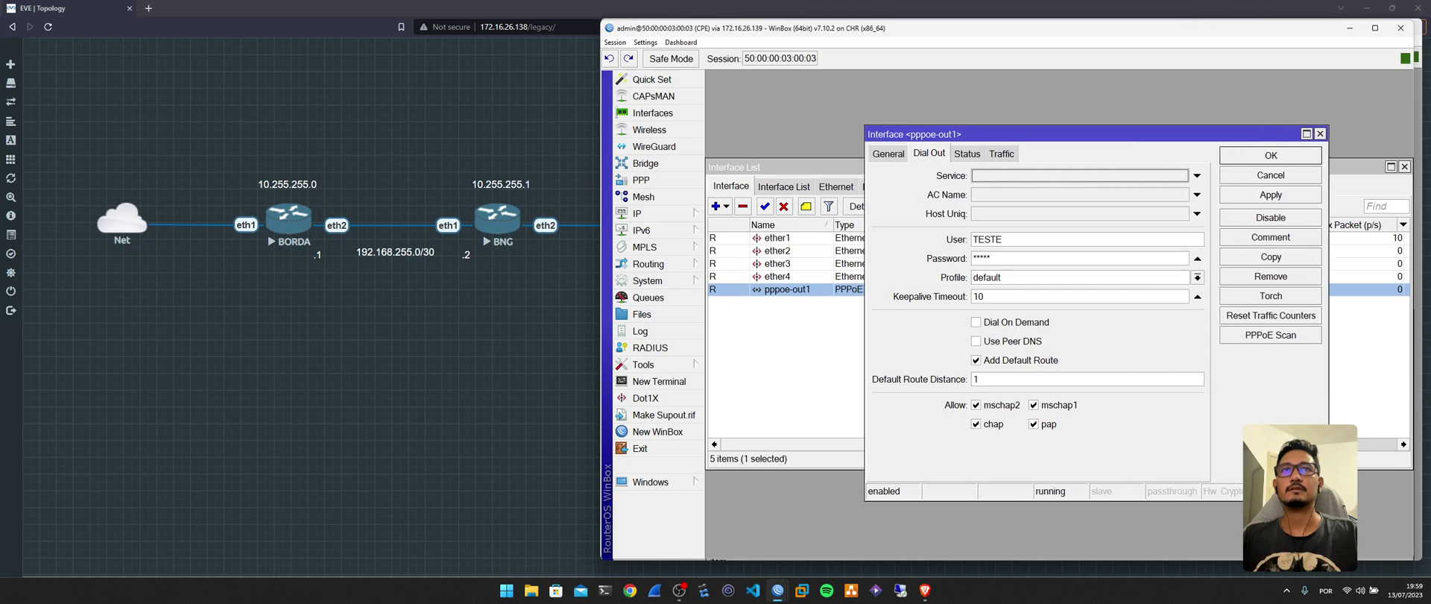
Run ping google.com in a new CPE terminal.
left_click(659, 380)
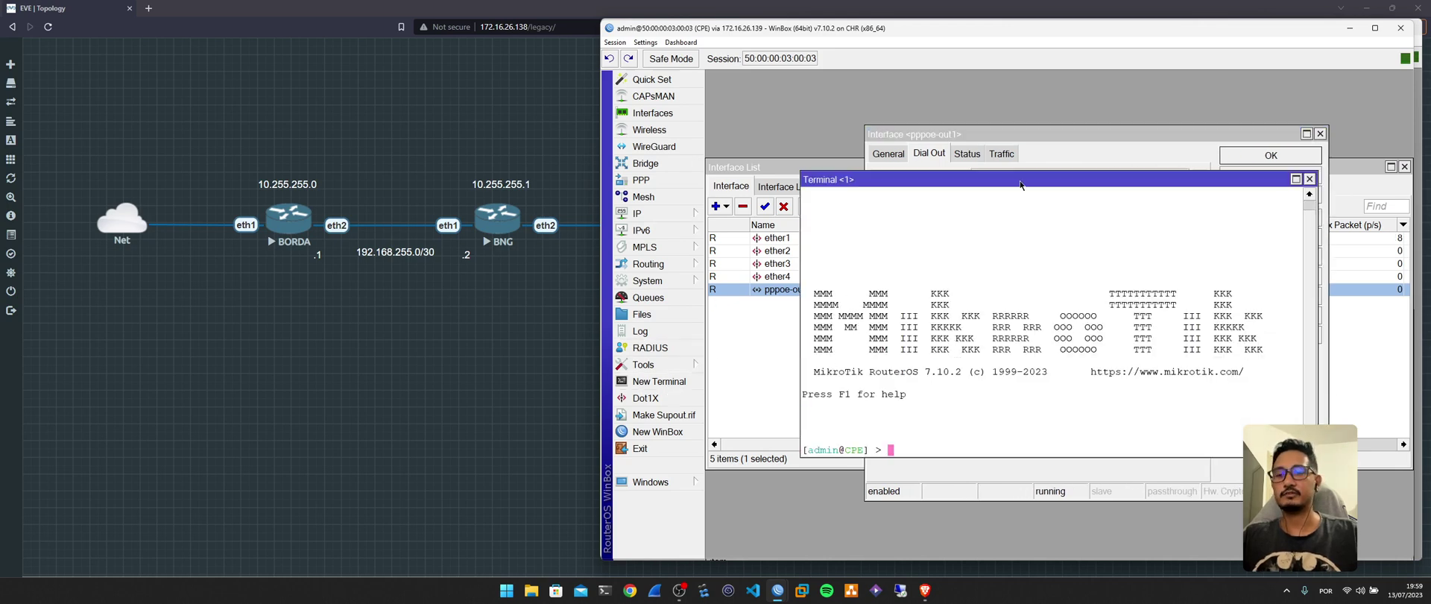
type("ping ")
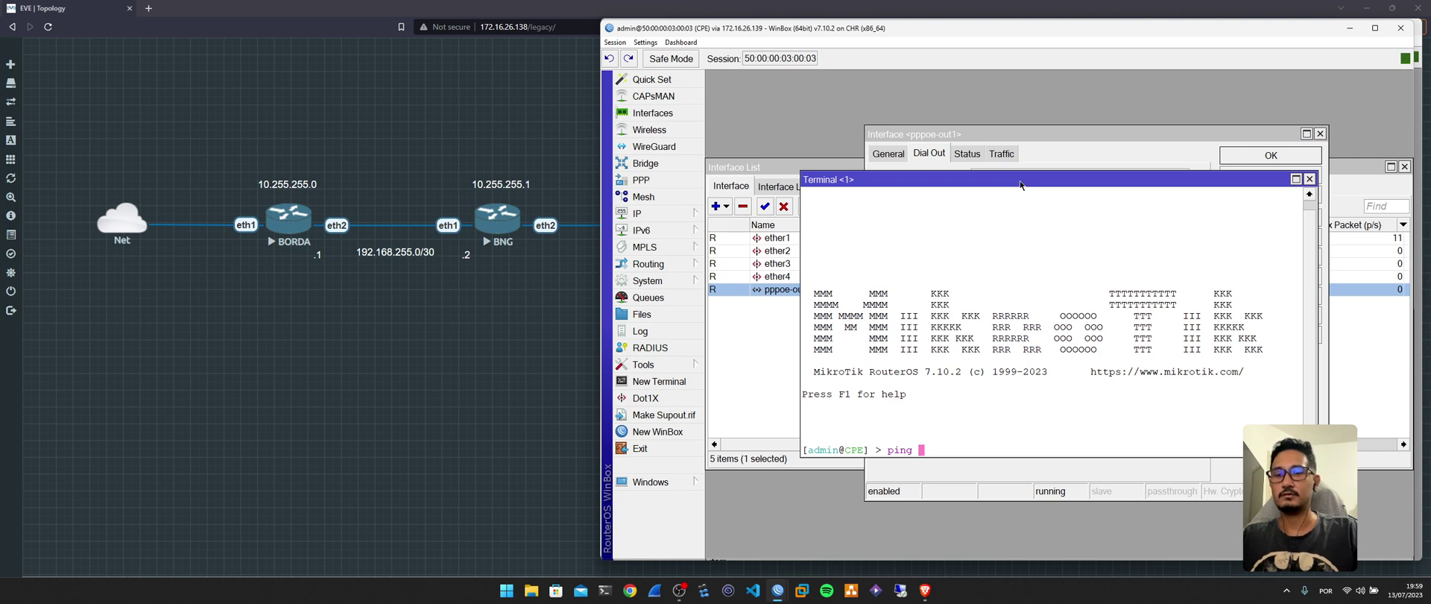
type("google.com")
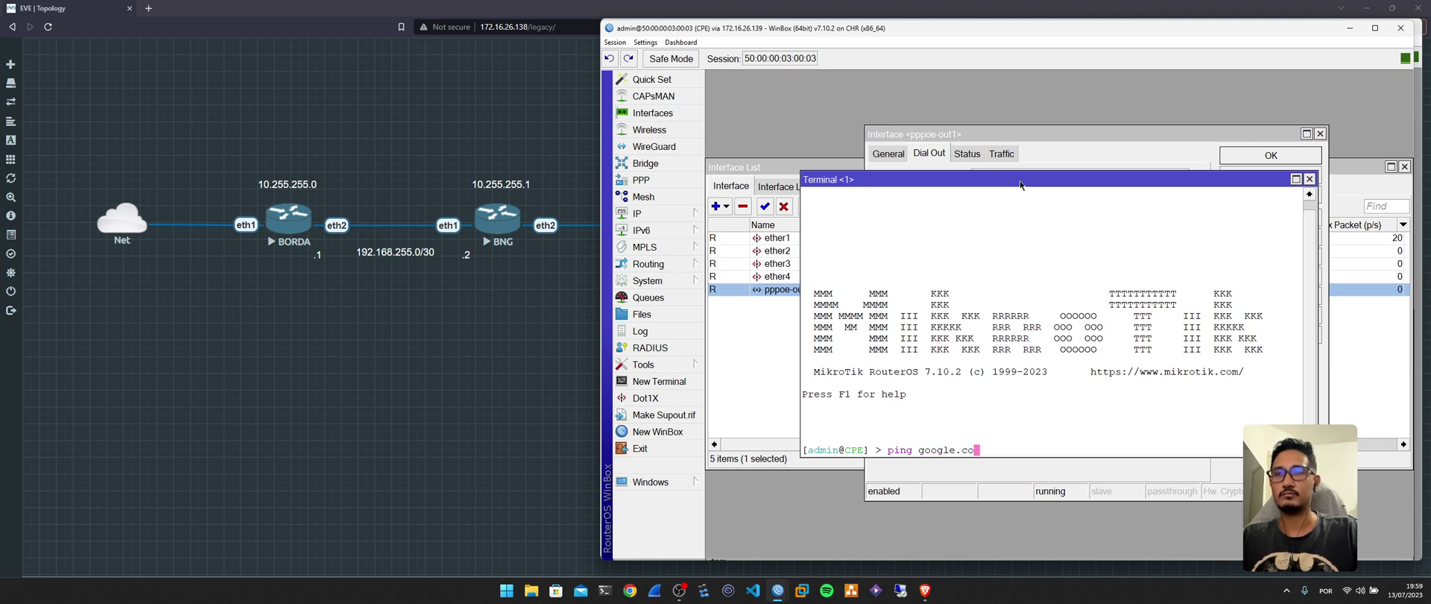
key("Return")
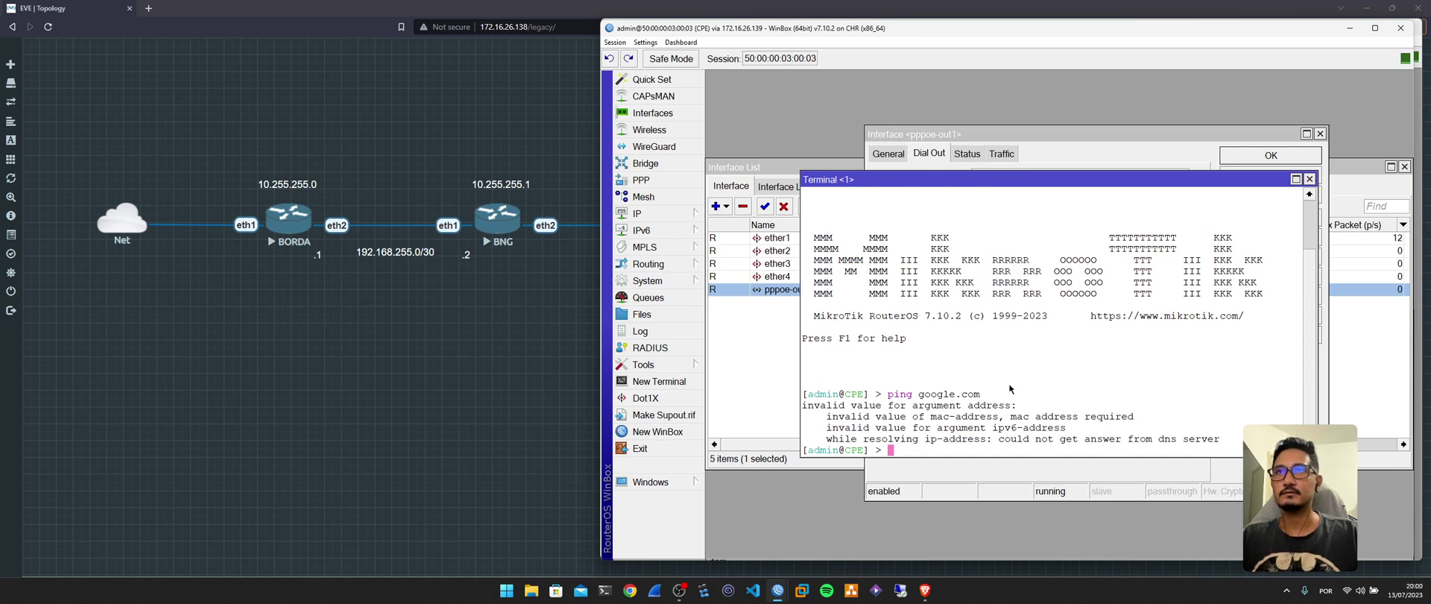
Inspect the 0.0.0.0/0 default route and the DNS settings, then close both.
left_click(638, 213)
left_click(750, 383)
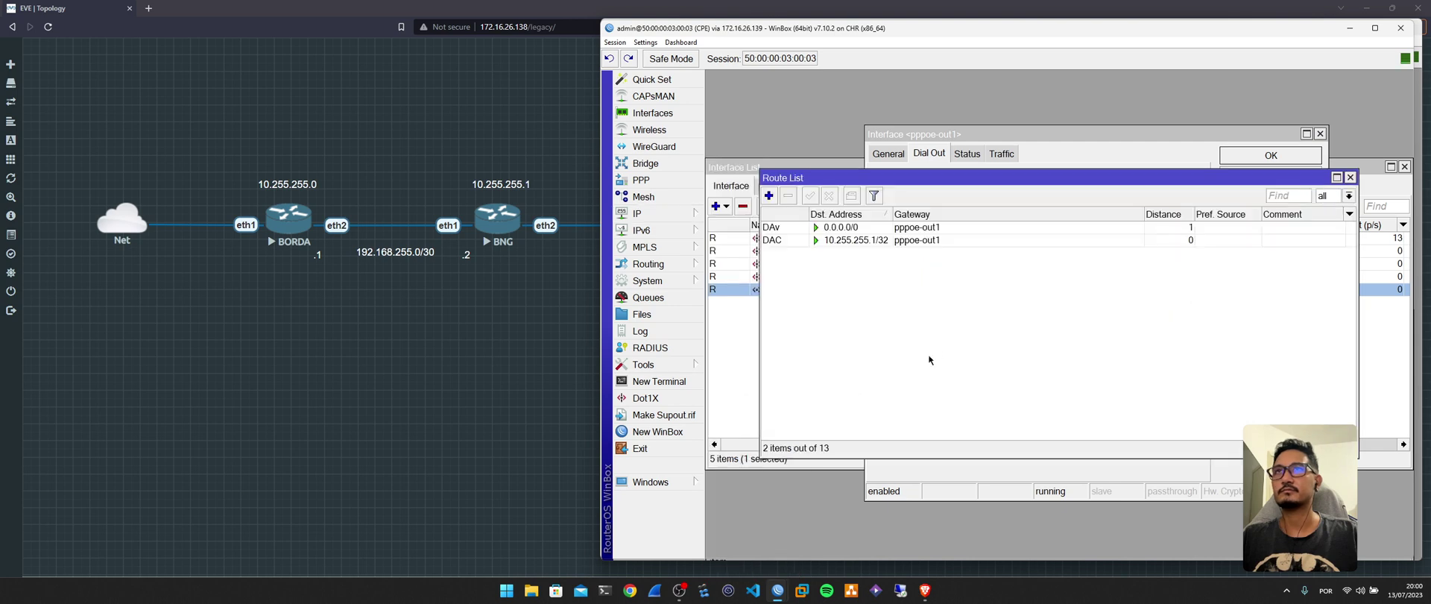
left_click(897, 230)
left_click(638, 213)
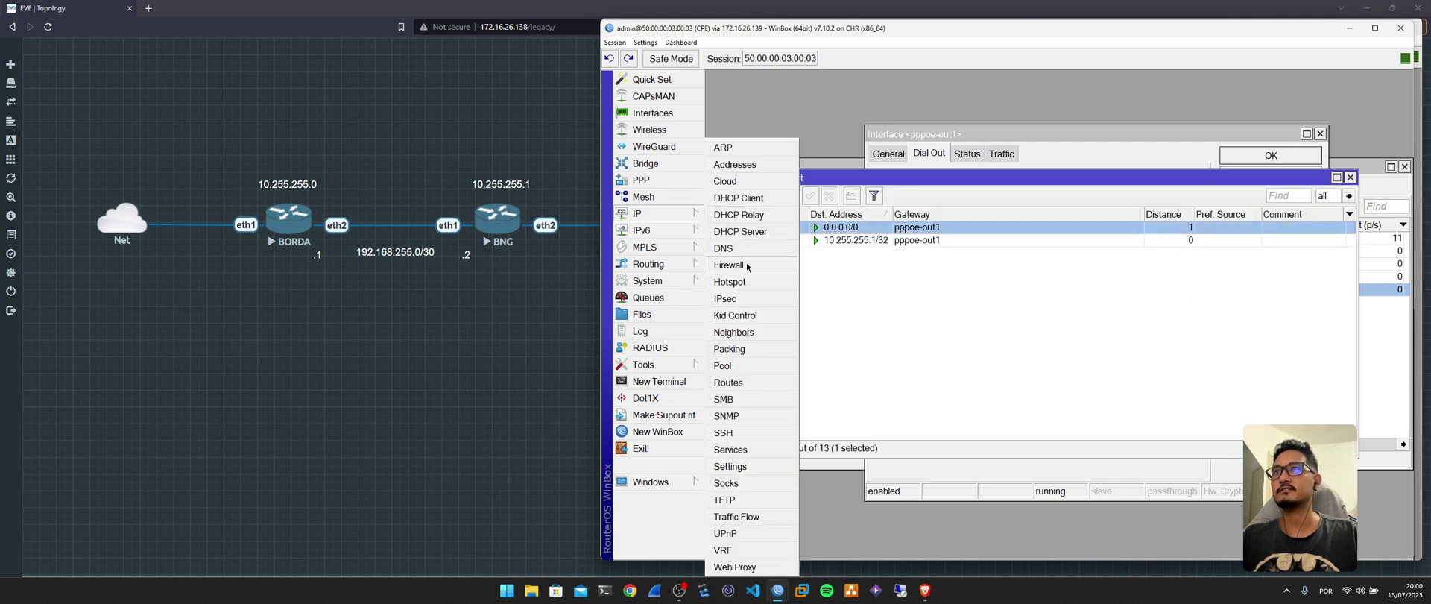
left_click(750, 248)
left_click(1193, 201)
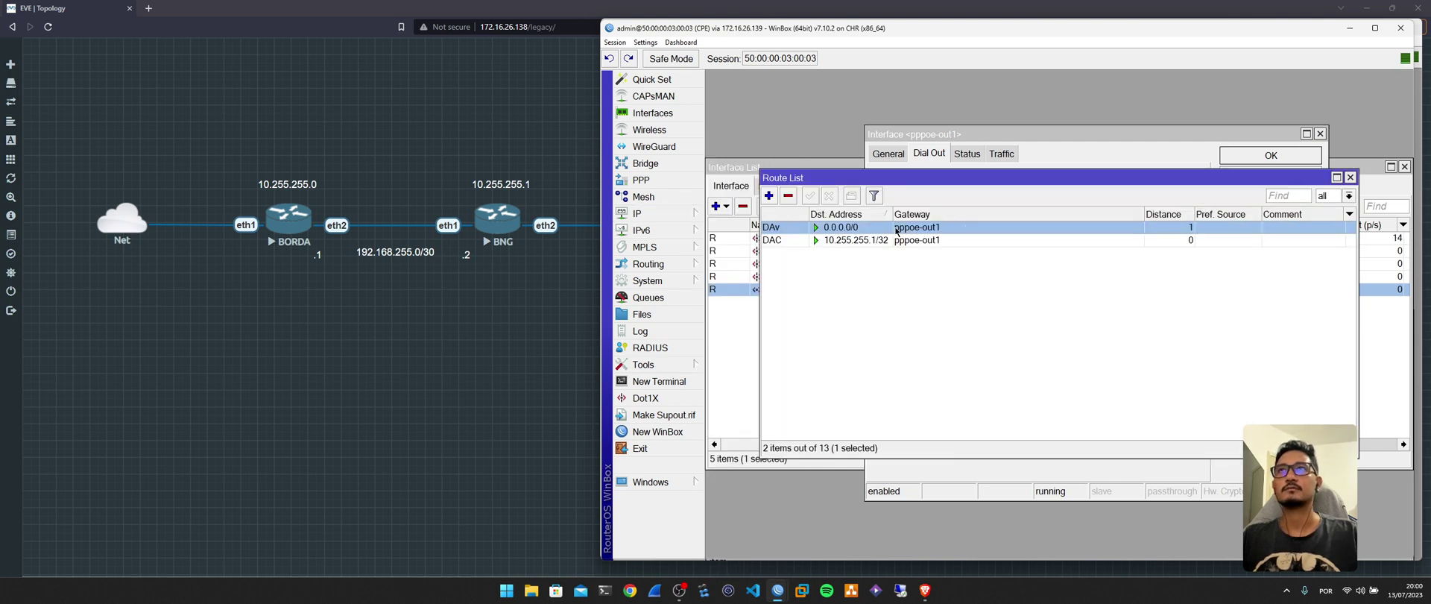
left_click(1350, 176)
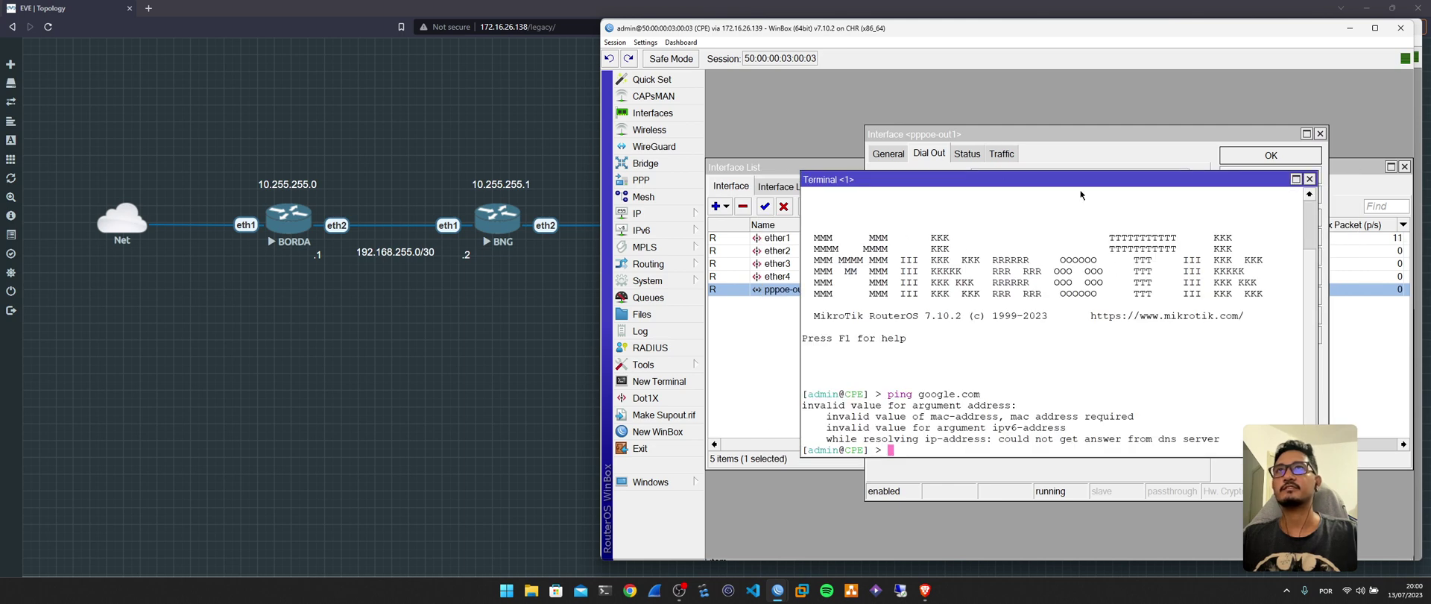
Enable Use Peer DNS on pppoe-out1 and apply it.
left_click_drag(1080, 182, 1094, 215)
left_click(1106, 162)
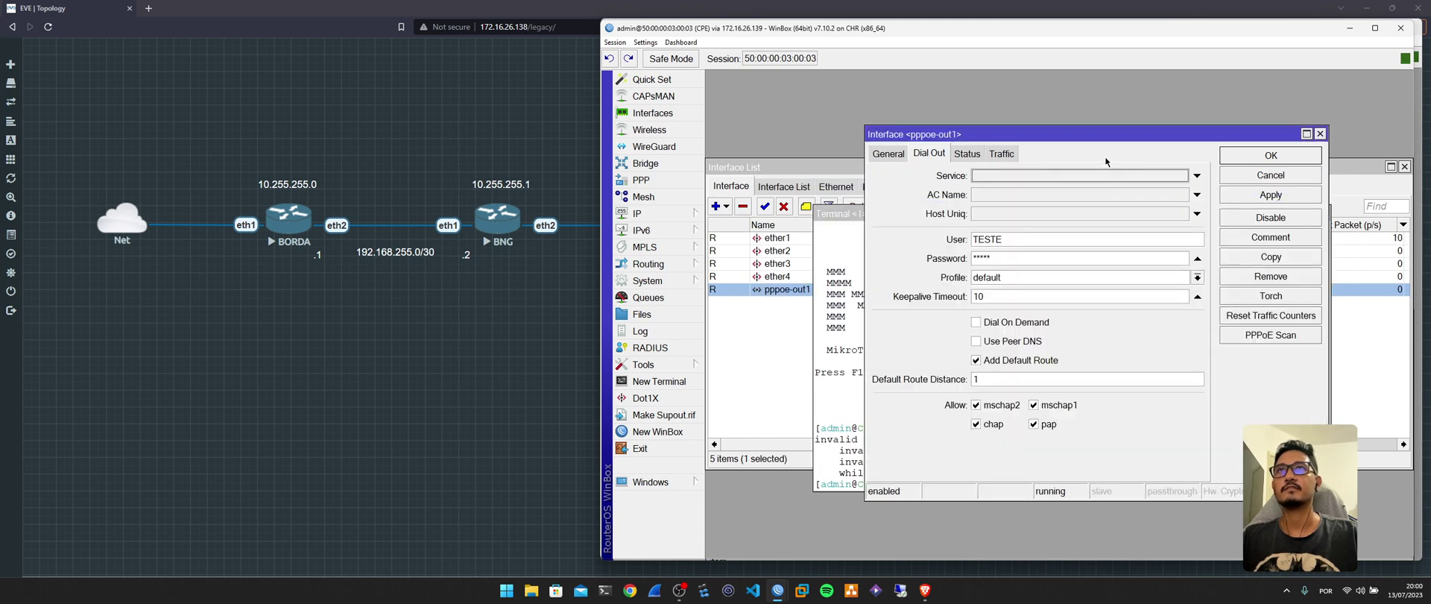
left_click(1013, 344)
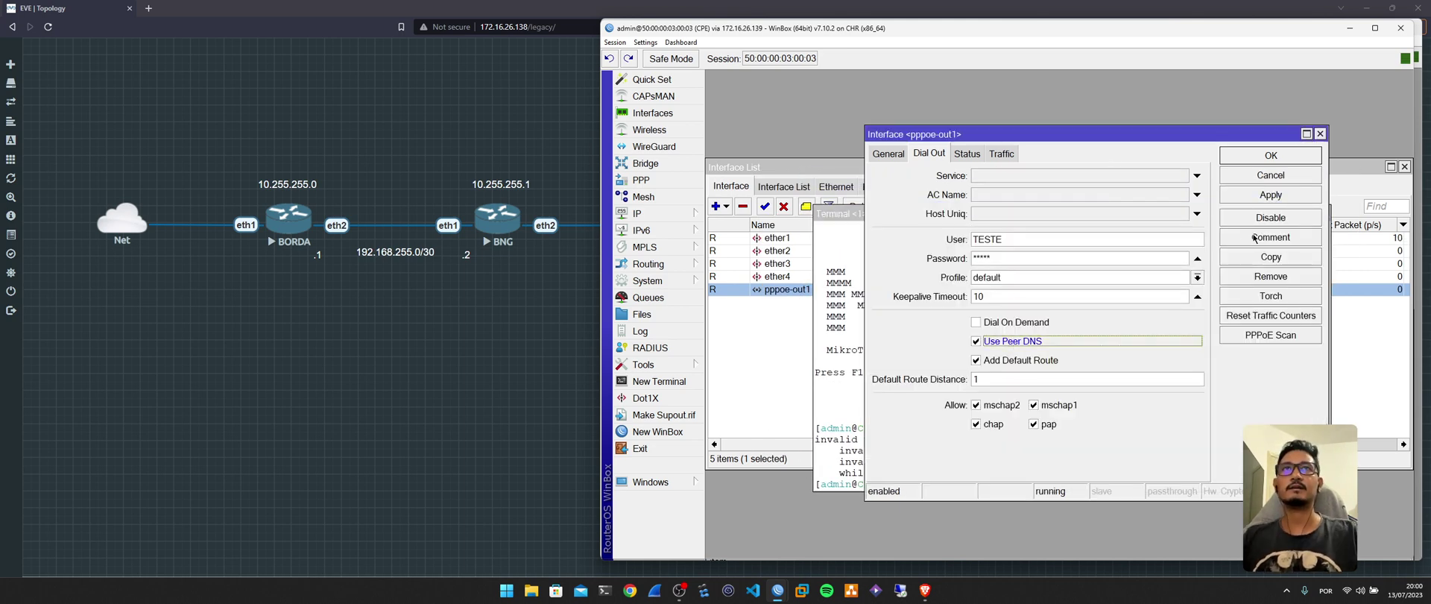
left_click(1273, 198)
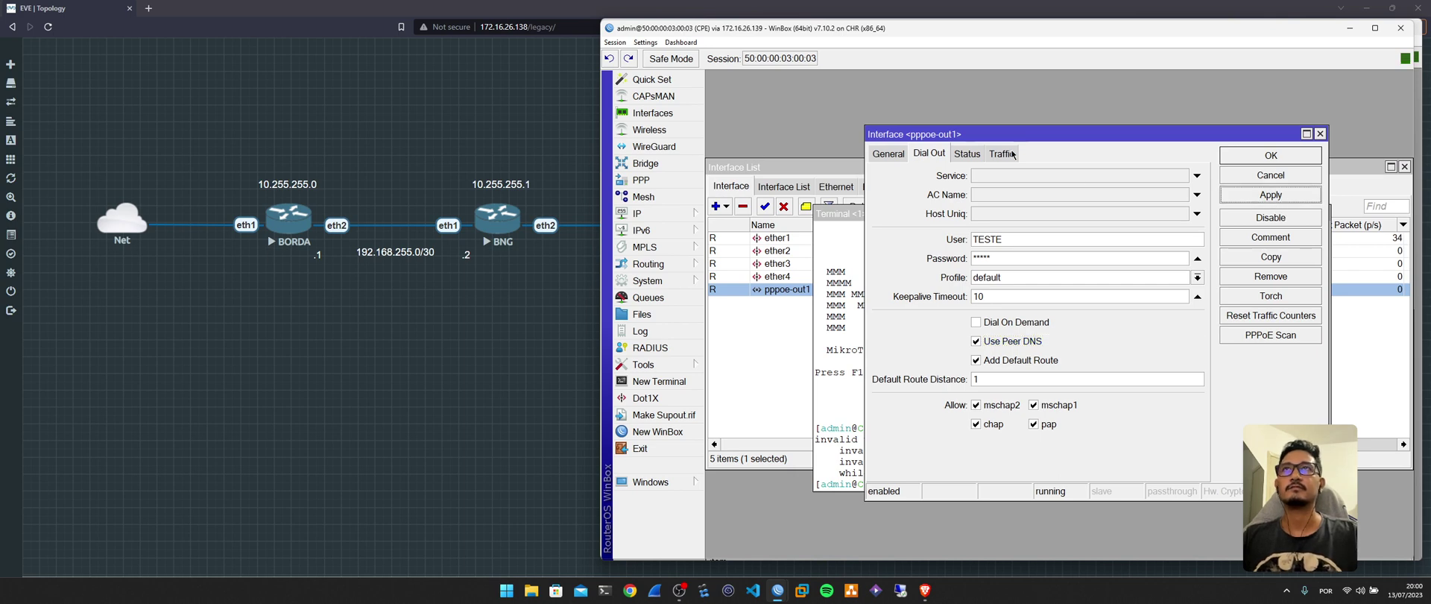
Check the pppoe-out1 status and the current DNS settings.
left_click(985, 154)
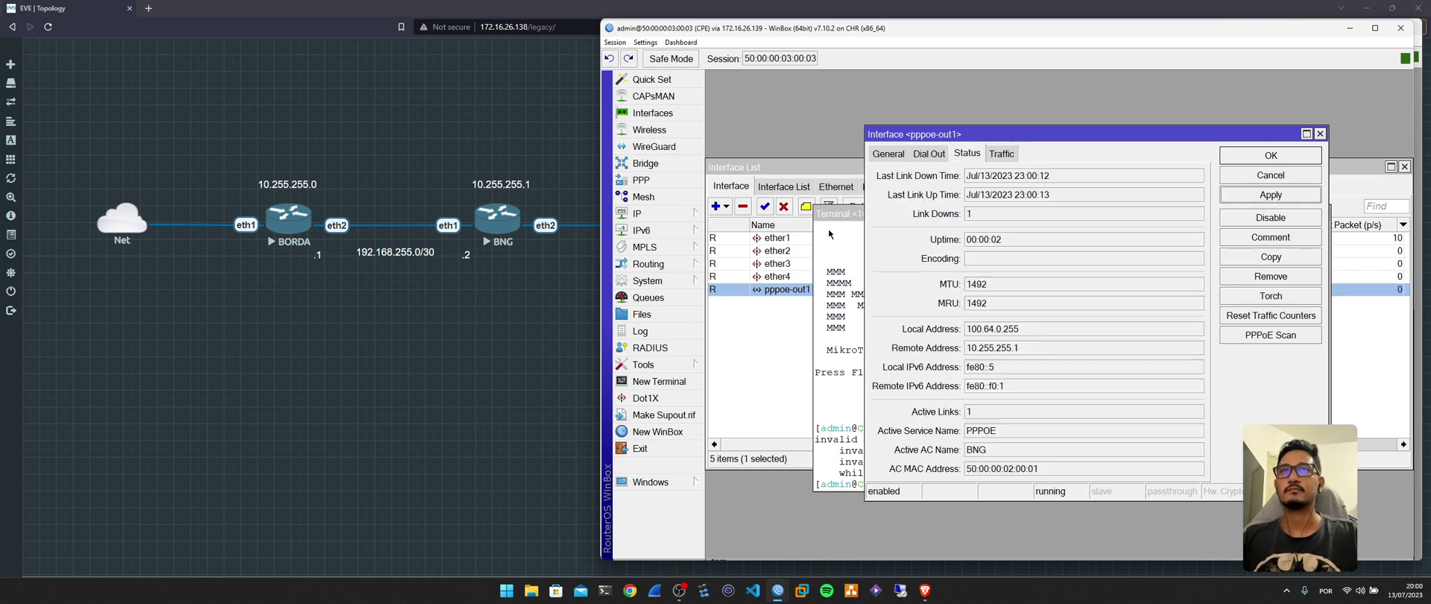
left_click(654, 214)
left_click(724, 248)
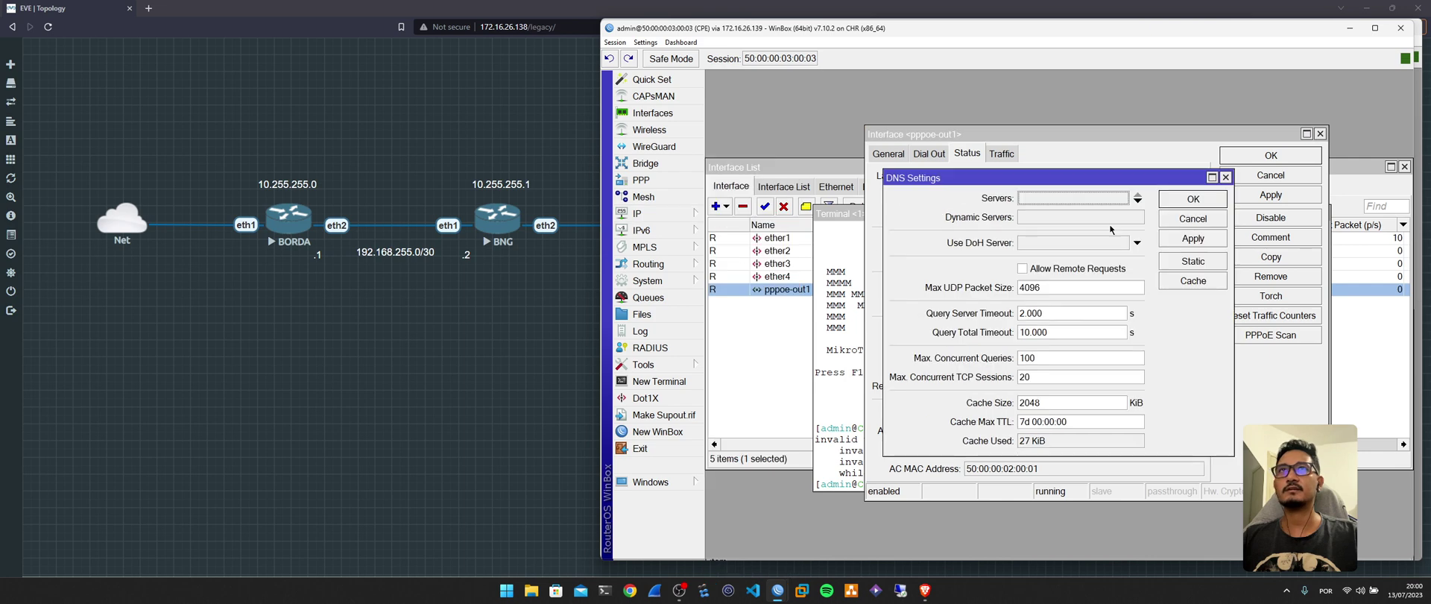
left_click(1191, 220)
Disable and re-enable pppoe-out1, then confirm the DNS servers.
left_click(1288, 220)
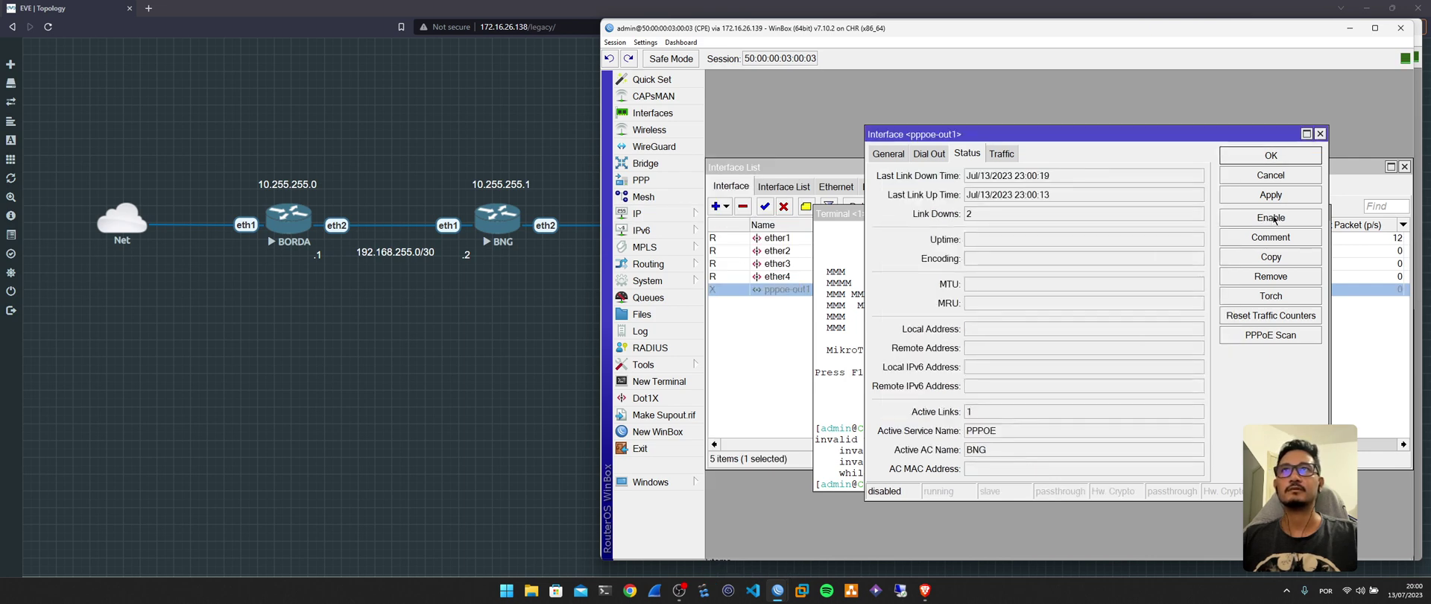
left_click(1290, 221)
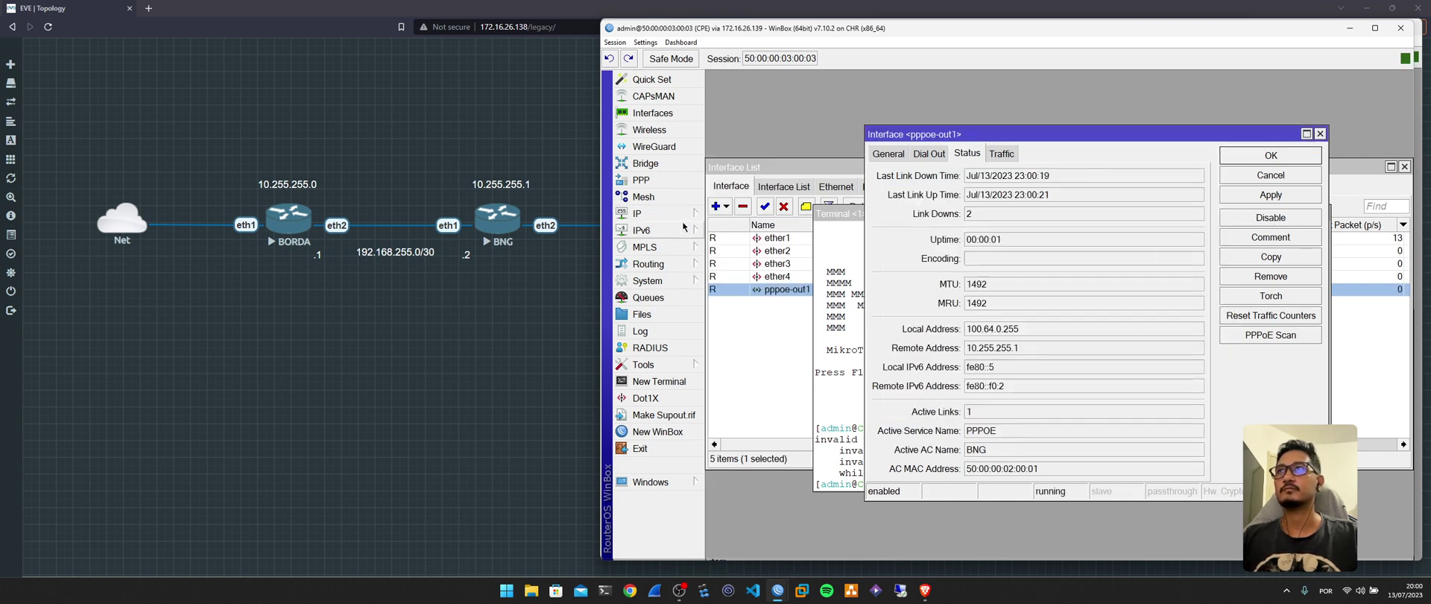
left_click(648, 214)
left_click(724, 248)
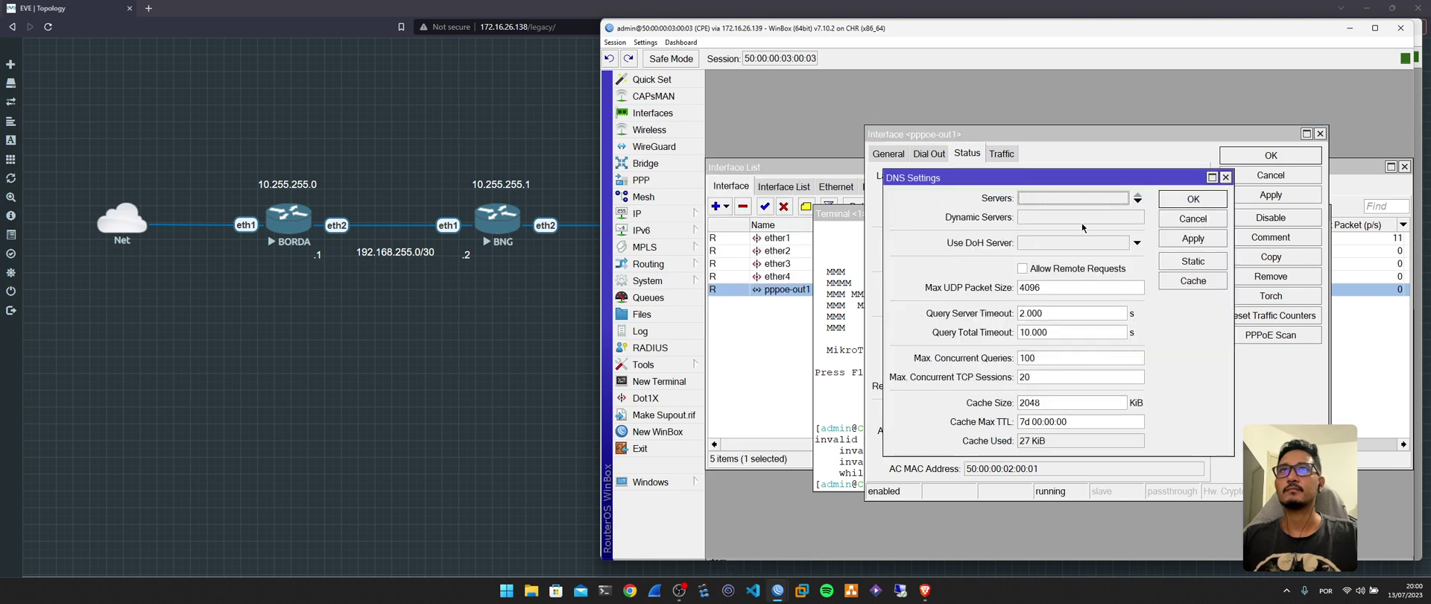
left_click(1187, 223)
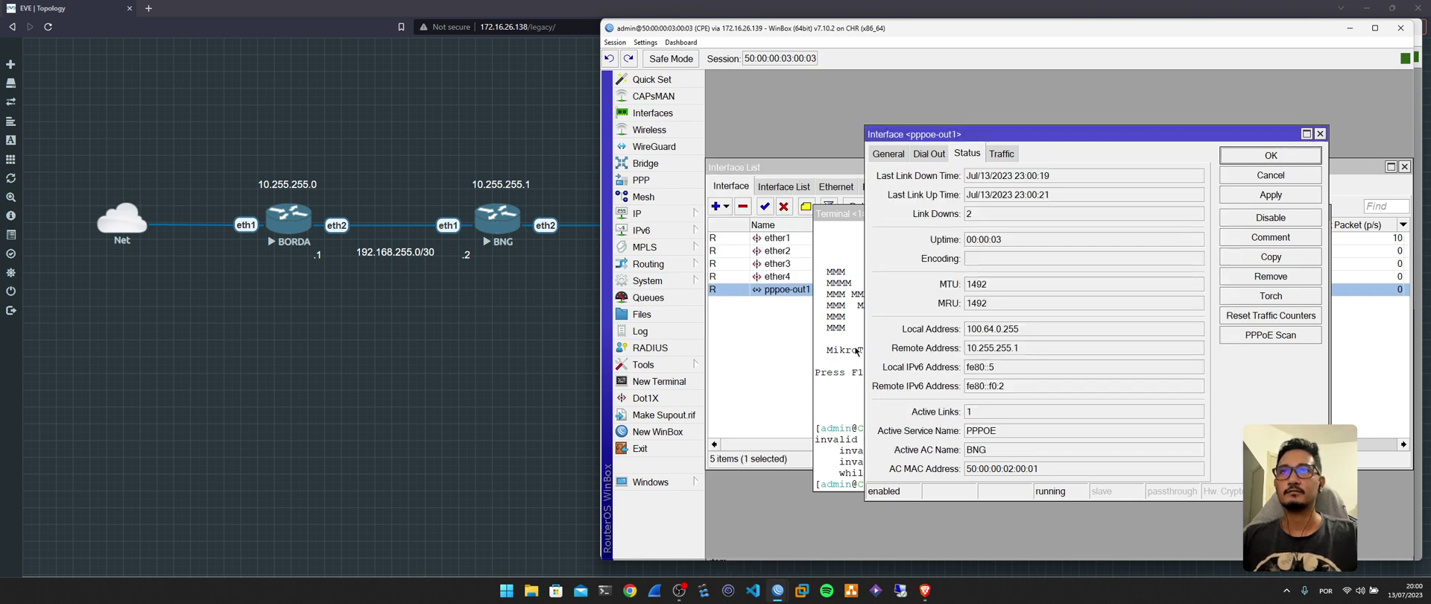
Rerun ping google.com in the terminal.
left_click(849, 349)
key("Up")
key("Return")
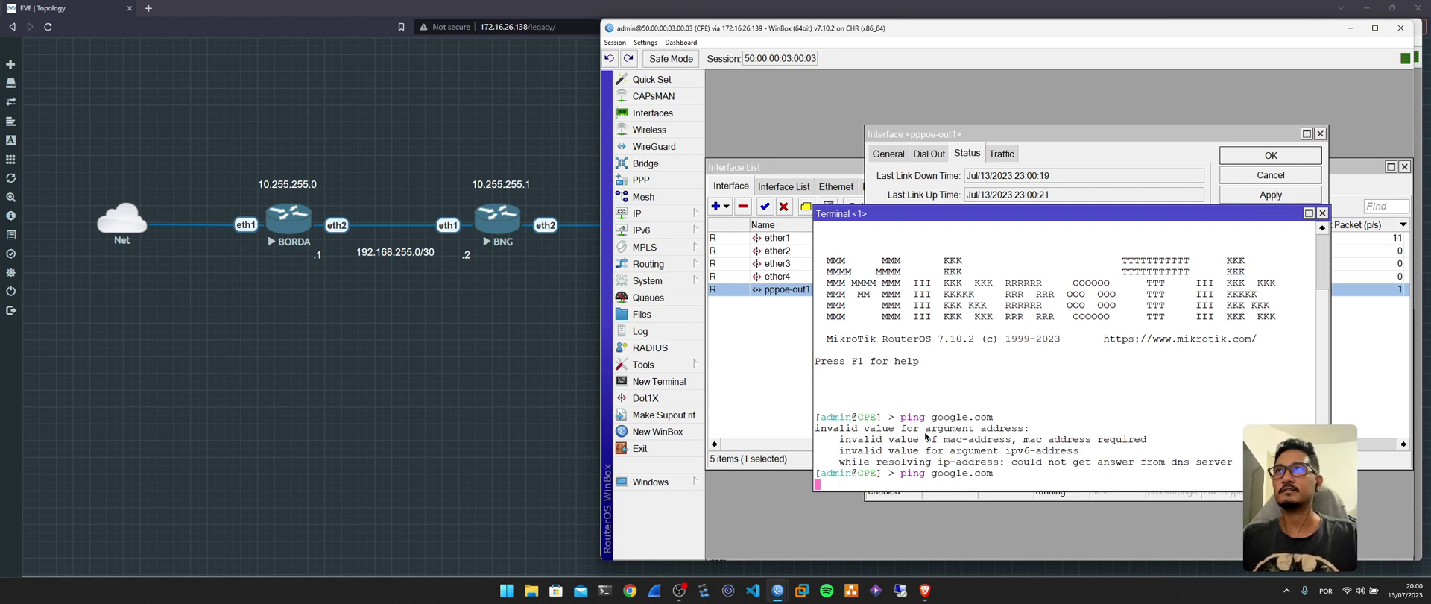
Add a srcnat NAT rule with action masquerade in the firewall.
left_click(670, 213)
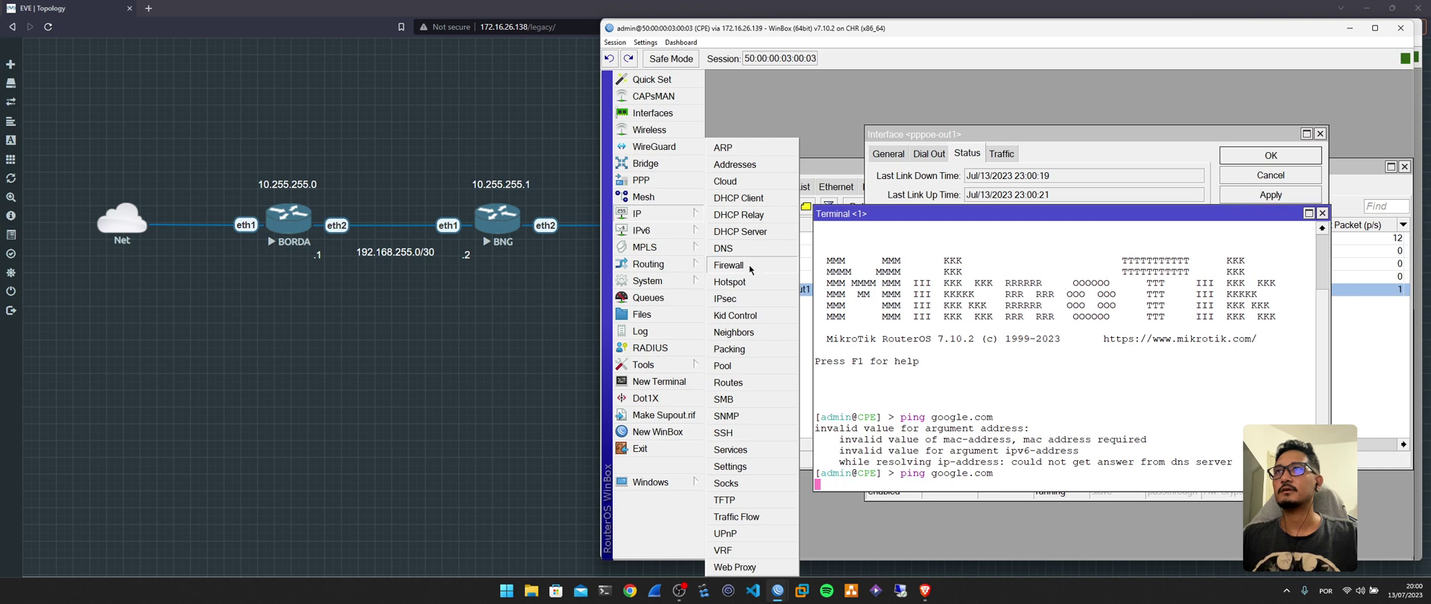
left_click(751, 264)
left_click(774, 199)
left_click(716, 219)
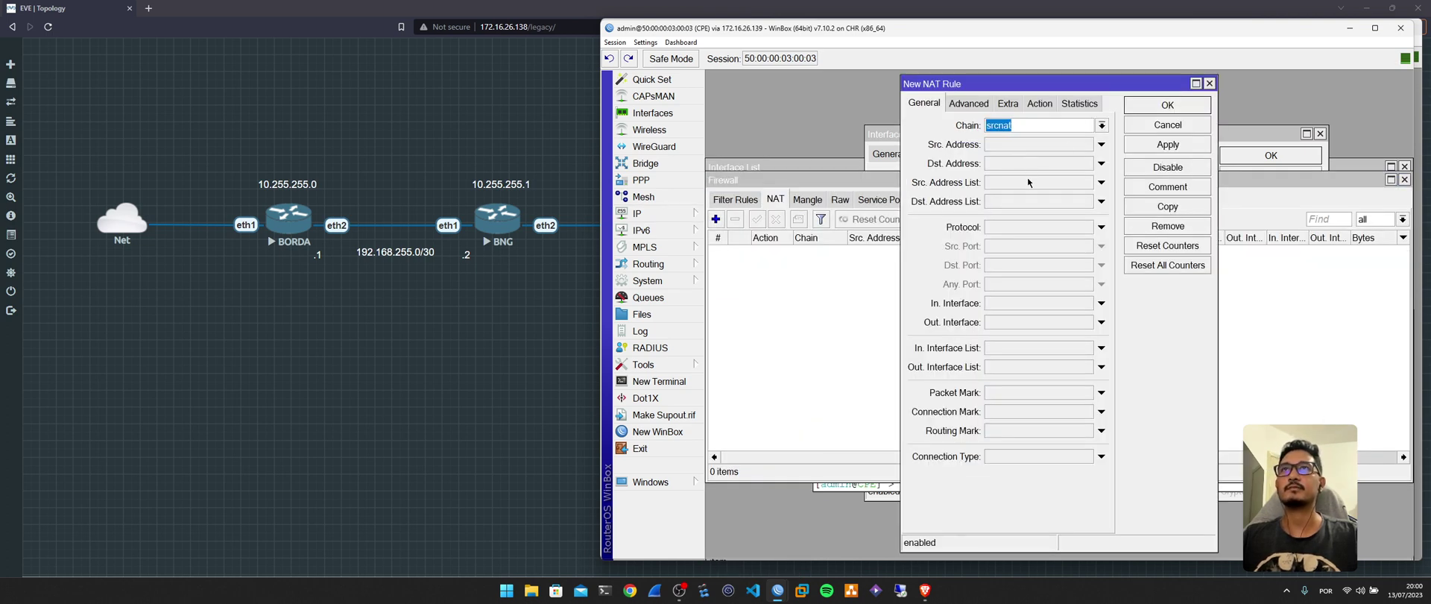
left_click(1039, 105)
left_click(1036, 125)
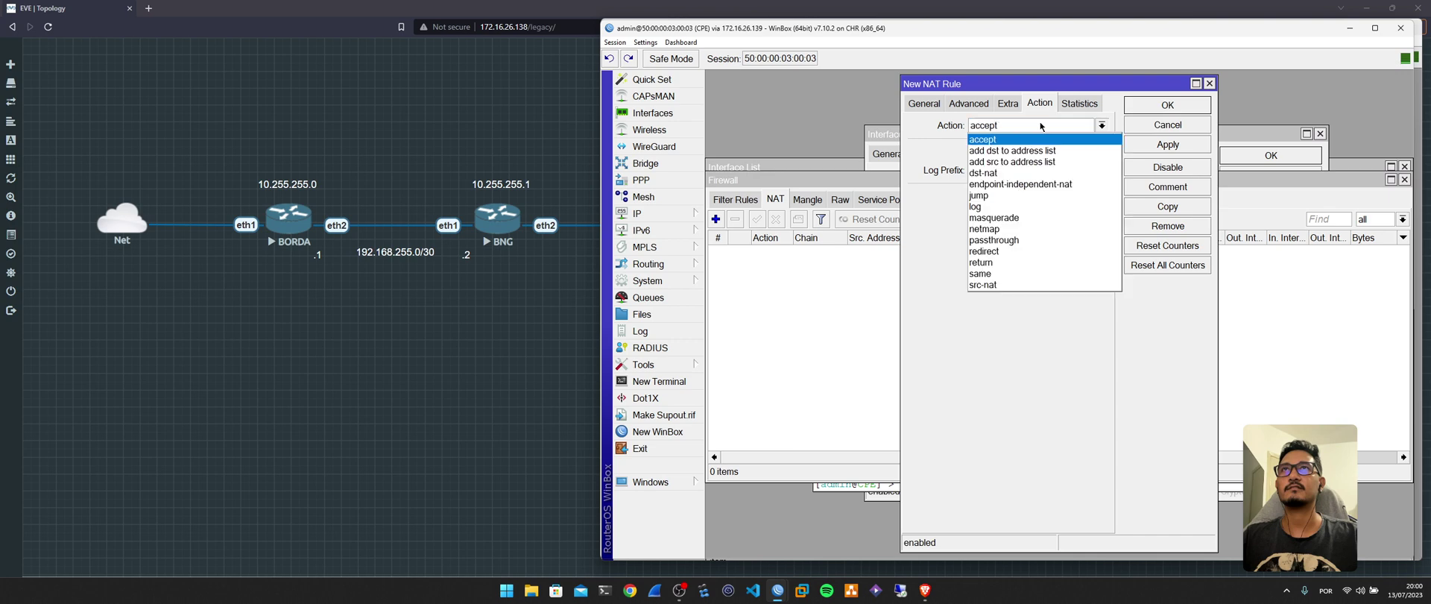
left_click(1029, 217)
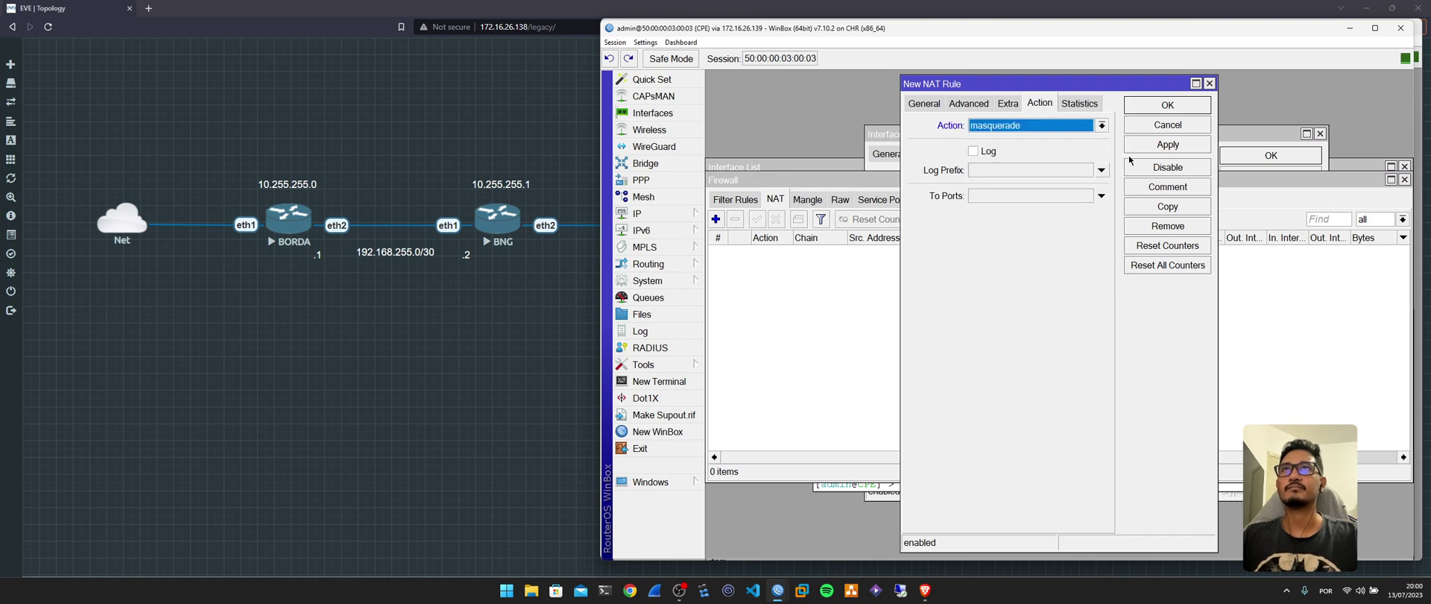
left_click(1162, 108)
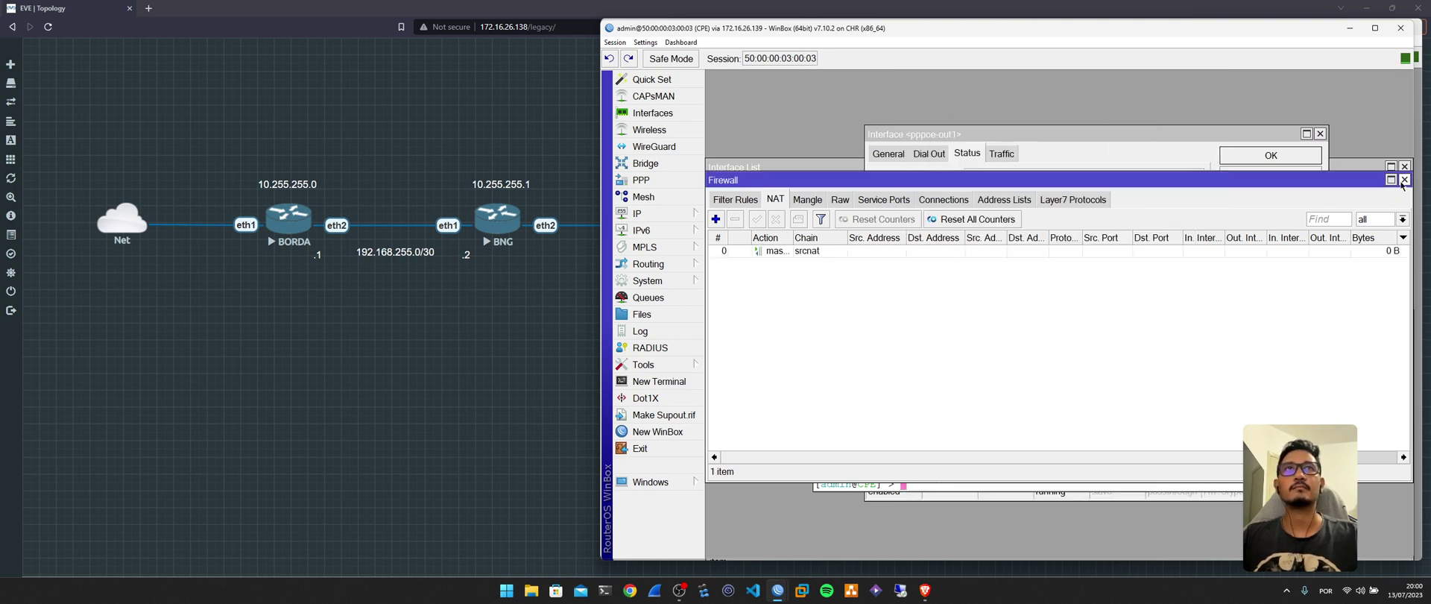
Close the firewall window and rerun ping google.com in the terminal.
left_click(1404, 180)
key("Return")
key("Up")
key("Return")
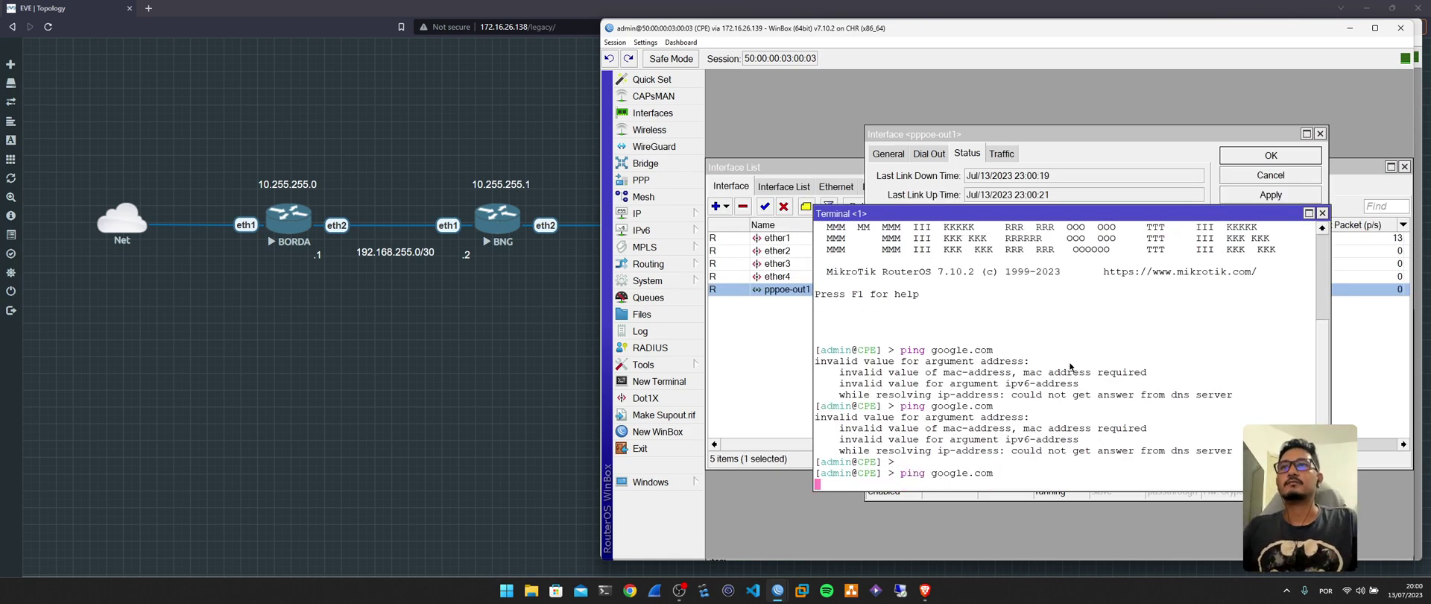
Minimize the CPE session and bring the BORDA router's WinBox session to the front.
left_click(1350, 30)
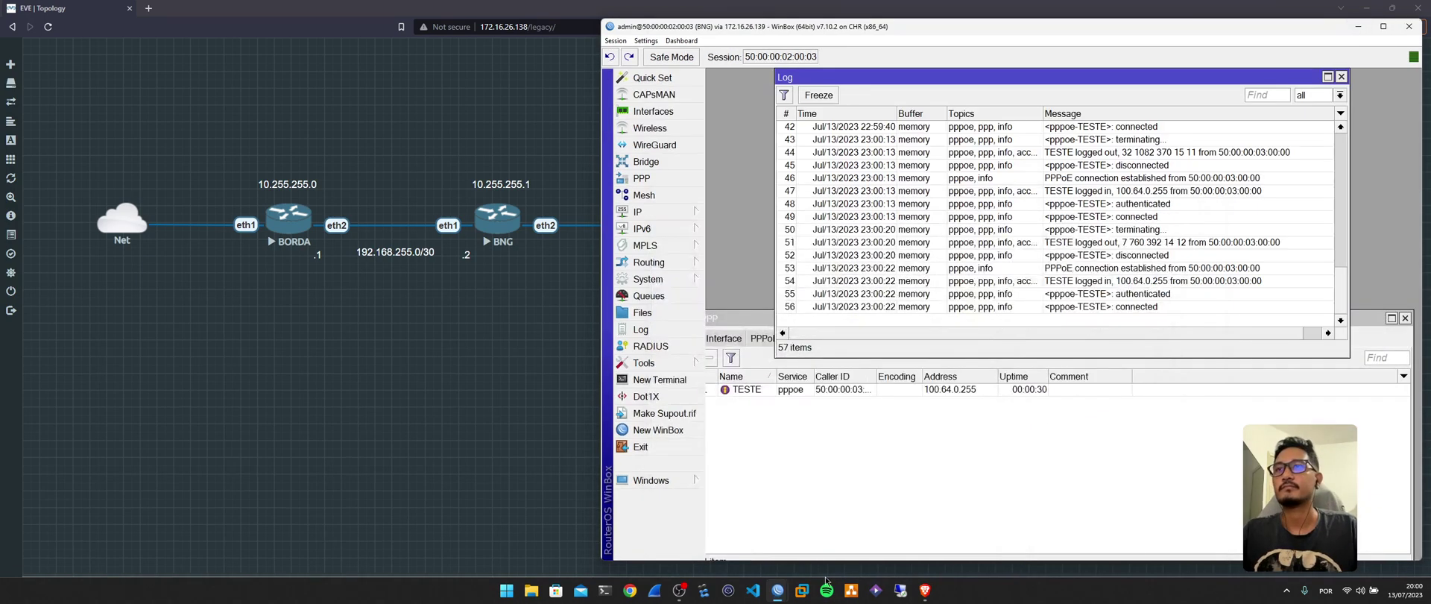
mouse_move(778, 590)
left_click(730, 548)
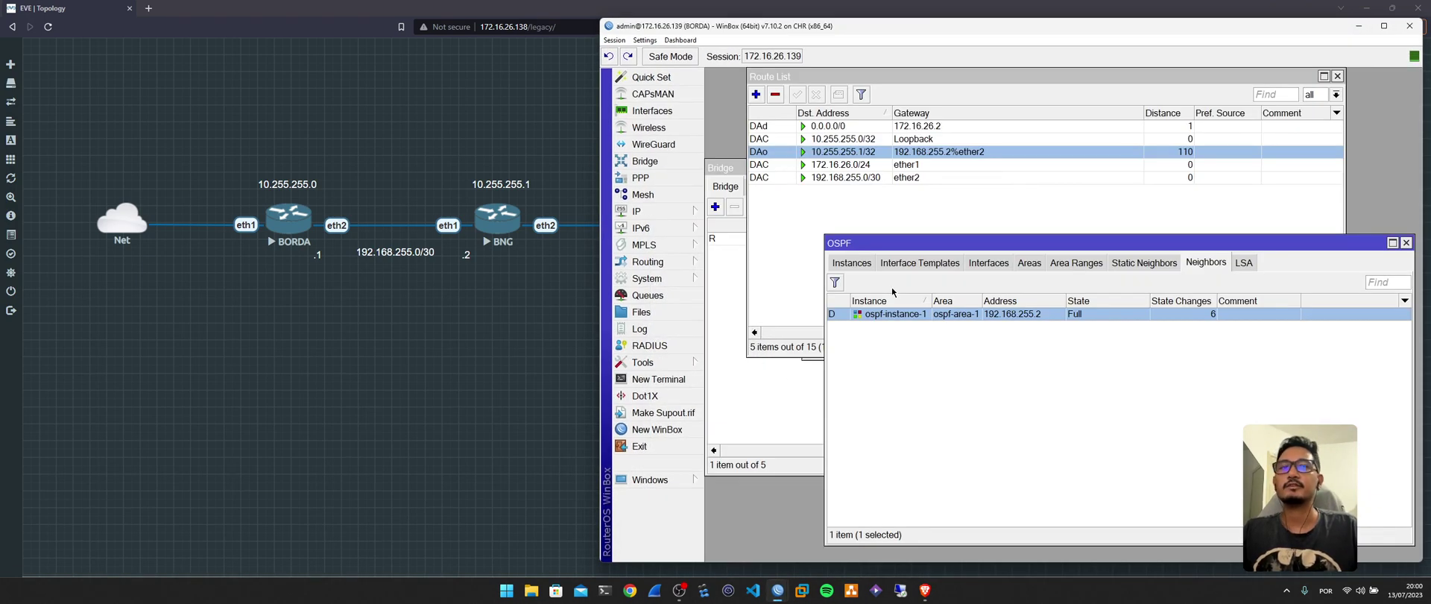
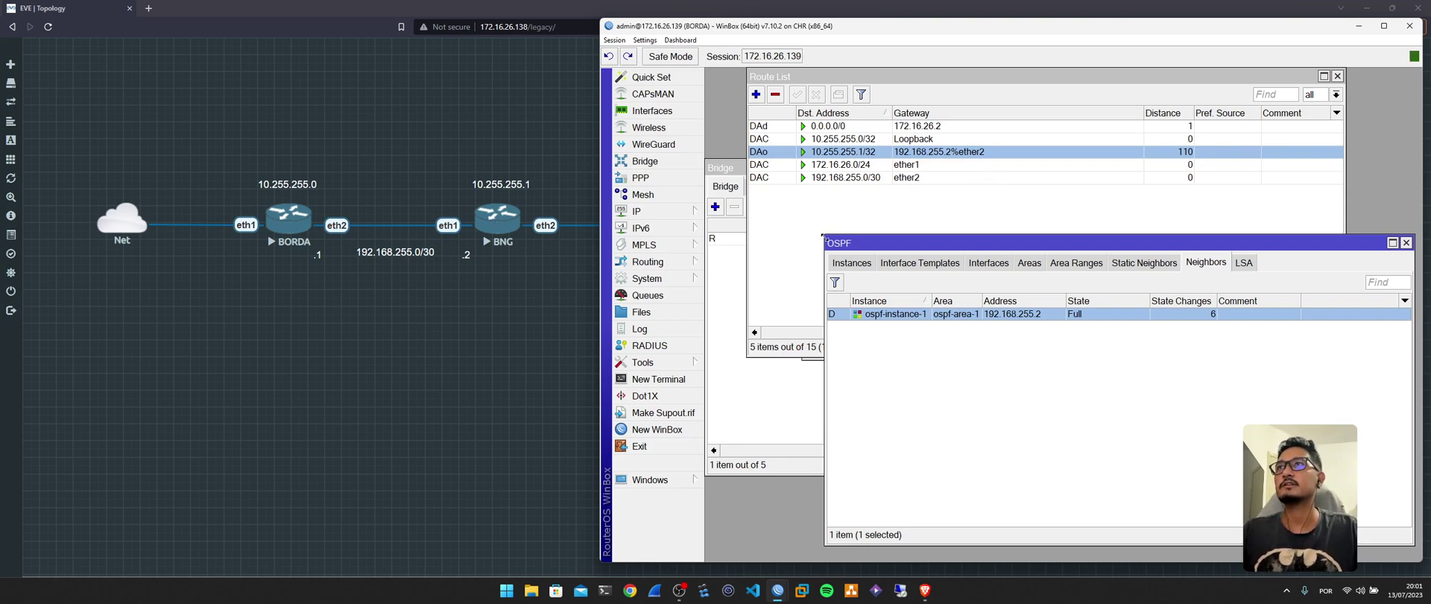
Open a new terminal on the BORDA router.
left_click(700, 213)
left_click(671, 379)
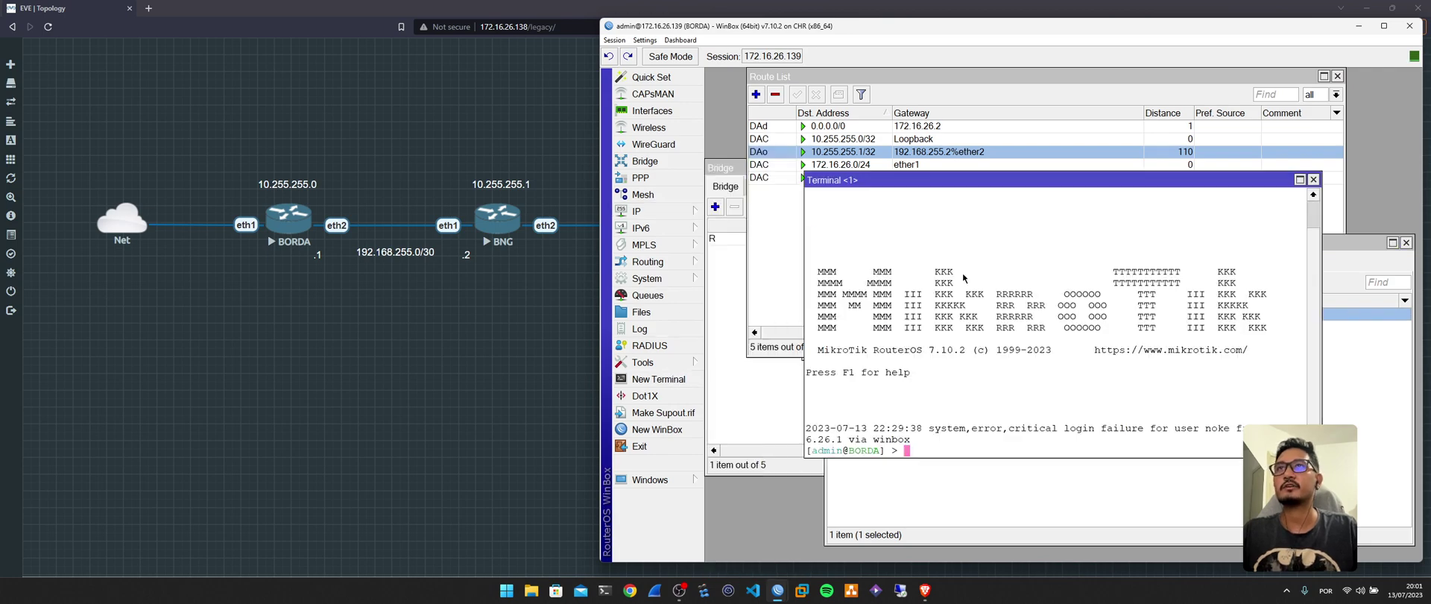
left_click_drag(964, 180, 952, 166)
Copy the CPE's pppoe-out1 local address 100.64.0.255, then return to BORDA.
left_click(778, 591)
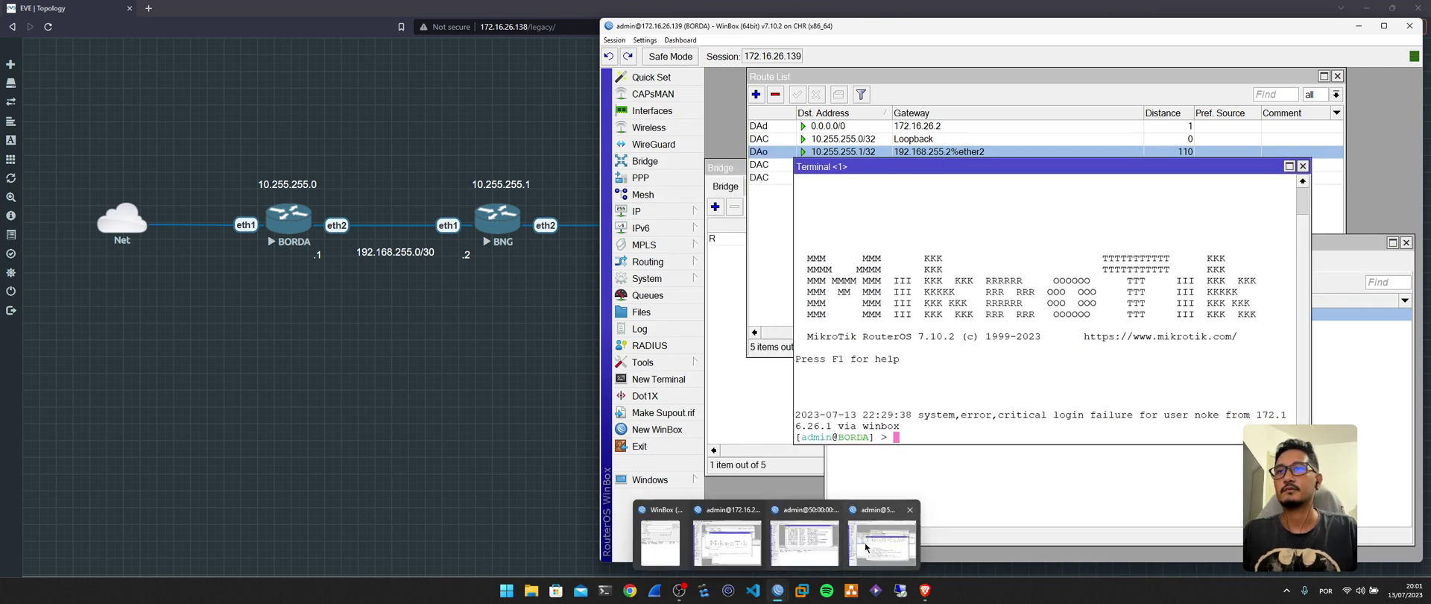
left_click(881, 537)
left_click(989, 153)
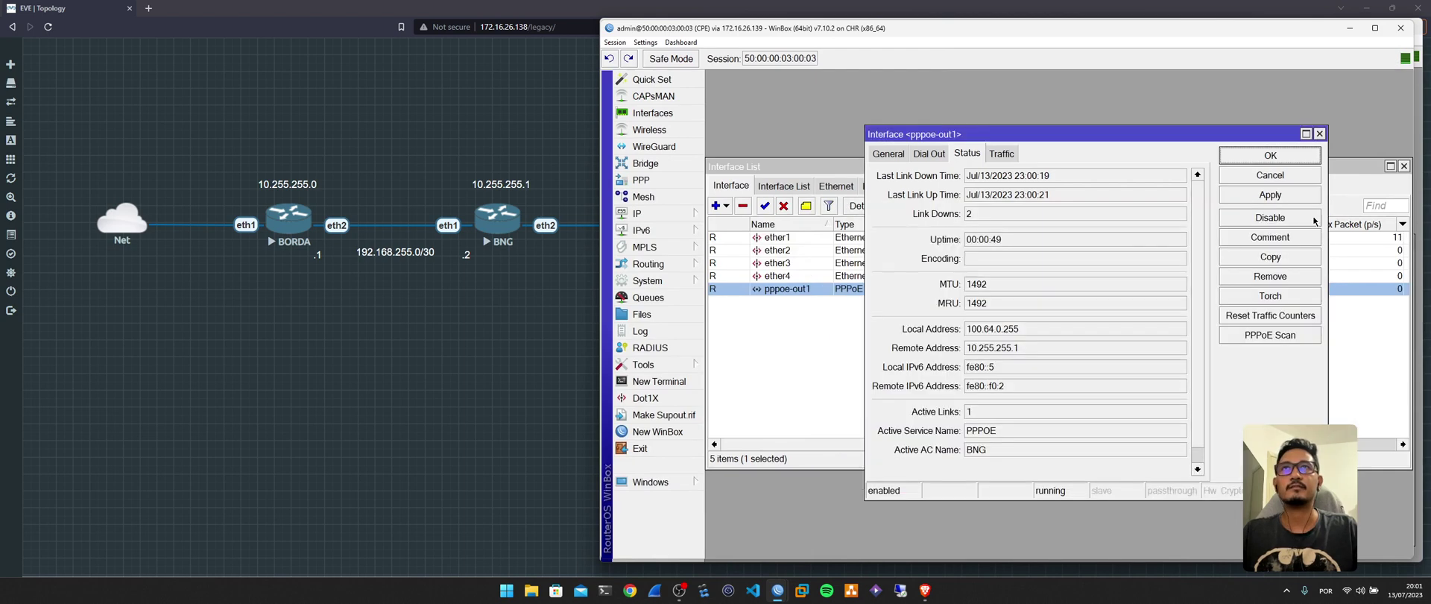
left_click(982, 332)
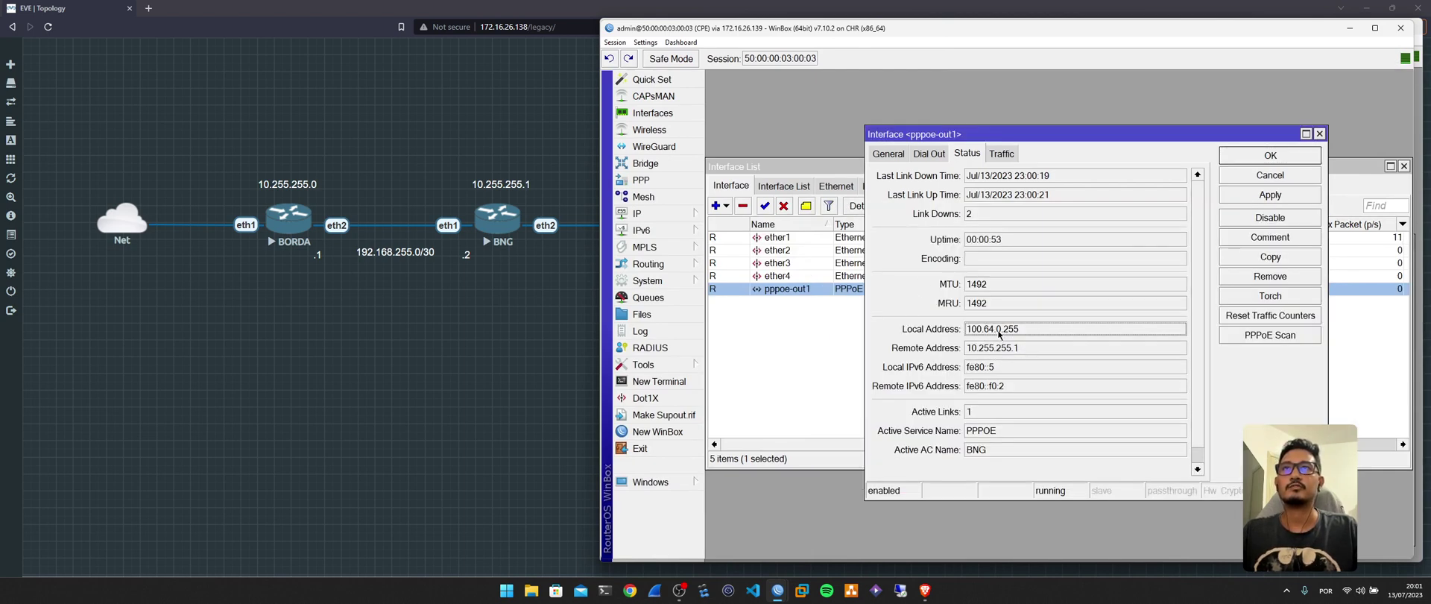
double_click(998, 331)
key("ctrl+c")
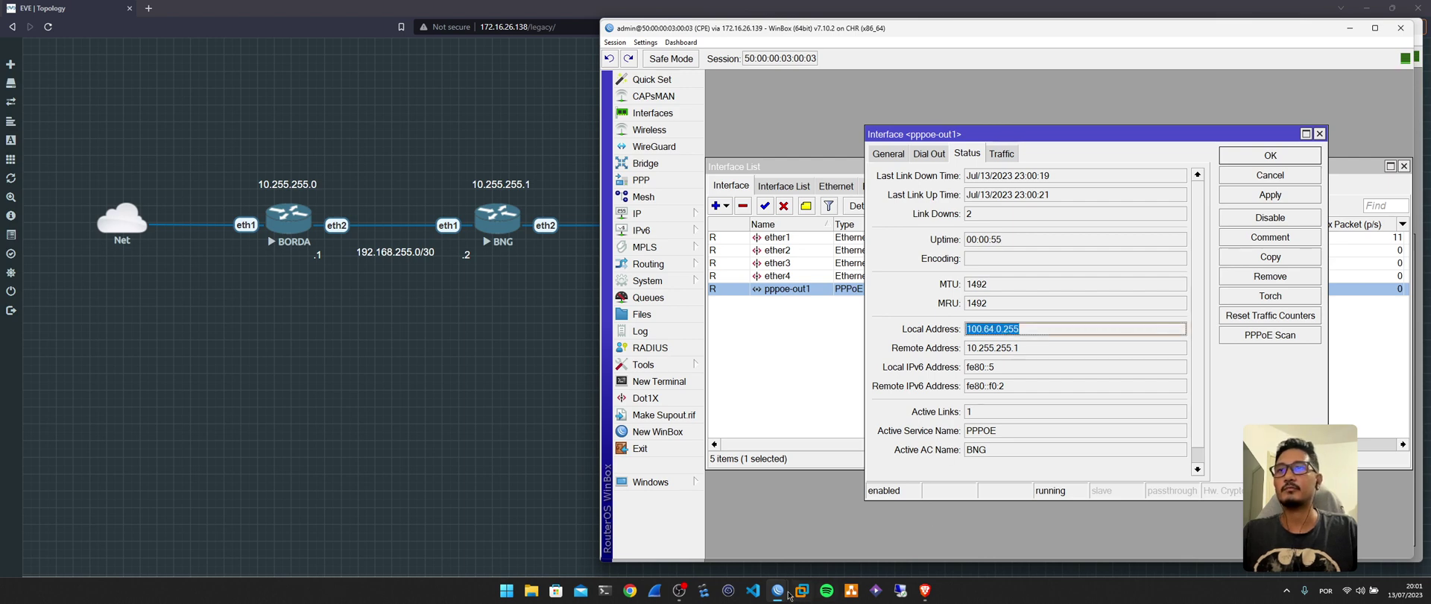
mouse_move(778, 590)
left_click(809, 535)
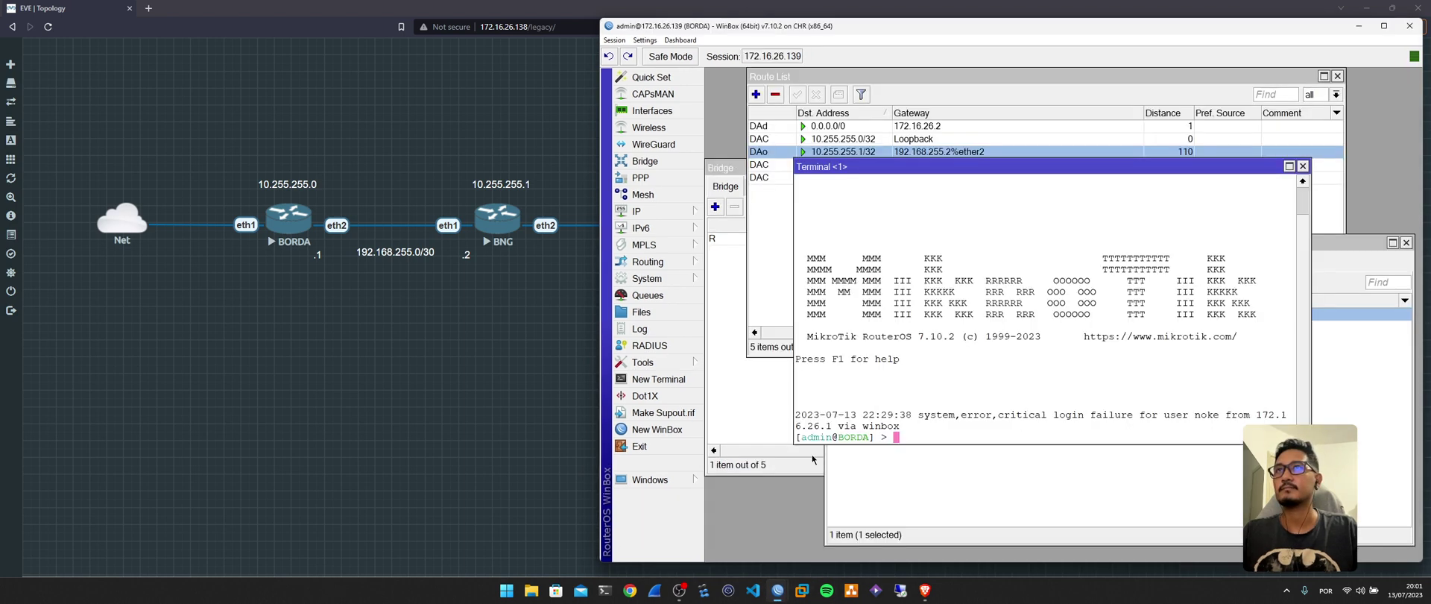
Ping the pasted CPE address 100.64.0.255 from BORDA's terminal; it times out.
type("ping")
right_click(1025, 317)
left_click(1046, 362)
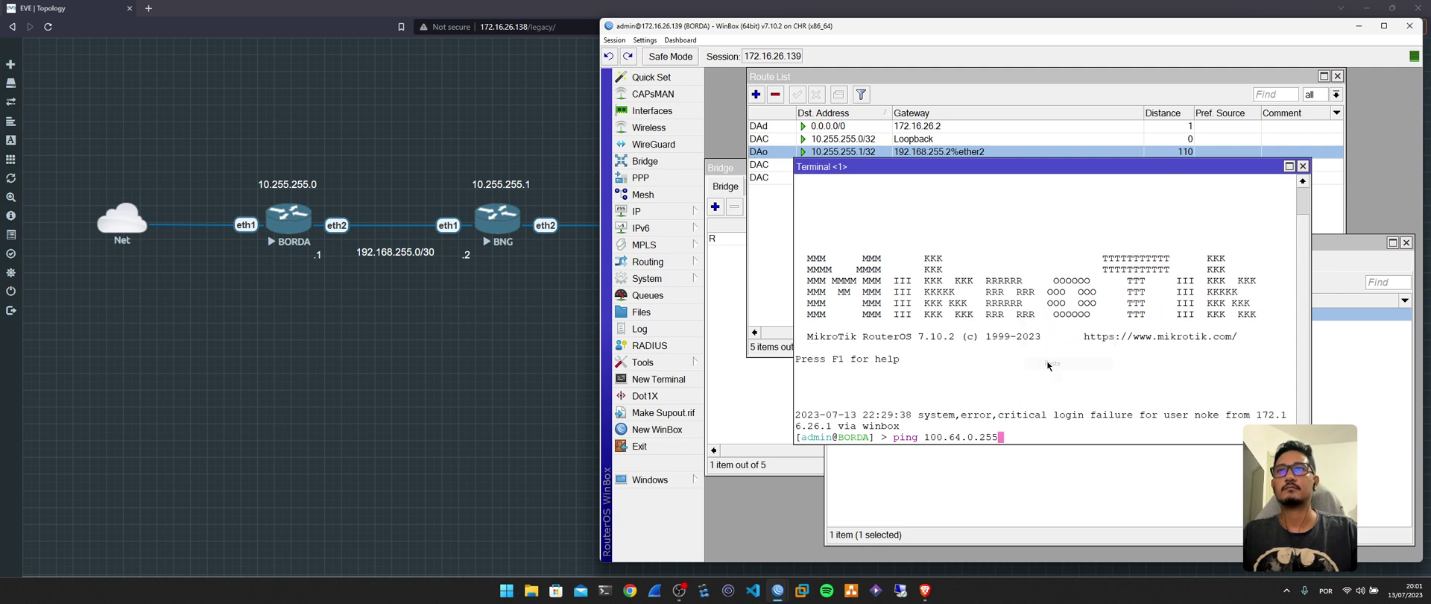
key("Return")
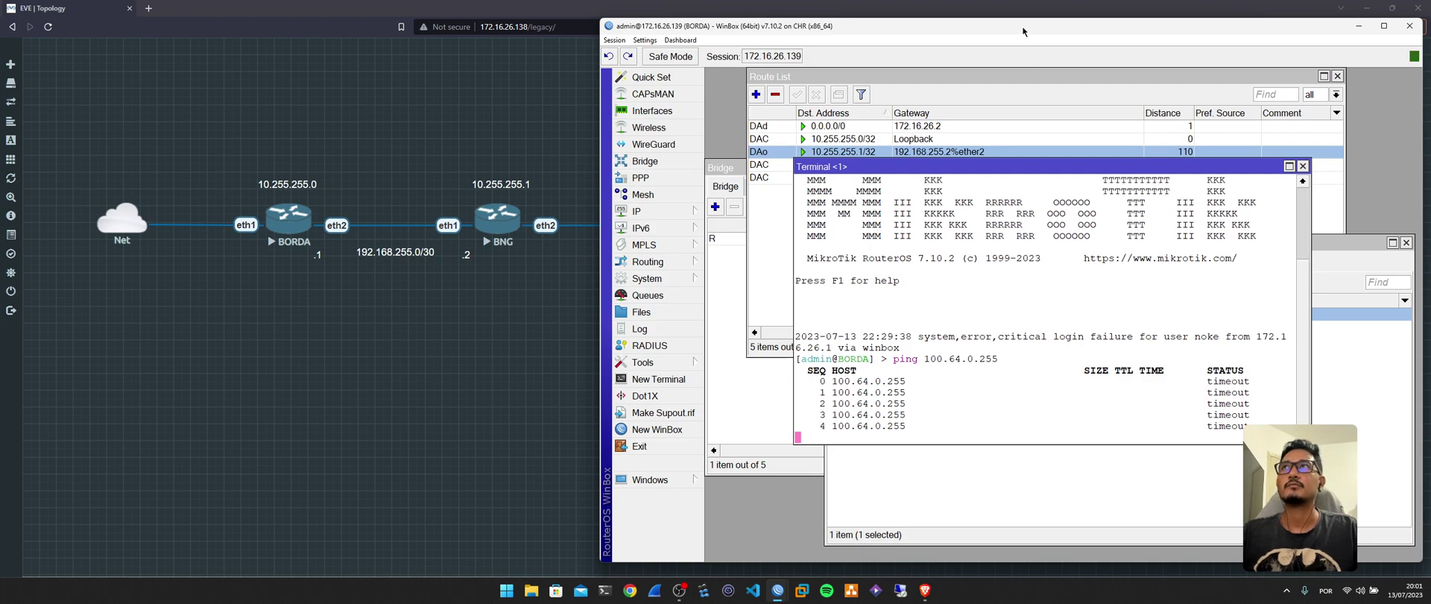
left_click_drag(1022, 26, 475, 24)
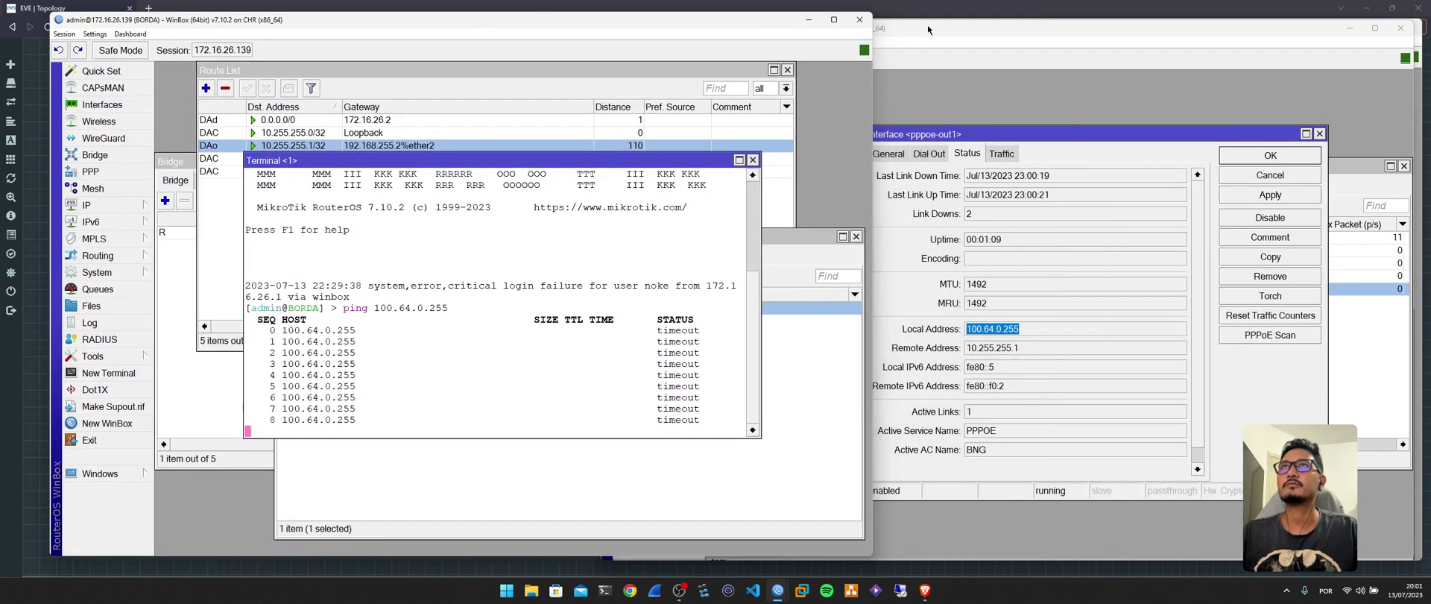
left_click(925, 25)
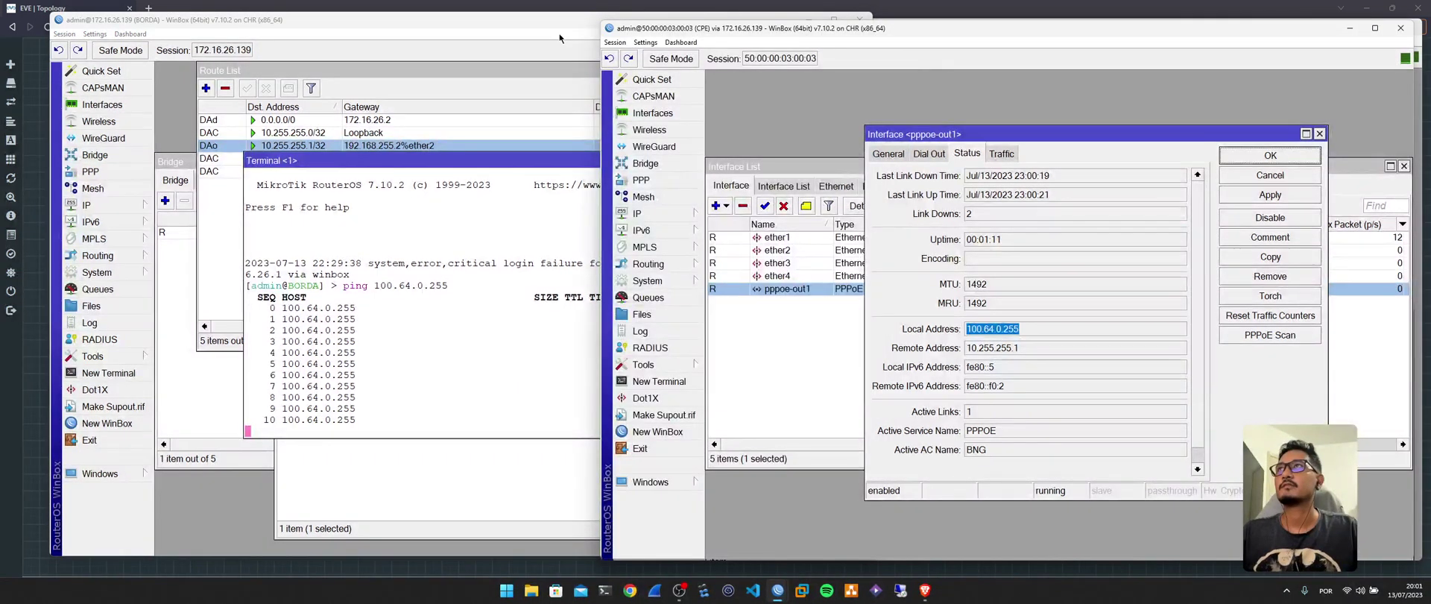
left_click_drag(532, 25, 511, 27)
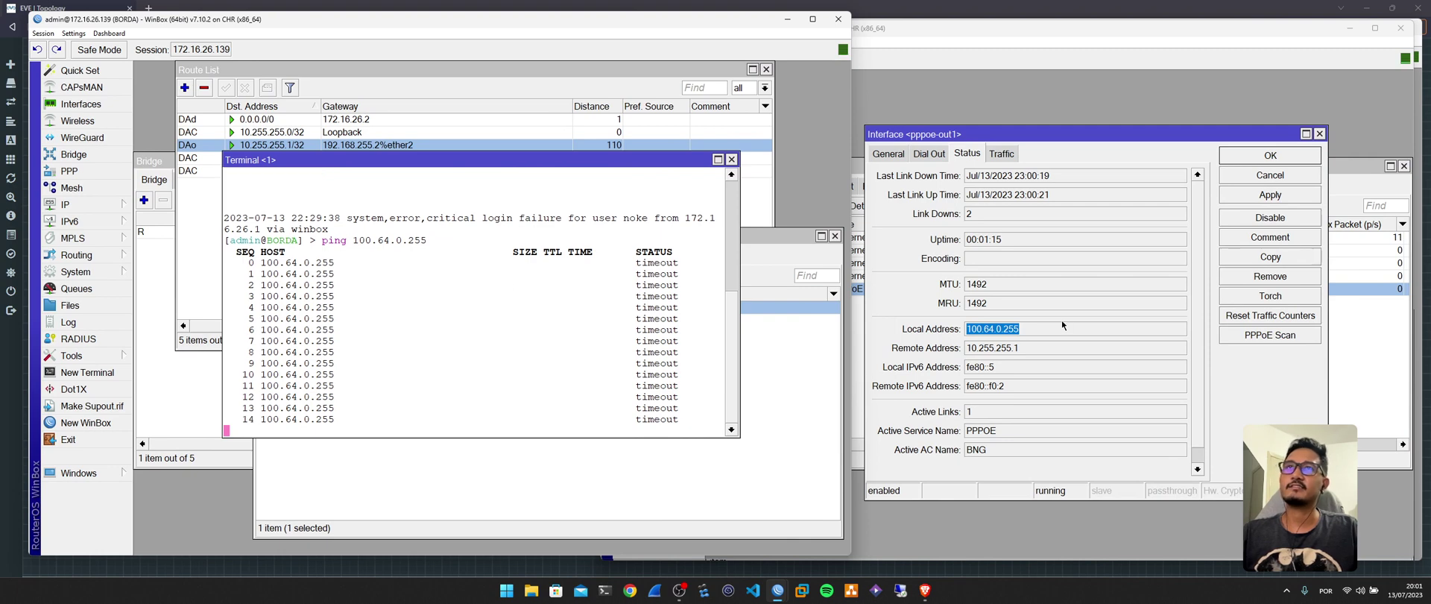
Check BORDA's route list, discard a new route entry, and bring the BNG session forward.
mouse_move(775, 596)
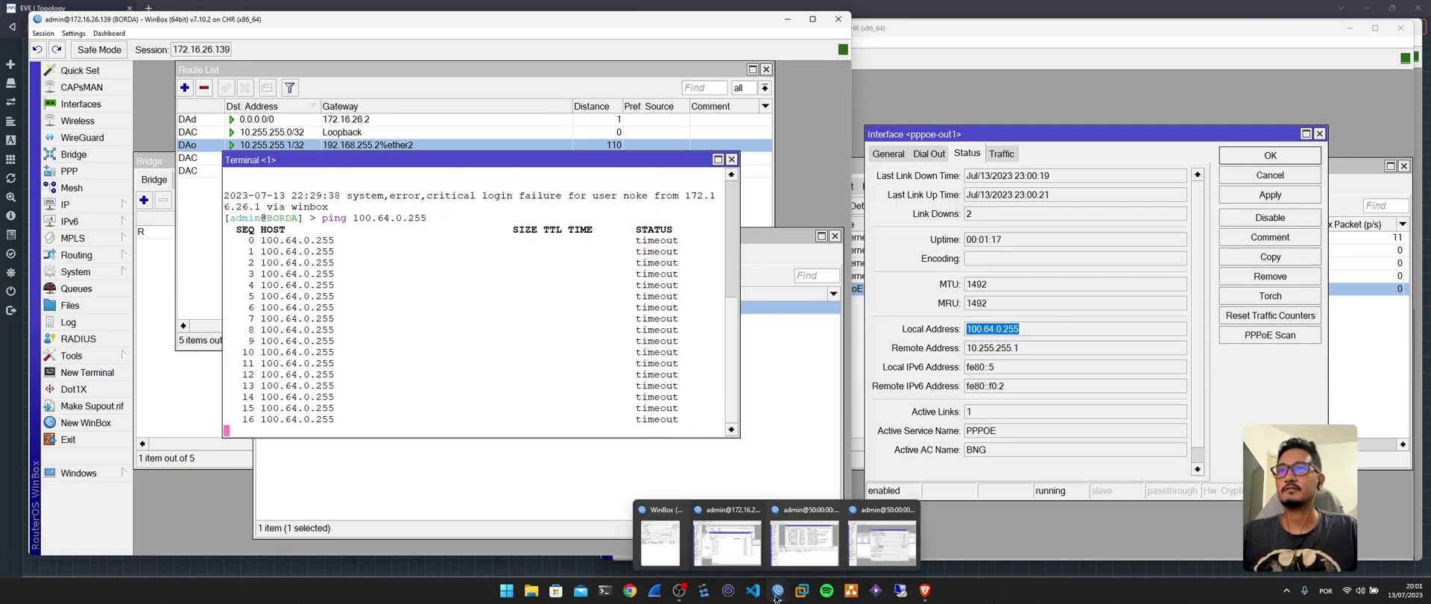
left_click(814, 540)
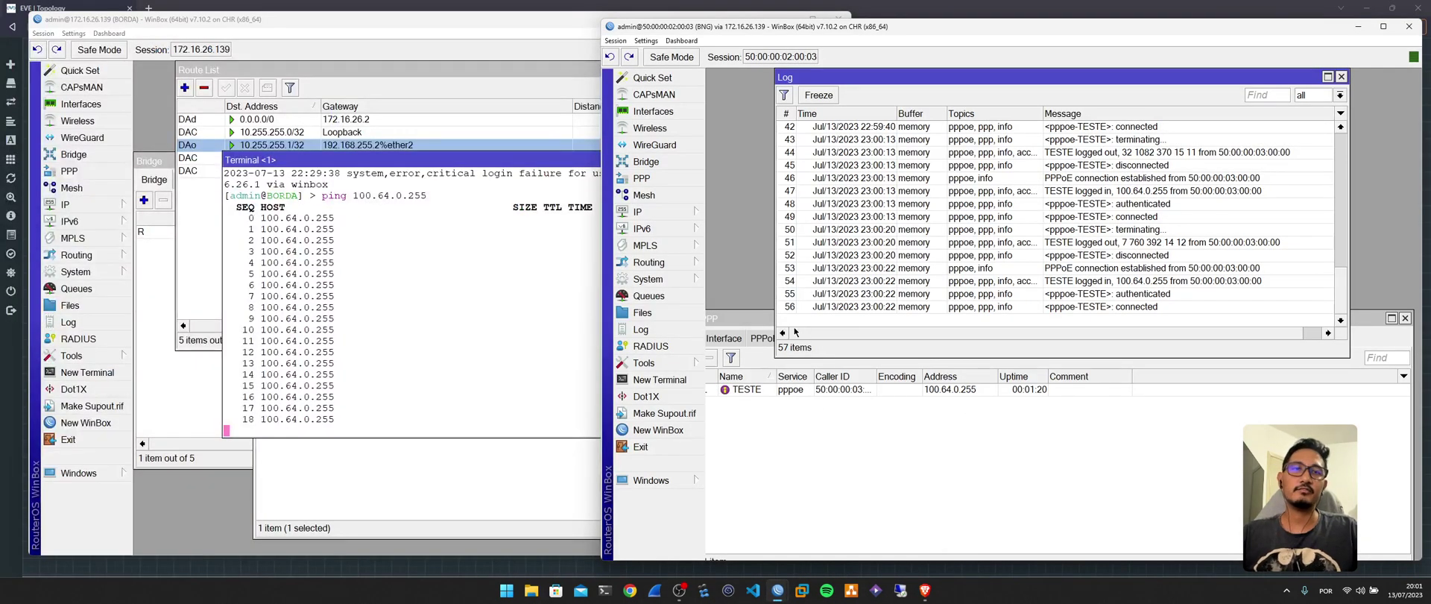
left_click(66, 204)
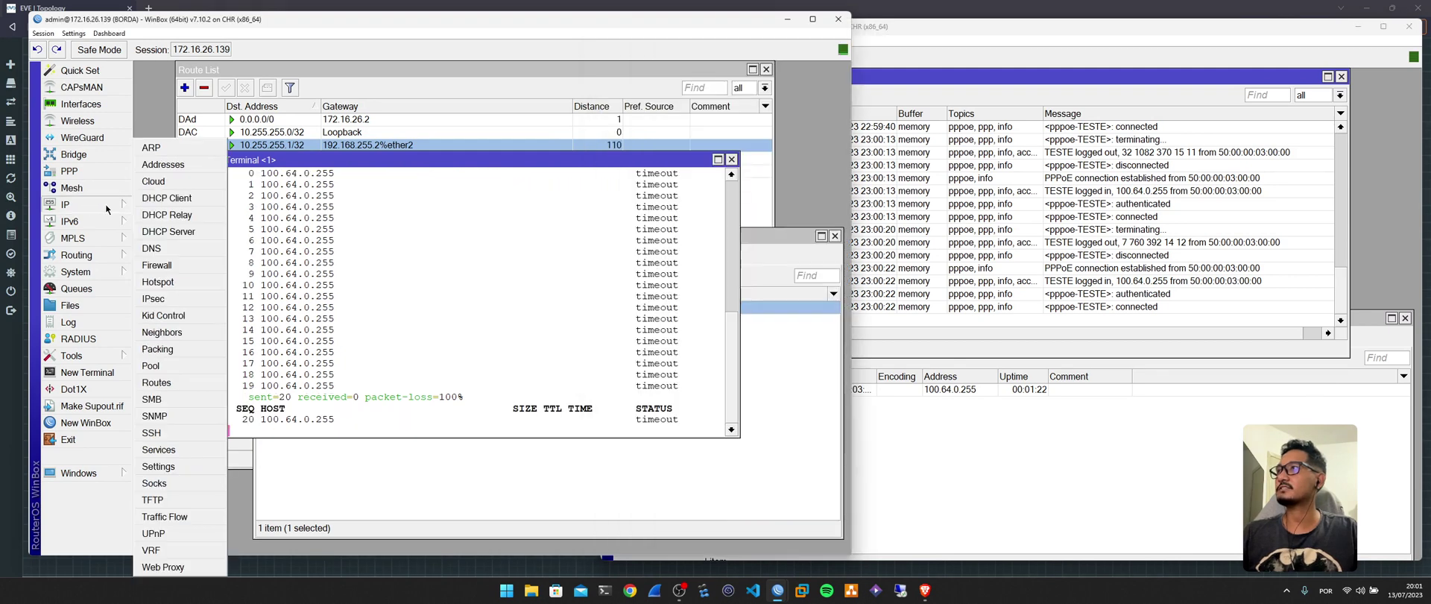
left_click(158, 383)
key("Insert")
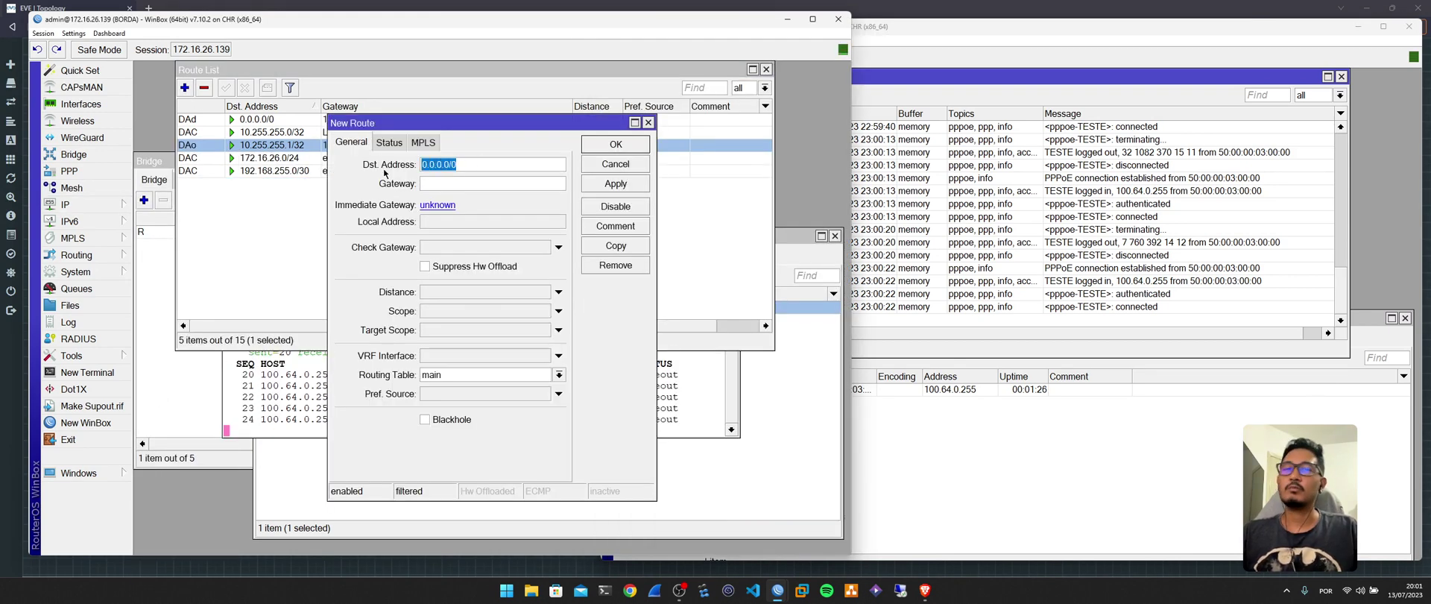
left_click(442, 184)
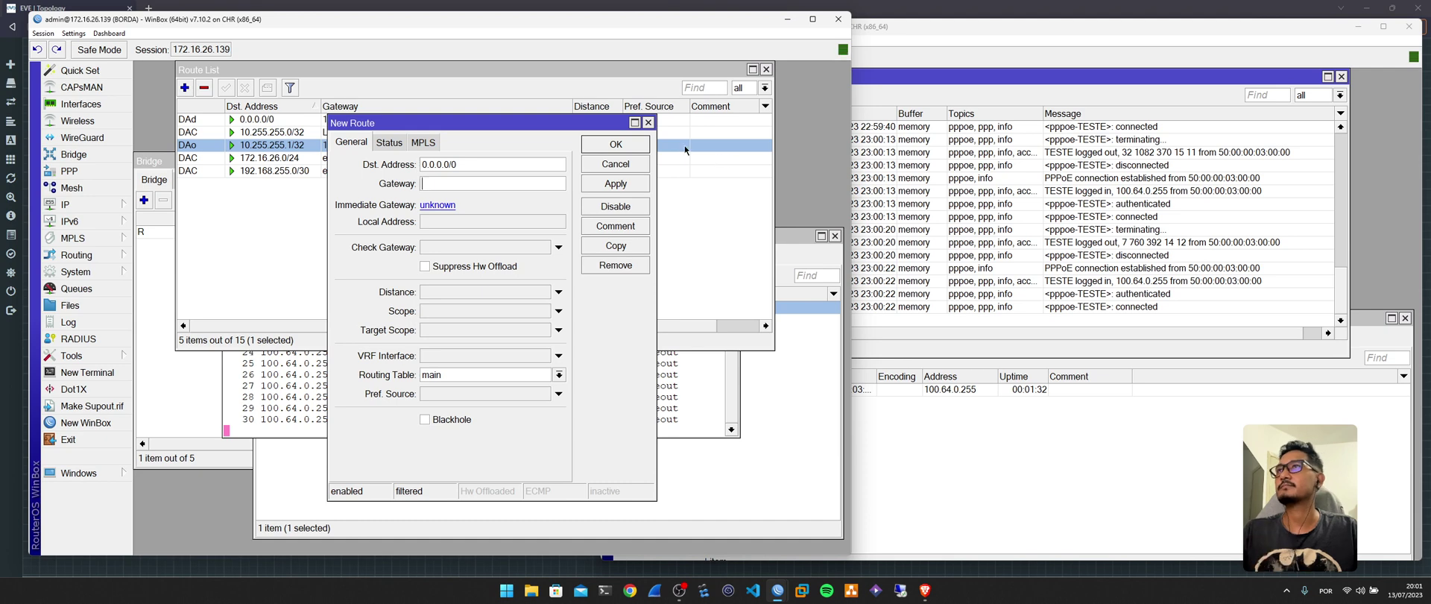
left_click(616, 164)
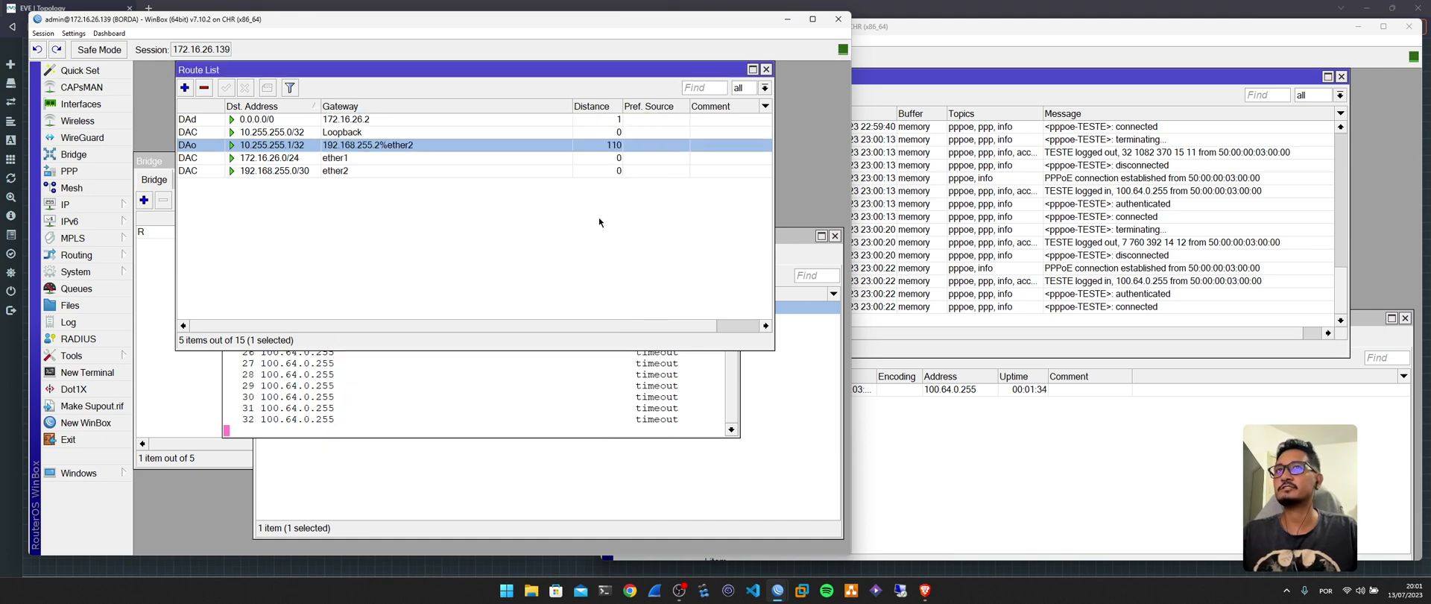
left_click(938, 451)
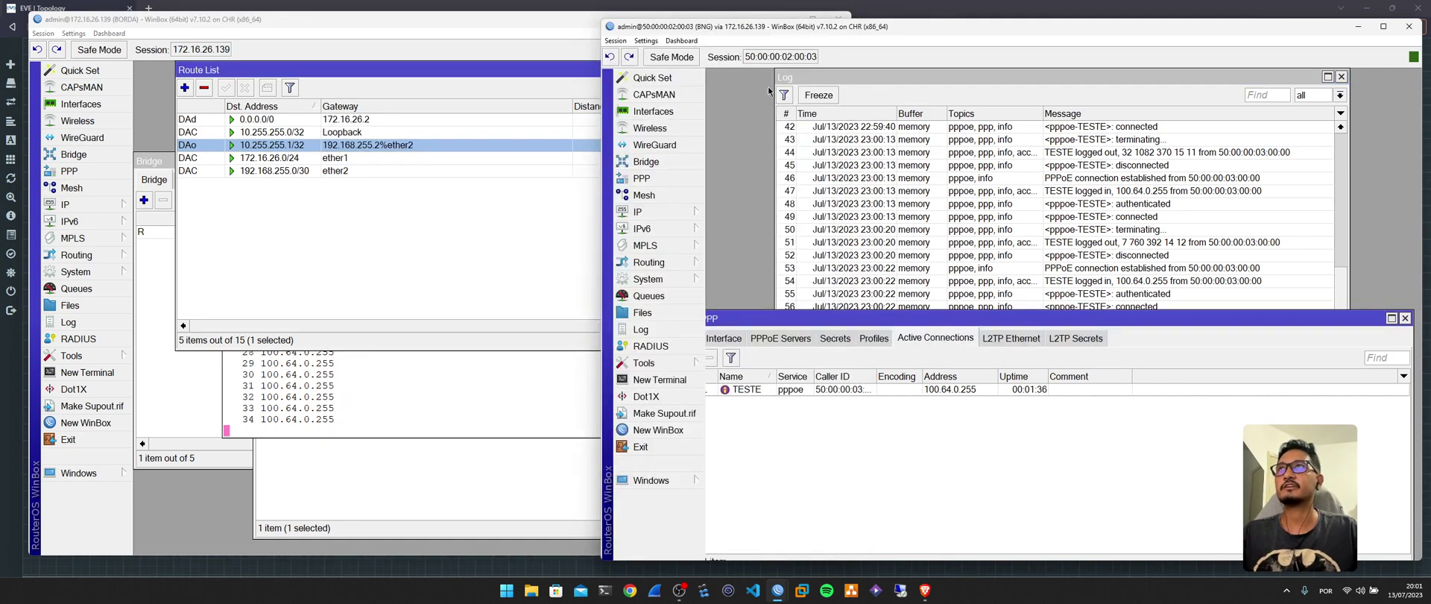
Enable Redistribute connected in BNG's ospf-instance-1, then view BORDA's route list.
left_click(677, 261)
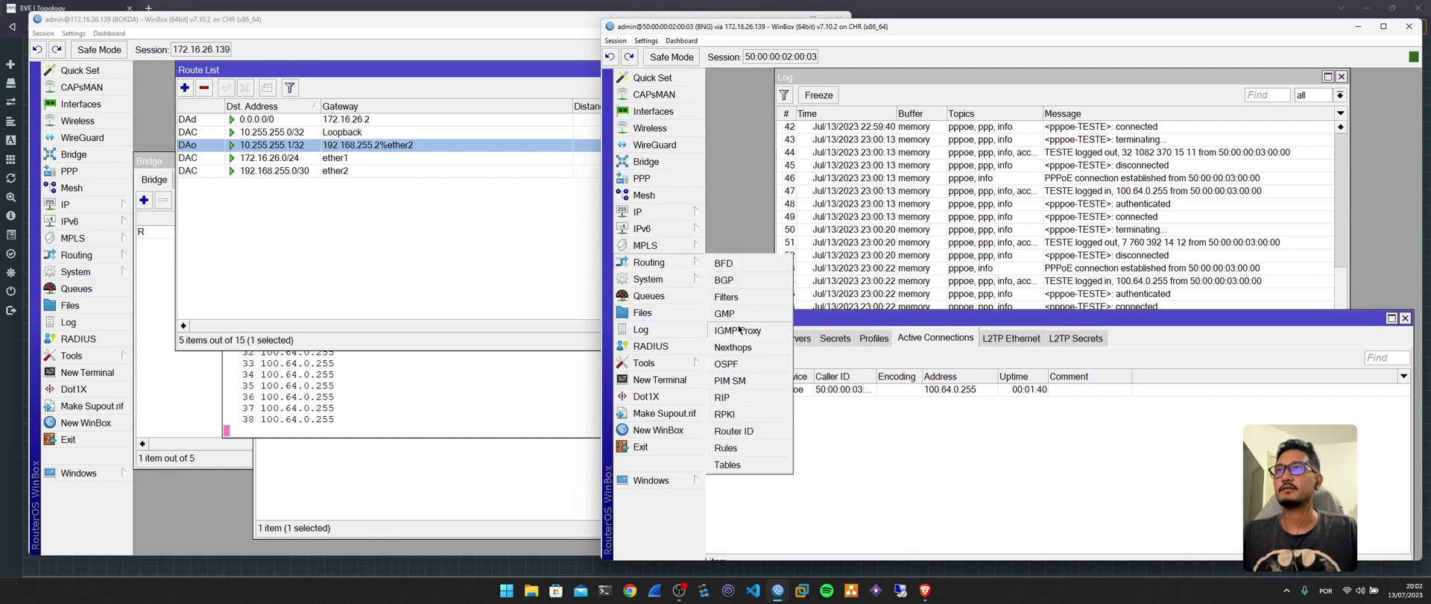
left_click(728, 364)
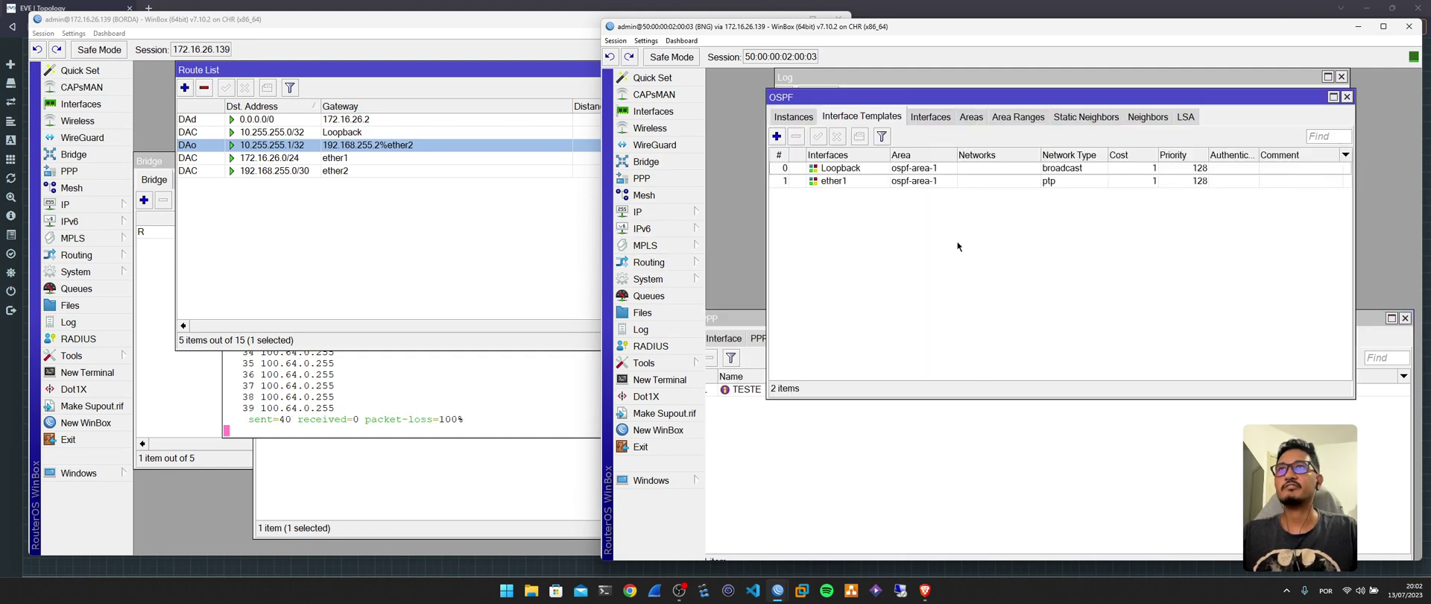
left_click(793, 116)
double_click(860, 169)
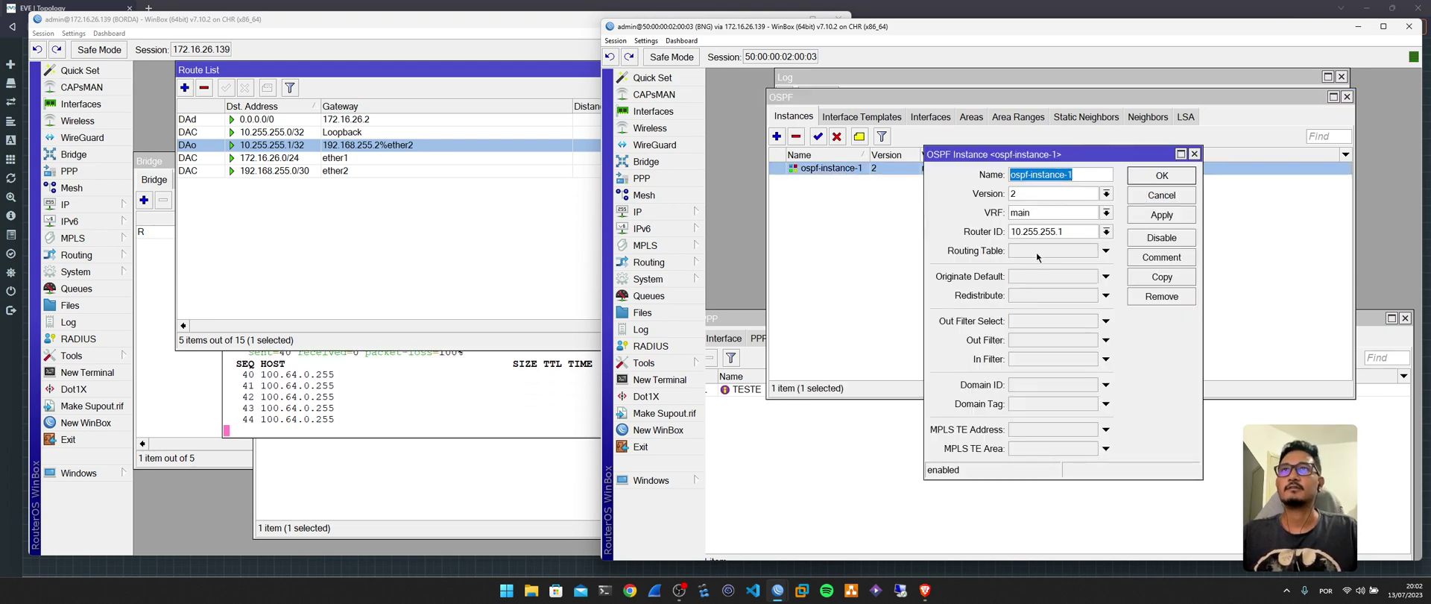
left_click(1040, 293)
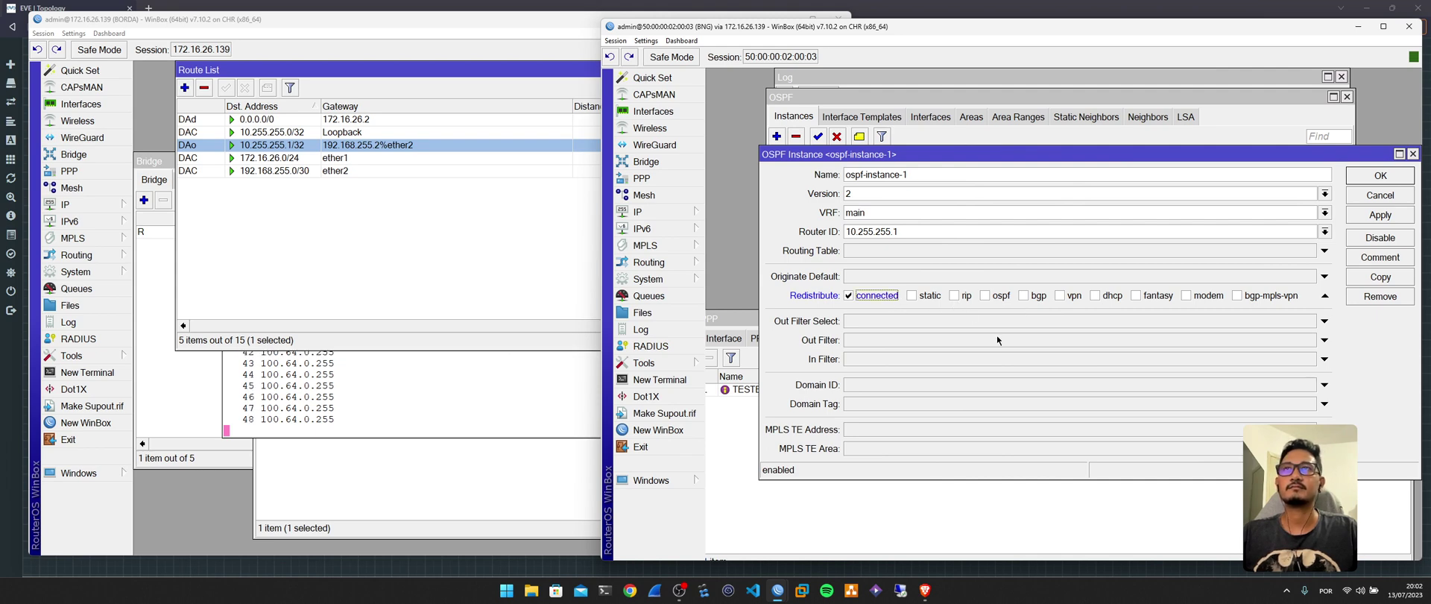
left_click(1393, 179)
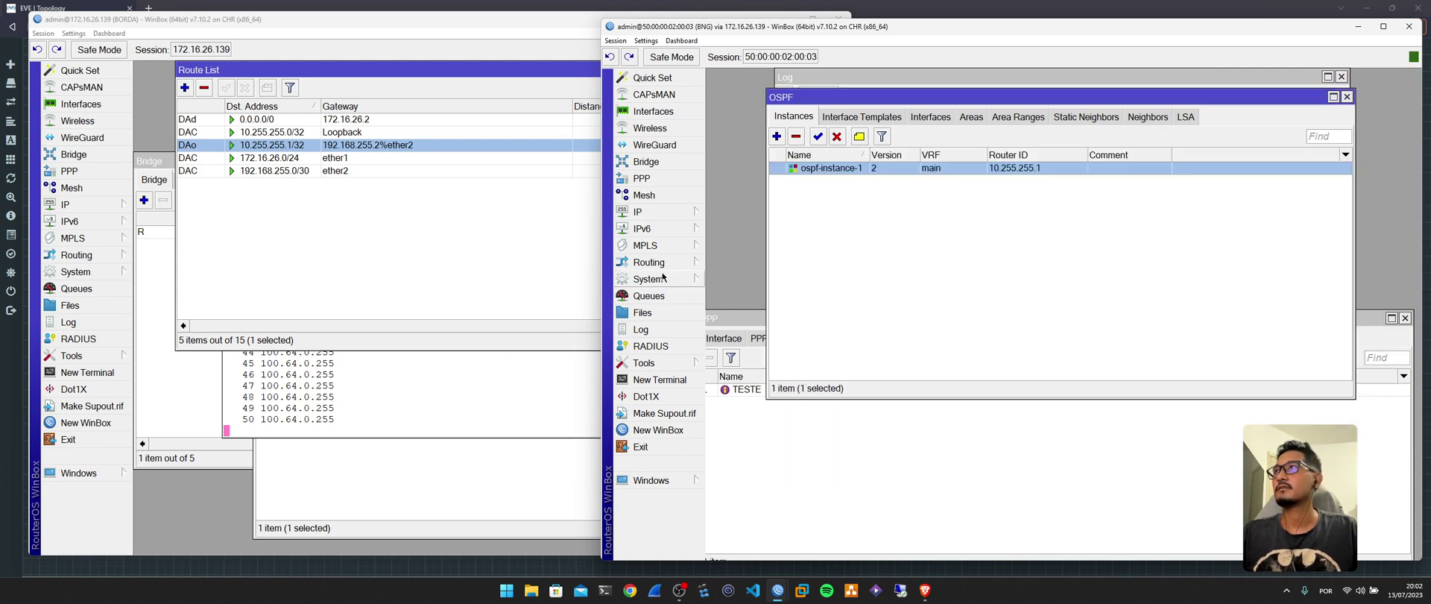
left_click(307, 157)
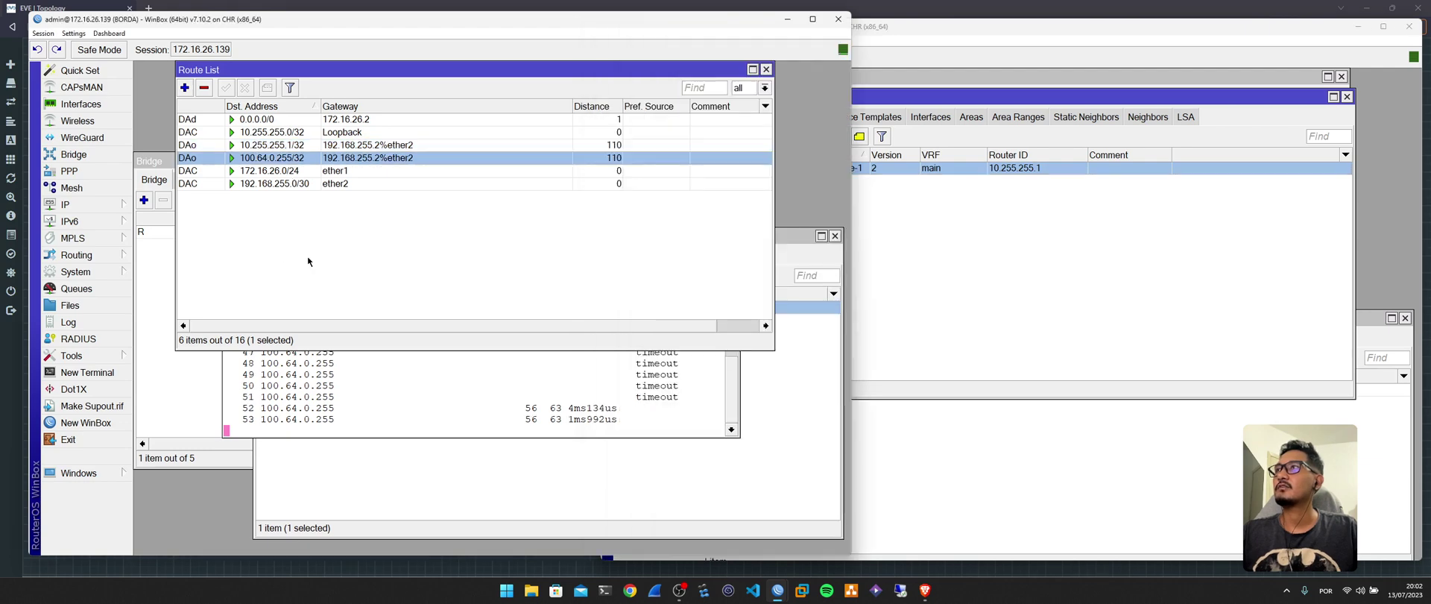
Inspect the 100.64.0.255 ping replies and the OSPF-learned 100.64.0.255/32 route on BORDA.
left_click(522, 395)
left_click_drag(494, 352, 555, 387)
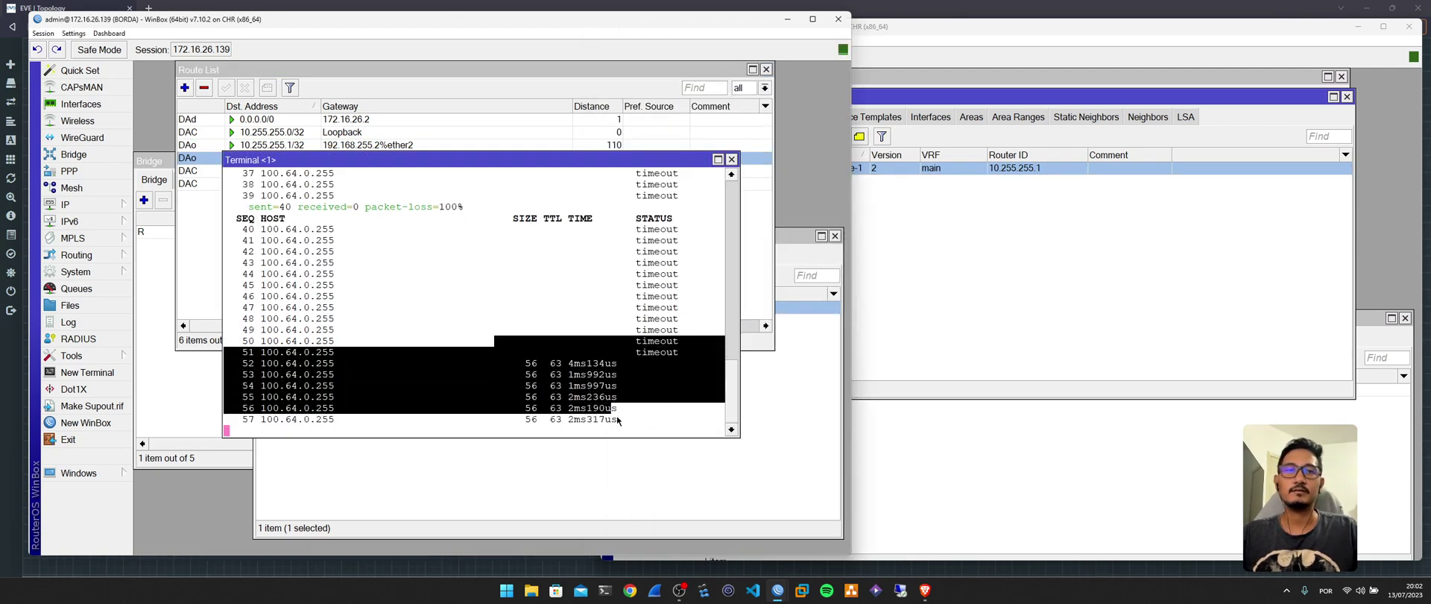
left_click(601, 360)
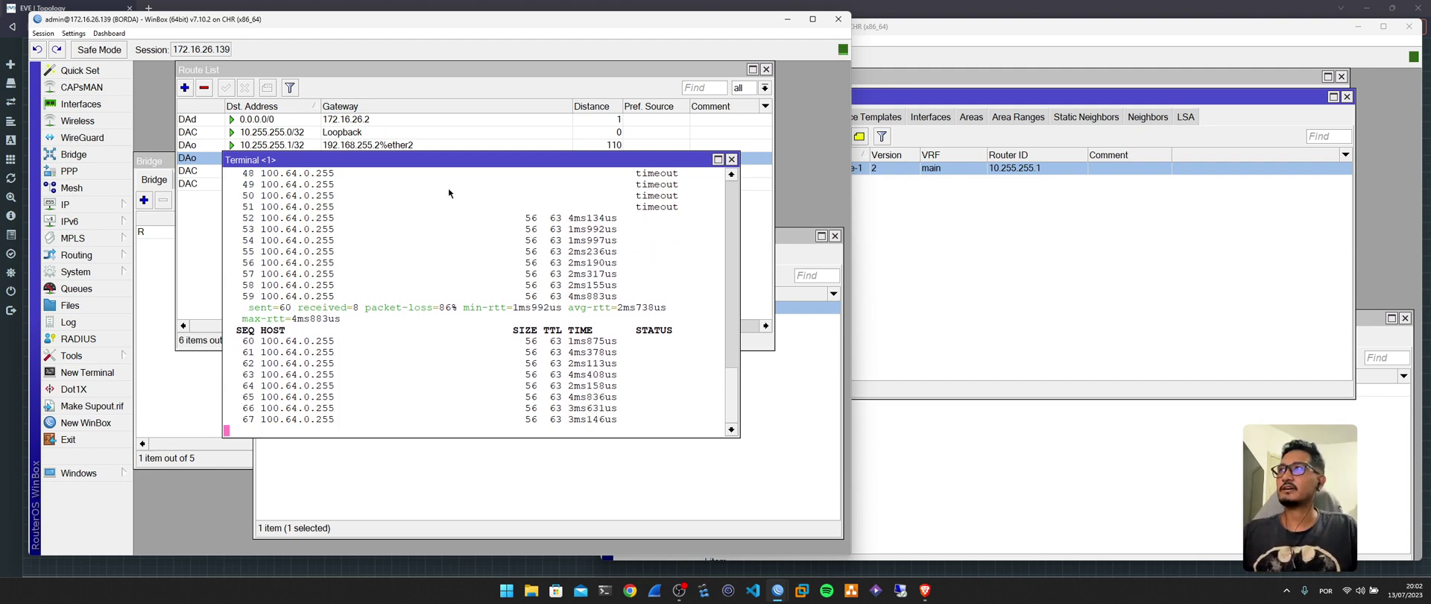
left_click(420, 121)
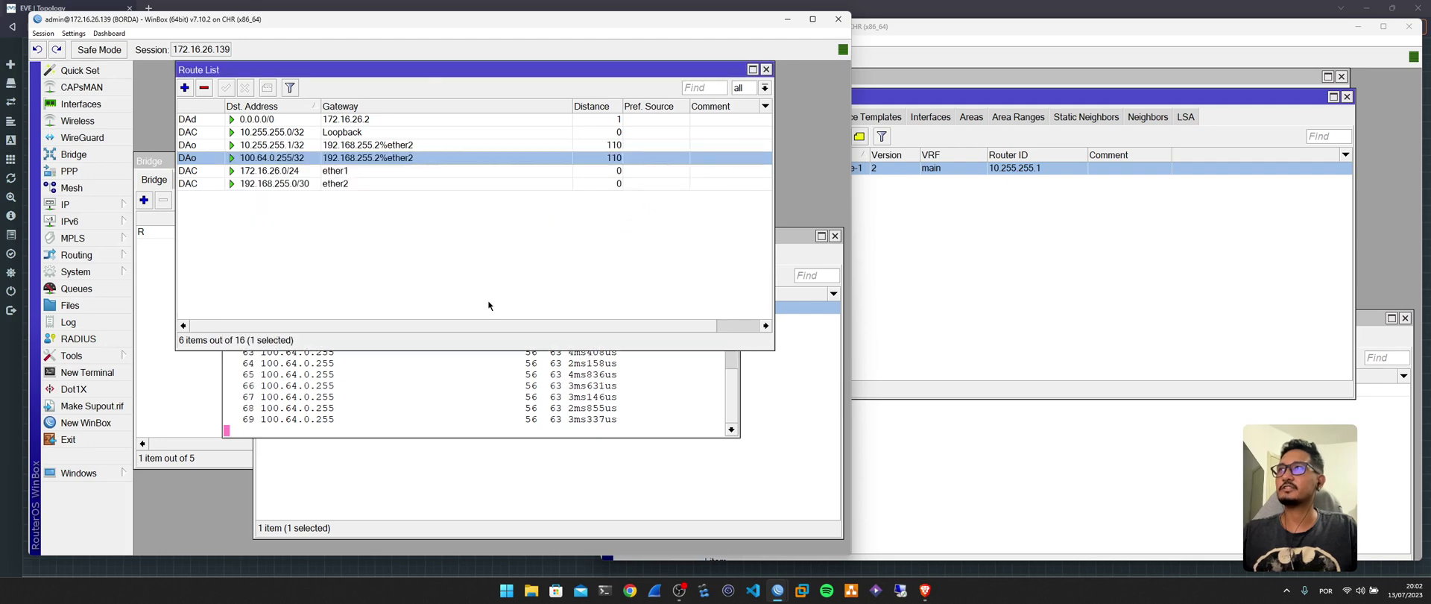
left_click(499, 389)
Switch BNG's ospf-instance-1 to redistribute static routes instead of connected.
left_click(887, 169)
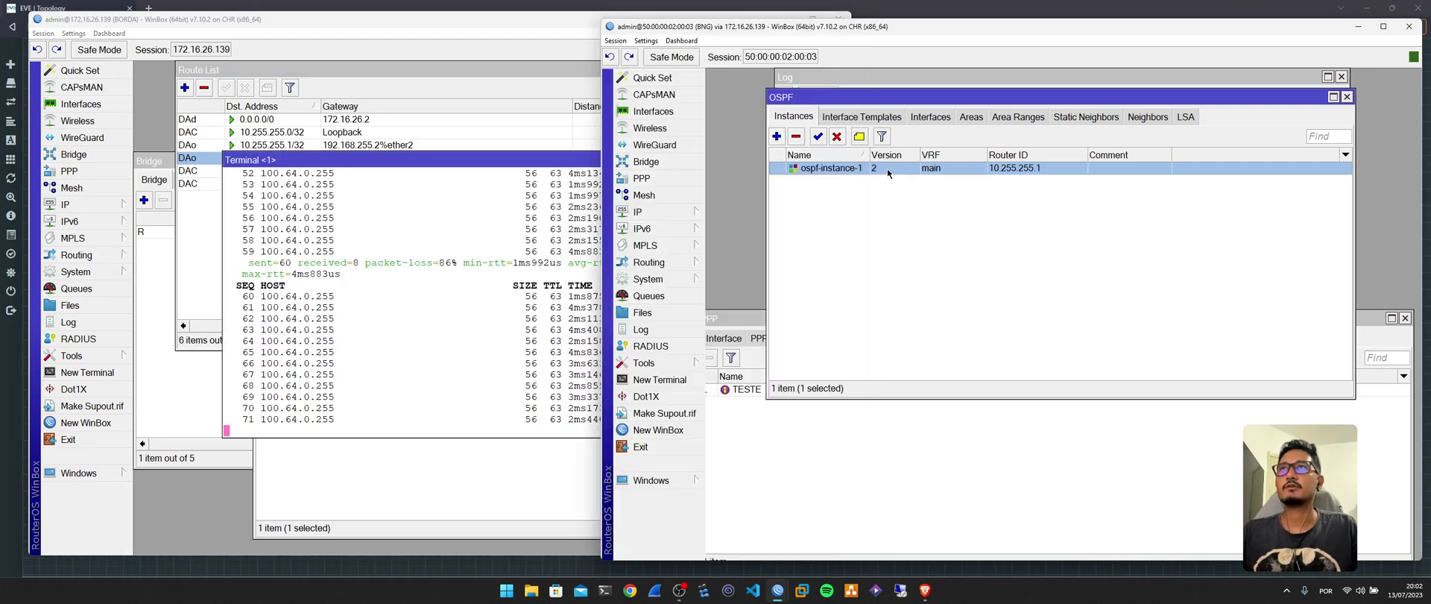
double_click(887, 168)
left_click(877, 296)
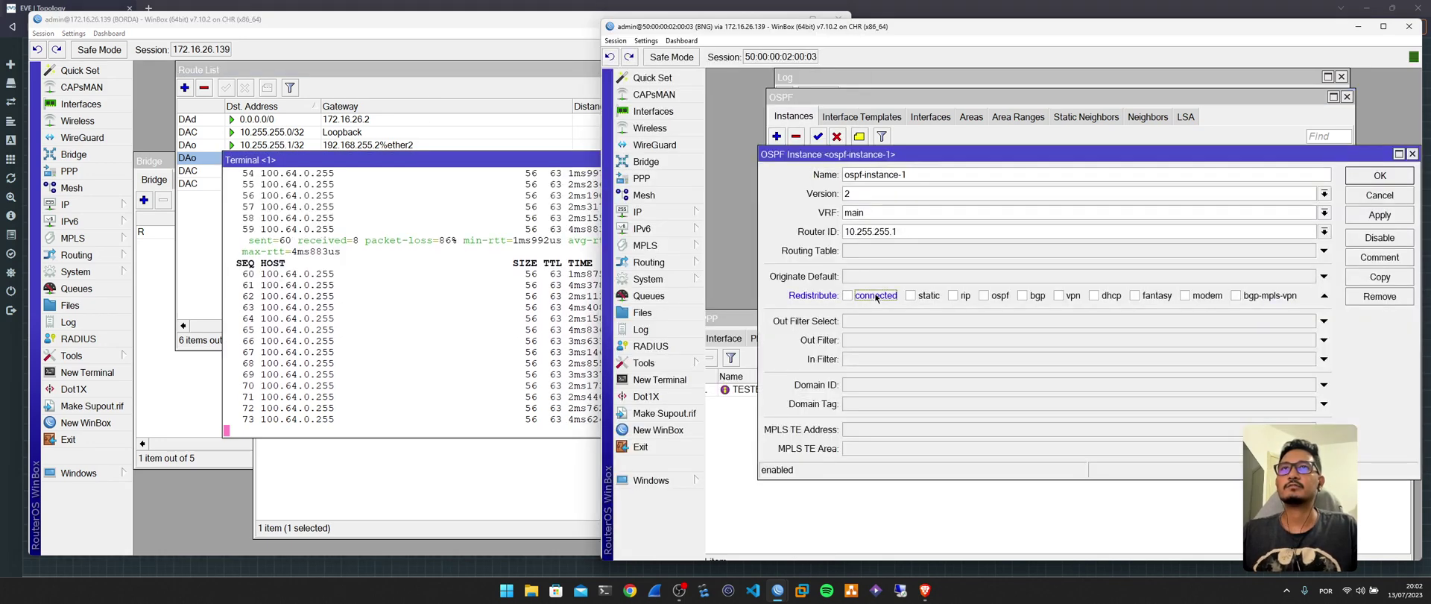
left_click(925, 295)
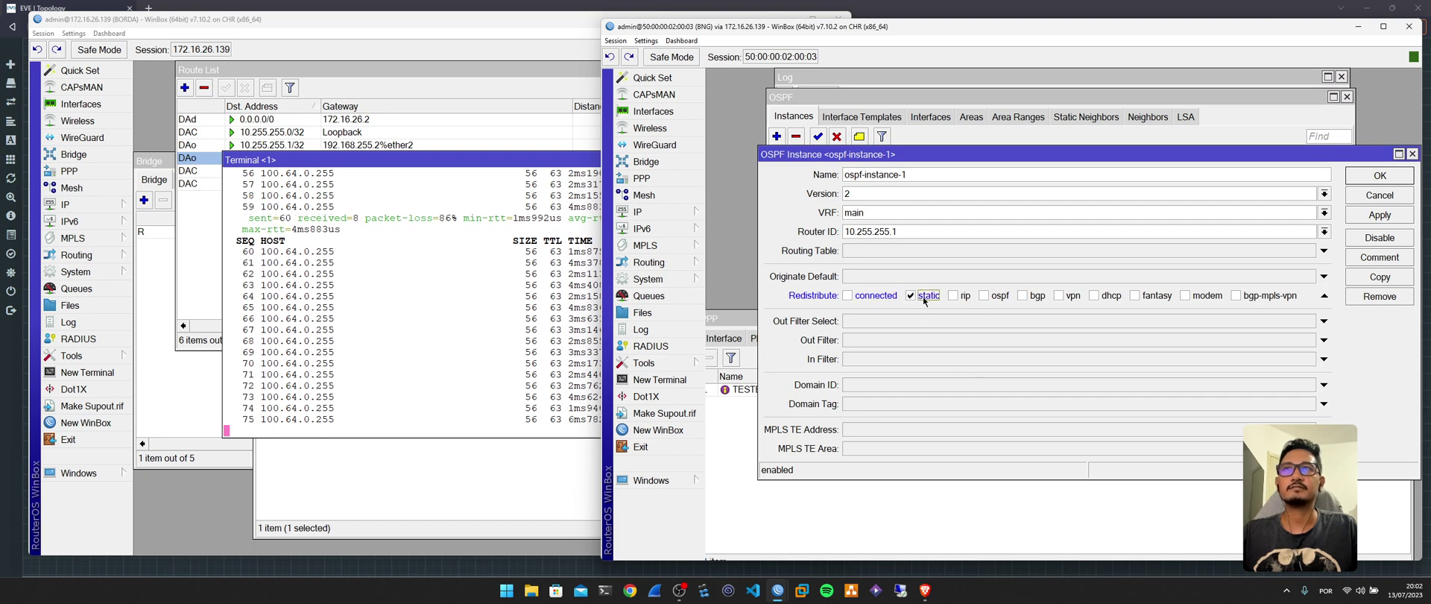
left_click(1379, 175)
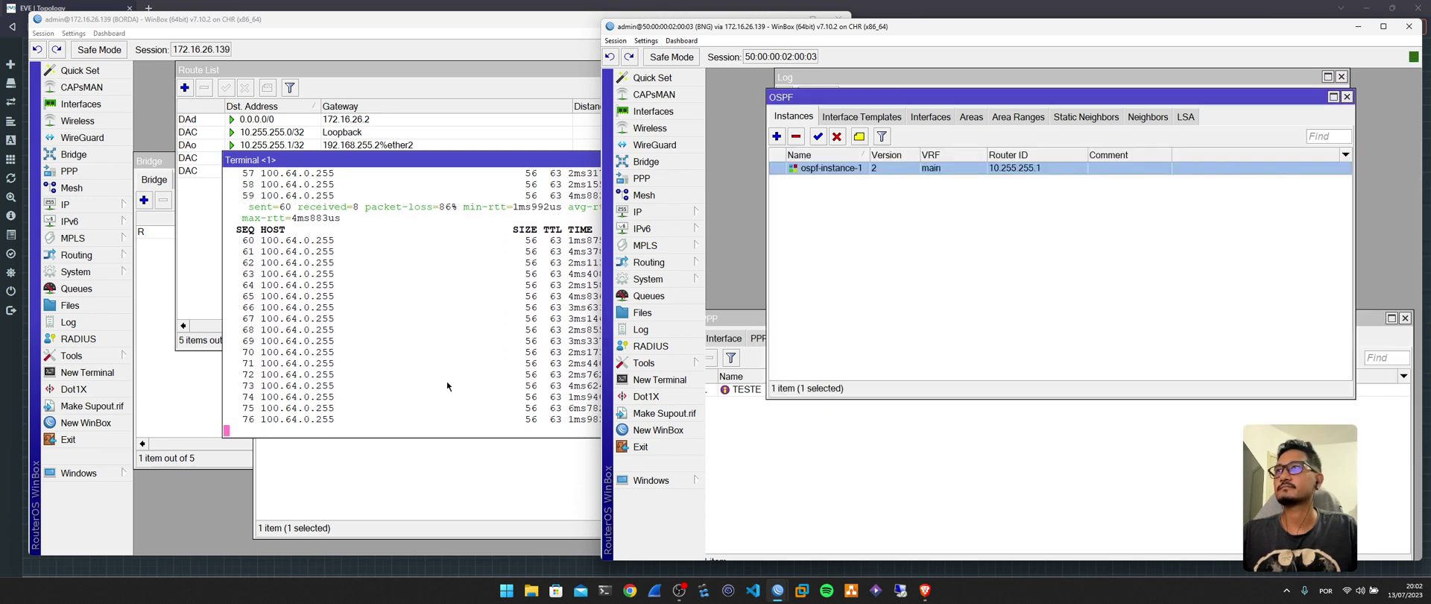
left_click(438, 319)
left_click_drag(530, 160, 527, 209)
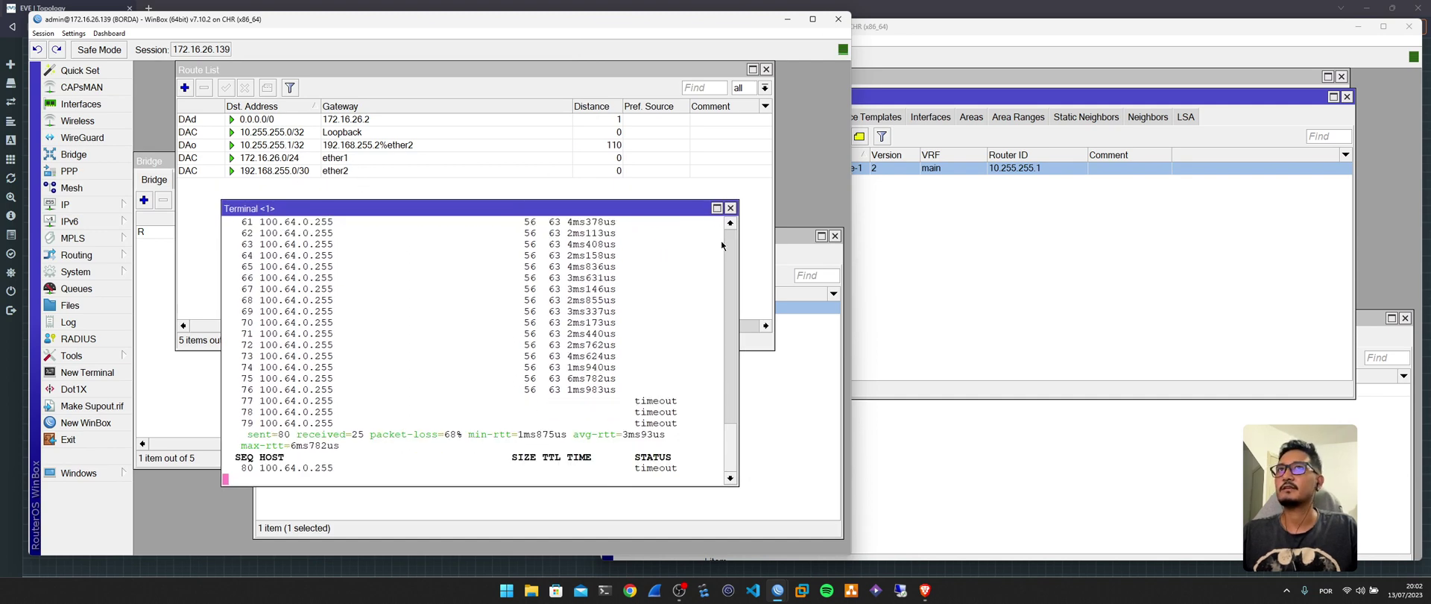
Start a new route on BNG and look up the POOLV4-CGNAT pool's address range.
left_click(920, 256)
left_click(641, 212)
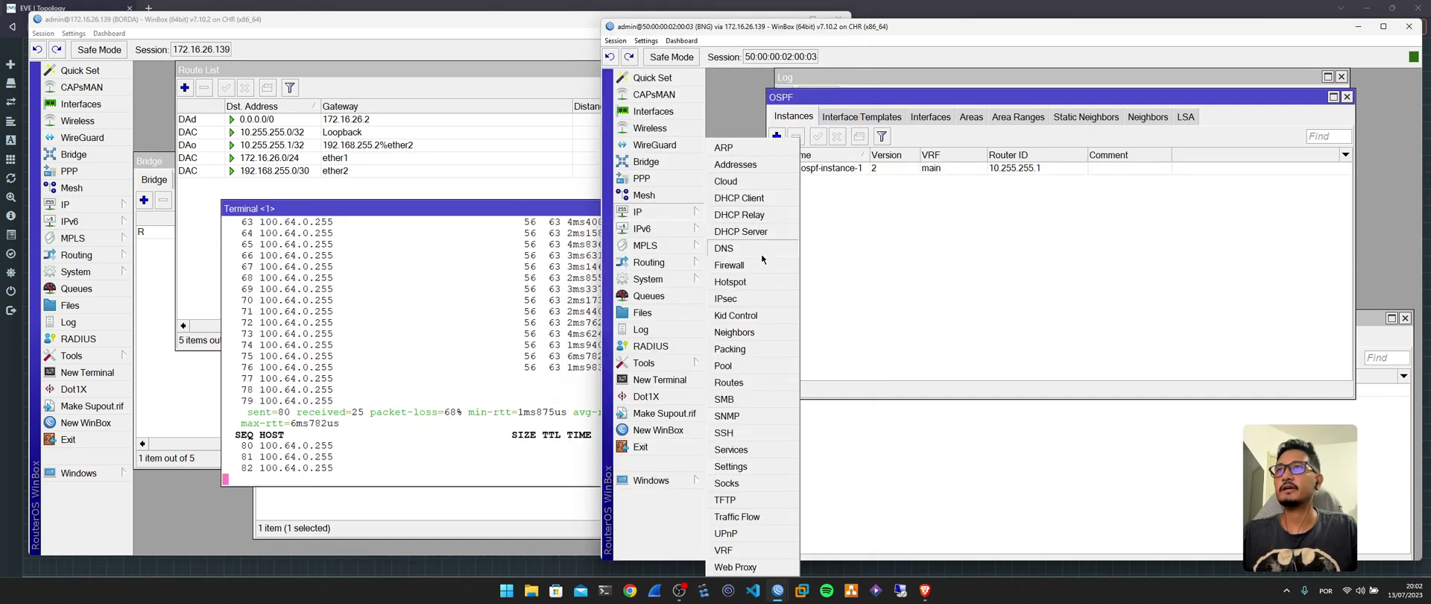
left_click(734, 382)
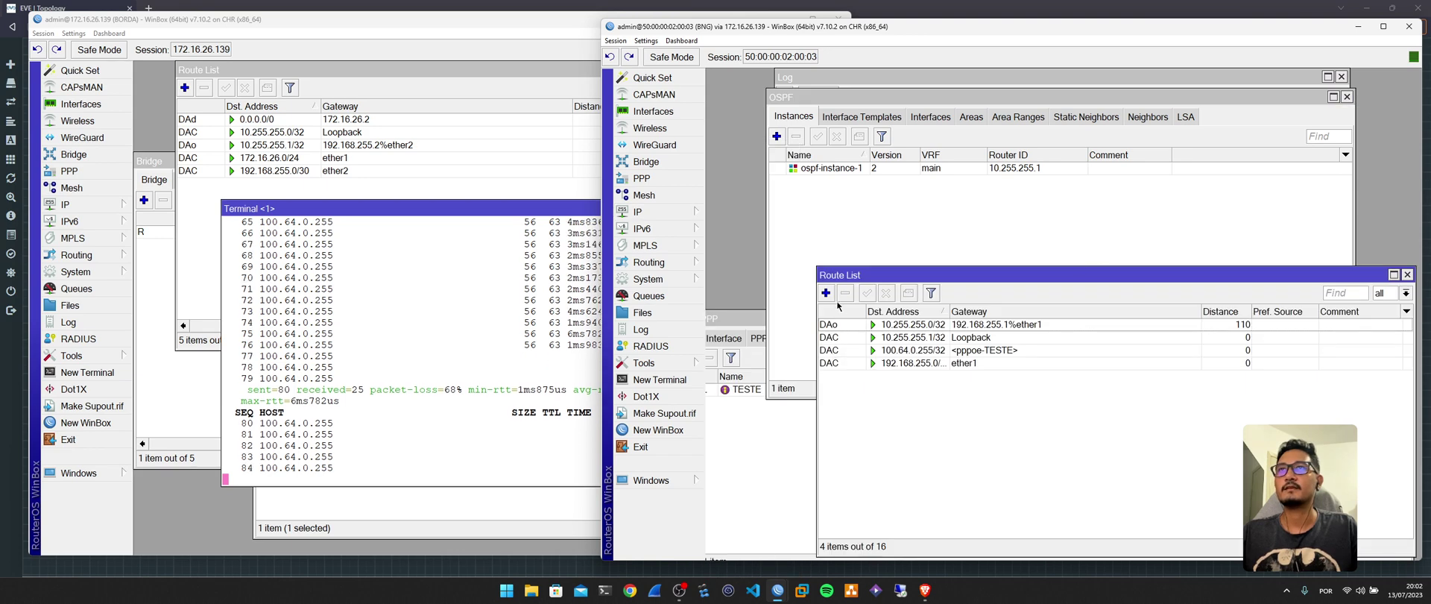
left_click(826, 293)
left_click_drag(1054, 118, 1142, 116)
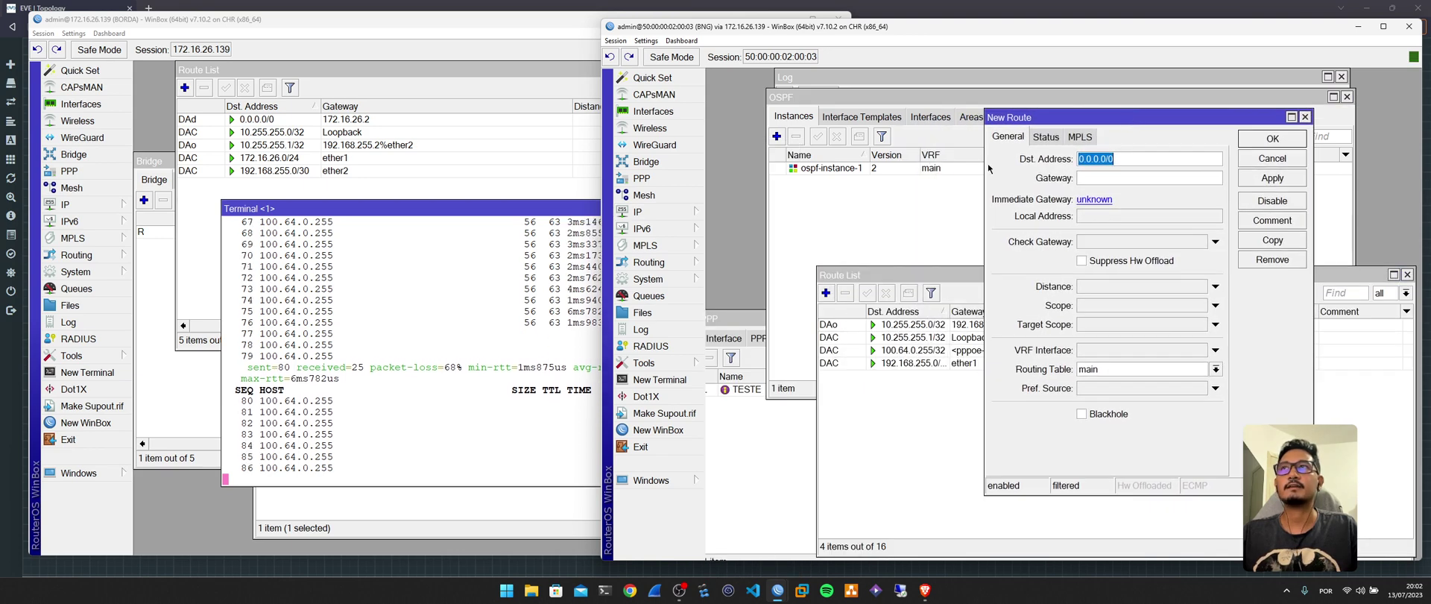
left_click(638, 211)
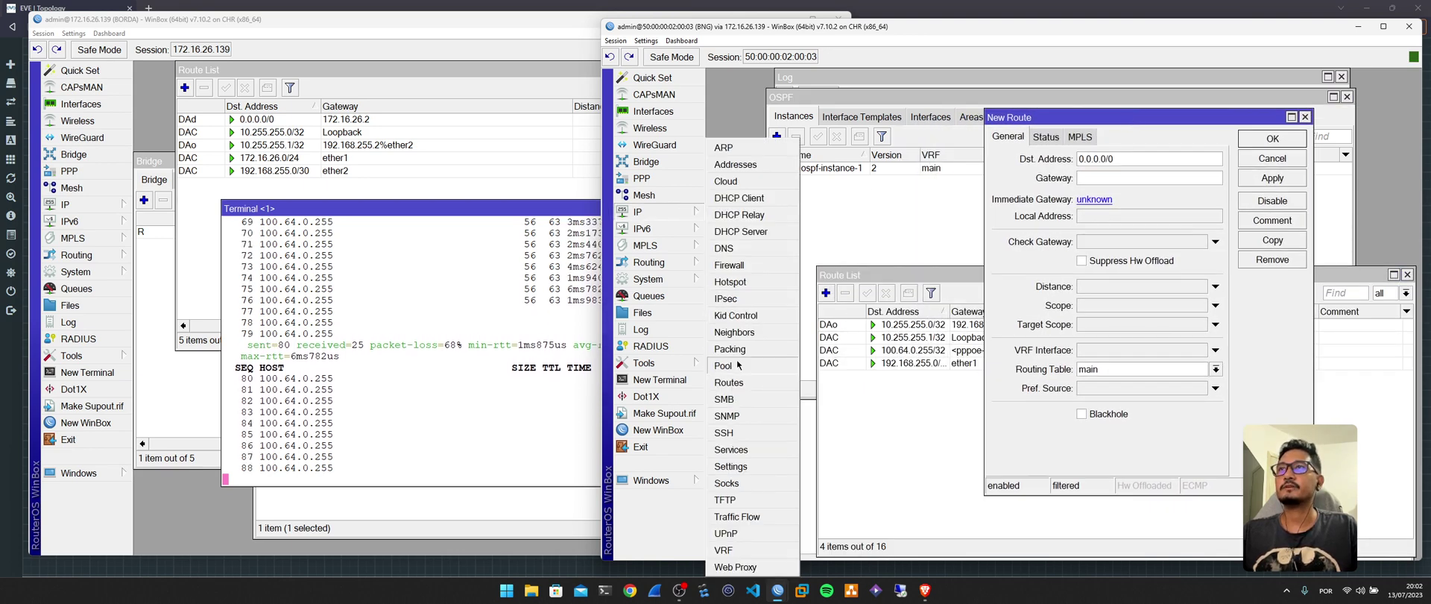
left_click(726, 365)
double_click(965, 236)
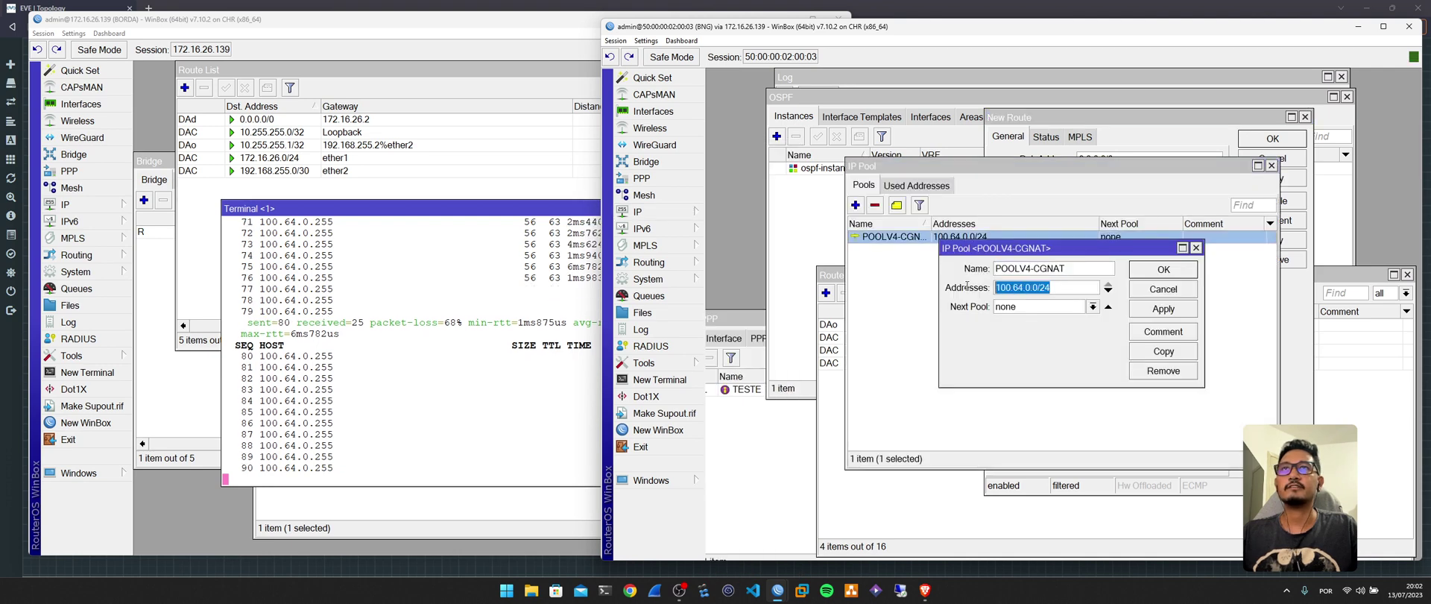
left_click(1163, 288)
Save a blackhole static route for 100.64.0.0/24 on BNG.
left_click(1270, 173)
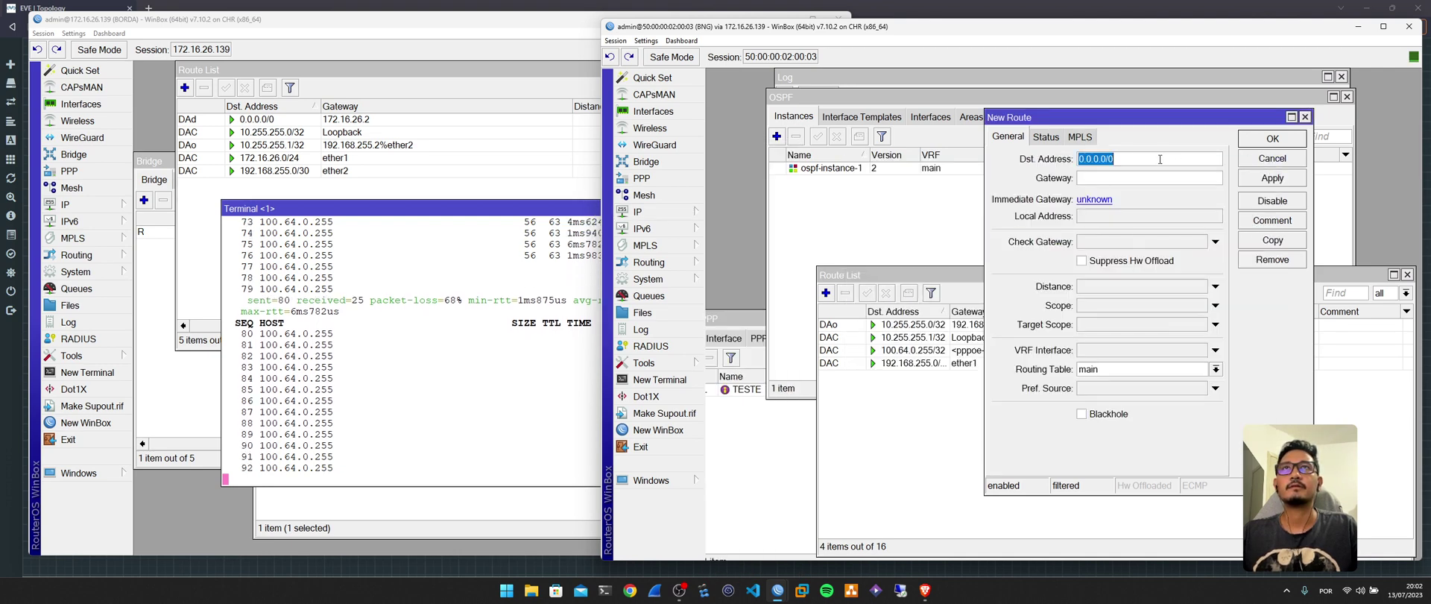
key("ctrl+v")
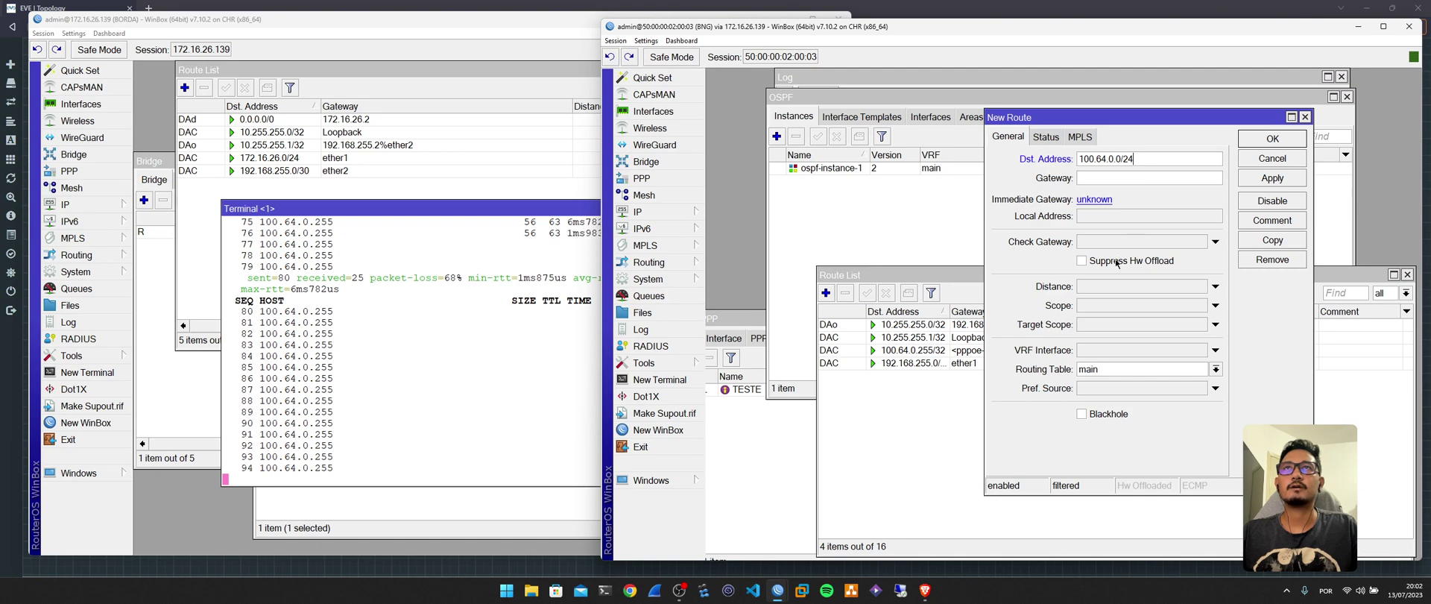
left_click(1125, 263)
left_click(1109, 415)
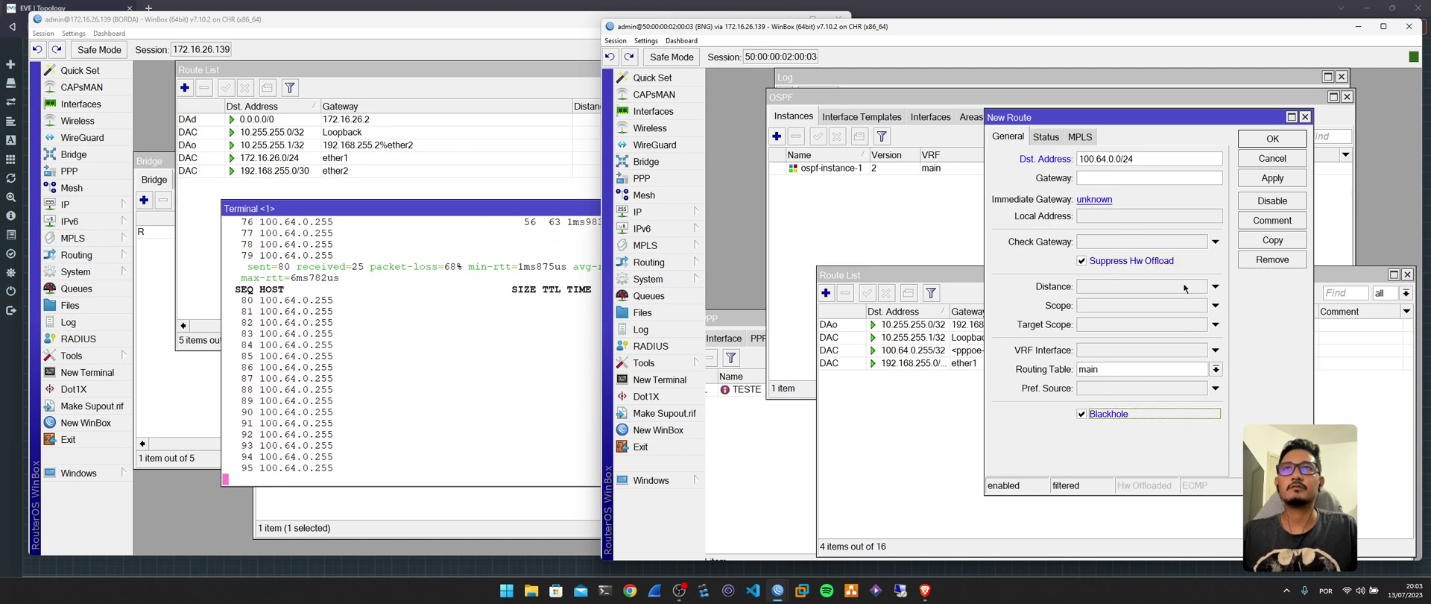
left_click(1271, 139)
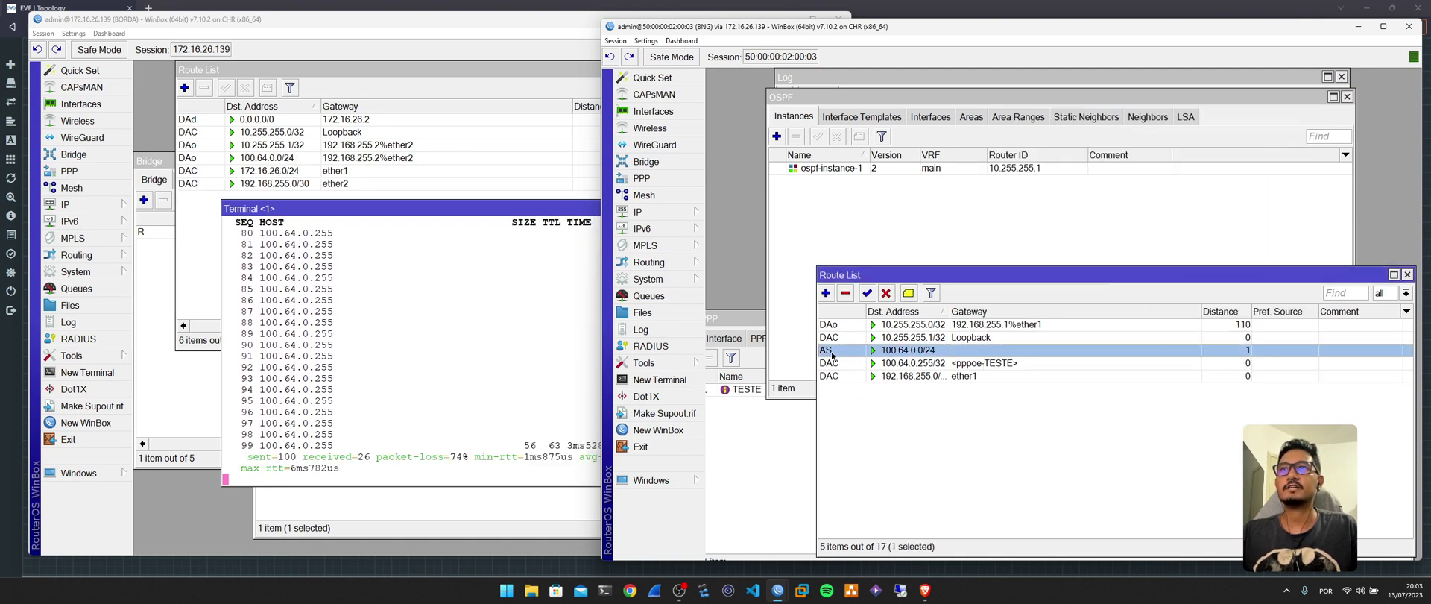
Compare BNG's 100.64.0.0/24 static route with the 100.64.0.255/32 PPPoE route.
left_click(303, 157)
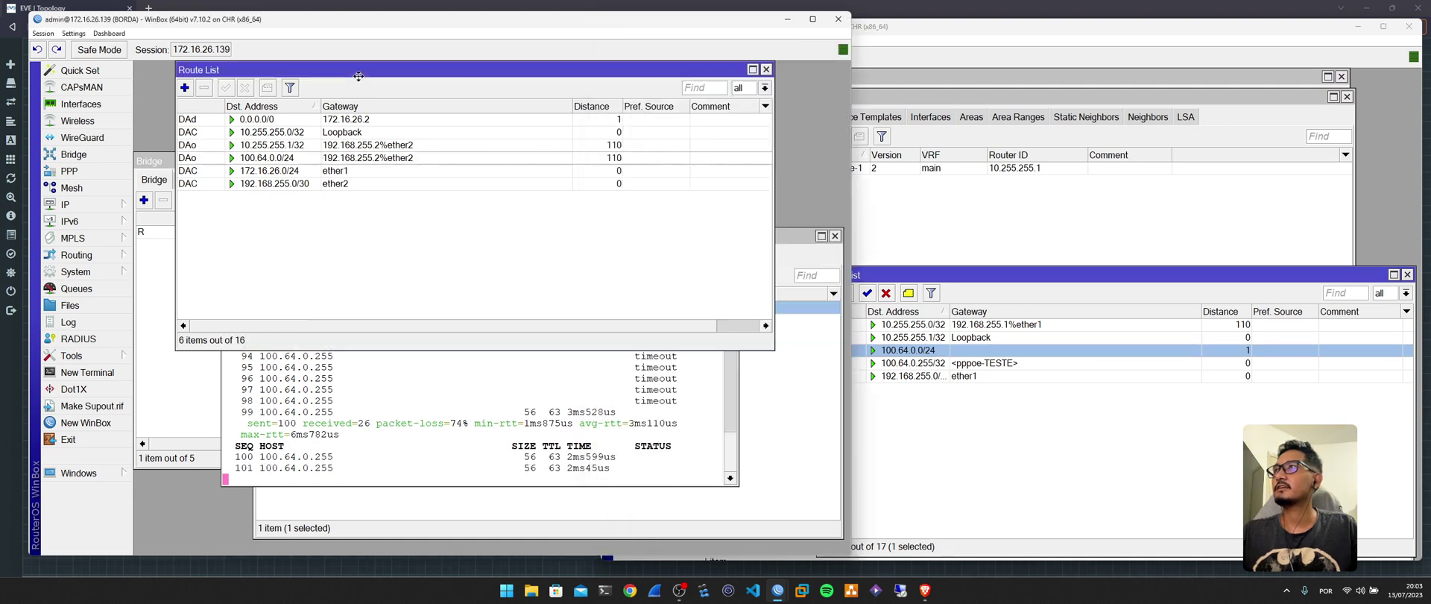
left_click(533, 438)
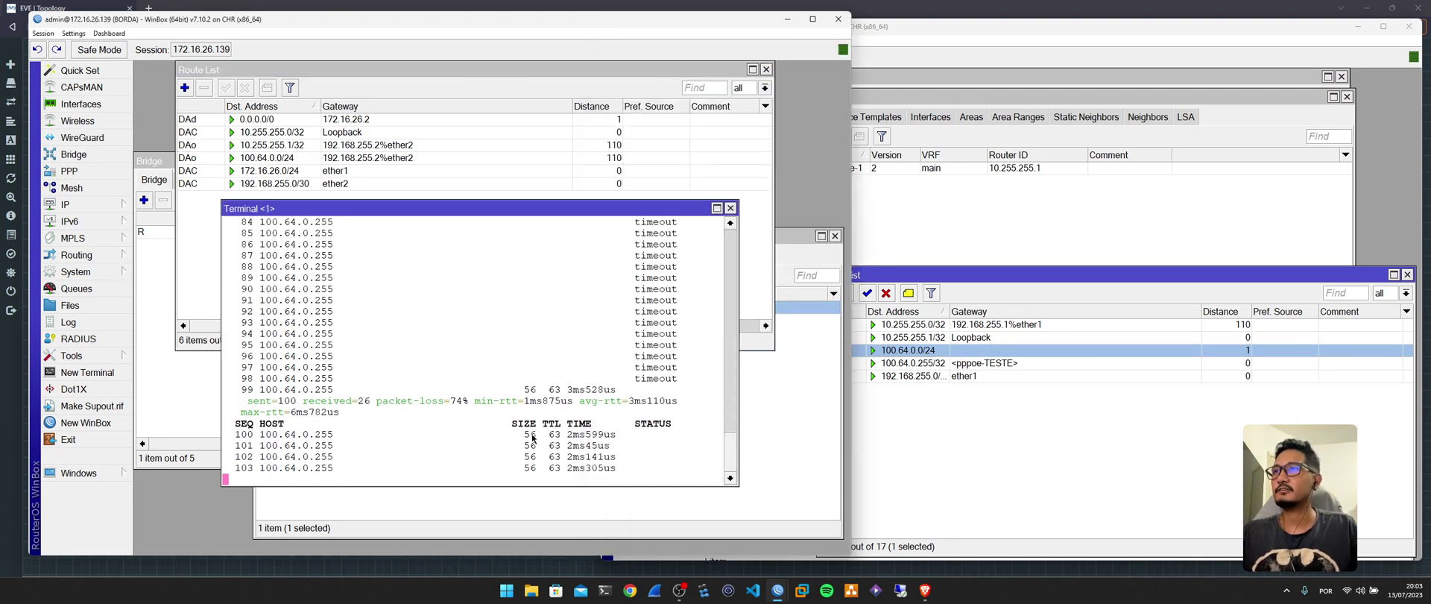
left_click(881, 428)
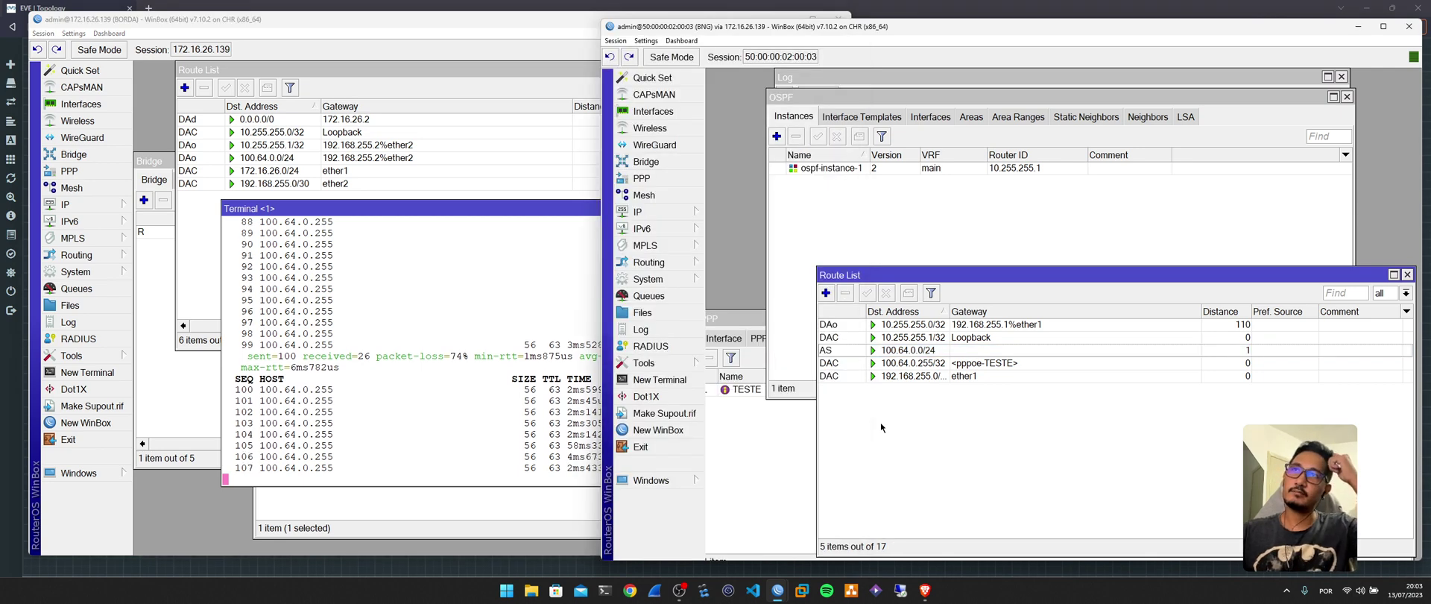
left_click(933, 351)
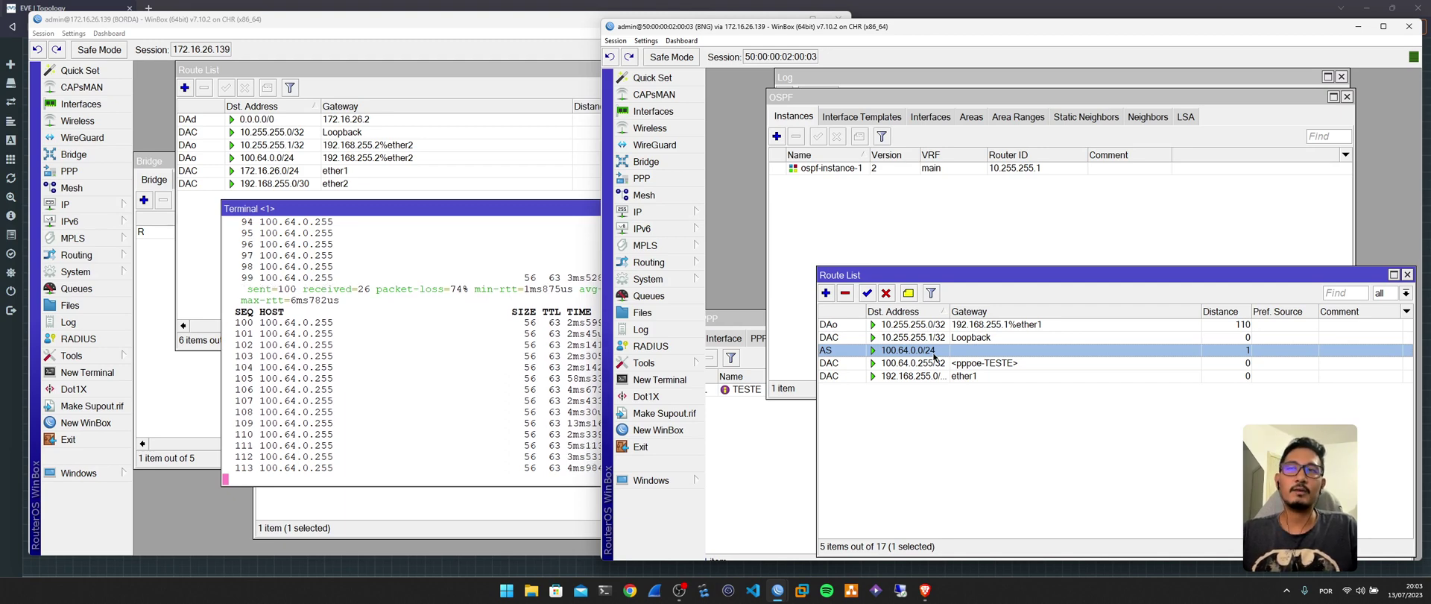
left_click_drag(948, 310, 957, 311)
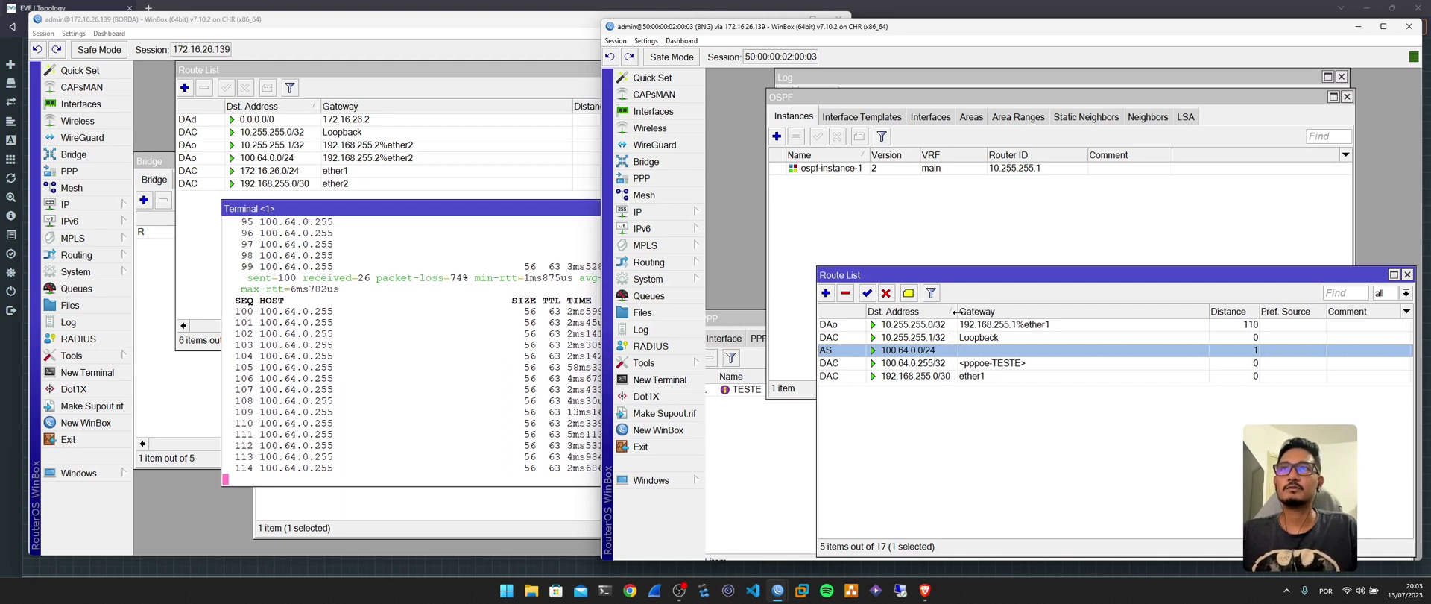
left_click(909, 366)
left_click(931, 350)
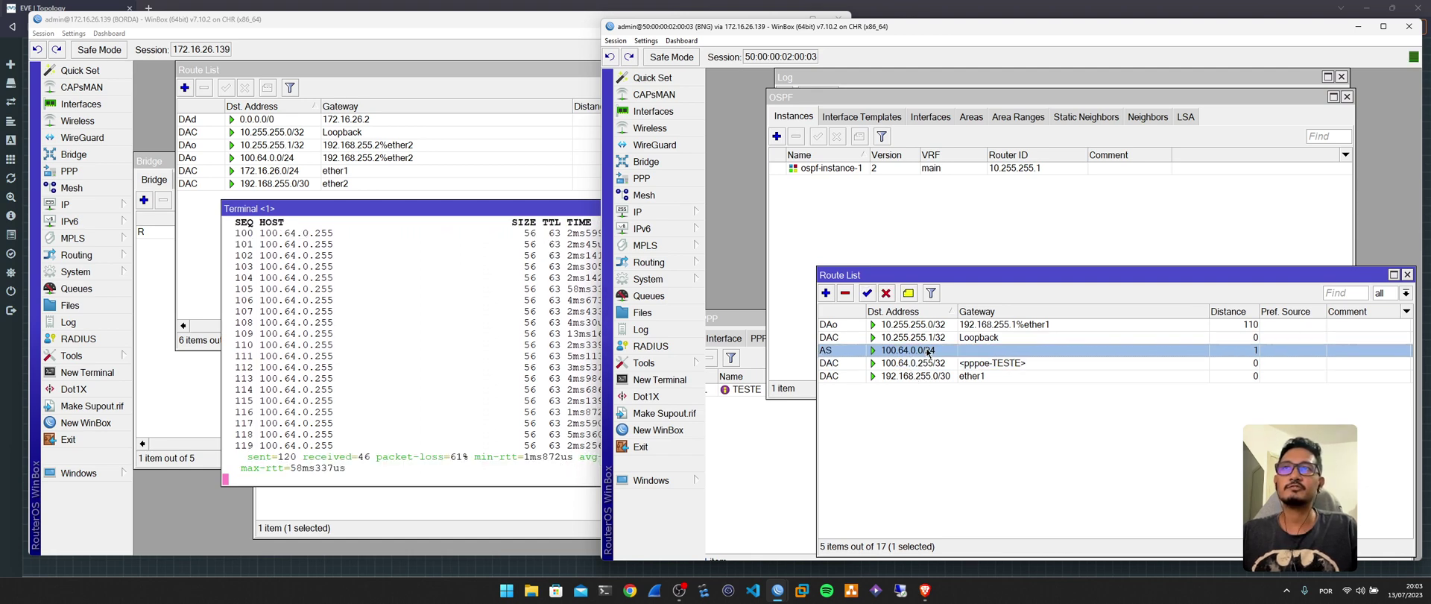
left_click(930, 363)
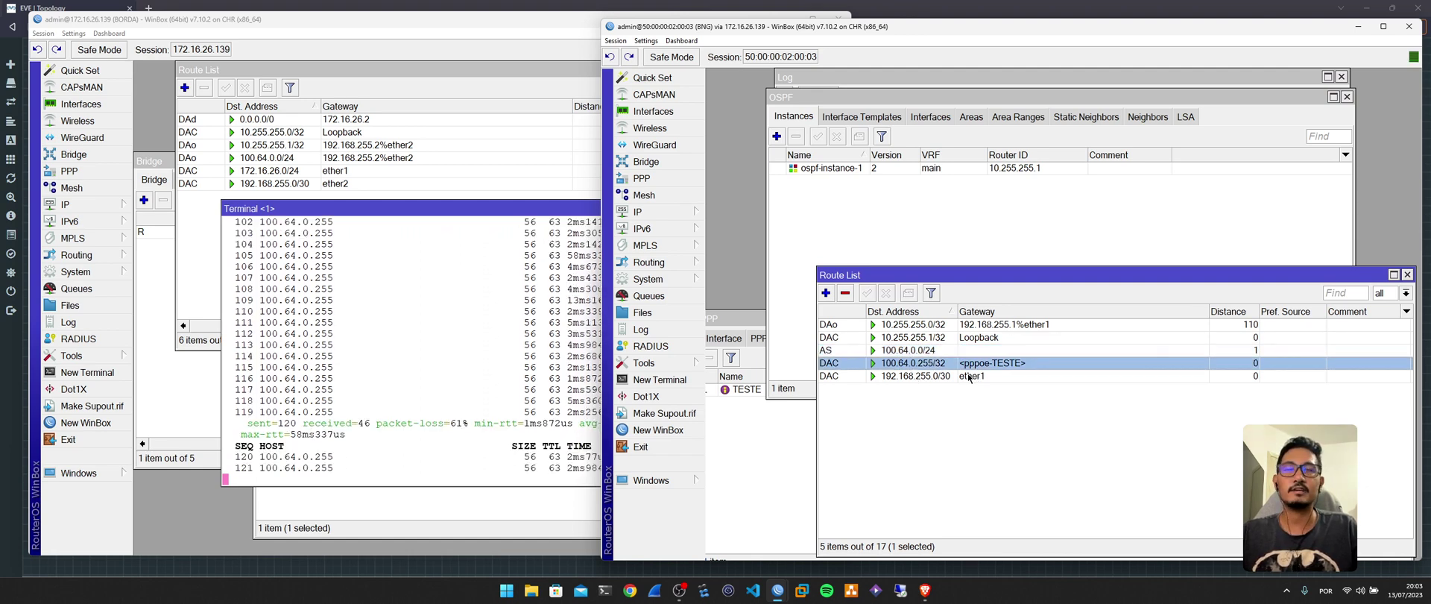
left_click(941, 351)
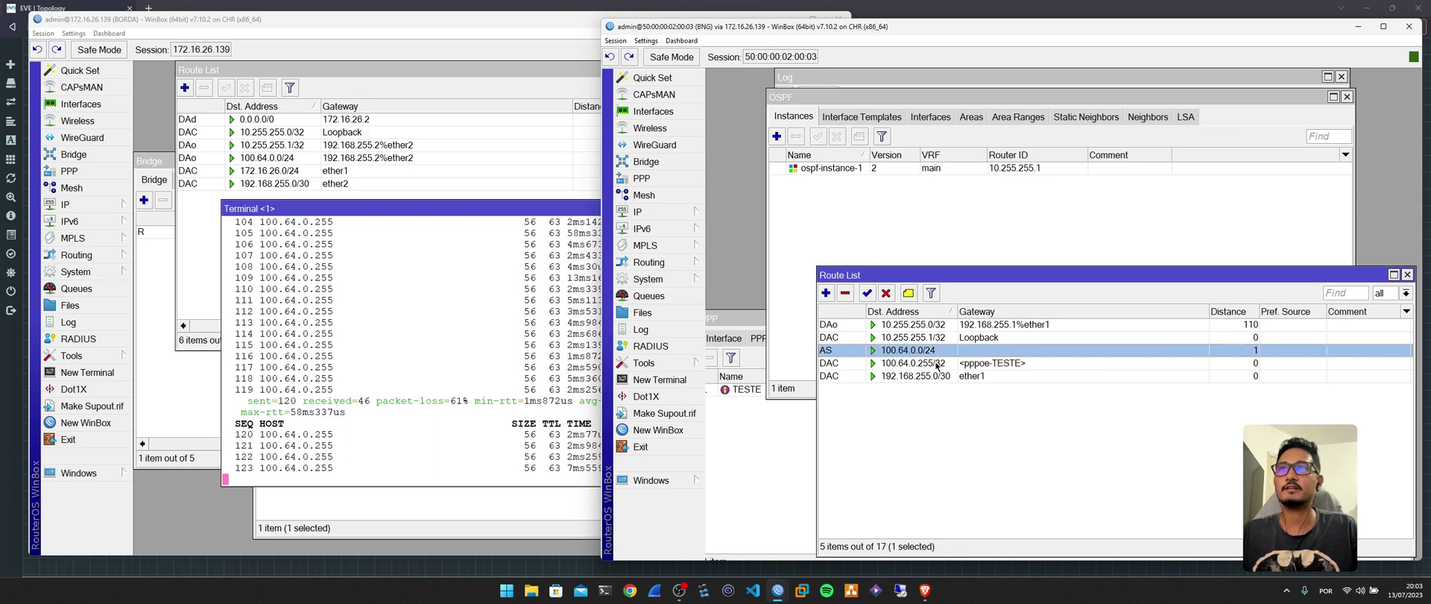
left_click(942, 363)
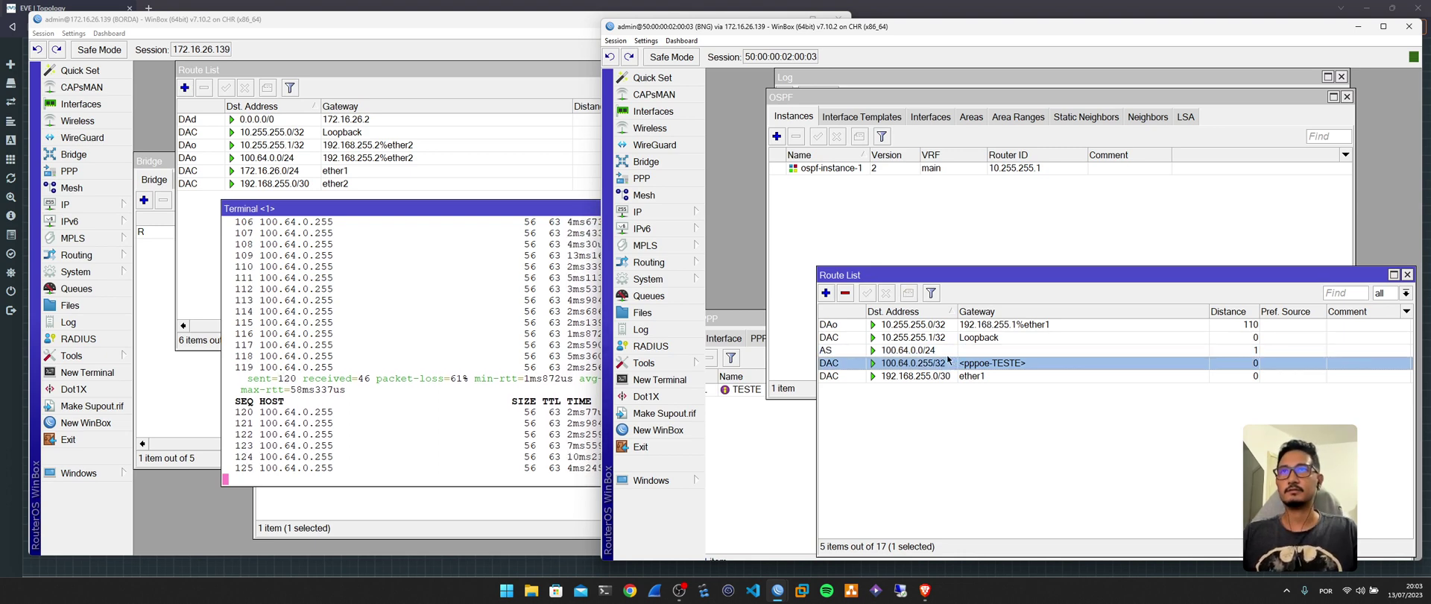
From BORDA, ping 100.64.0.254 and confirm it gets no replies.
key("alt+Tab")
key("ctrl+c")
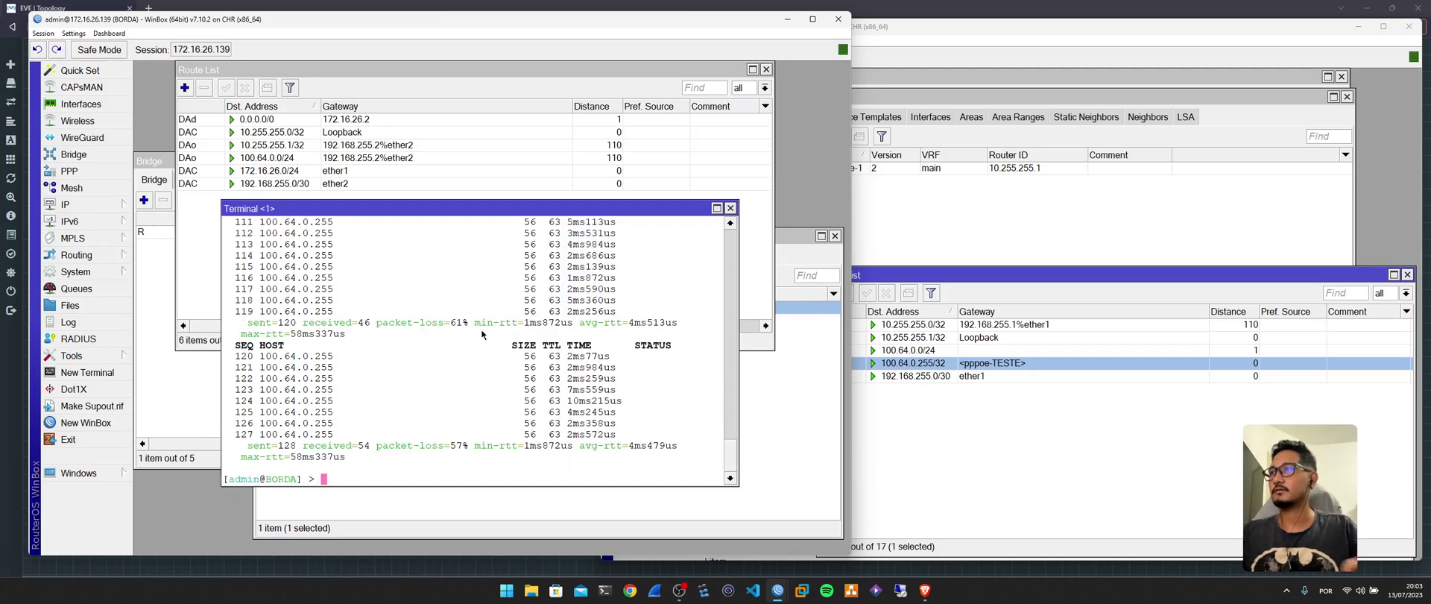
key("Up")
key("BackSpace")
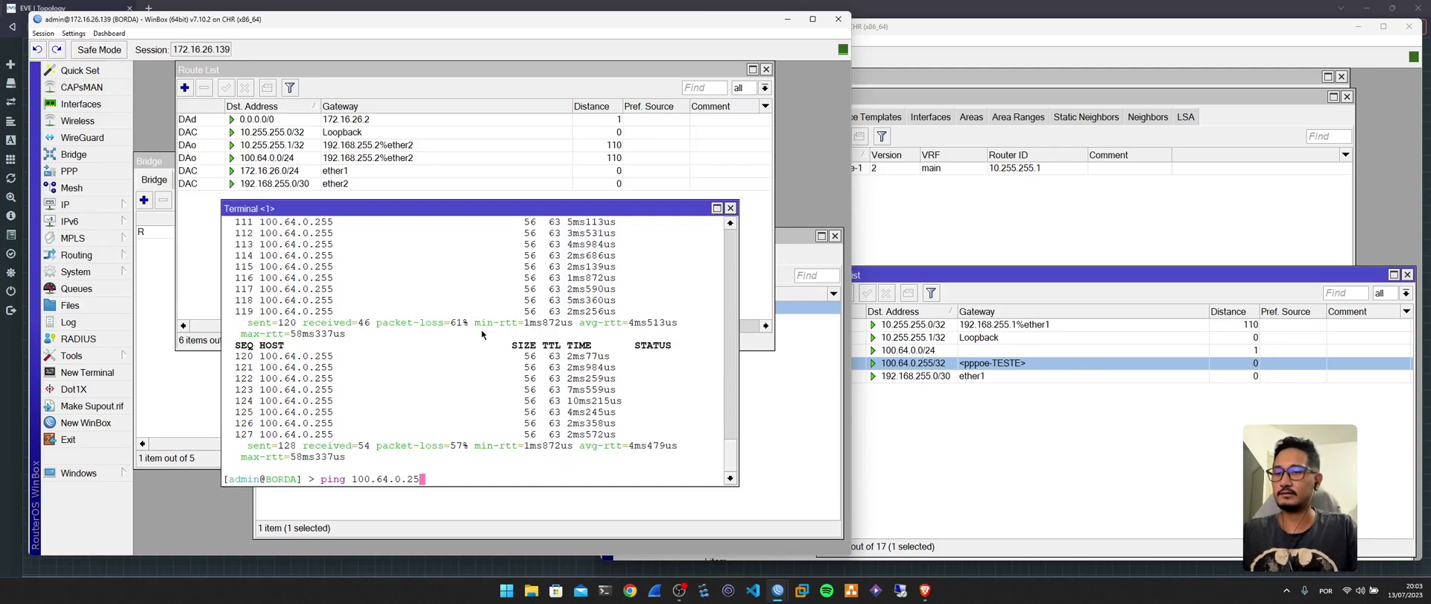
type("4")
key("Return")
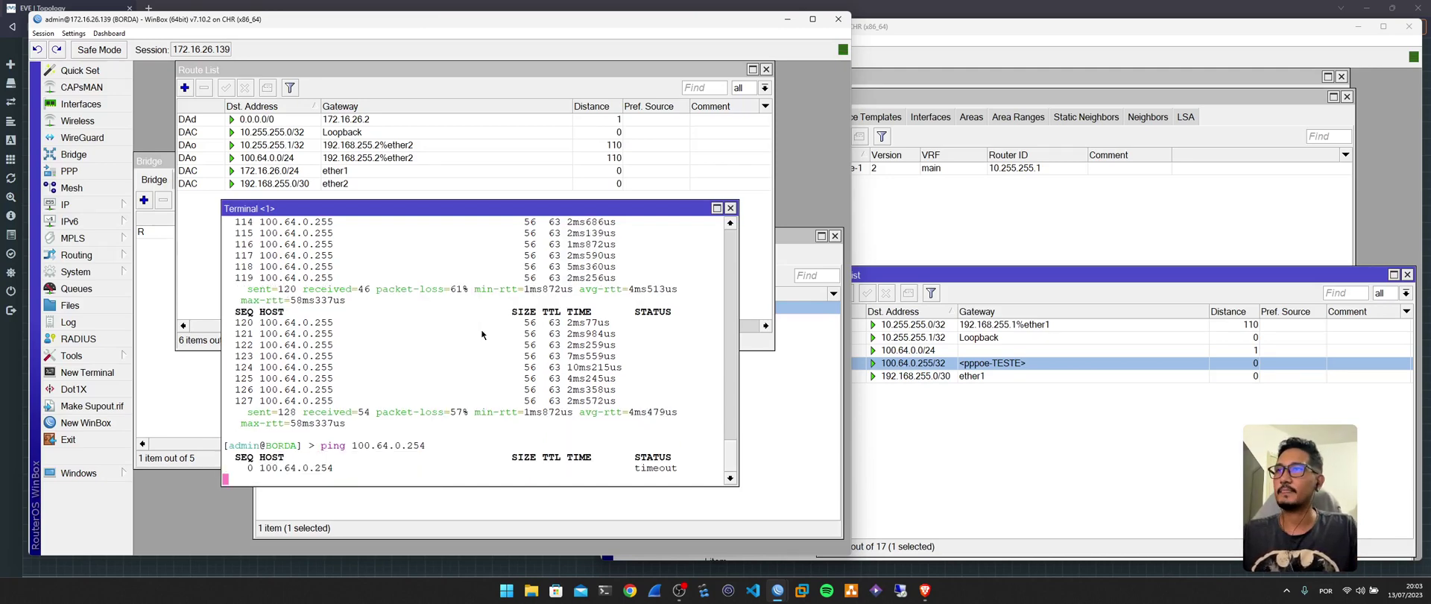
key("ctrl+c")
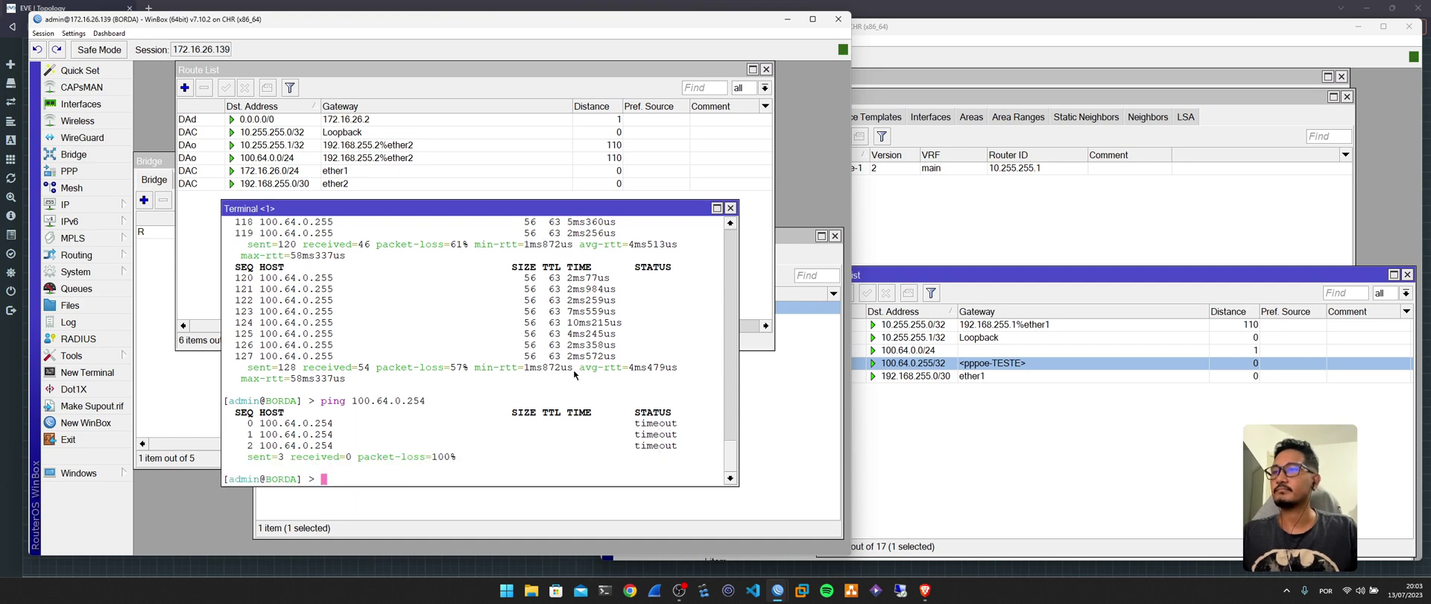
Rerun the ping to 100.64.0.255 from BORDA and confirm it replies.
key("Up")
key("Return")
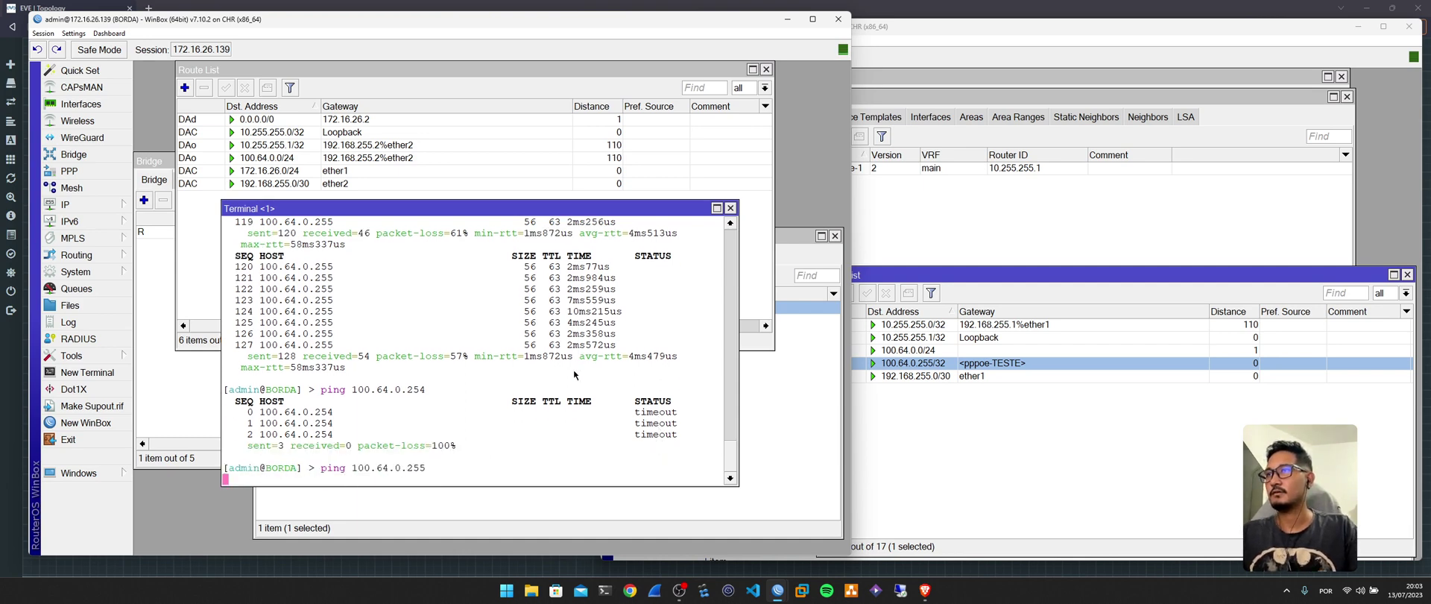
key("ctrl+c")
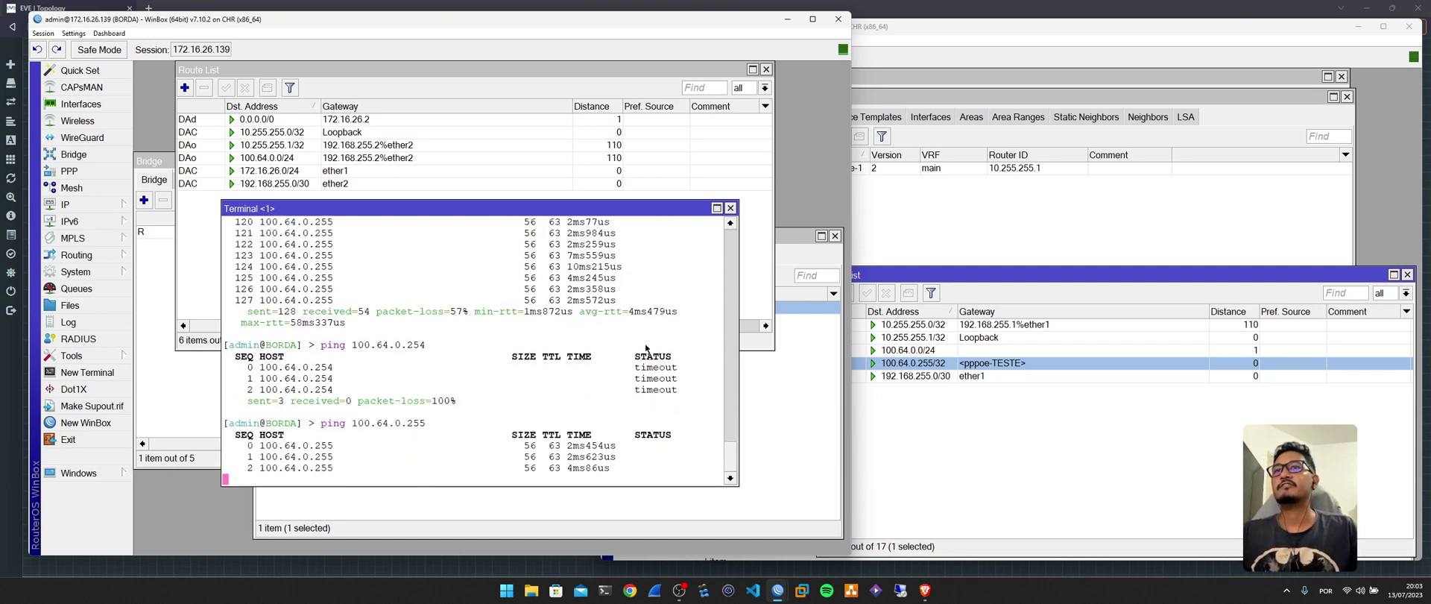
In a new CPE terminal, ping 8.8.8.8 (net unreachable) and then google.com.
mouse_move(778, 589)
left_click(854, 546)
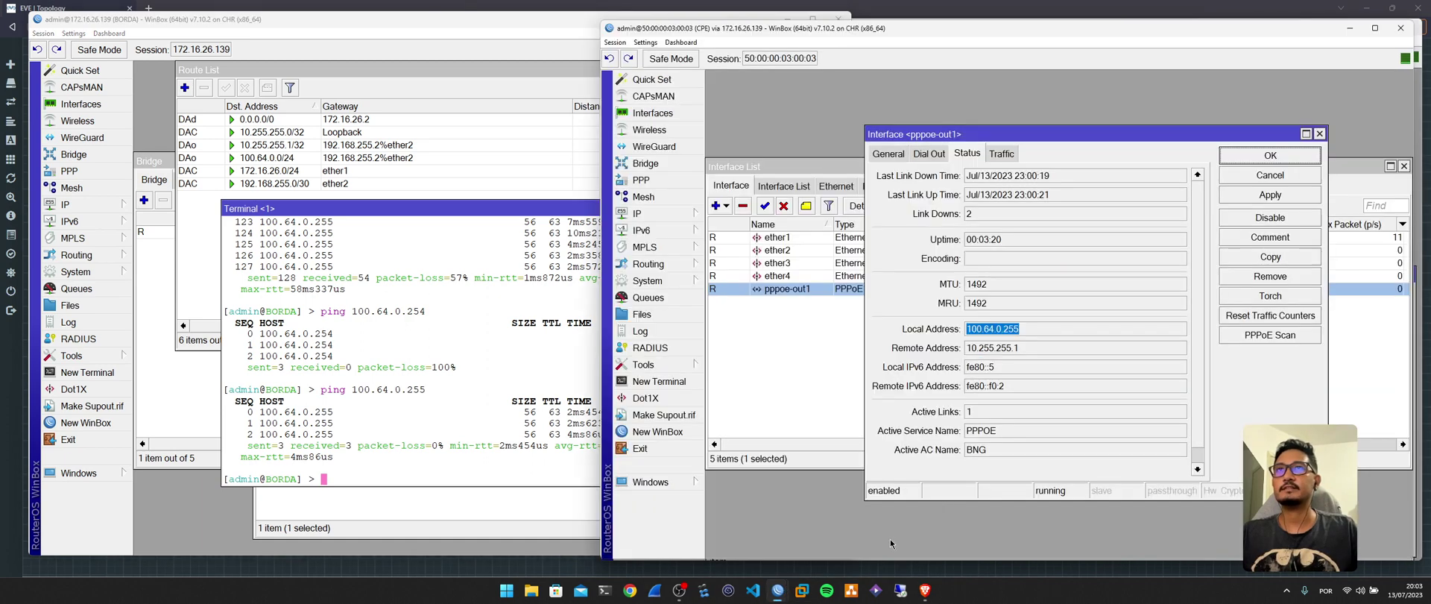
left_click(1270, 155)
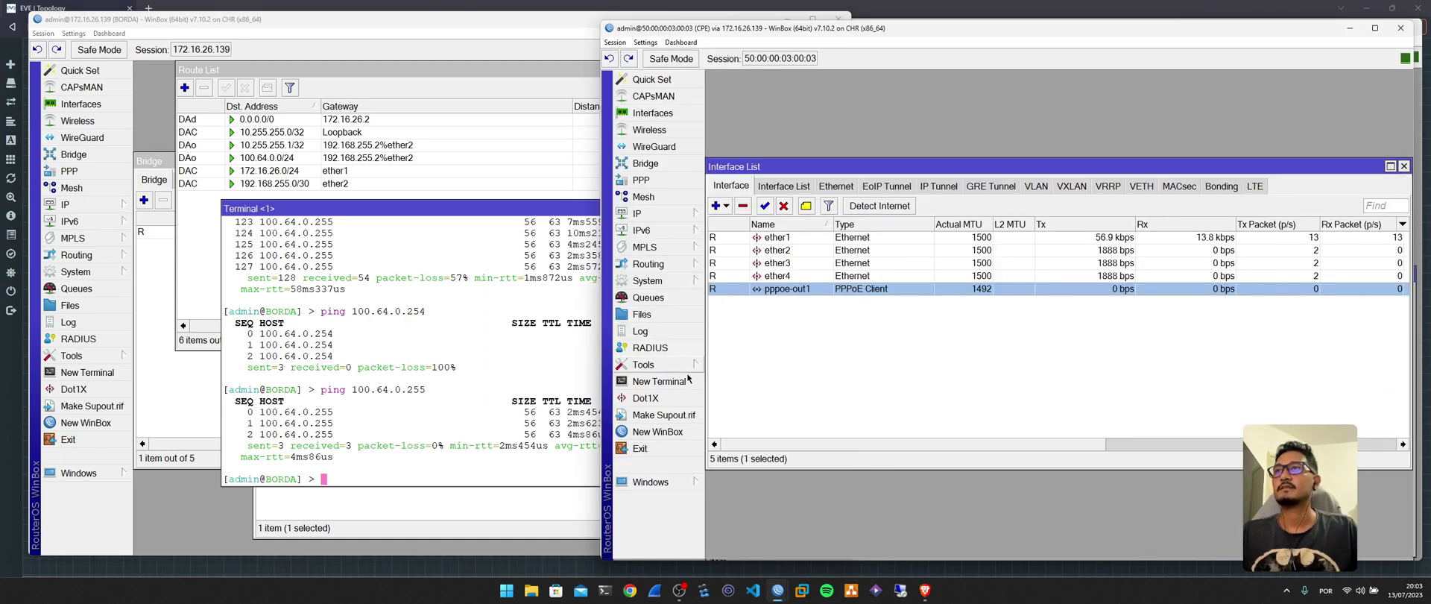
left_click(659, 381)
type("pin")
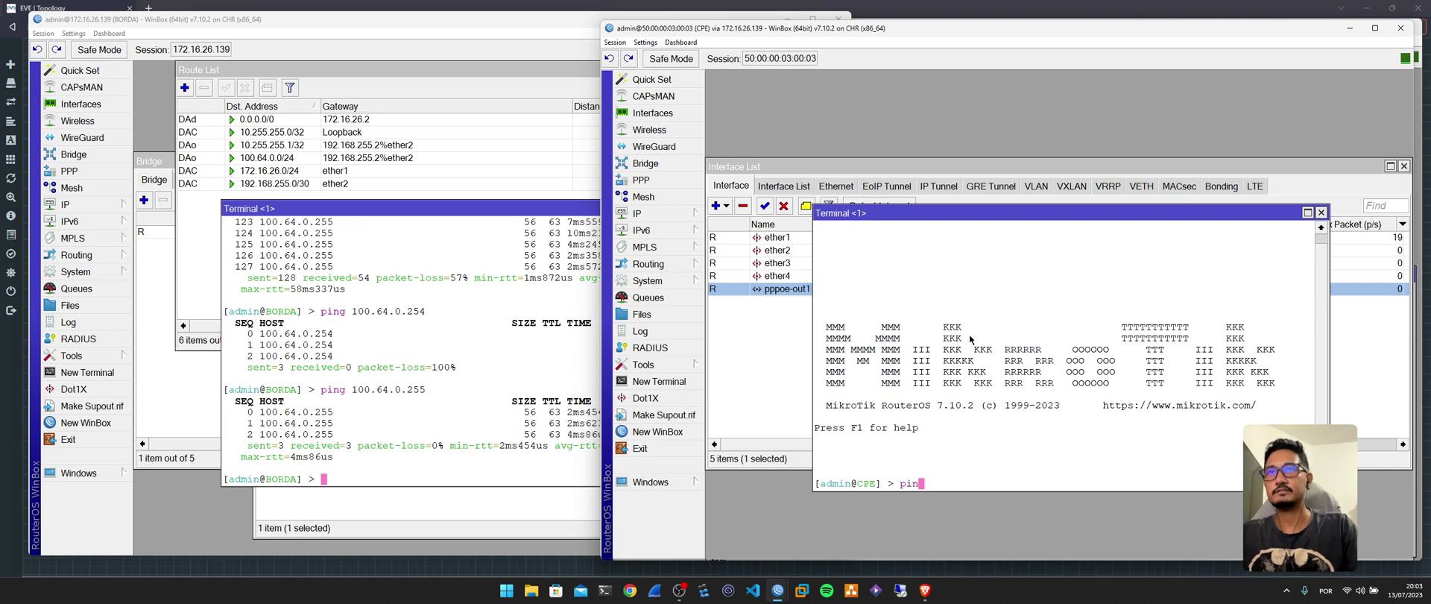
type("g 8.8.8.8")
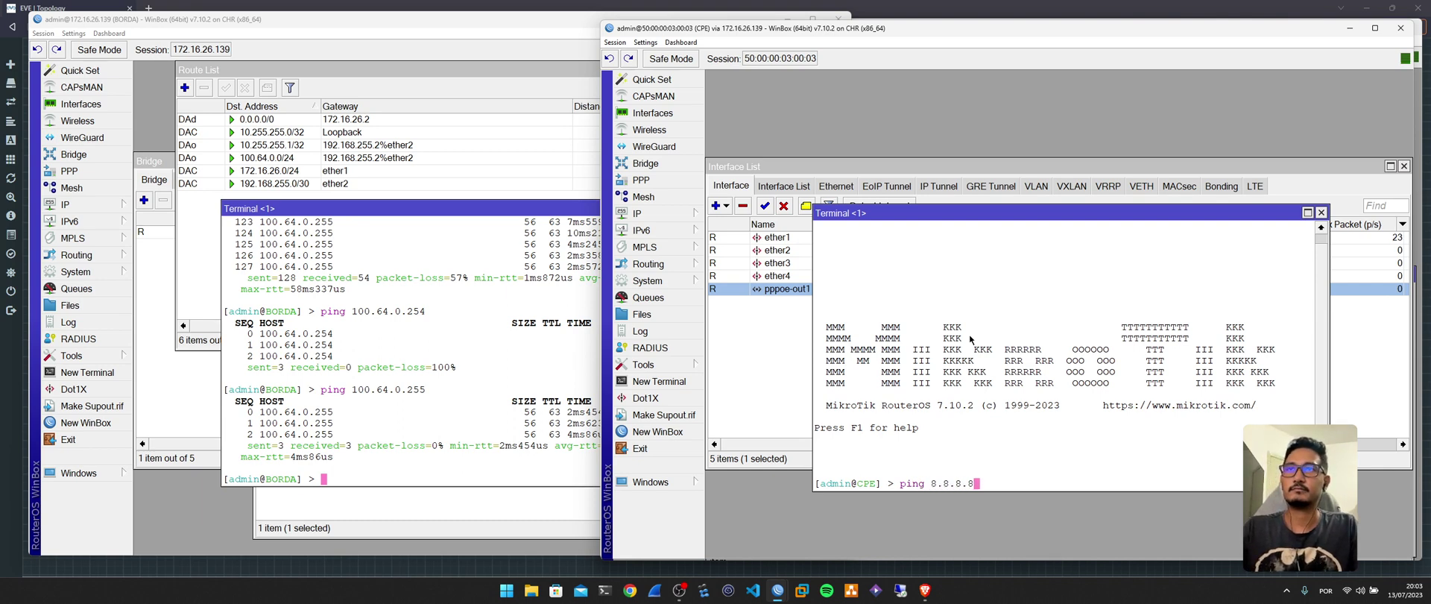
key("Return")
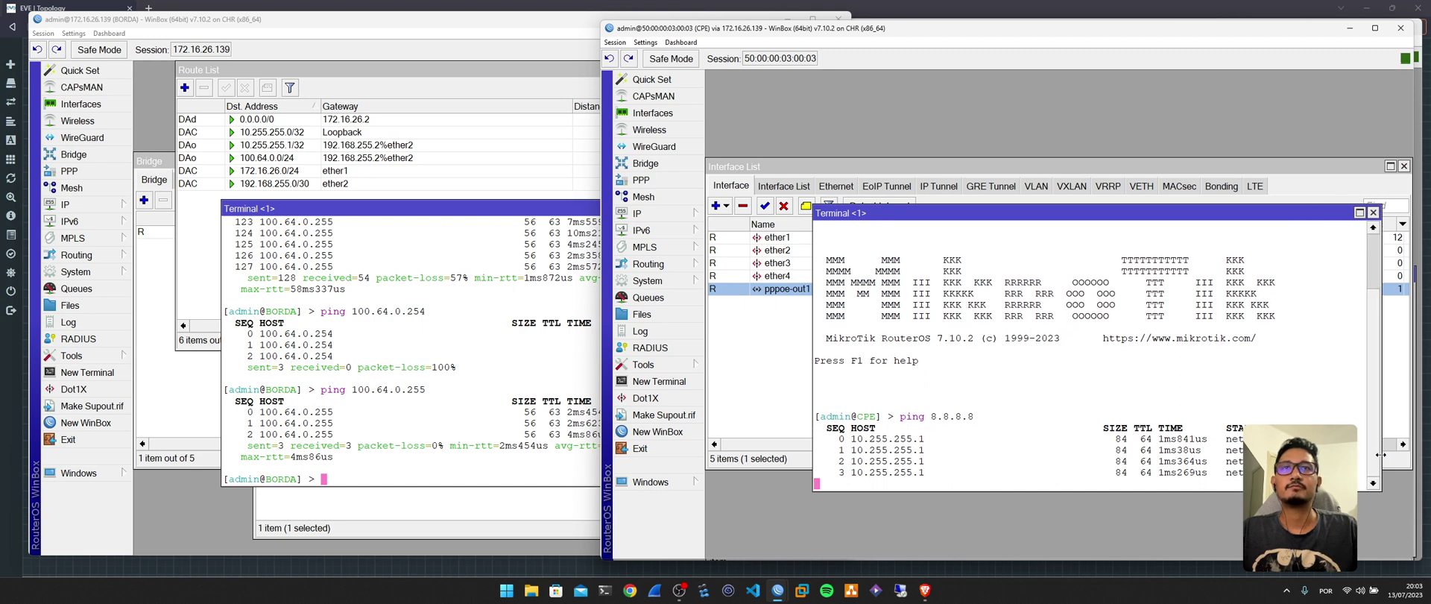
type("ping google.com")
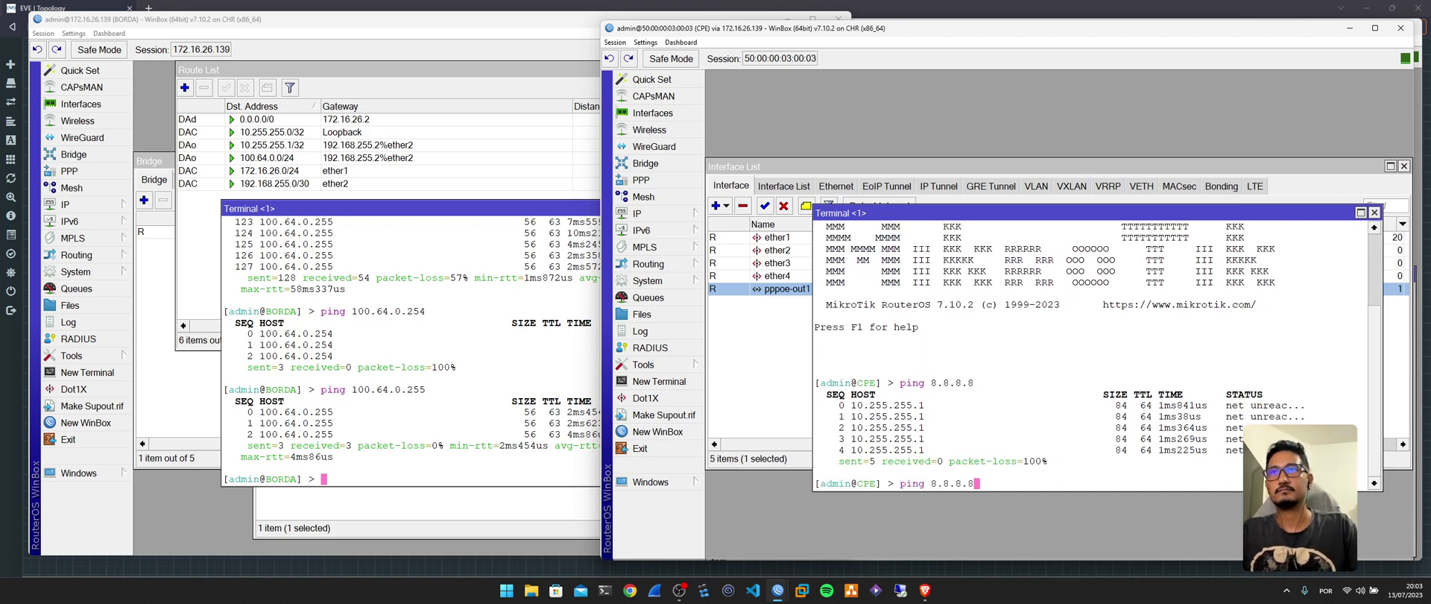
key("Return")
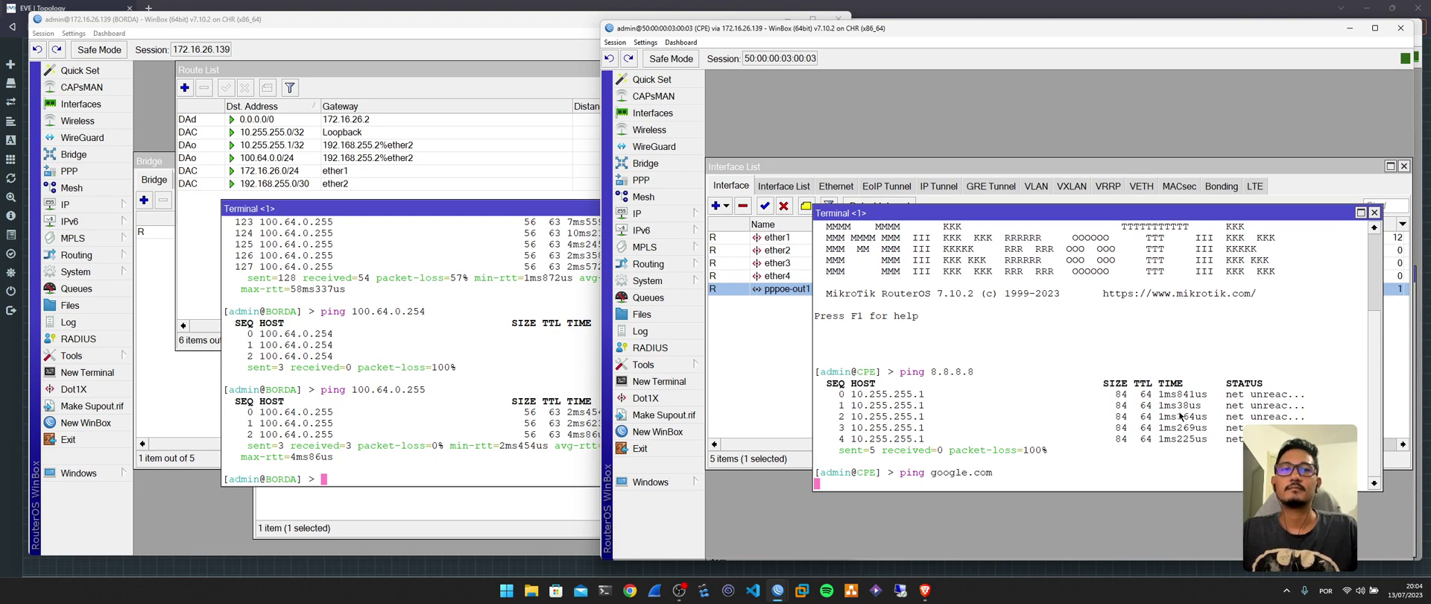
On BORDA, start a new srcnat NAT rule matching source address 100.64.0.0/24.
left_click(380, 329)
left_click(71, 204)
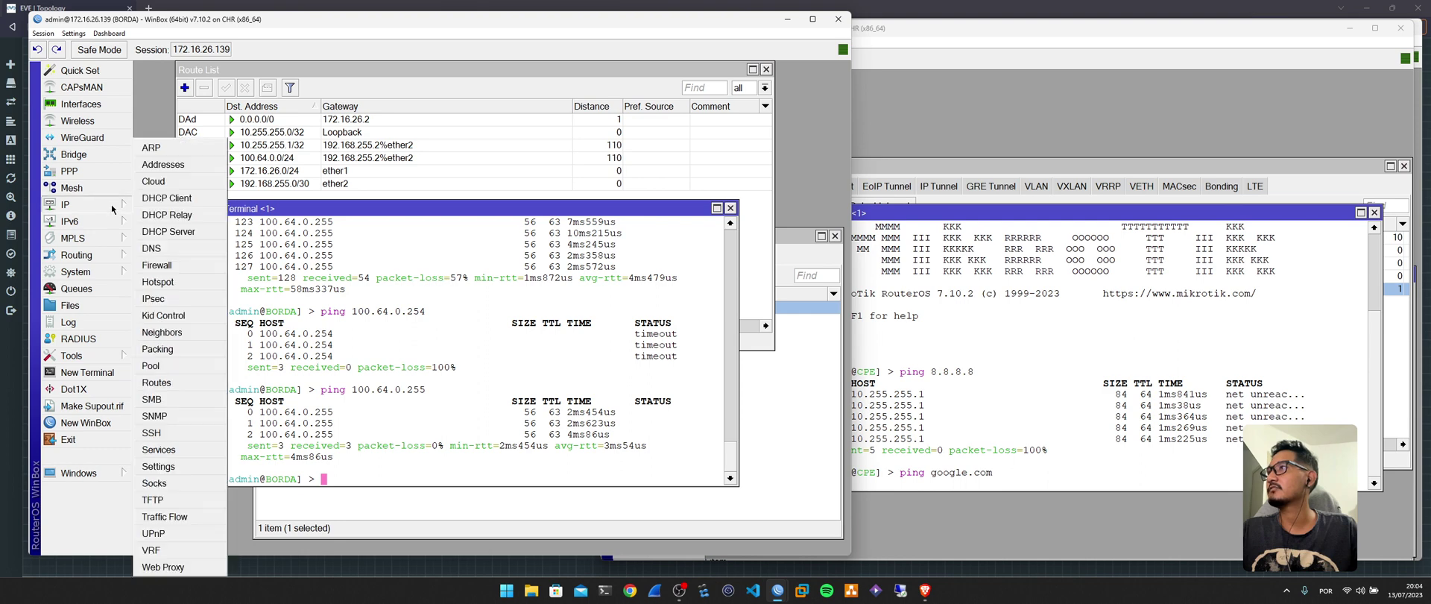
left_click(172, 264)
left_click(203, 193)
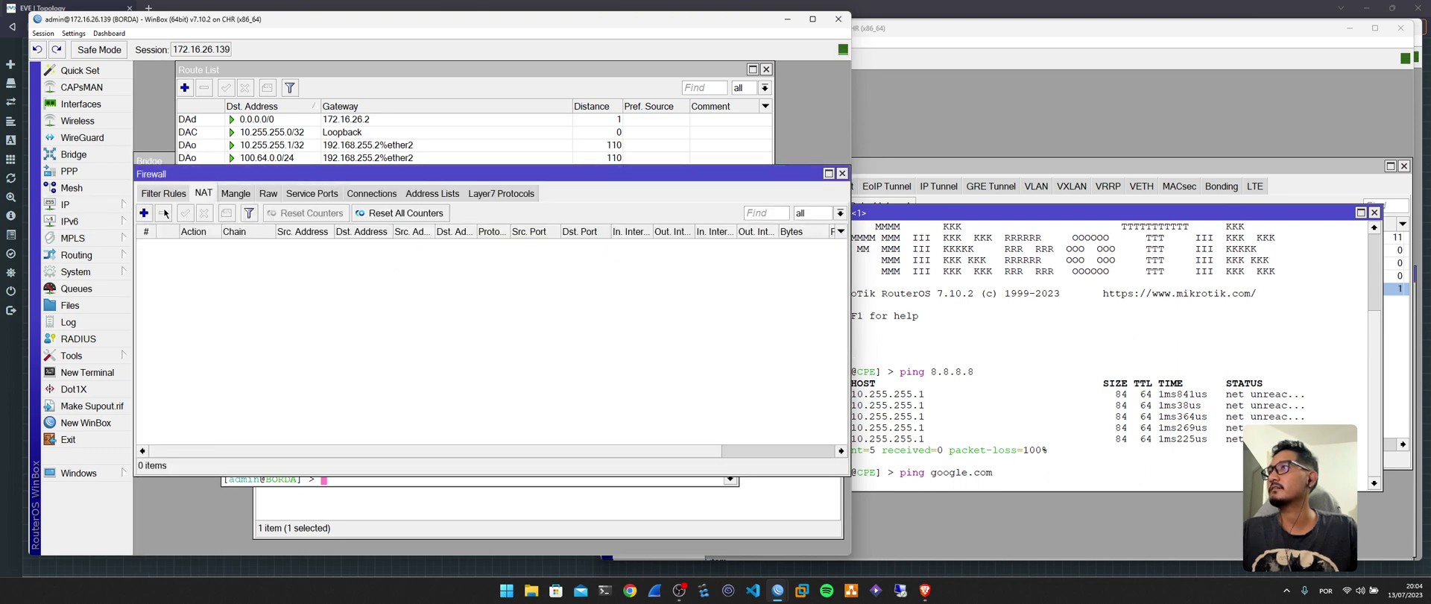
left_click(145, 213)
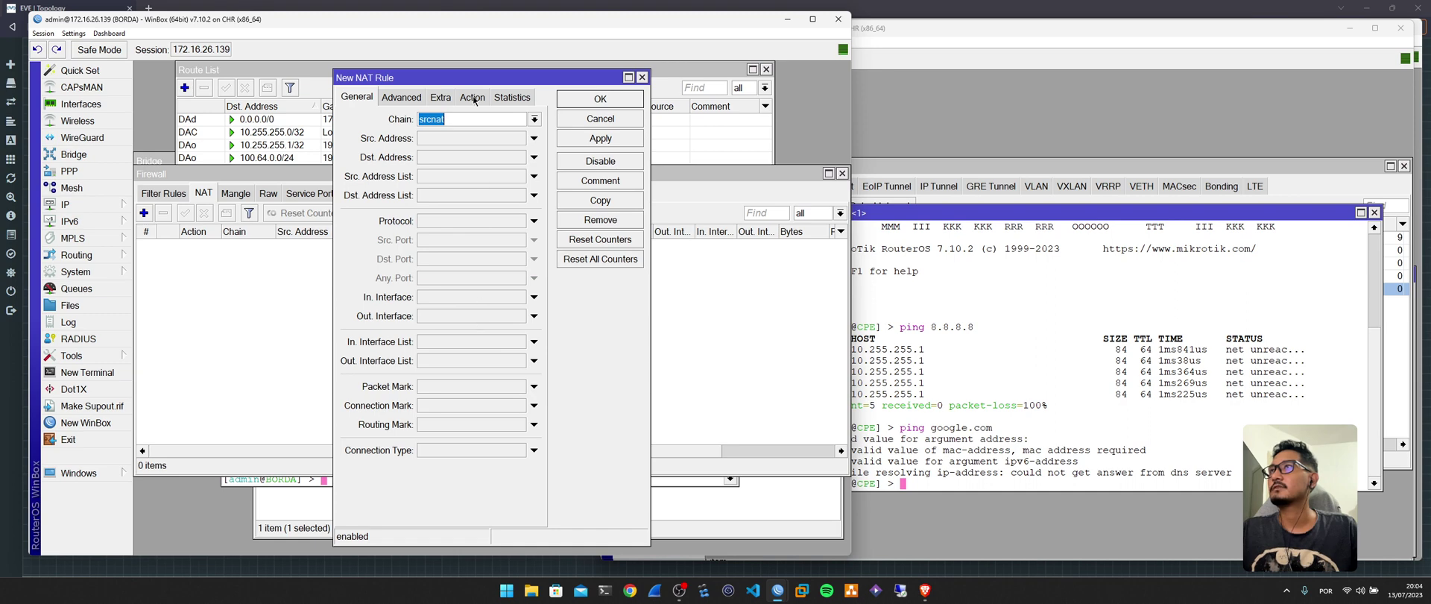
left_click(478, 138)
key("BackSpace")
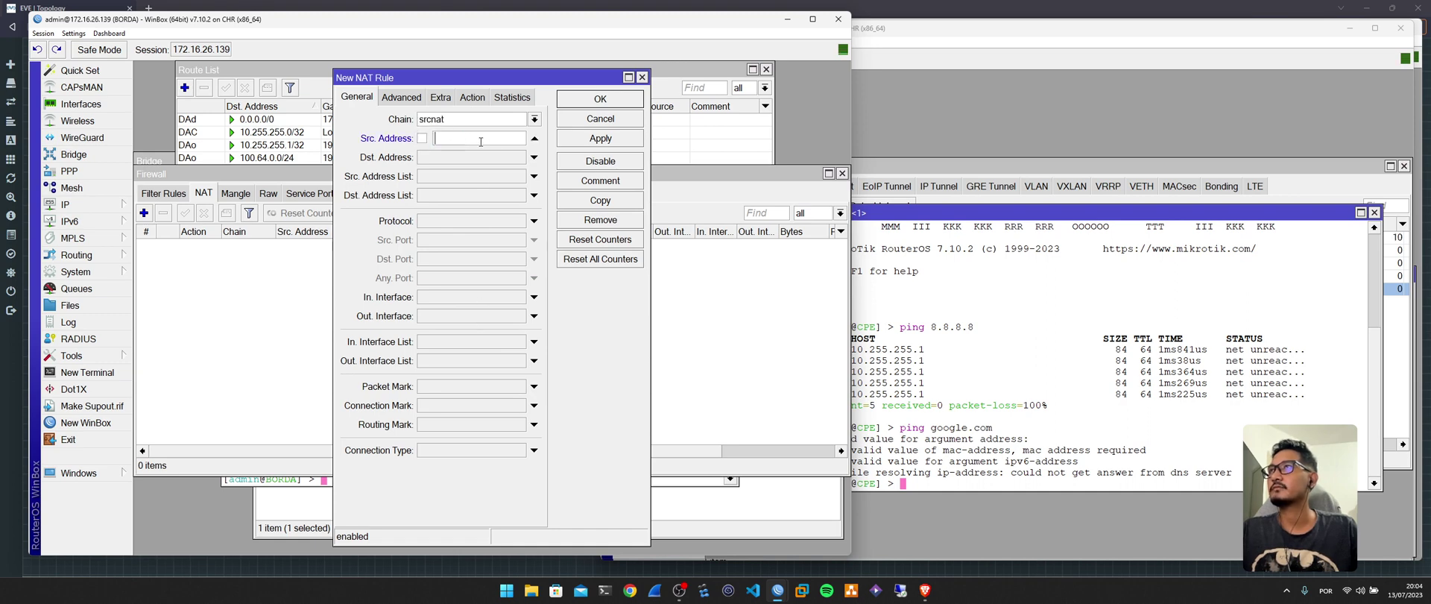
type("100.")
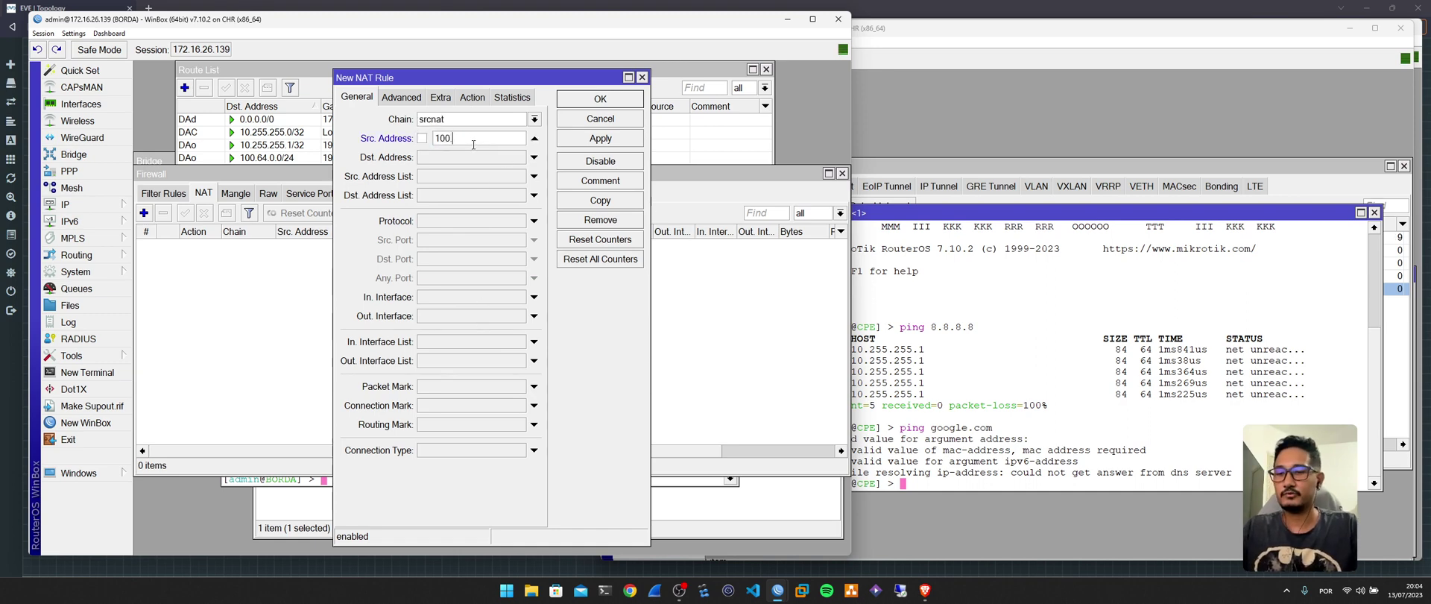
type("50")
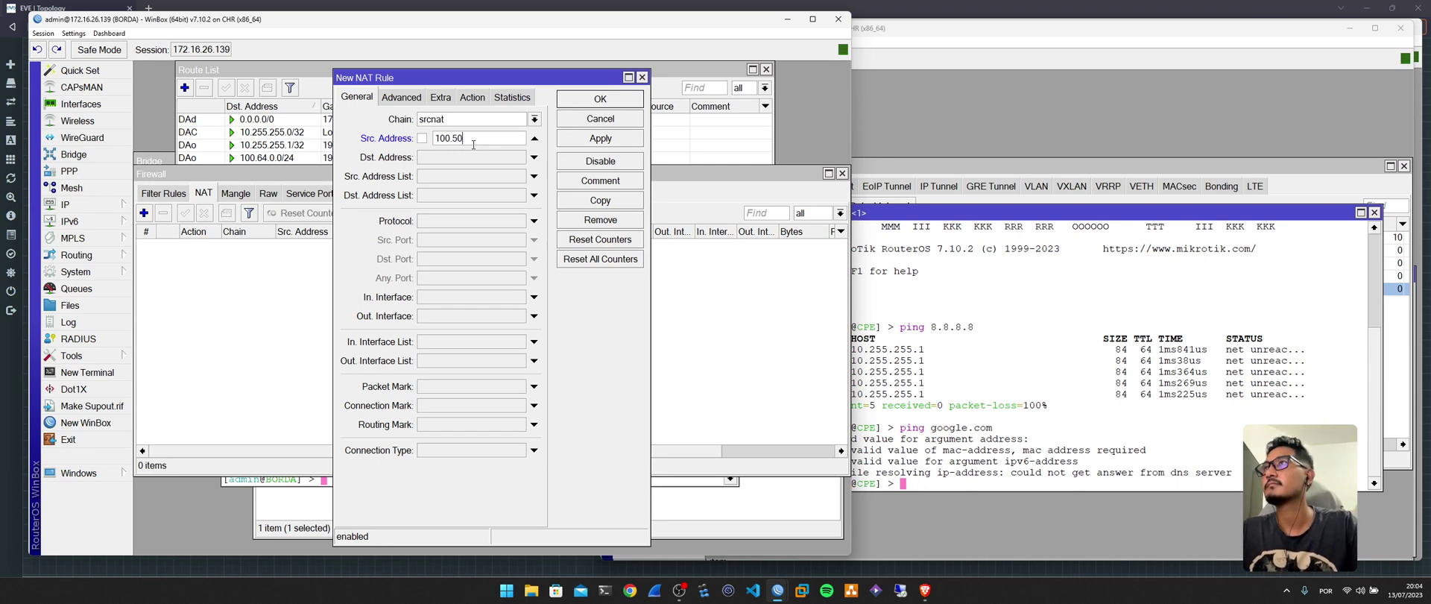
key("BackSpace")
key("BackSpace")
Check the details of the 100.64.0.0/24 route before finishing the rule.
left_click(948, 339)
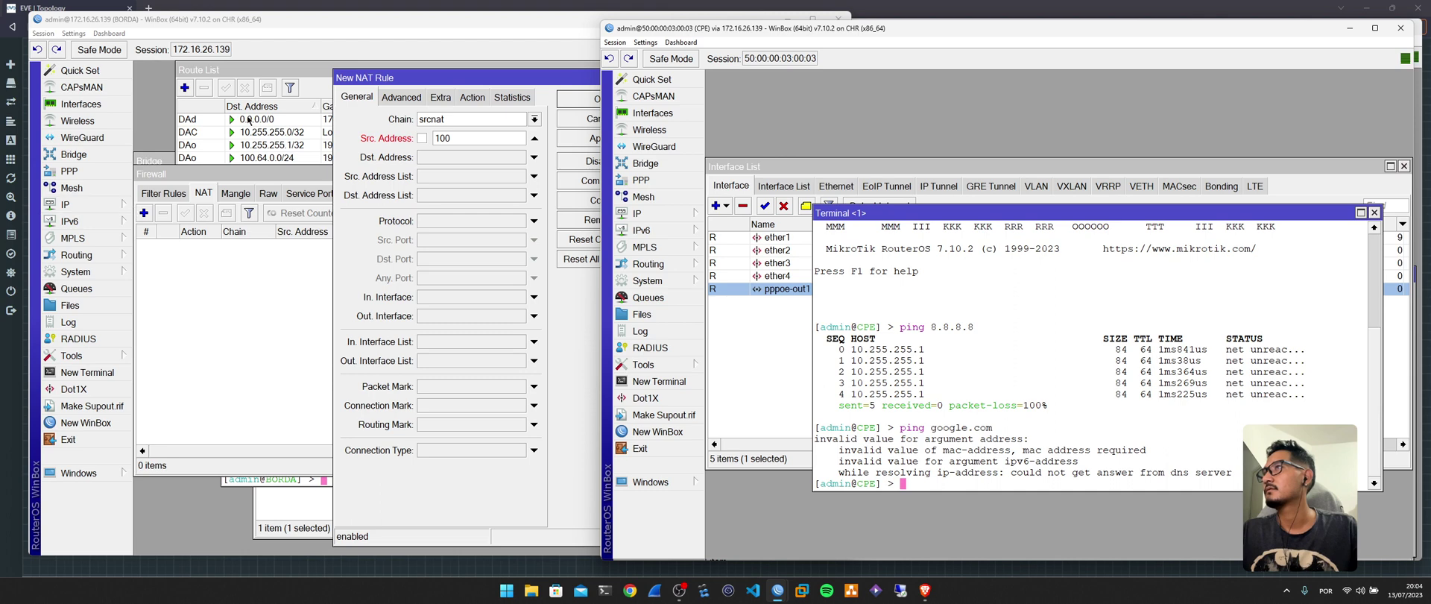
double_click(280, 158)
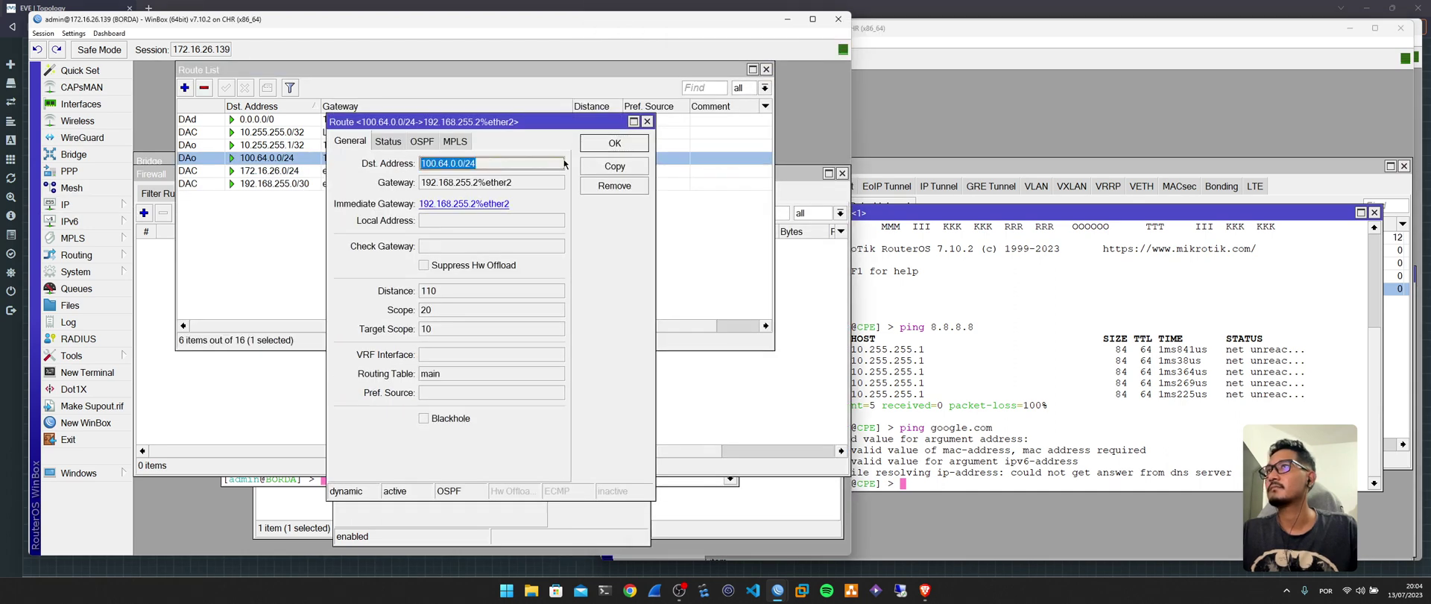
left_click(614, 143)
left_click(765, 70)
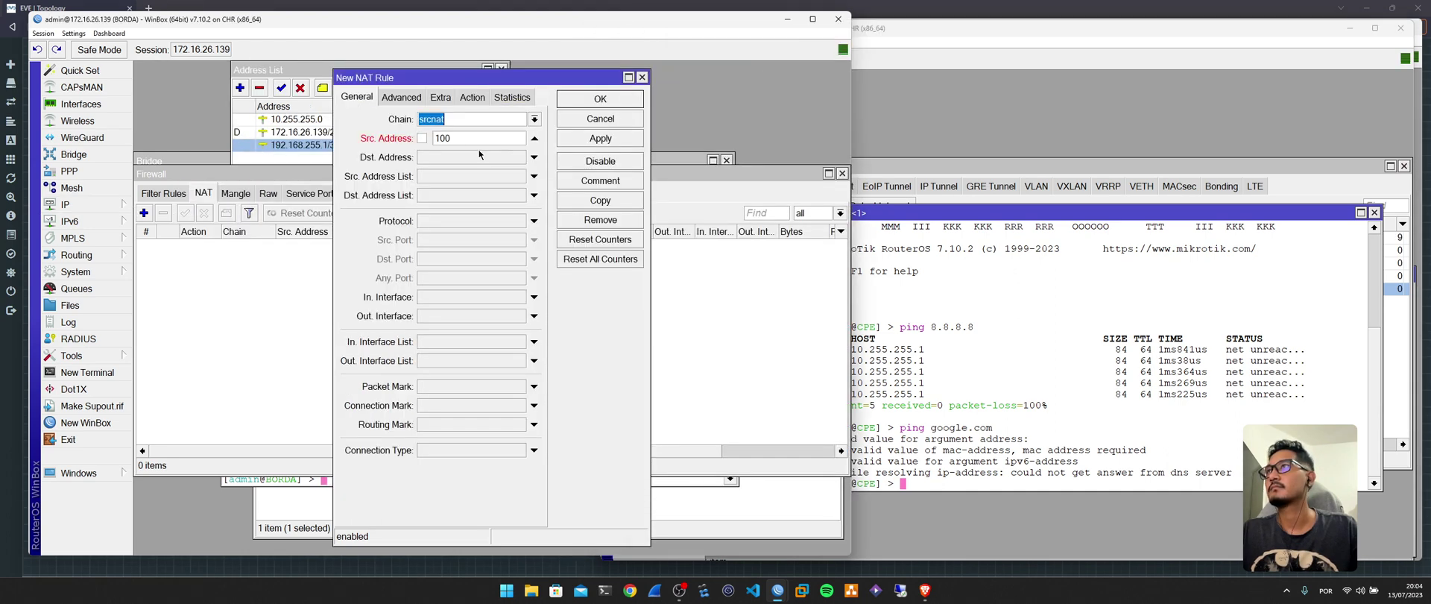
Set the NAT rule's action to masquerade, save it, and recall the CPE's ping command.
left_click(471, 96)
left_click(484, 119)
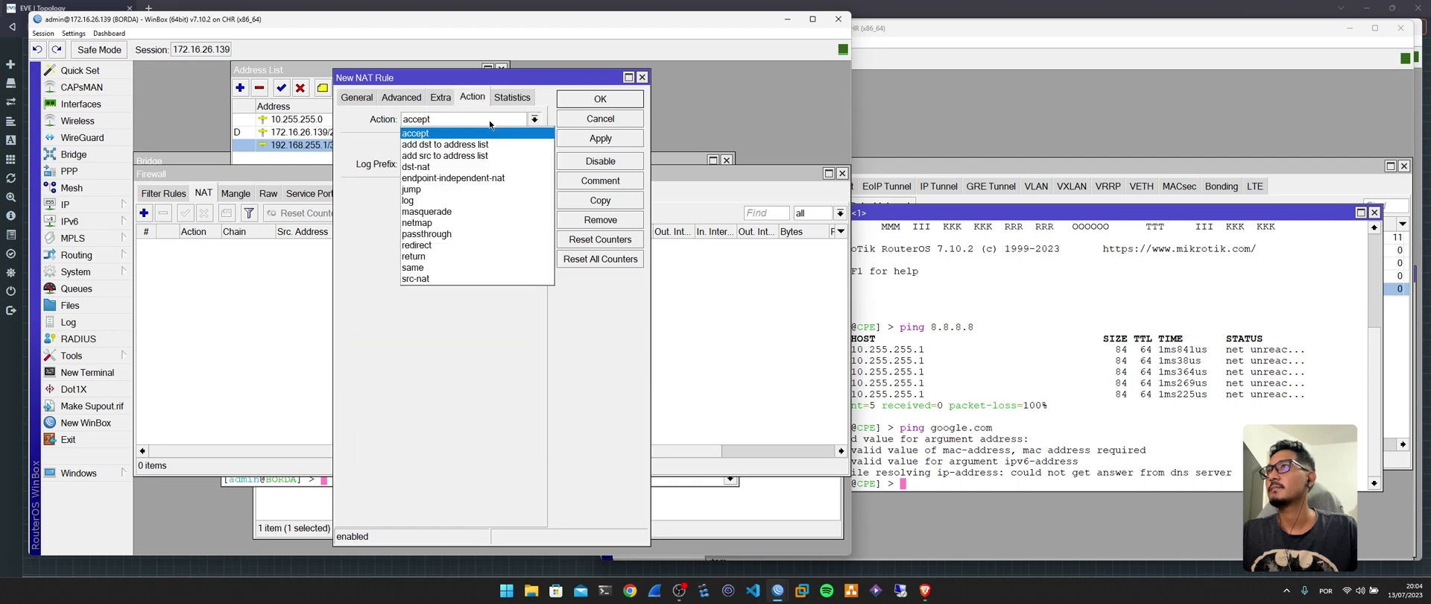
left_click(448, 212)
left_click(600, 99)
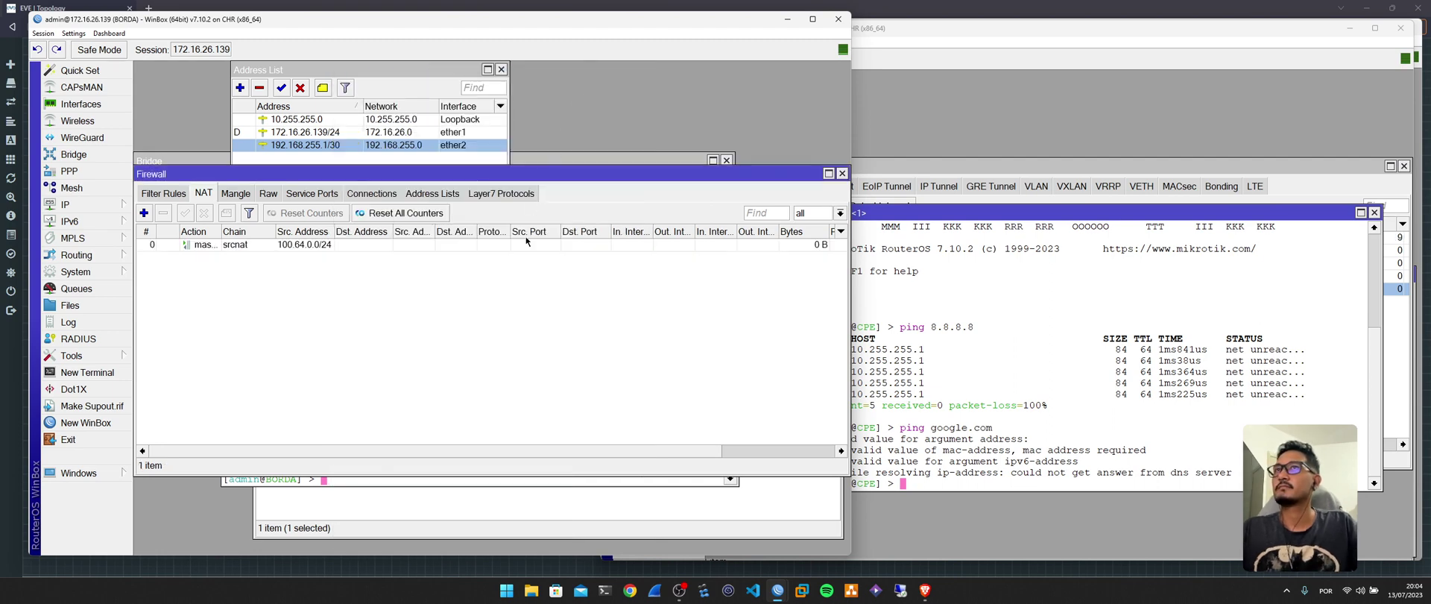
left_click(1009, 354)
key("Up")
key("Up")
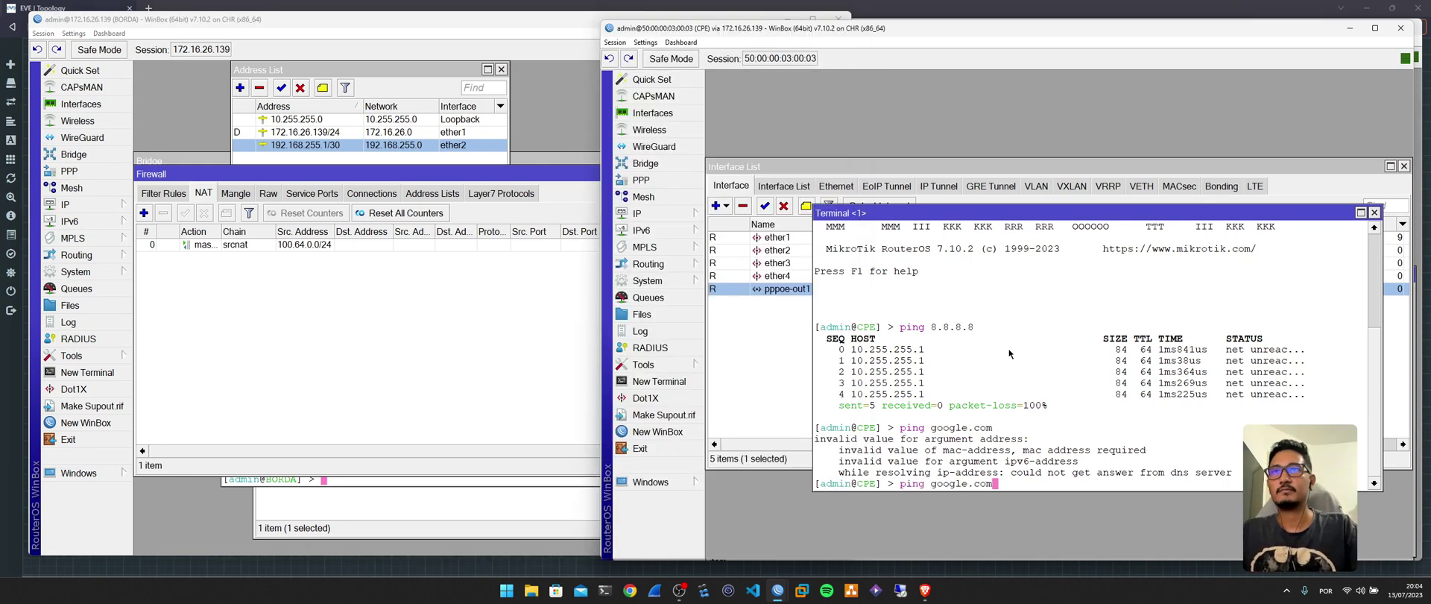
Rerun ping 8.8.8.8 from the CPE, check the log and NAT rule packet count, then switch to BNG.
key("Return")
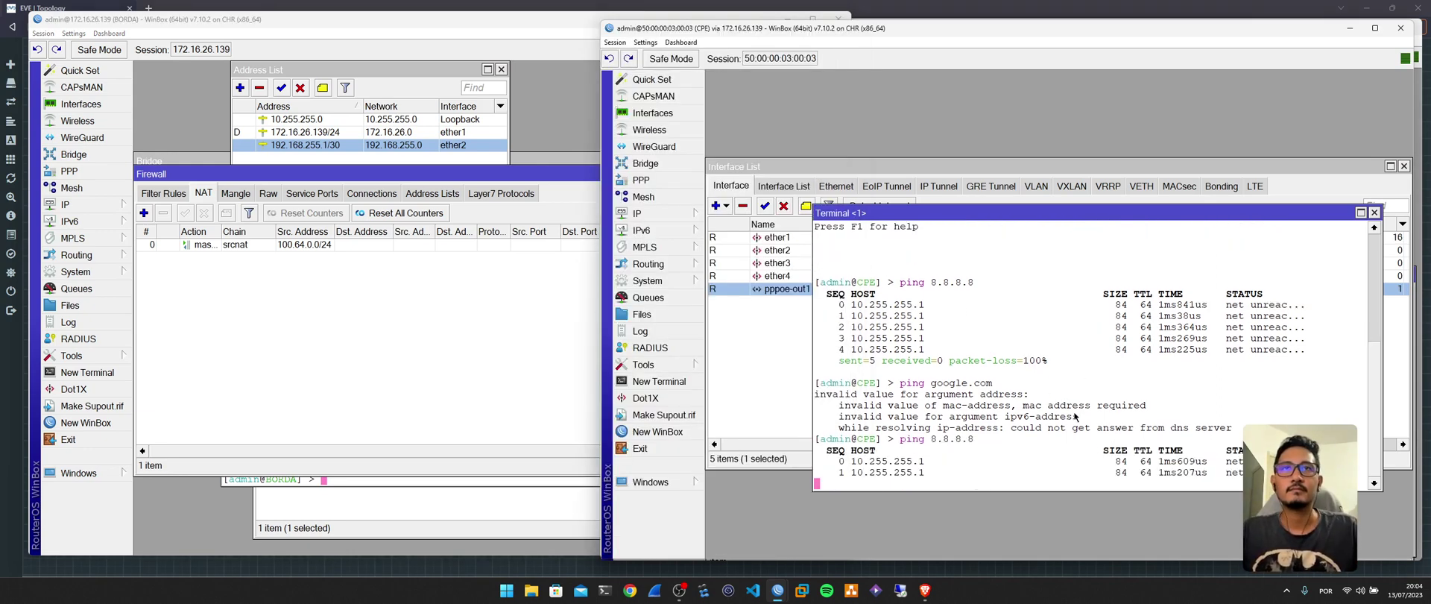
left_click(639, 330)
left_click(526, 339)
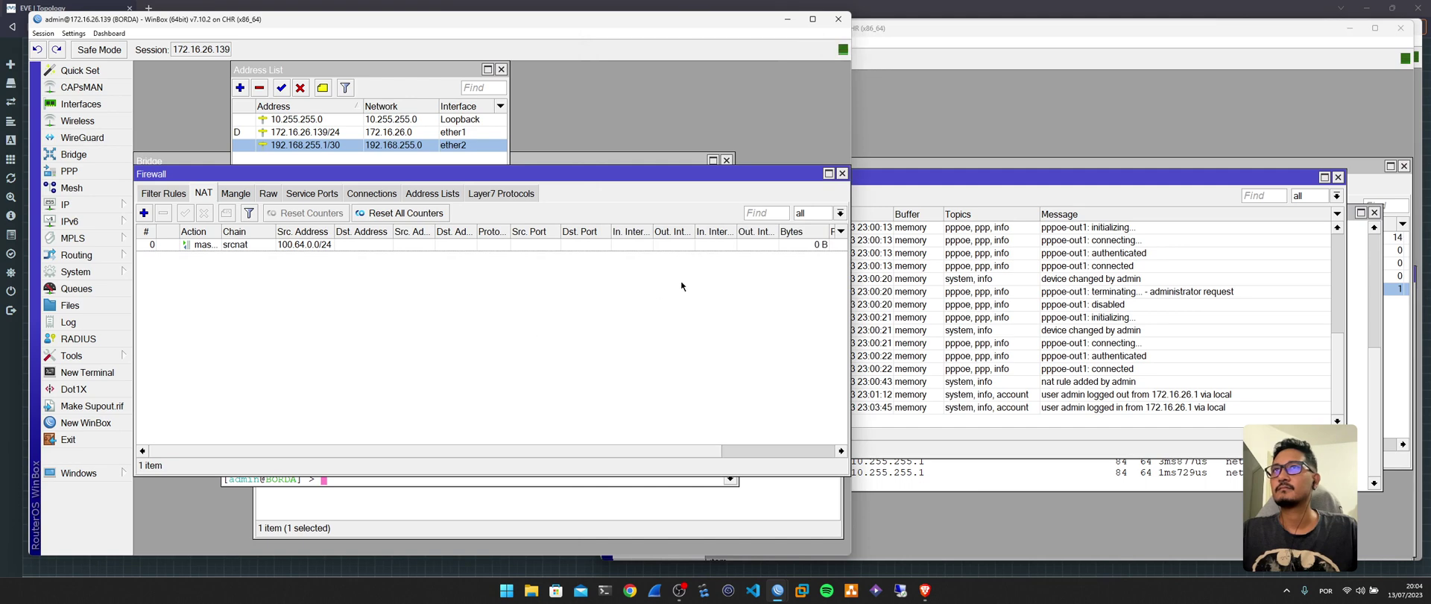
left_click_drag(607, 453, 664, 454)
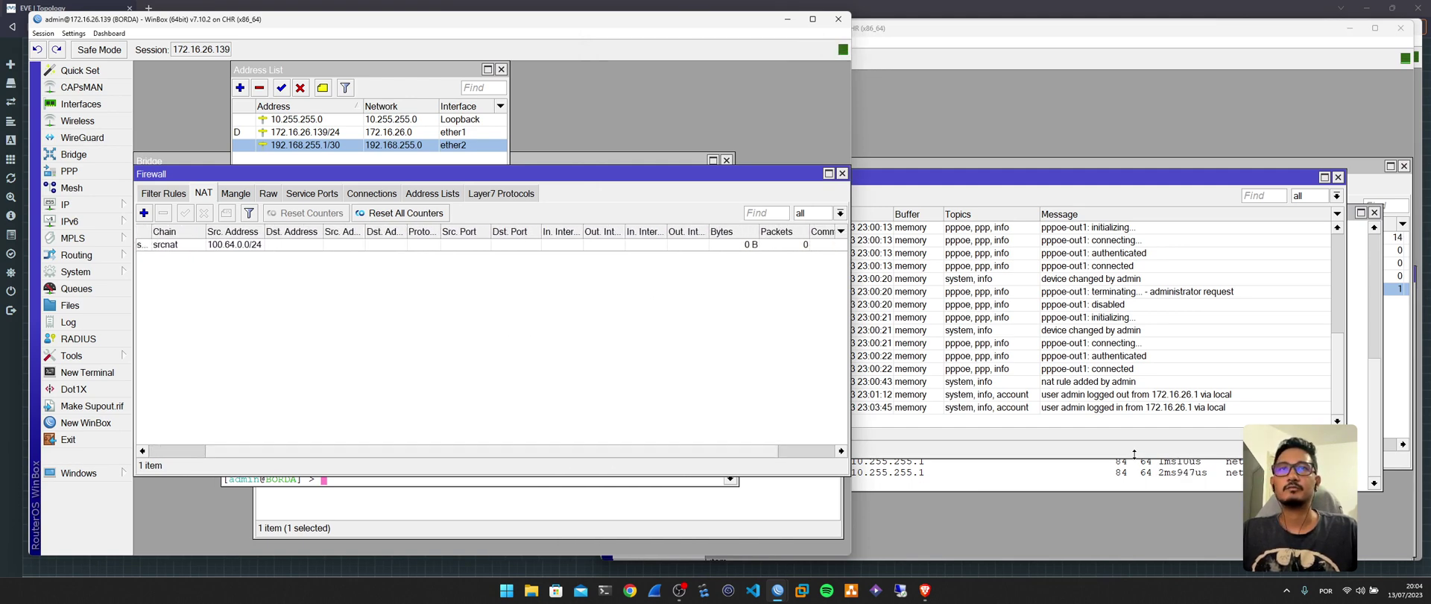
left_click(1134, 454)
key("ctrl+c")
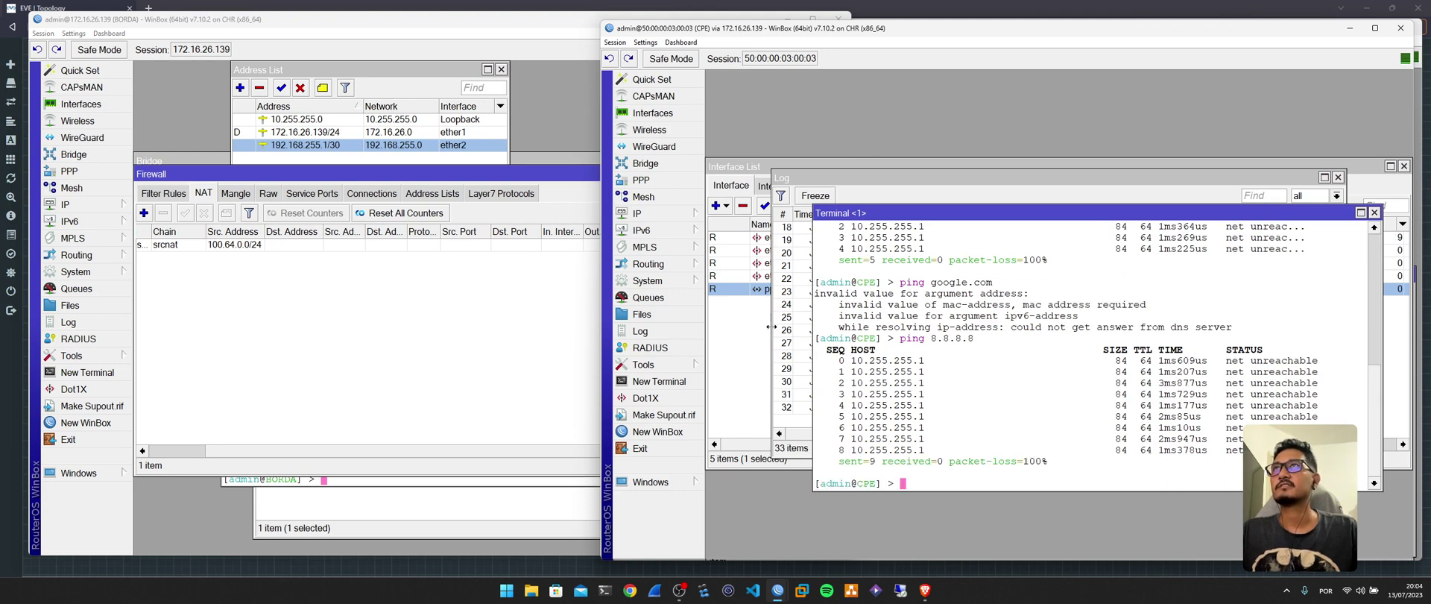
mouse_move(778, 591)
left_click(796, 547)
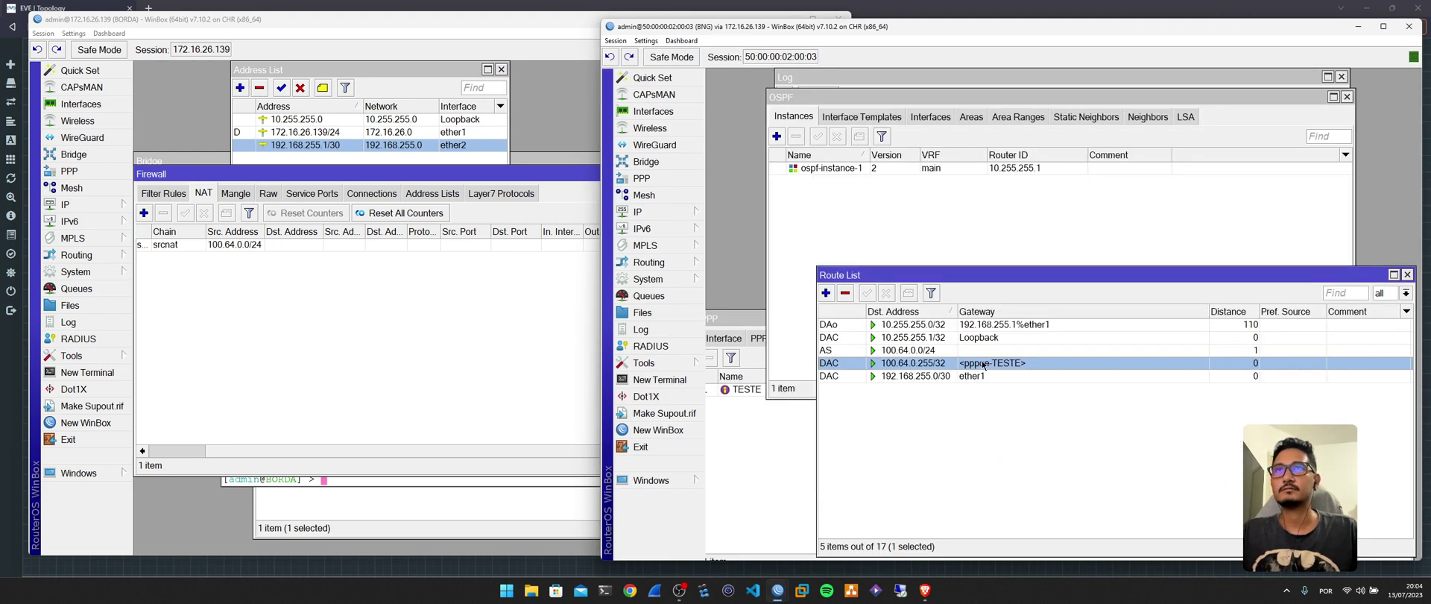
left_click(986, 351)
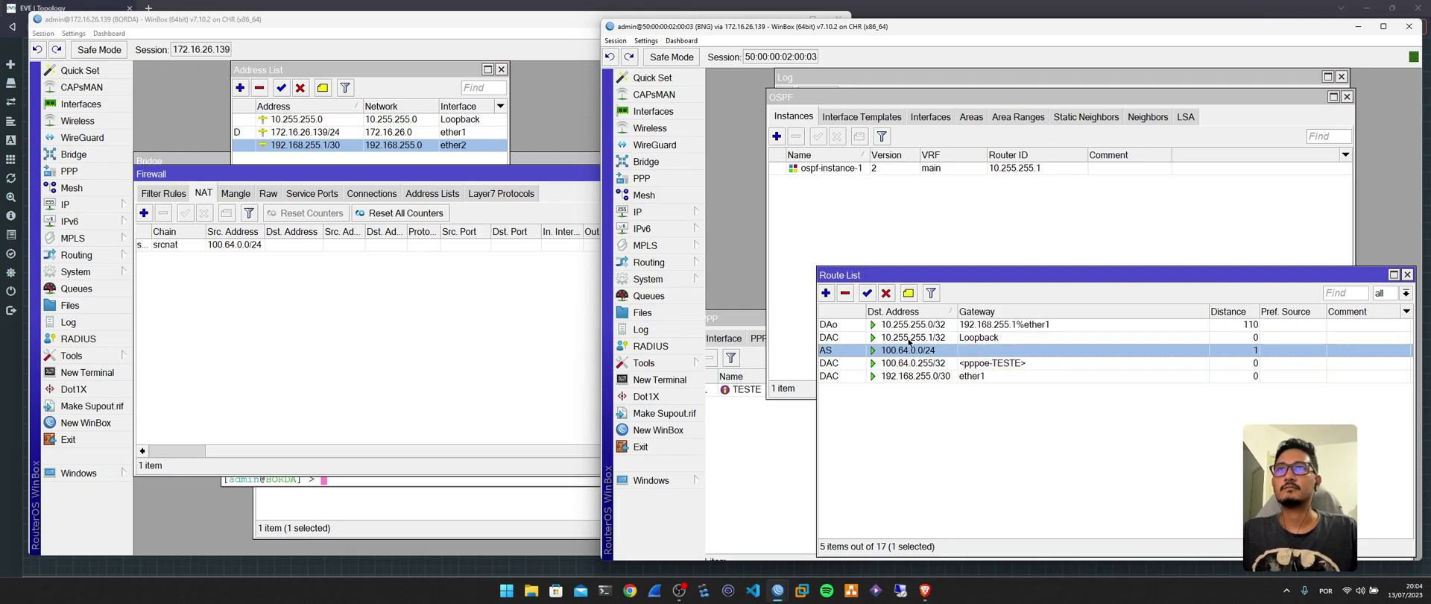
left_click_drag(998, 277, 973, 231)
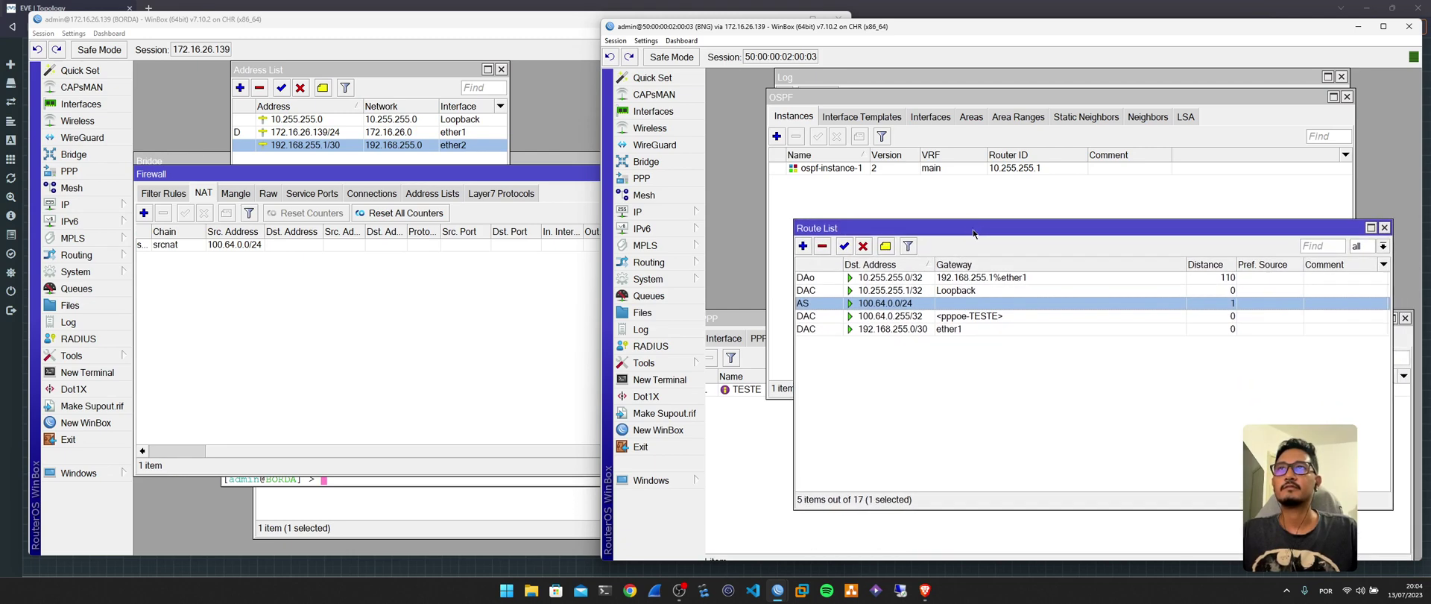
left_click(923, 278)
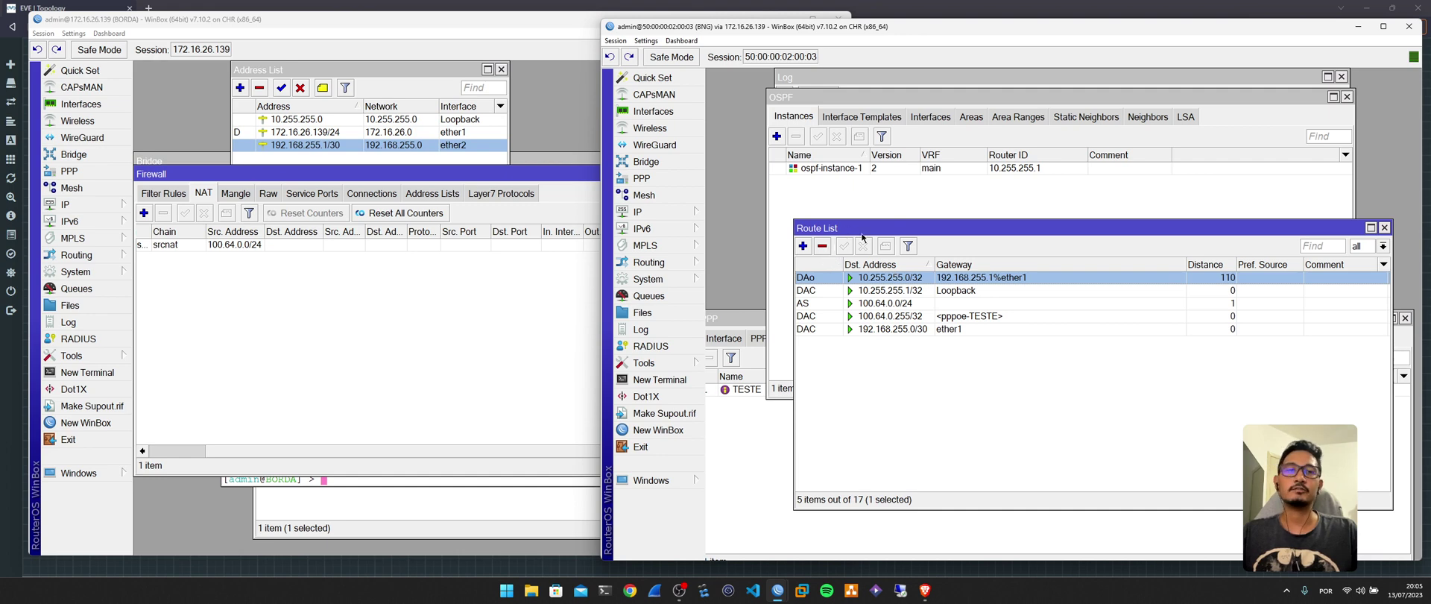
left_click(802, 245)
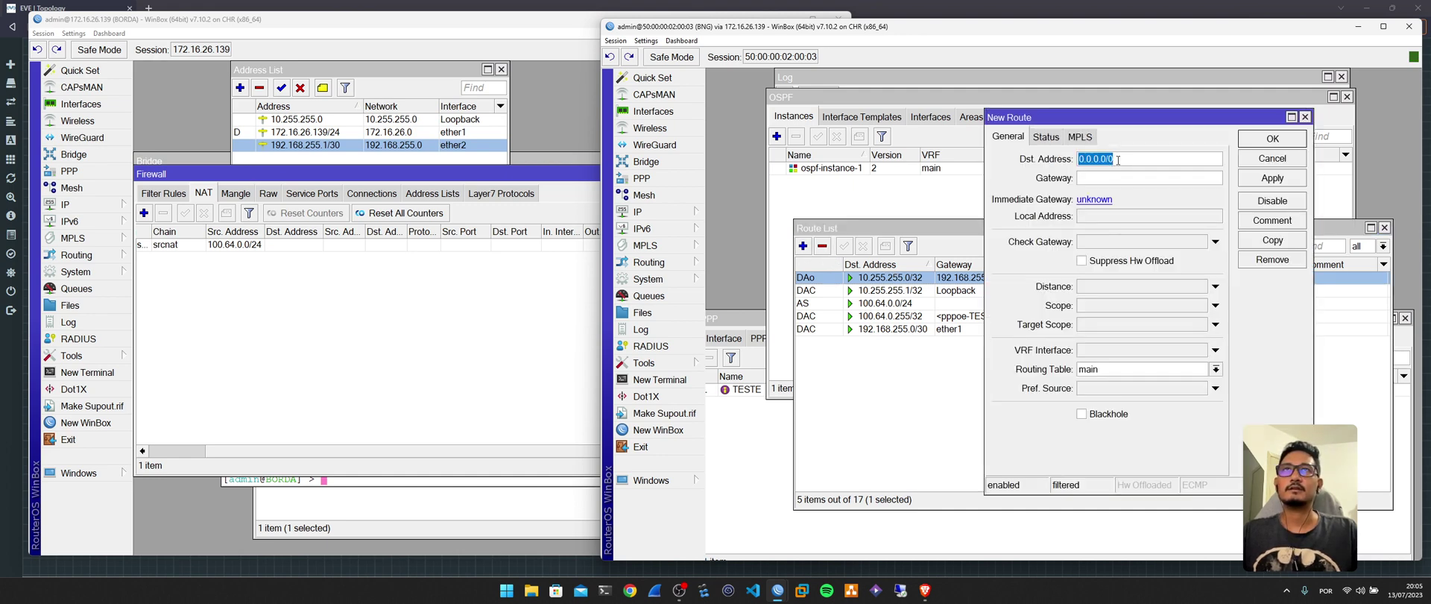
left_click(1150, 158)
double_click(1131, 158)
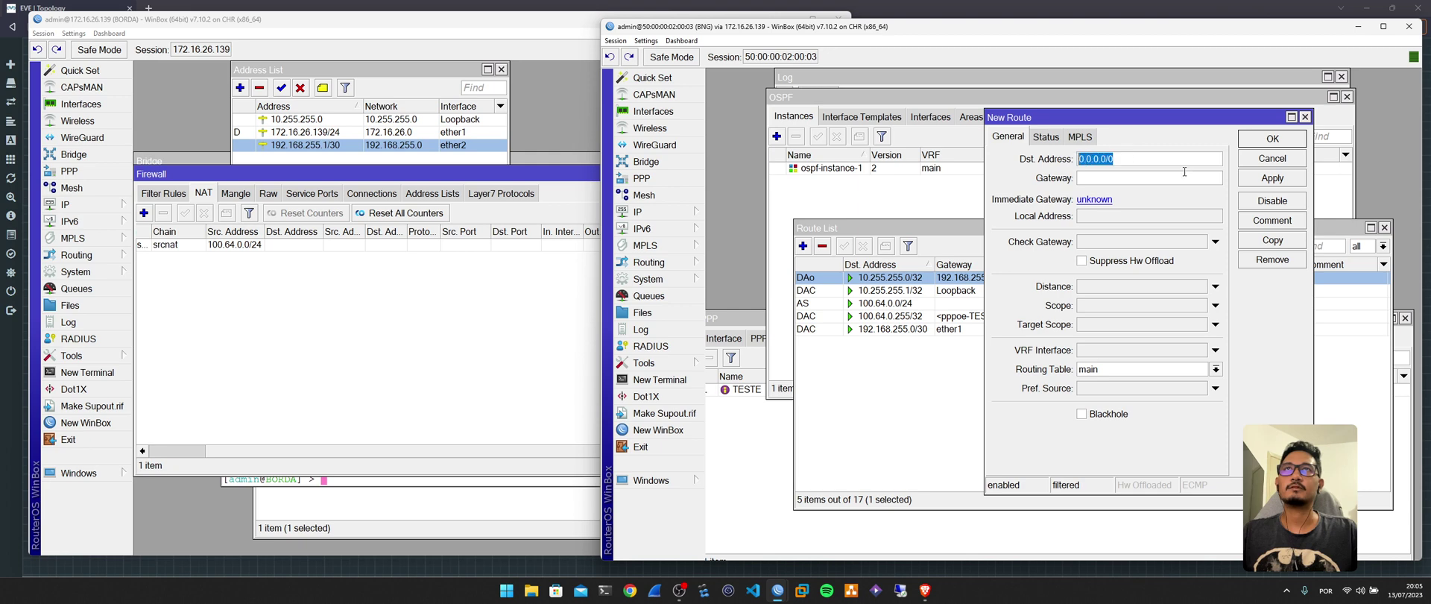
left_click(1141, 178)
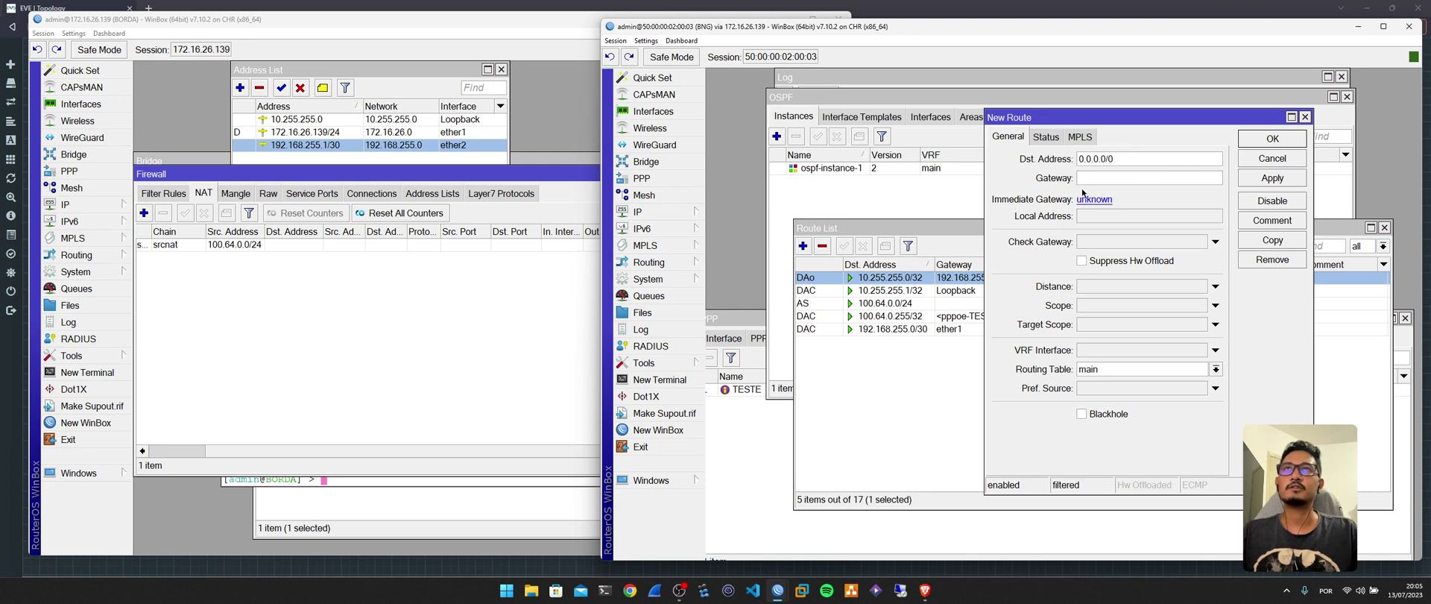
left_click(1298, 159)
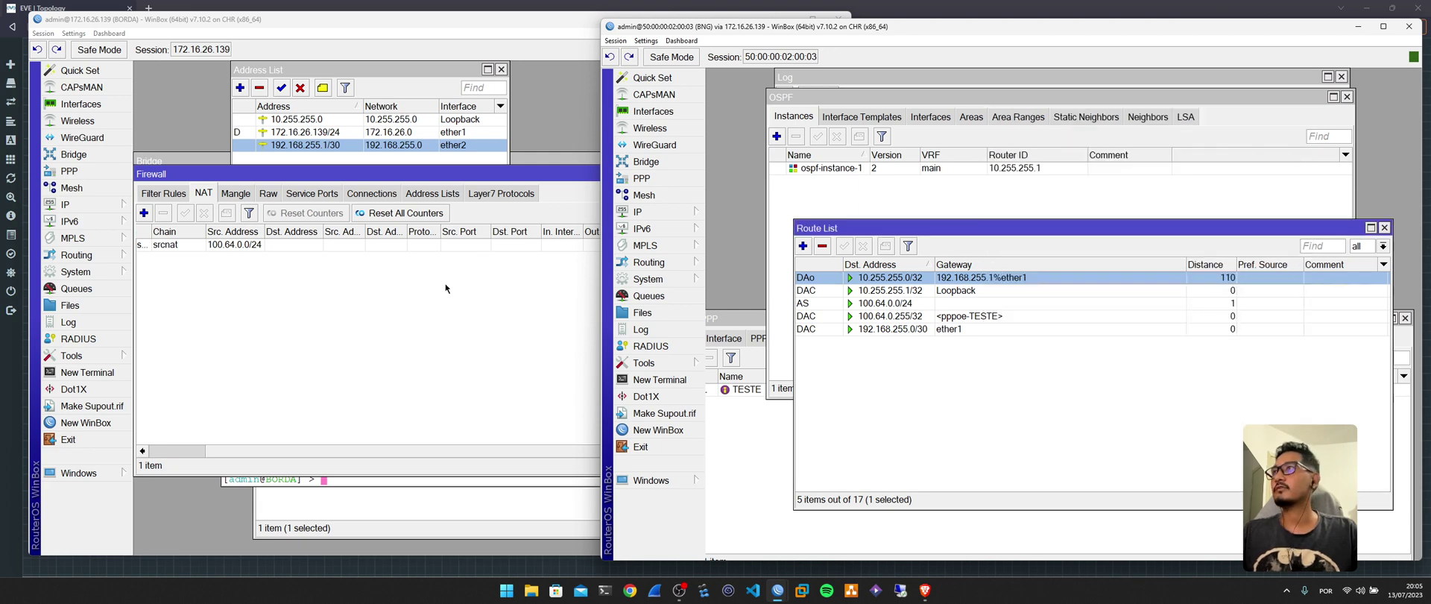
left_click(125, 255)
Set Originate Default to always in BORDA's ospf-instance-1.
left_click(172, 357)
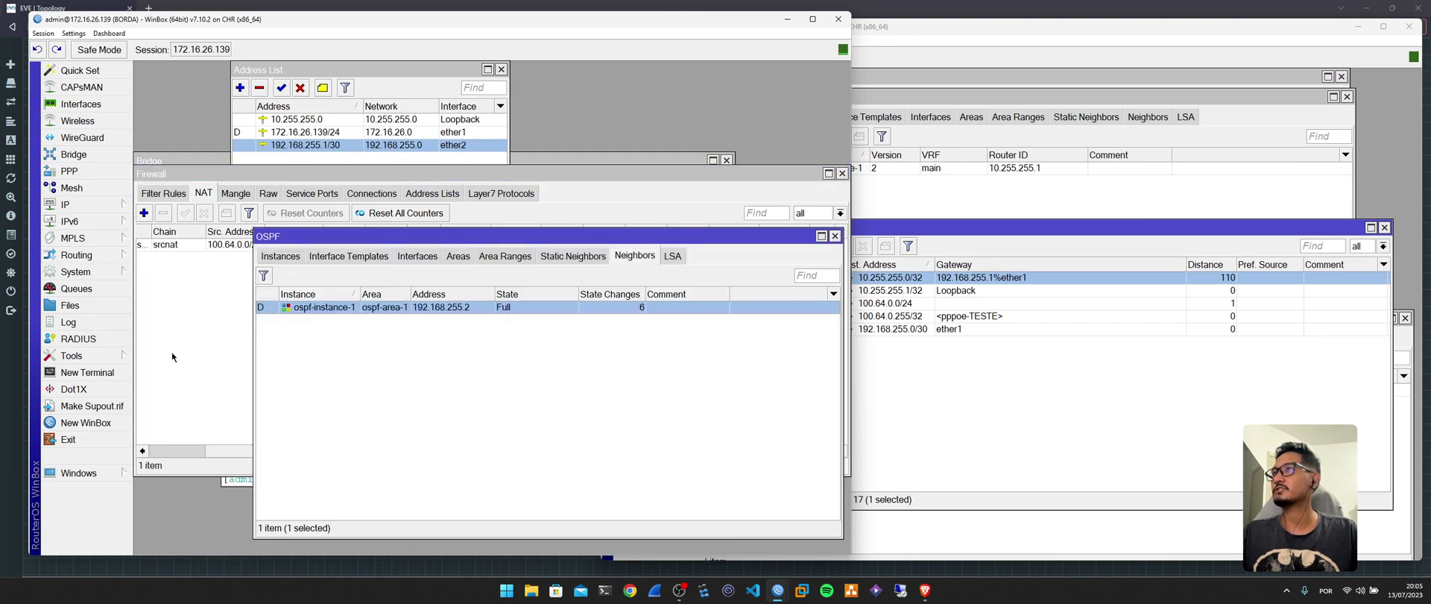
left_click(296, 262)
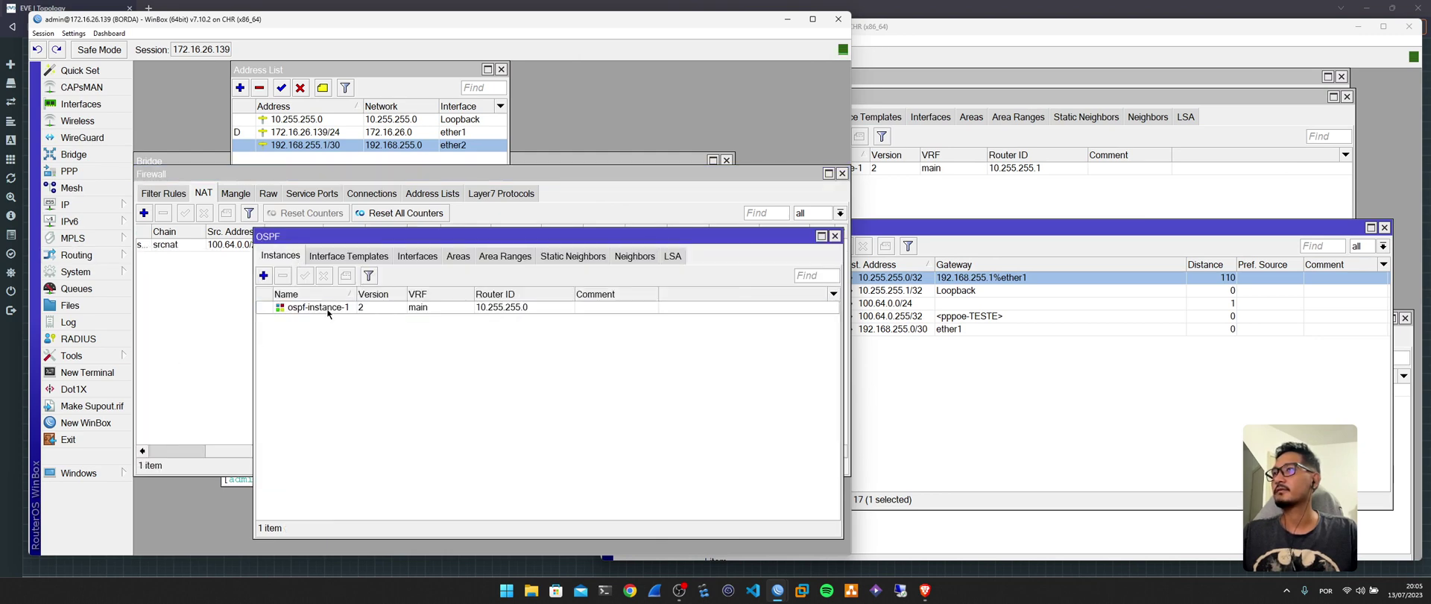
double_click(328, 312)
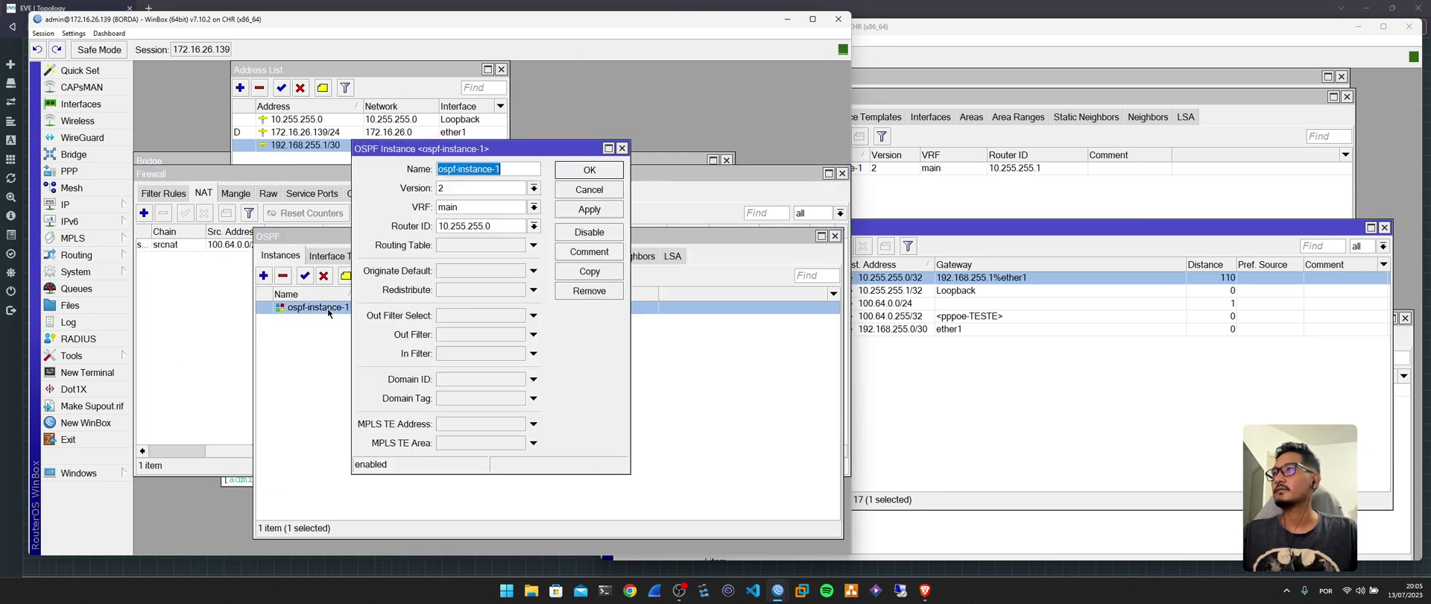
left_click(453, 274)
left_click(456, 274)
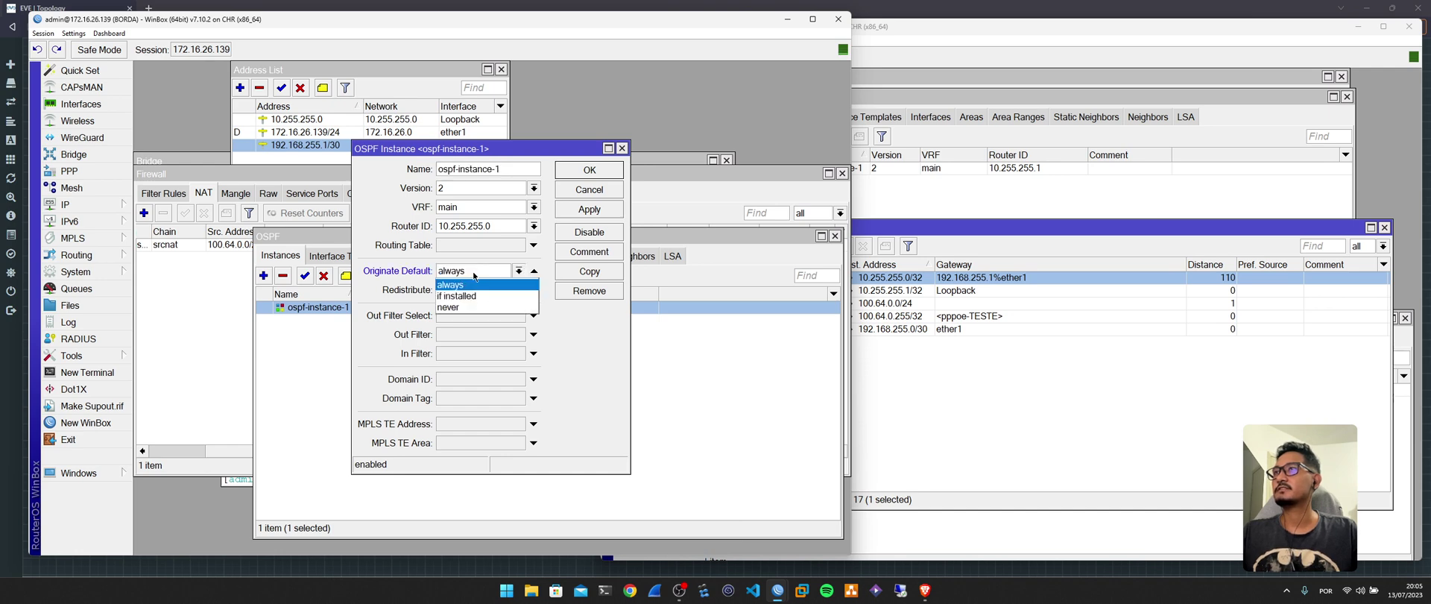
left_click(474, 275)
left_click(568, 173)
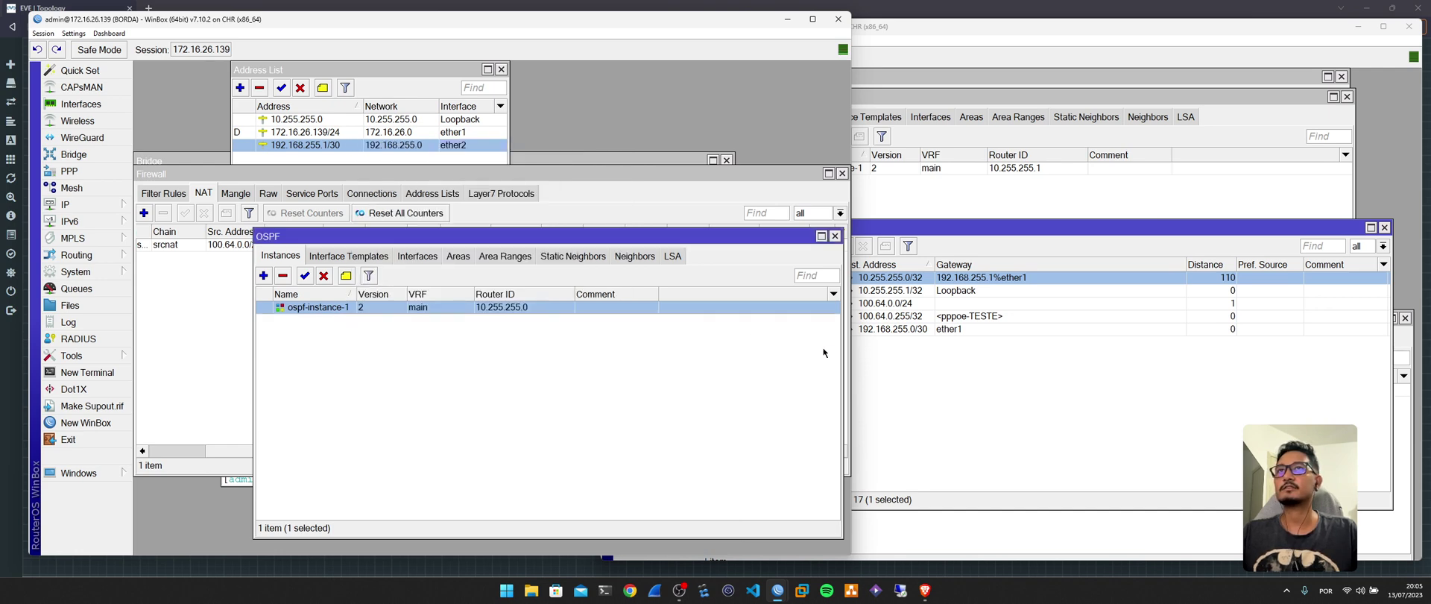
Verify BNG learned the 0.0.0.0/0 route via OSPF, then return to the CPE.
left_click(934, 376)
left_click(924, 279)
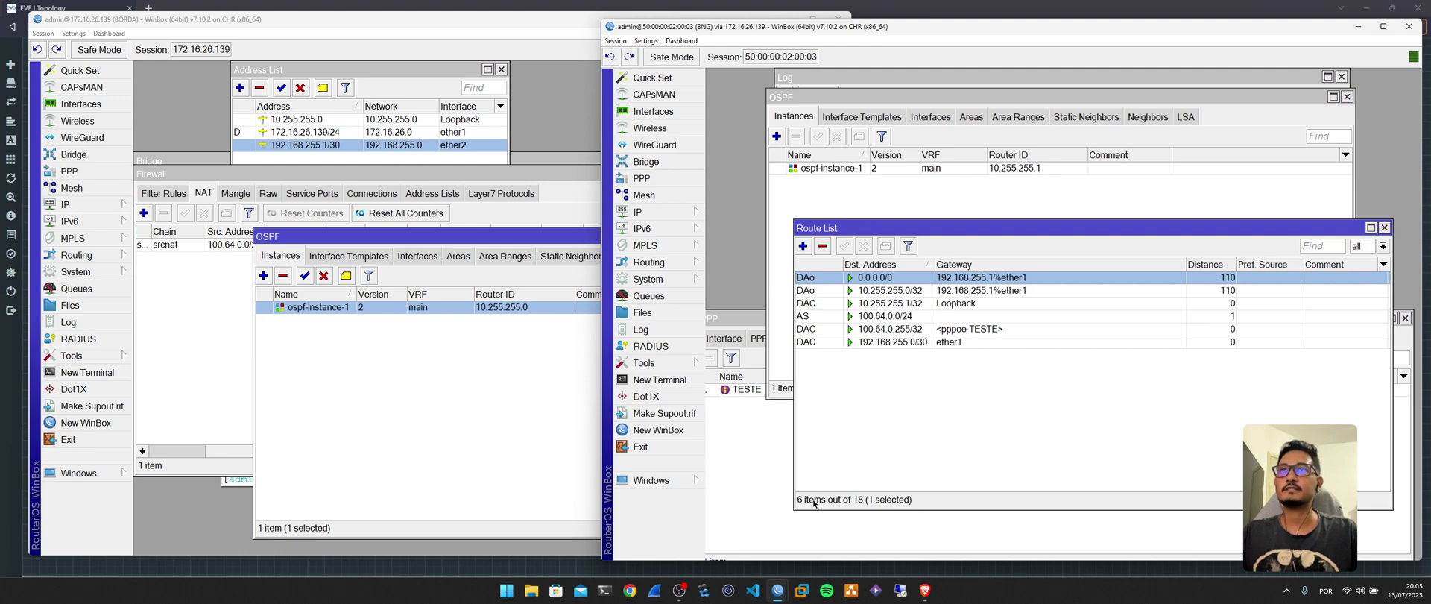
left_click(779, 589)
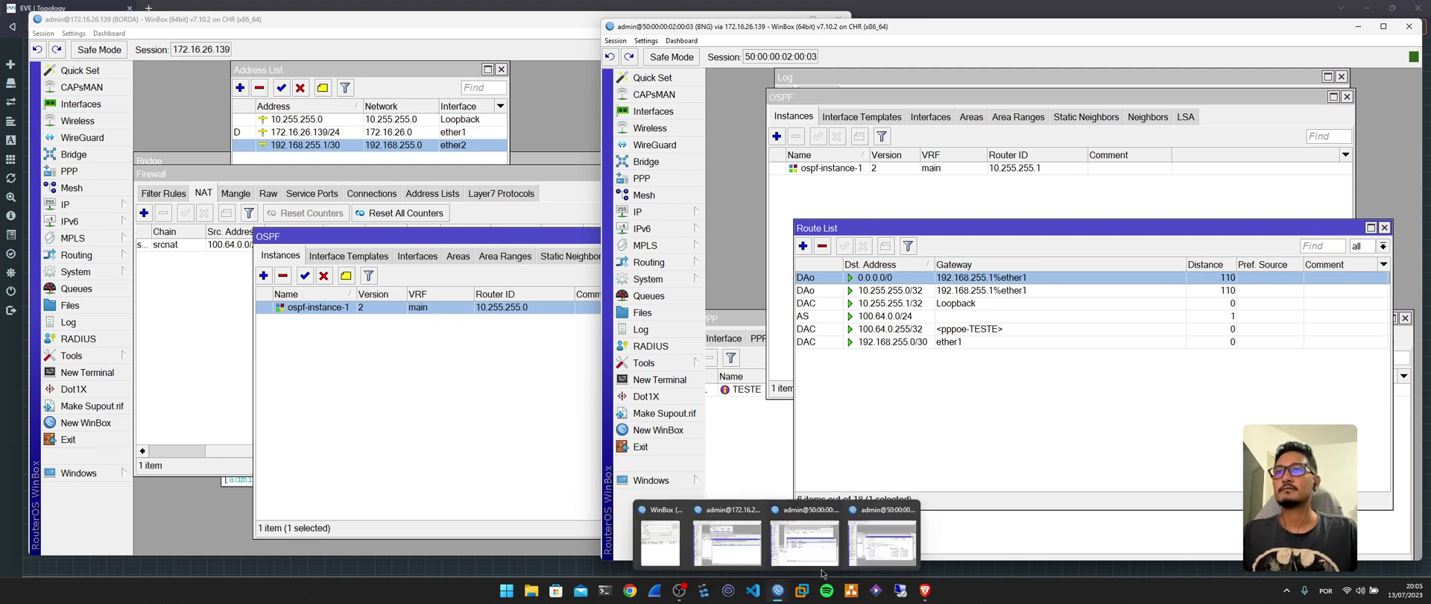
left_click(887, 548)
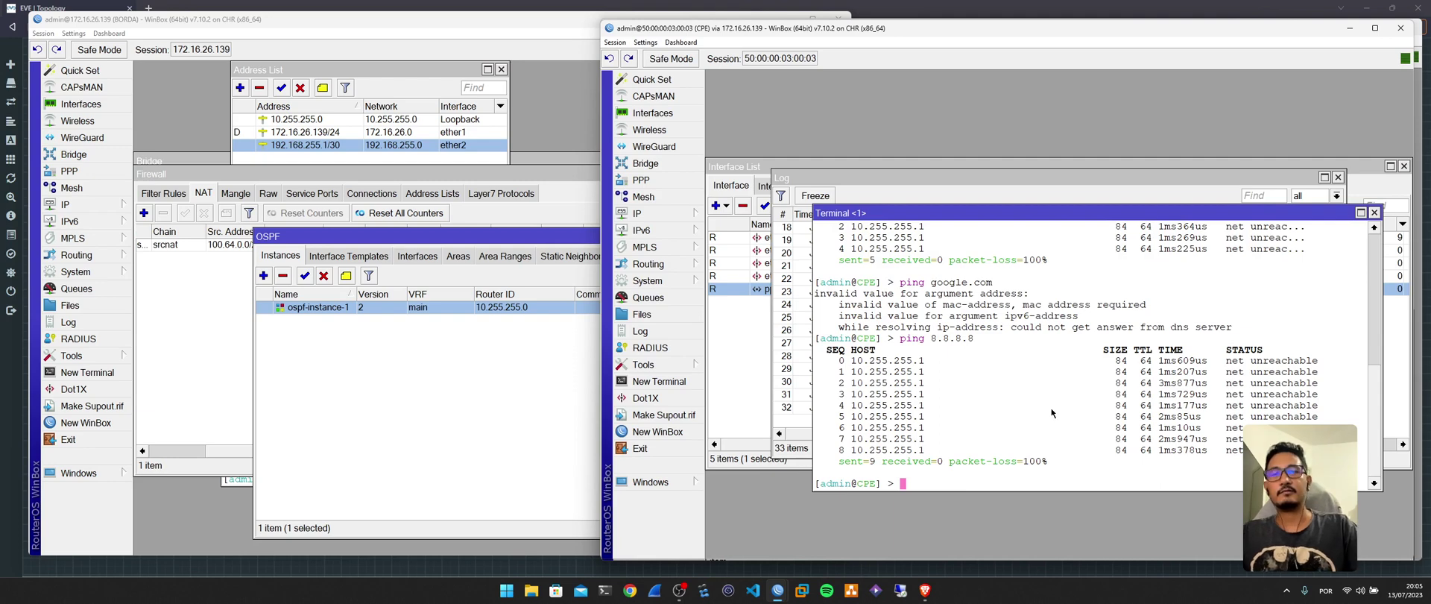
From the CPE terminal, ping 8.8.8.8, then ping google.com, getting replies with 0% loss.
key("Up")
key("Return")
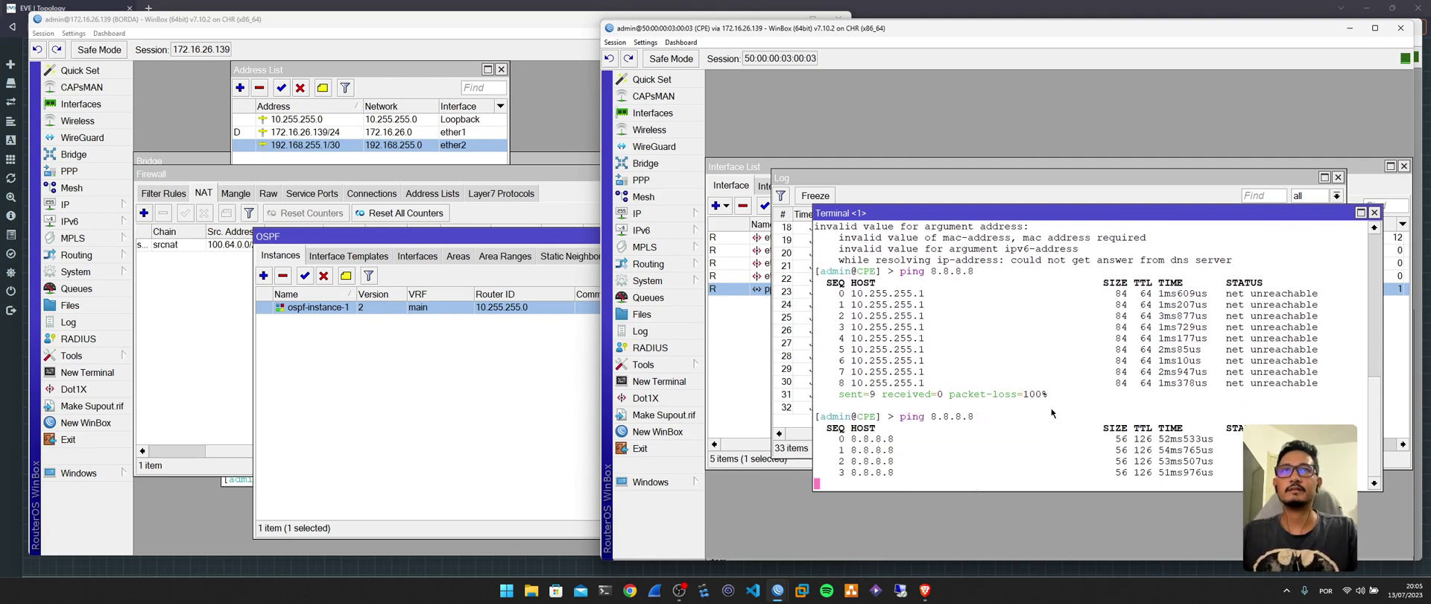
key("ctrl+c")
key("Up")
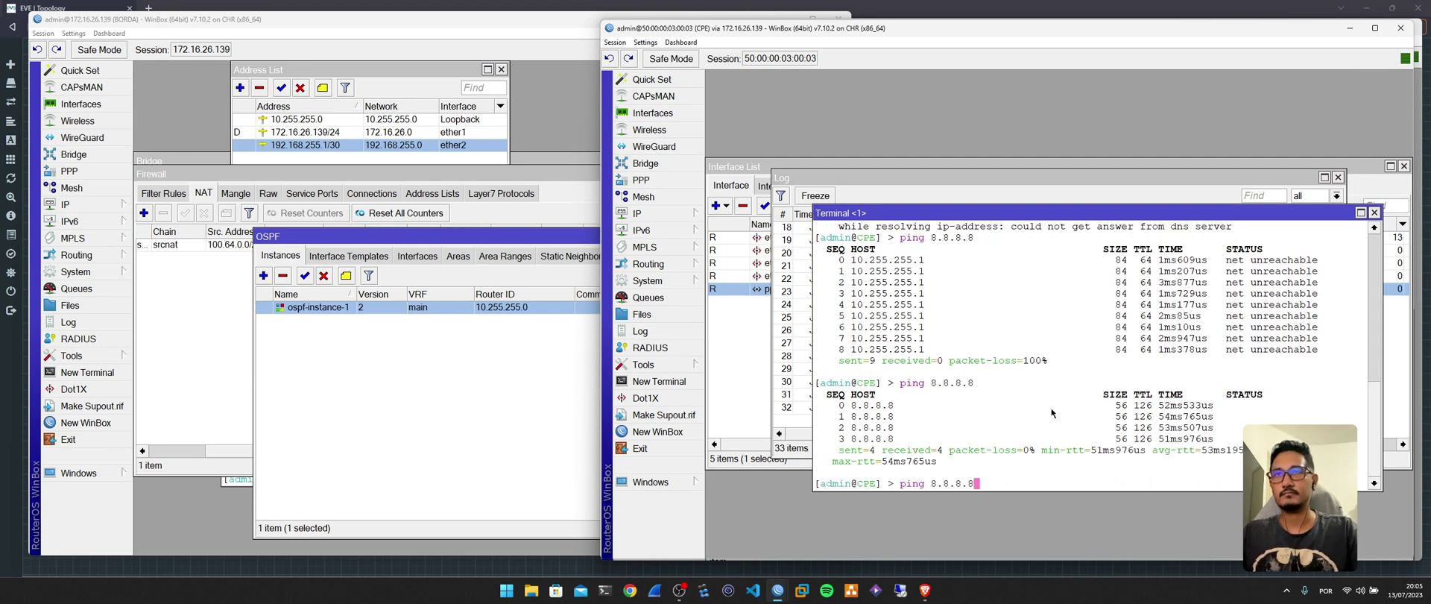
key("BackSpace")
key("BackSpace")
key("BackSpace")
key("BackSpace")
key("BackSpace")
key("BackSpace")
key("BackSpace")
type("goog")
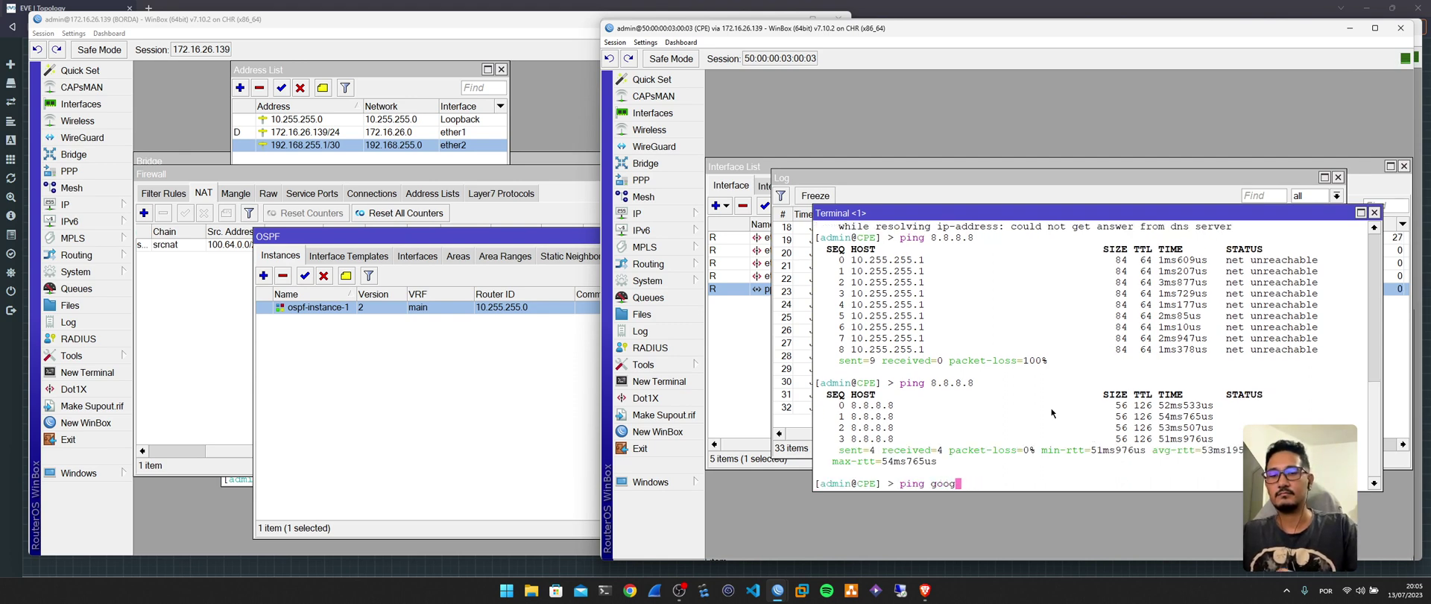
type("le.com")
key("Return")
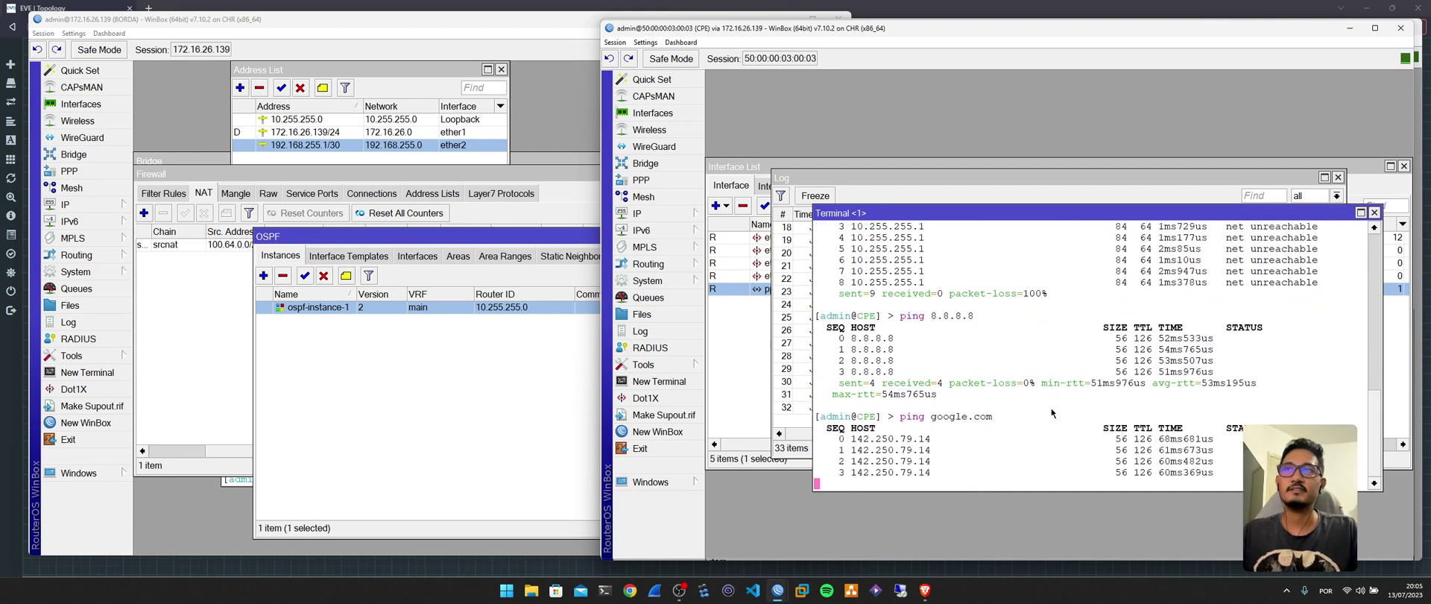
Close the CPE's log window and rearrange the interface list and BORDA router windows.
left_click_drag(1076, 216, 1096, 278)
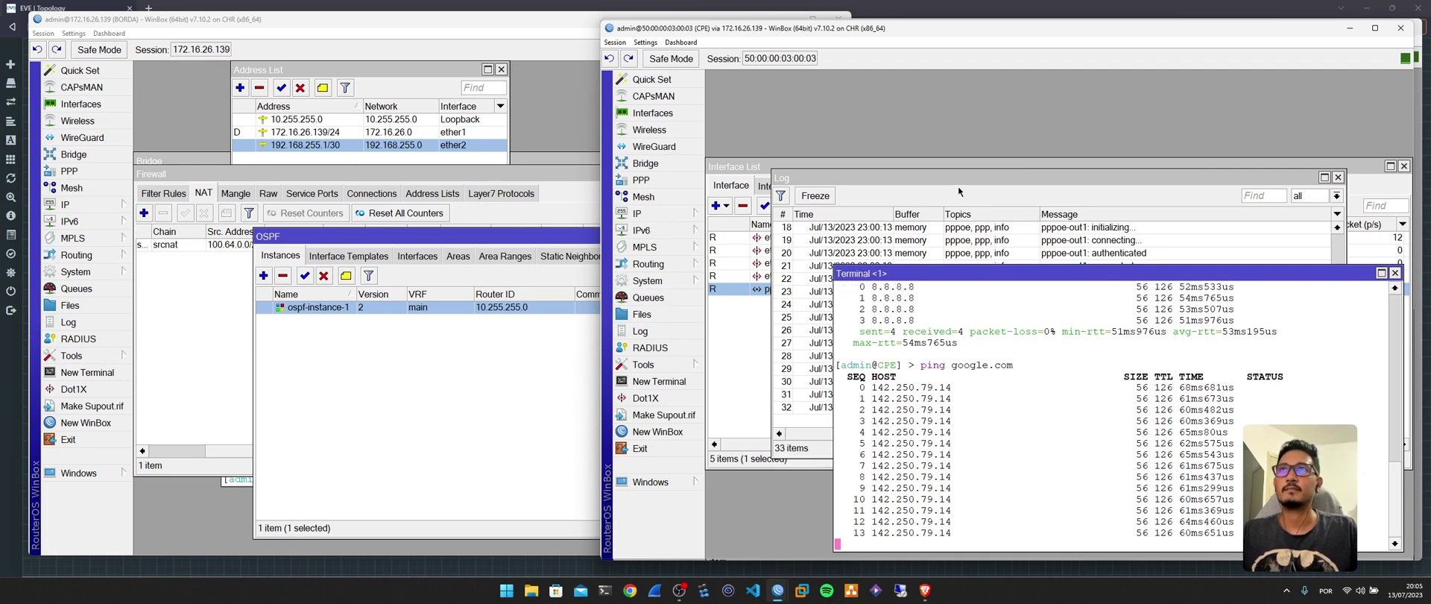
left_click_drag(1221, 188, 1224, 91)
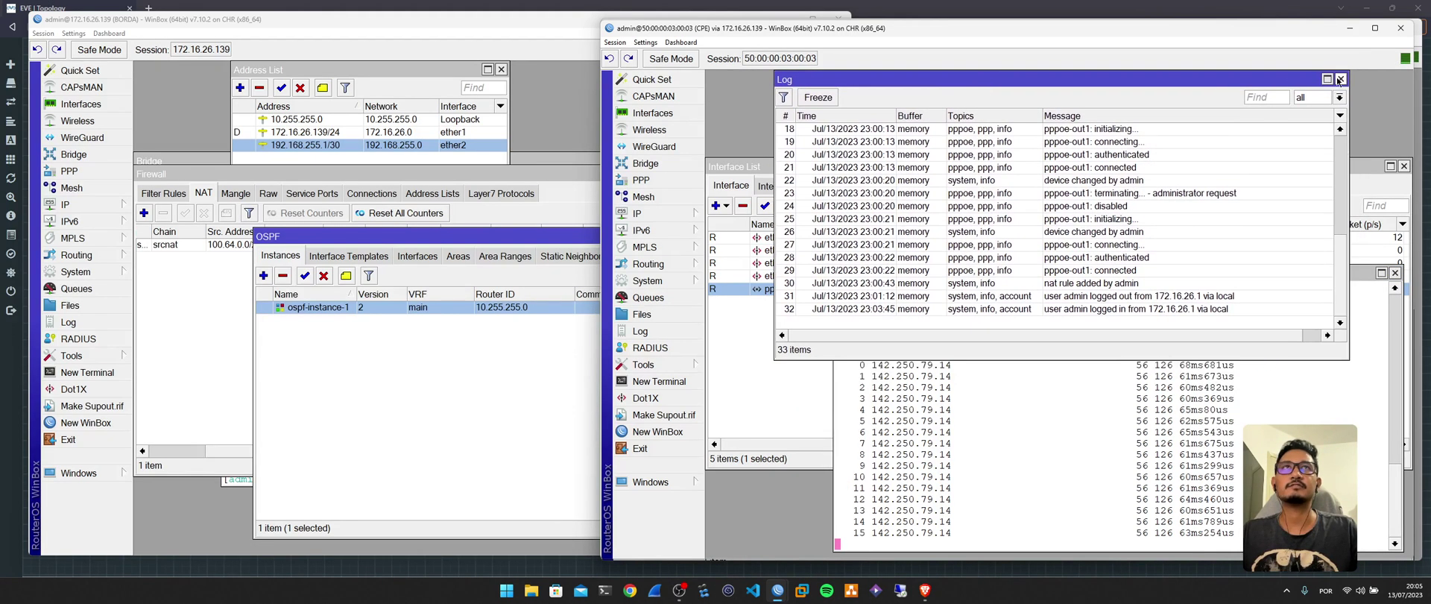
left_click(1341, 78)
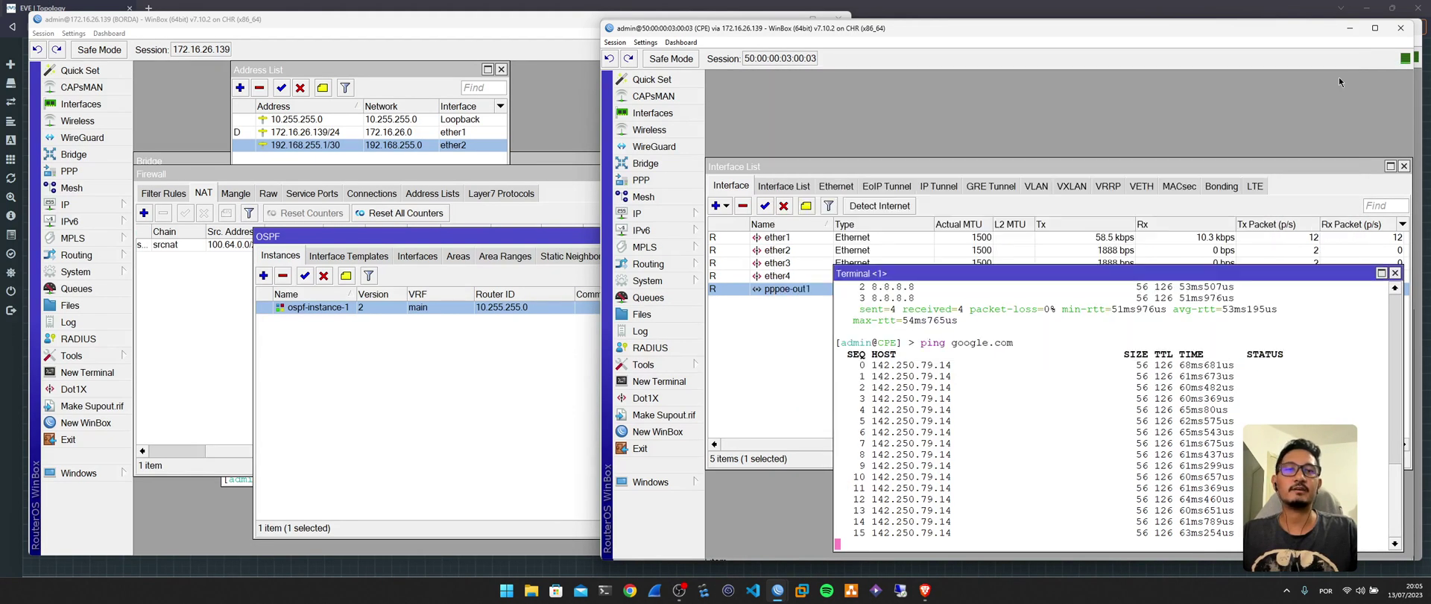
left_click(1172, 166)
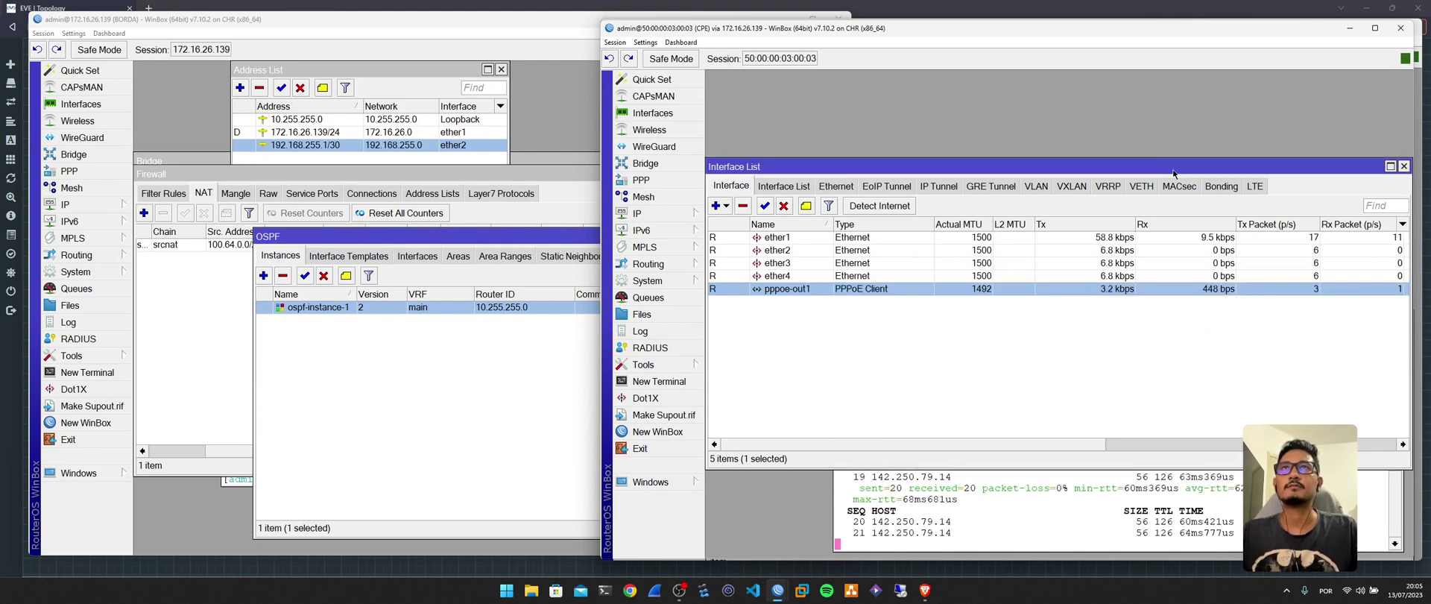
left_click_drag(1172, 170, 1176, 127)
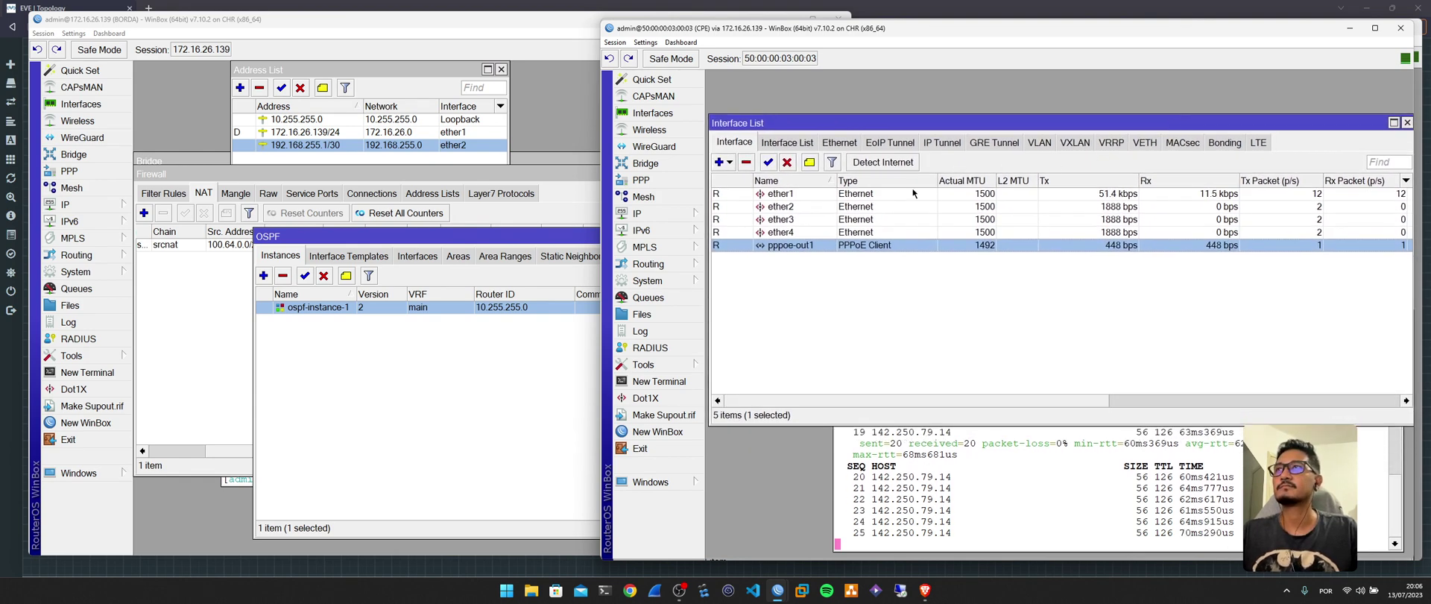
left_click(502, 384)
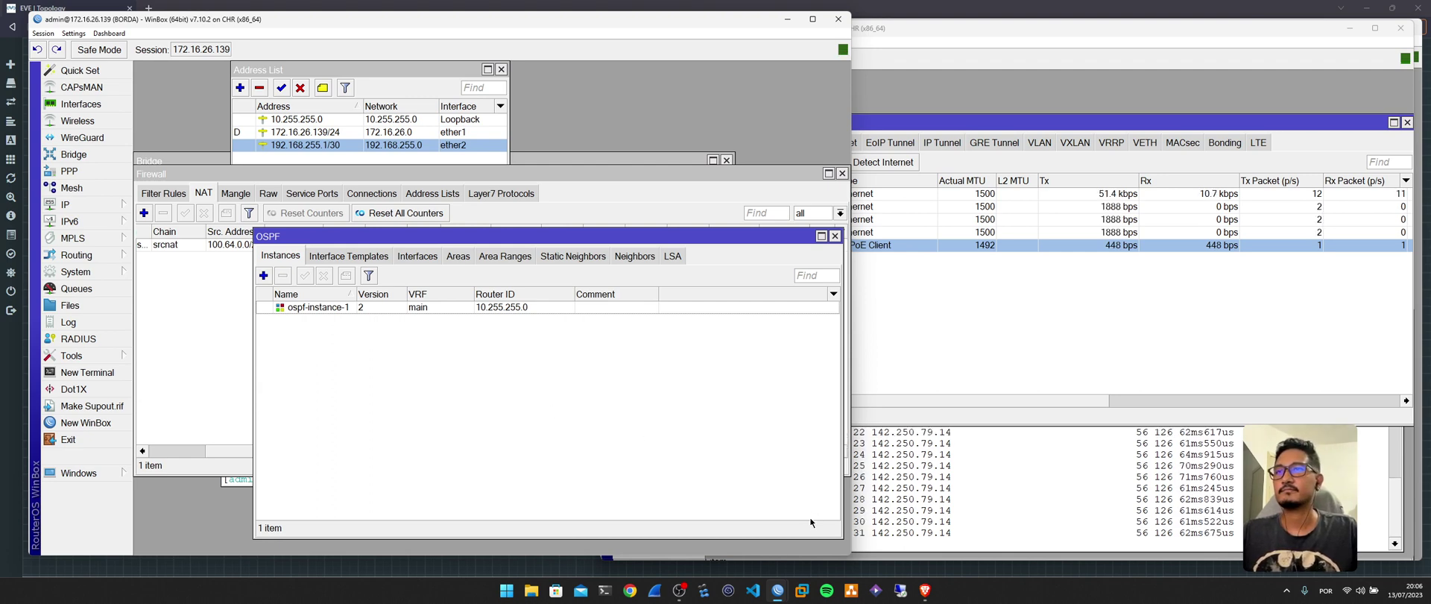
left_click(681, 591)
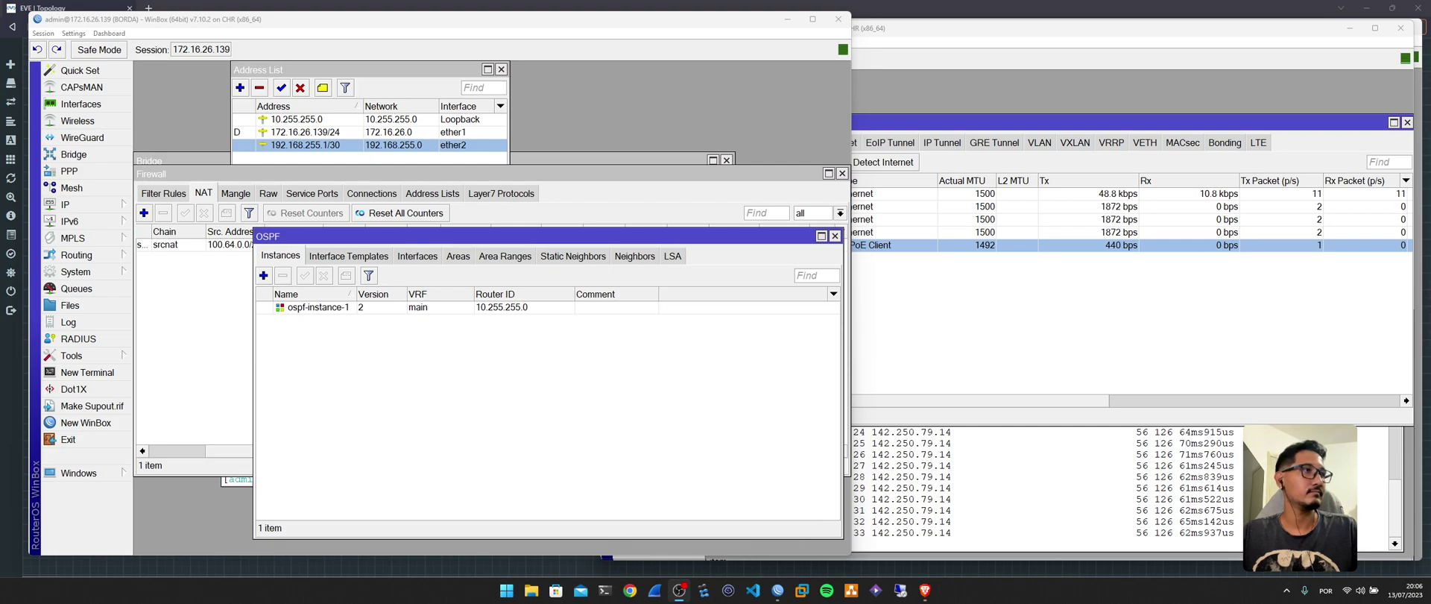